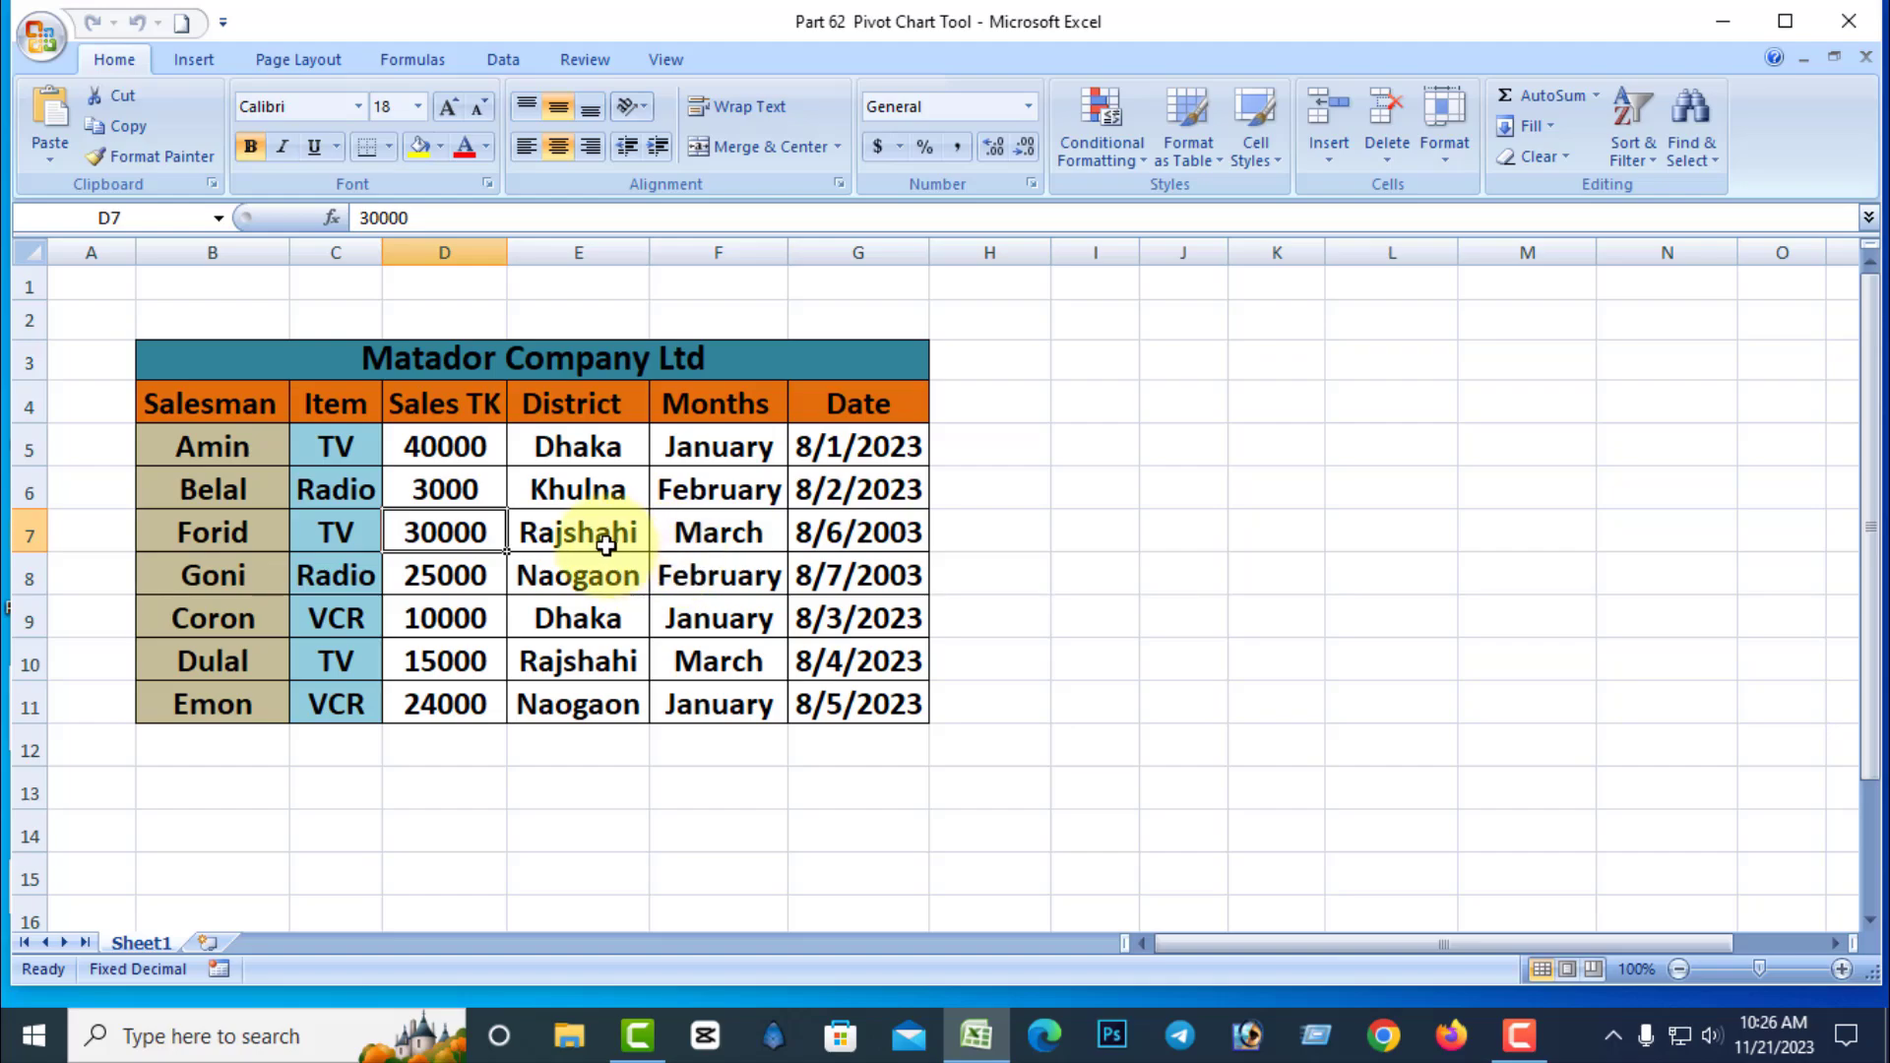
Step: Create a PivotTable from the Matador Company sales data in Sheet1 B4:G11 on a new worksheet
left_click(561, 534)
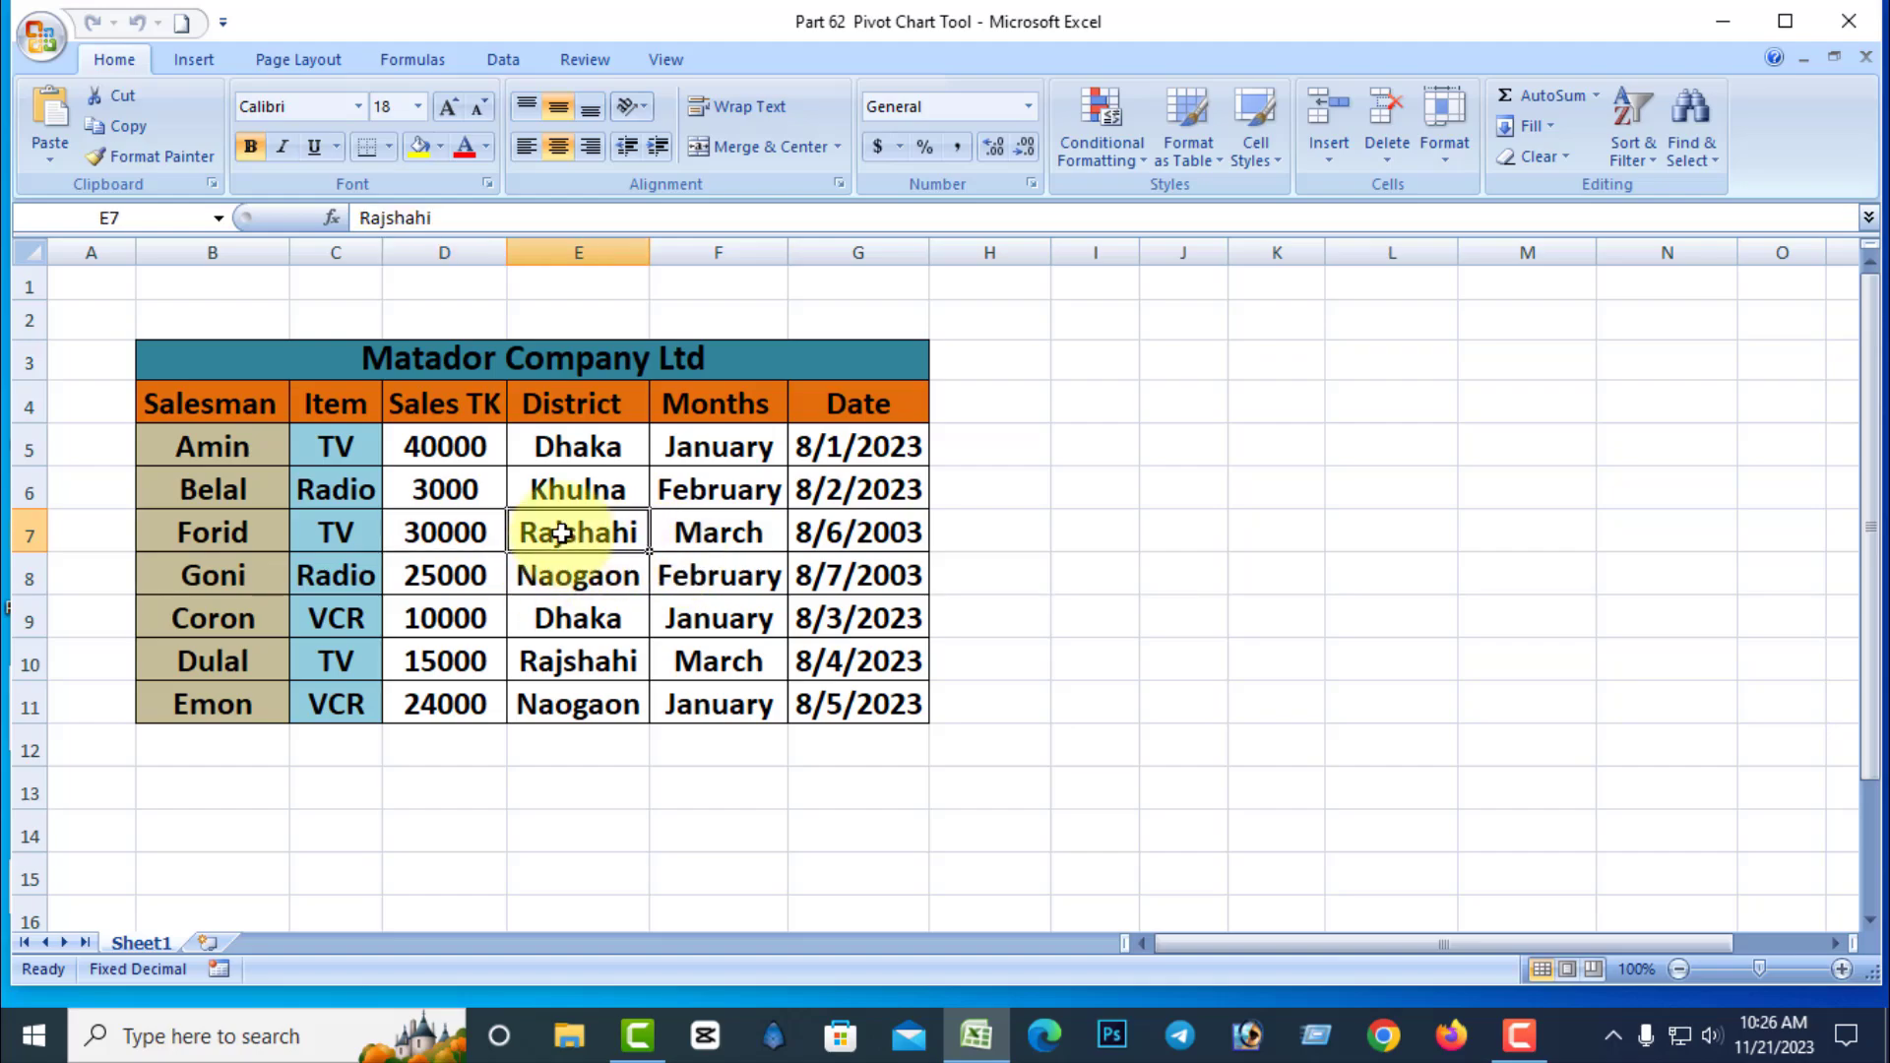
left_click(194, 59)
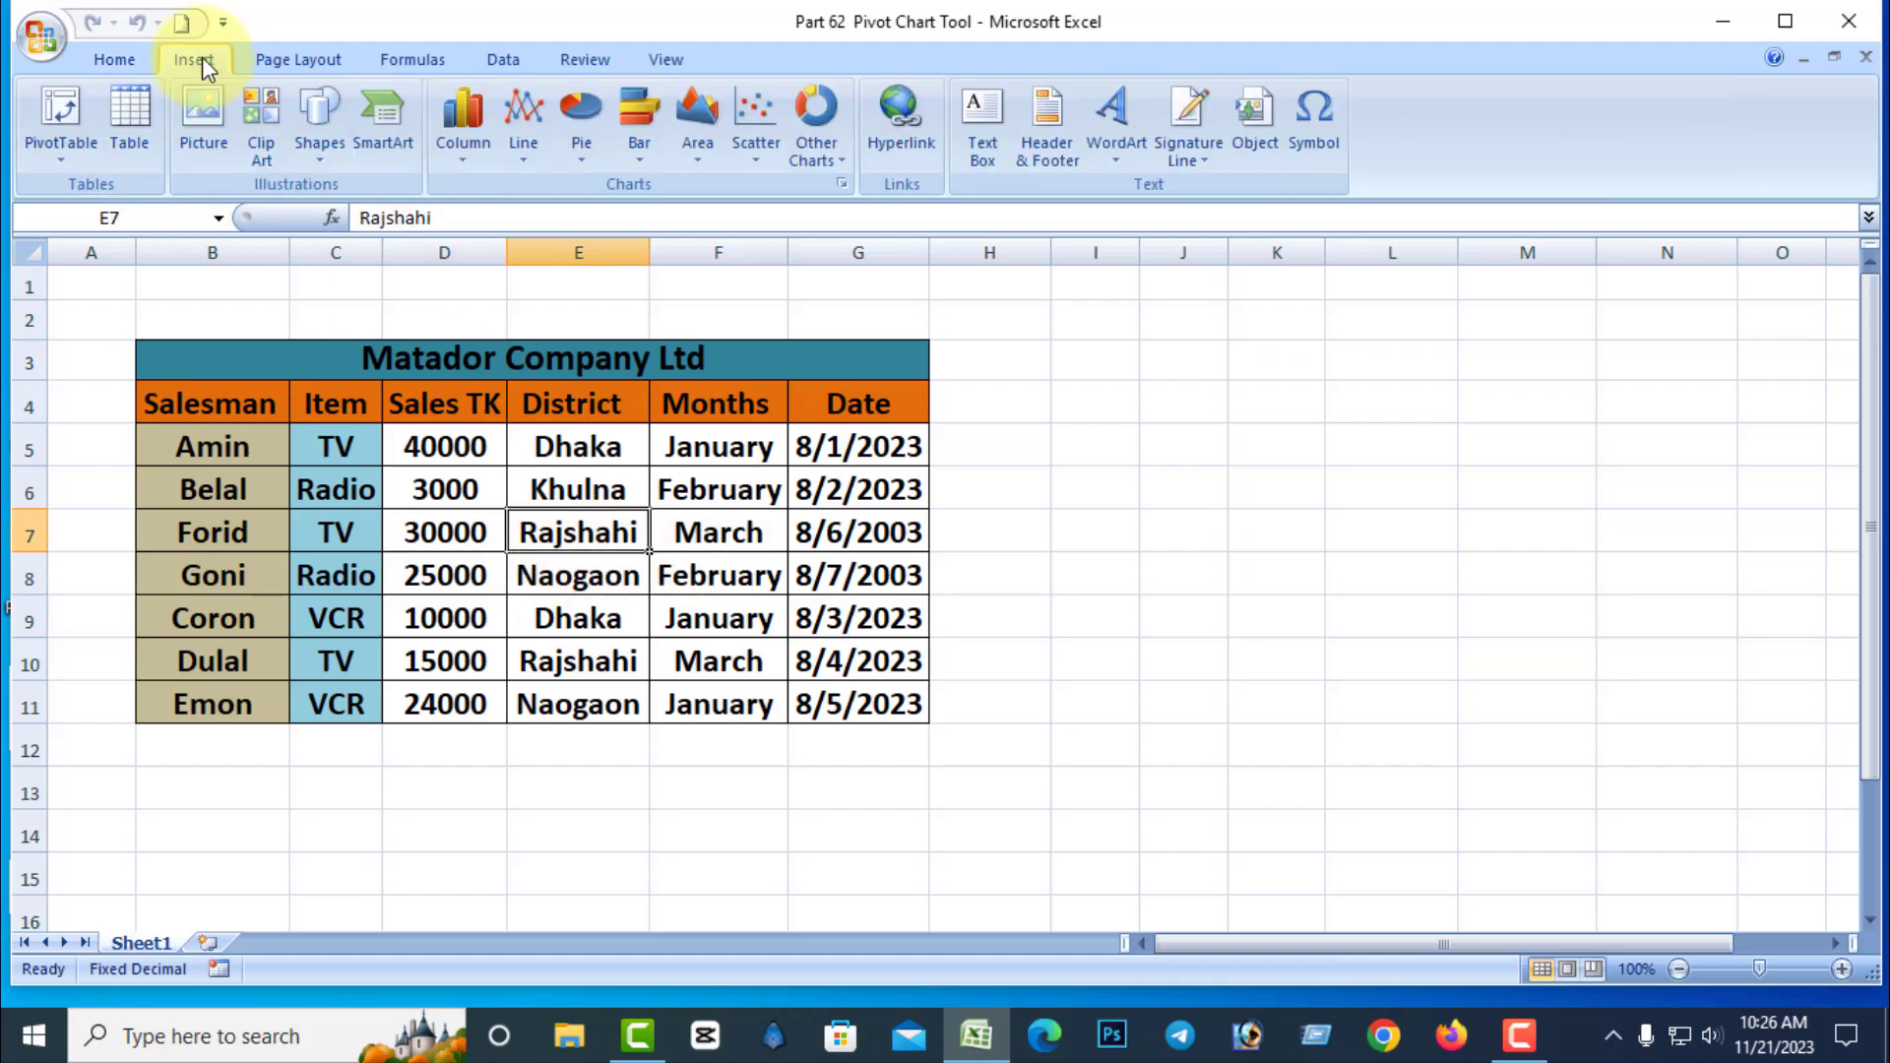
left_click(74, 152)
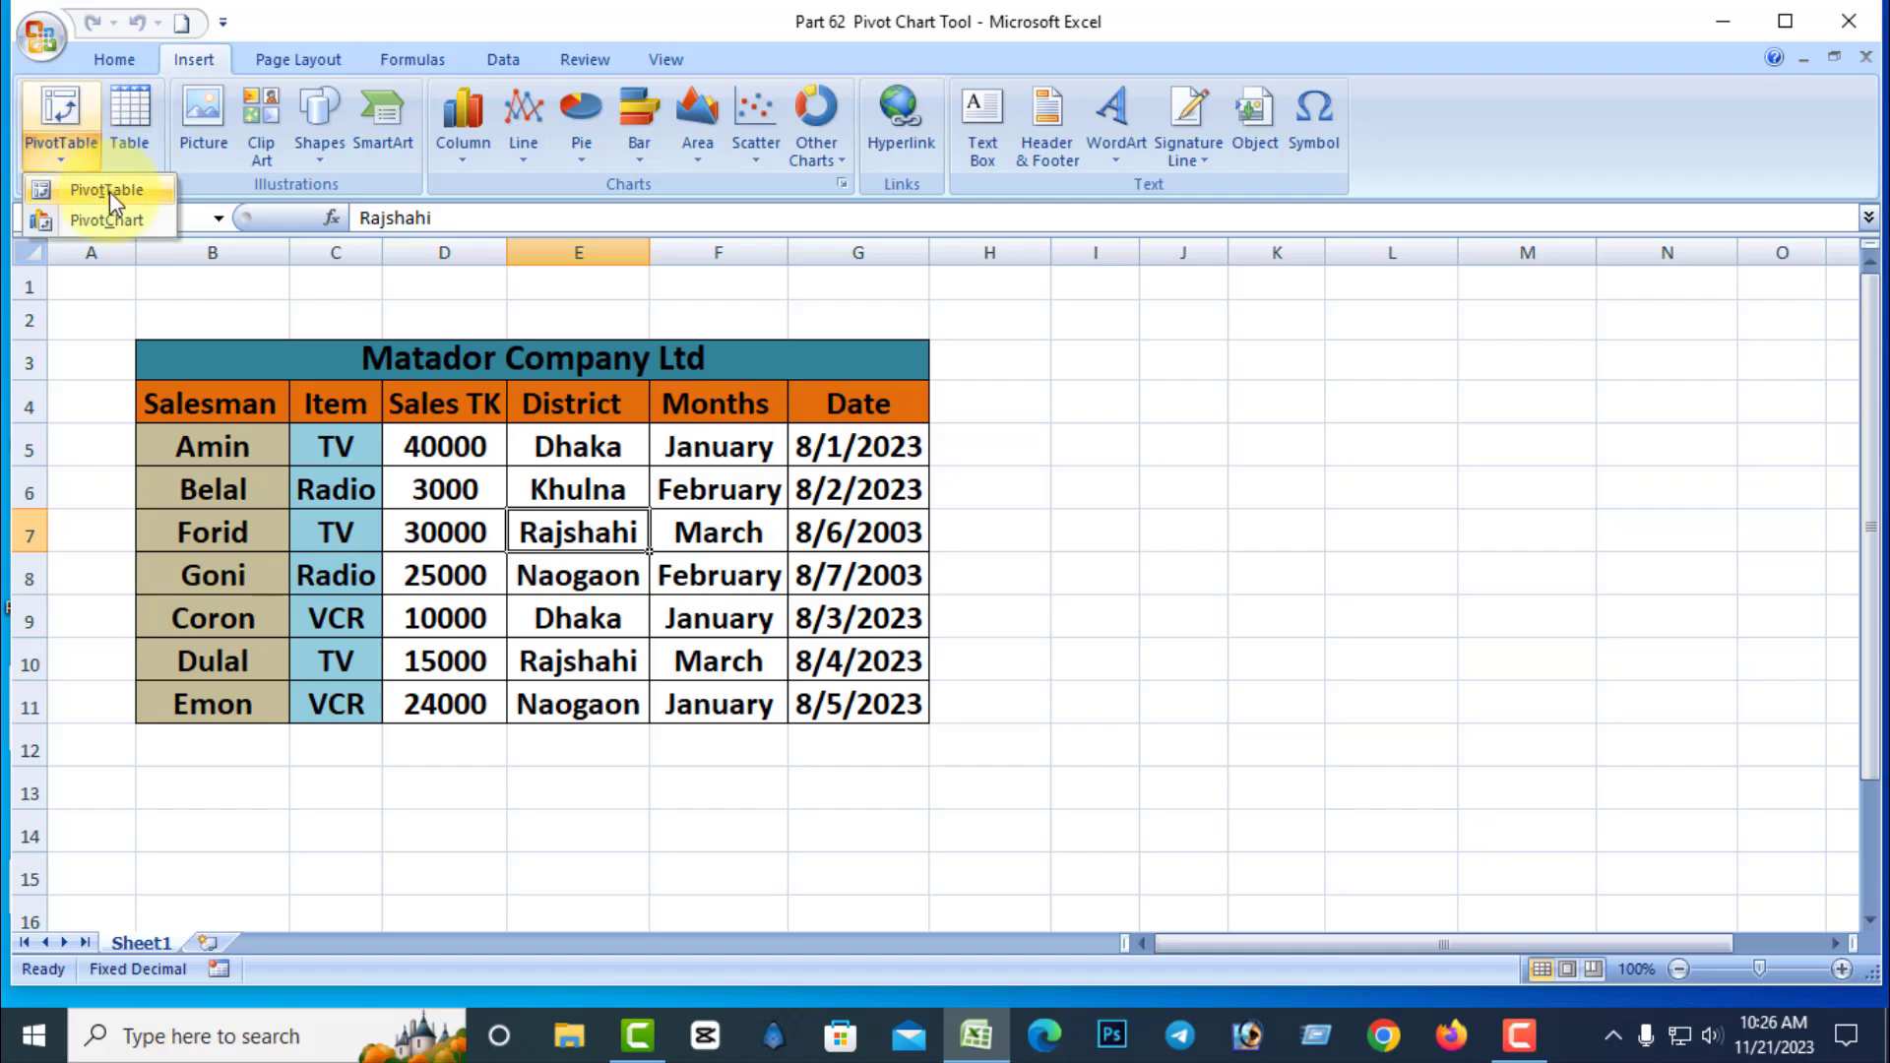
left_click(109, 191)
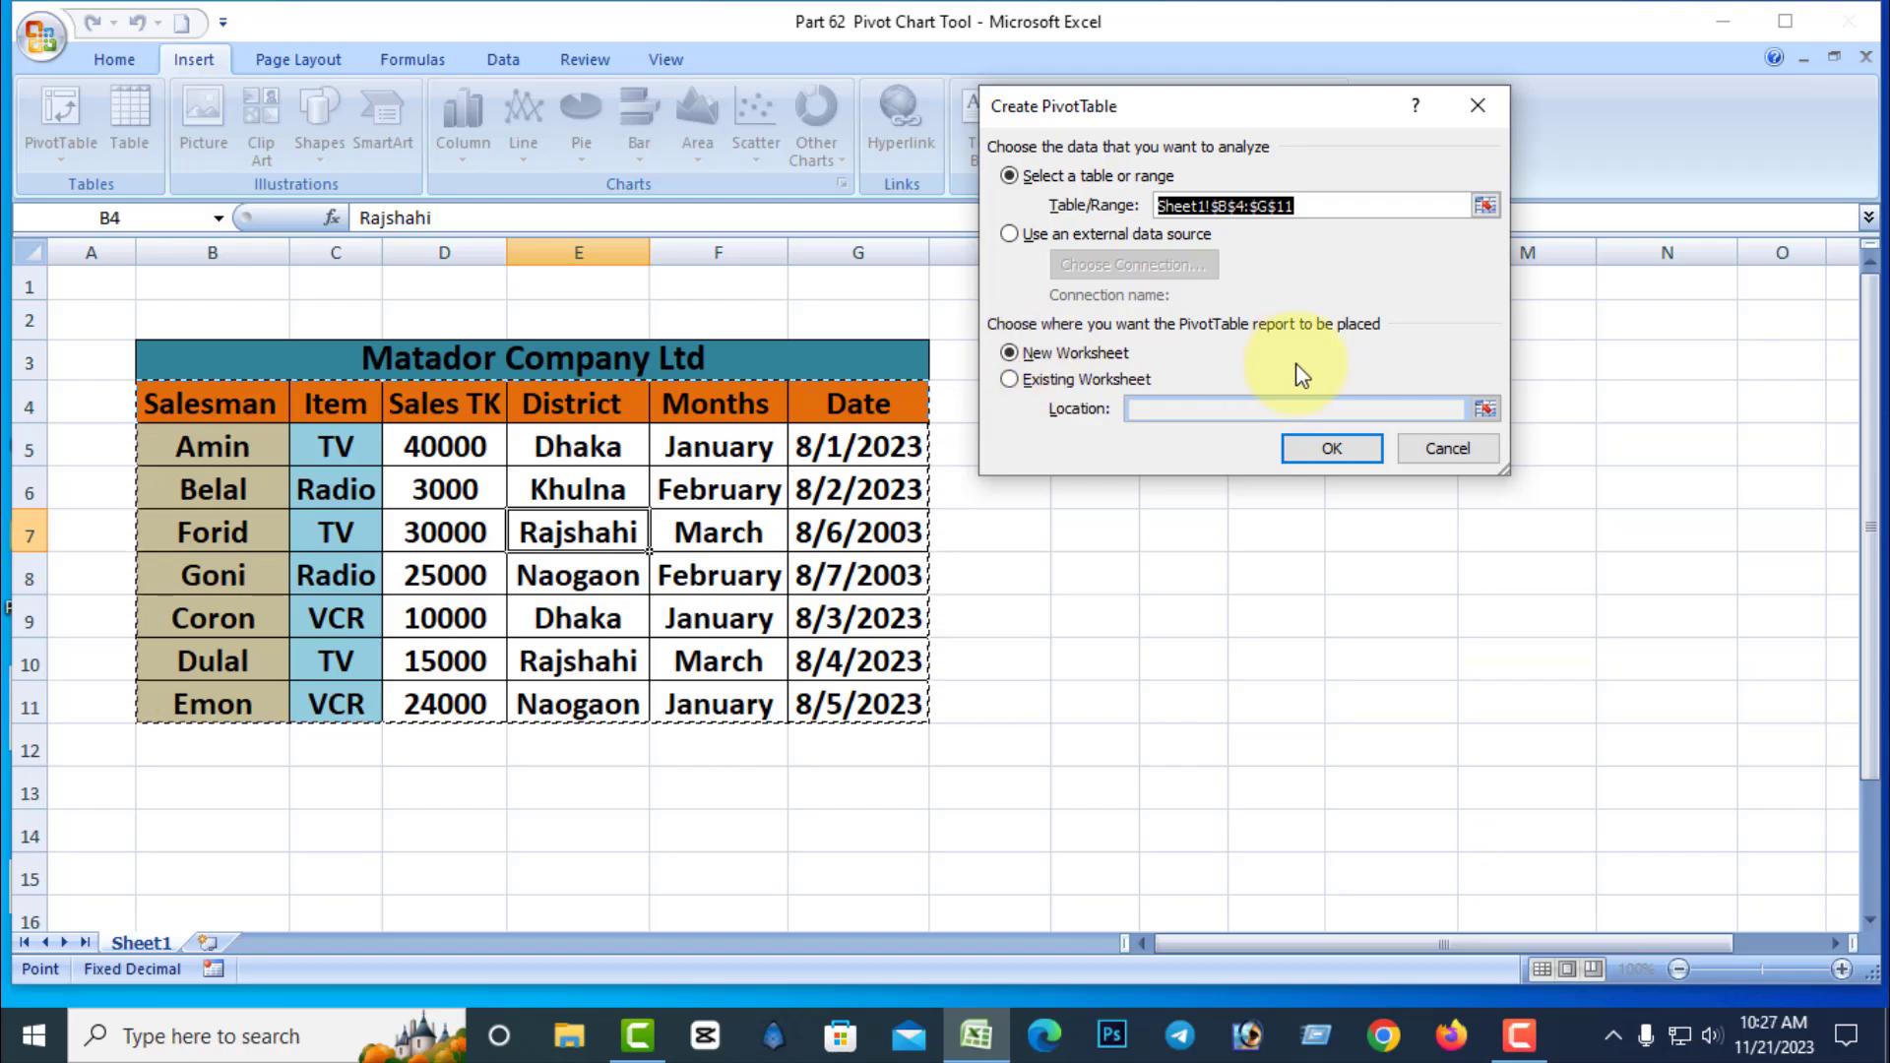
left_click(1331, 448)
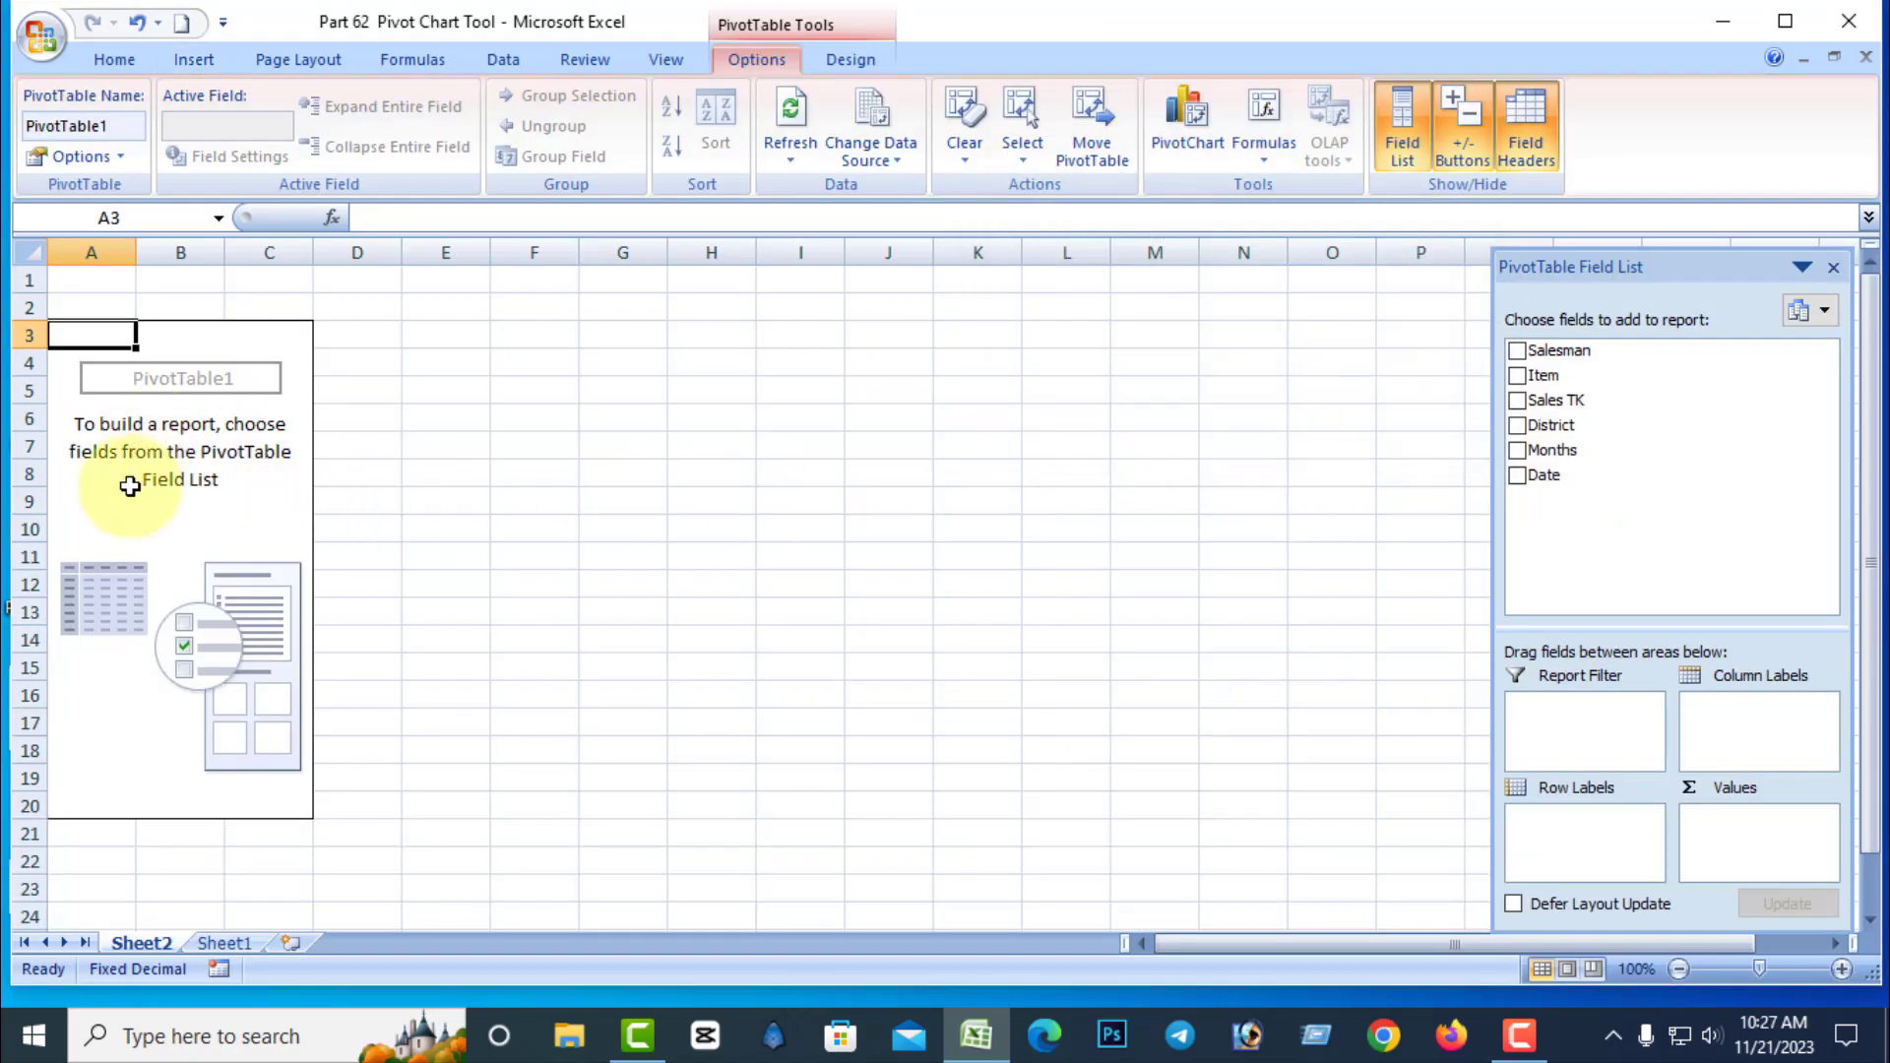
Step: Lay out the PivotTable with Salesman as row labels, Item as column labels, Sales TK as values and District as report filter
left_click(242, 530)
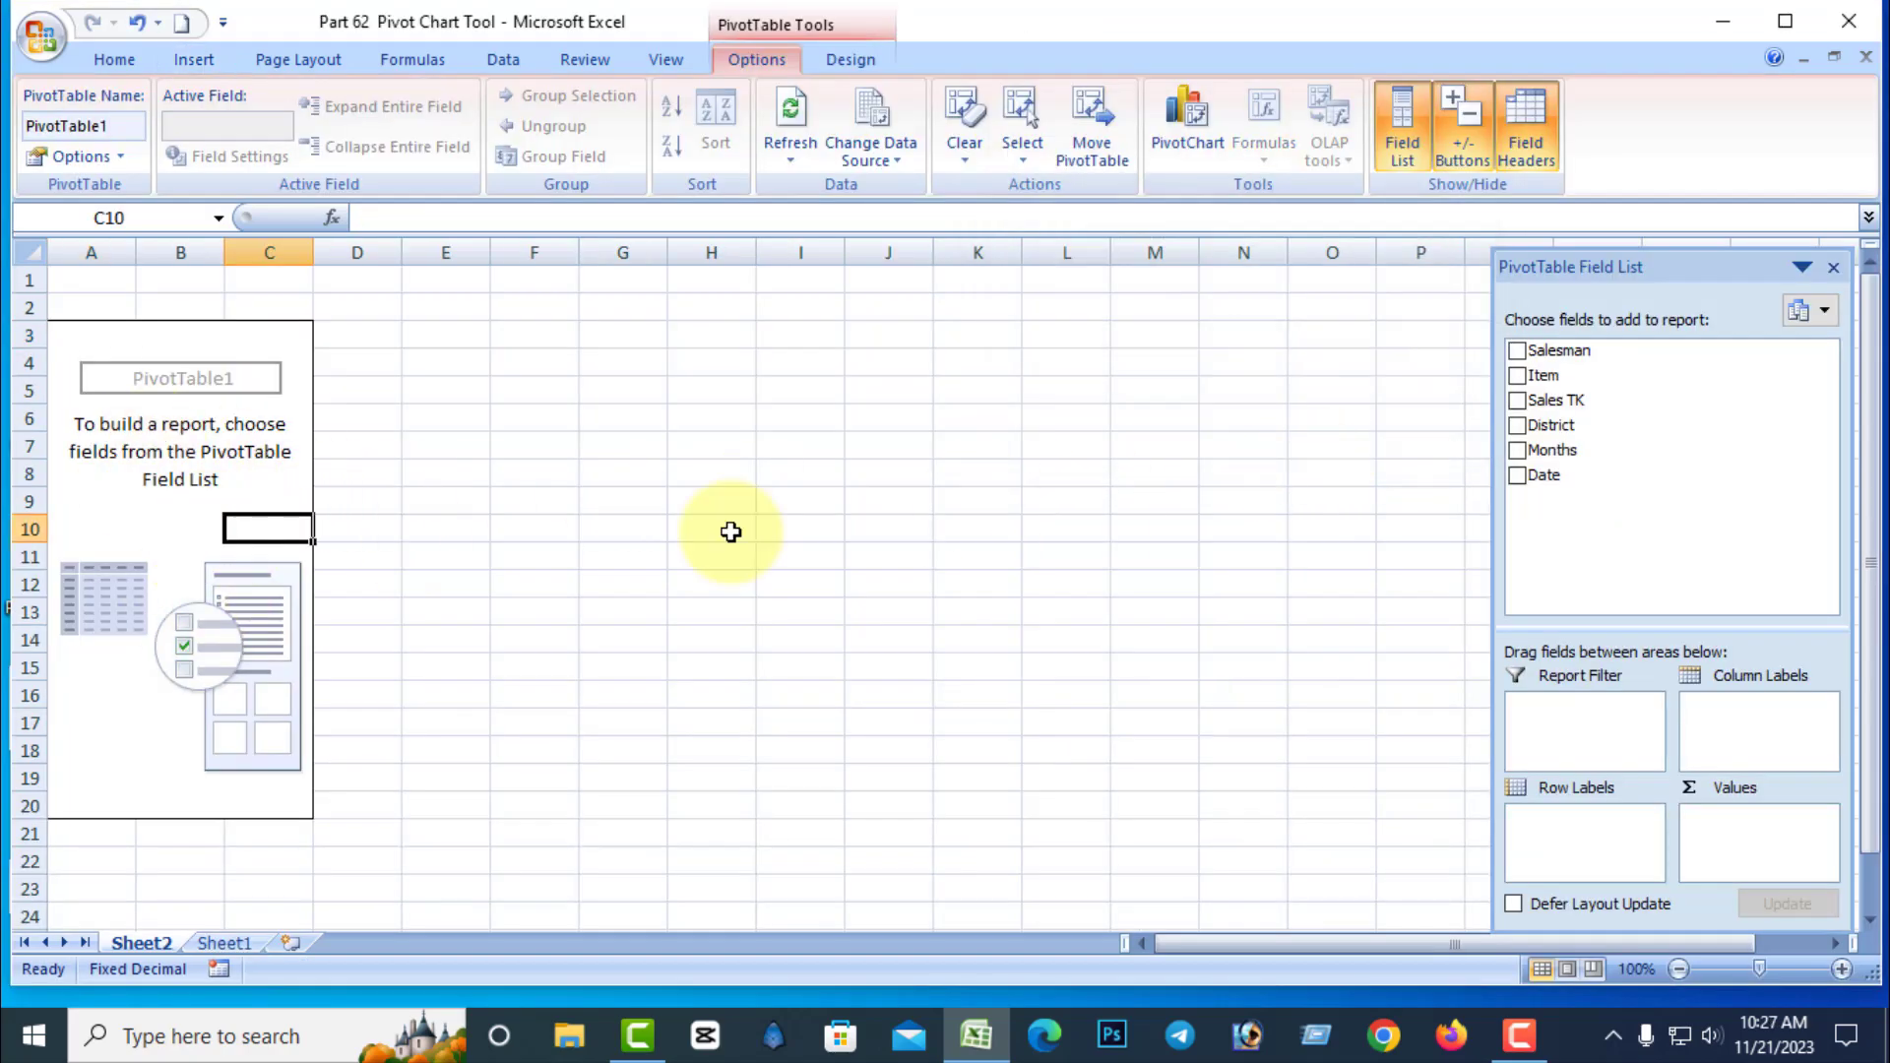
left_click_drag(1575, 353, 1575, 853)
left_click_drag(1545, 376, 1745, 822)
left_click_drag(1553, 425, 1571, 729)
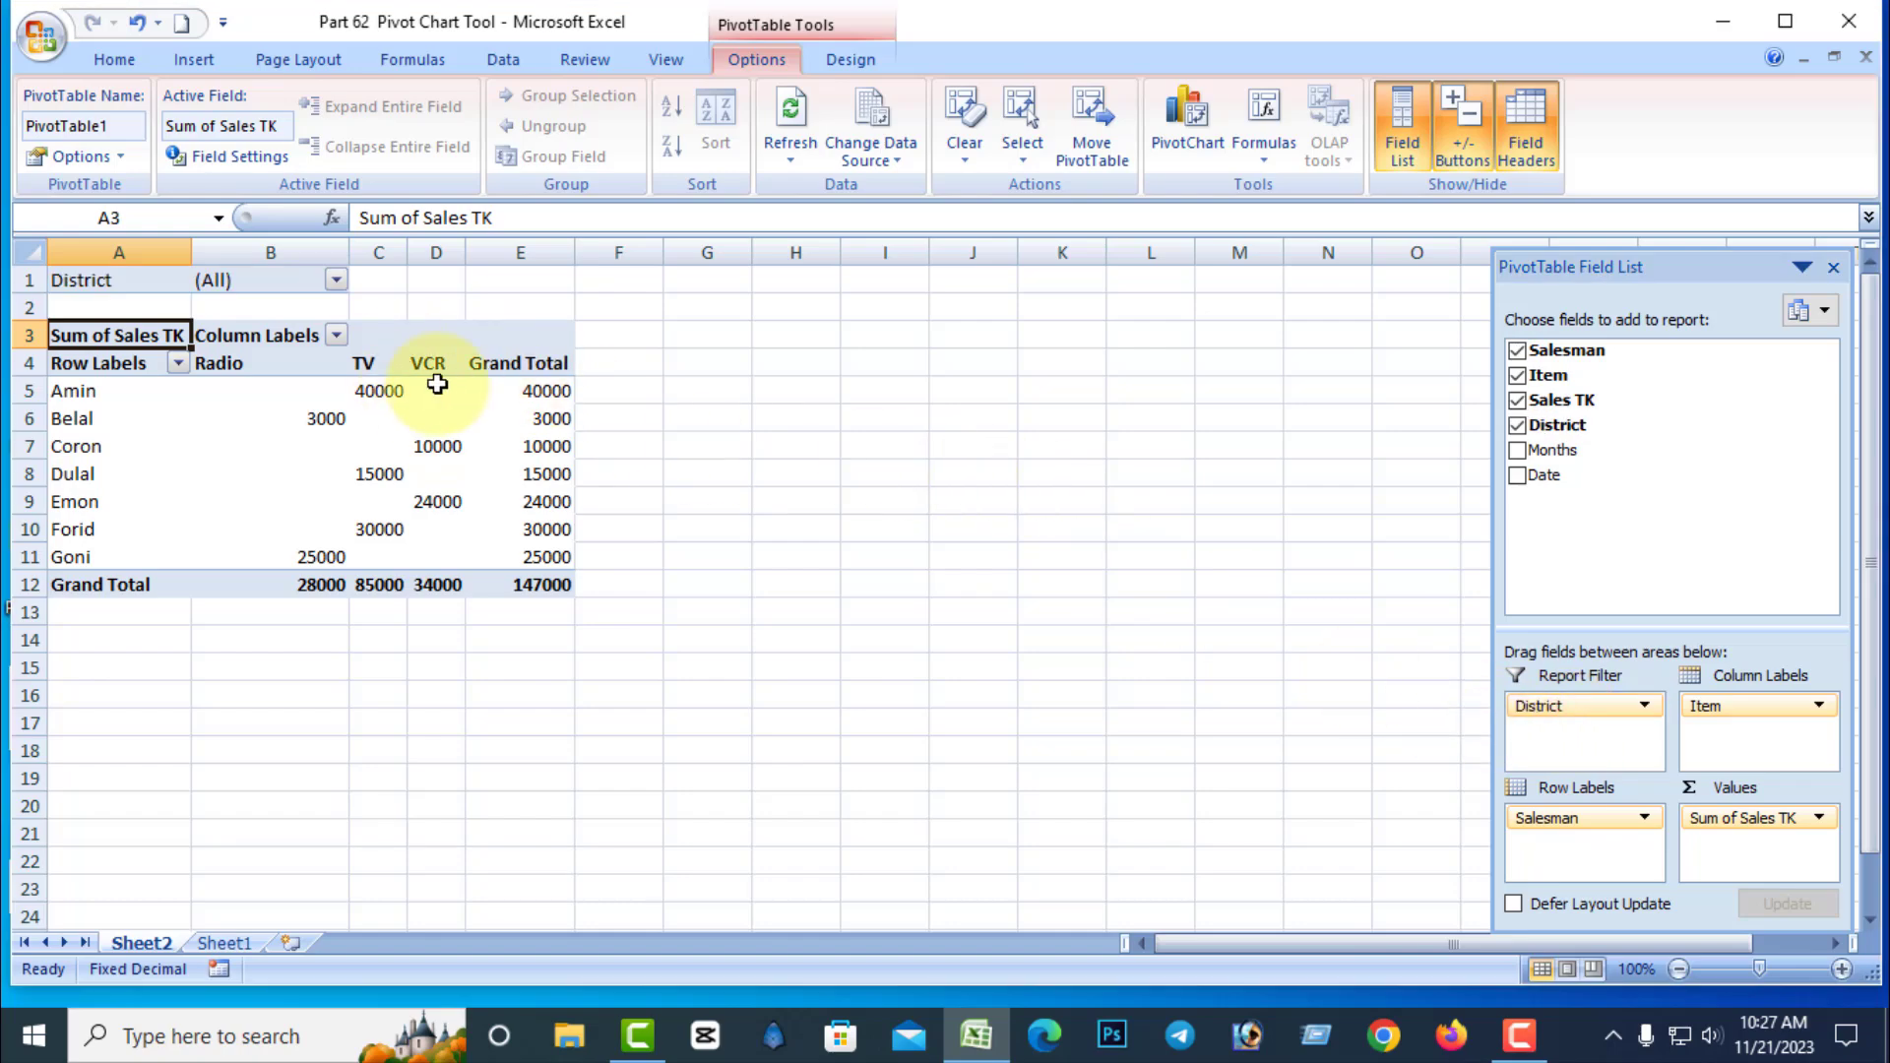
Step: Insert a clustered column PivotChart based on the PivotTable
left_click(436, 346)
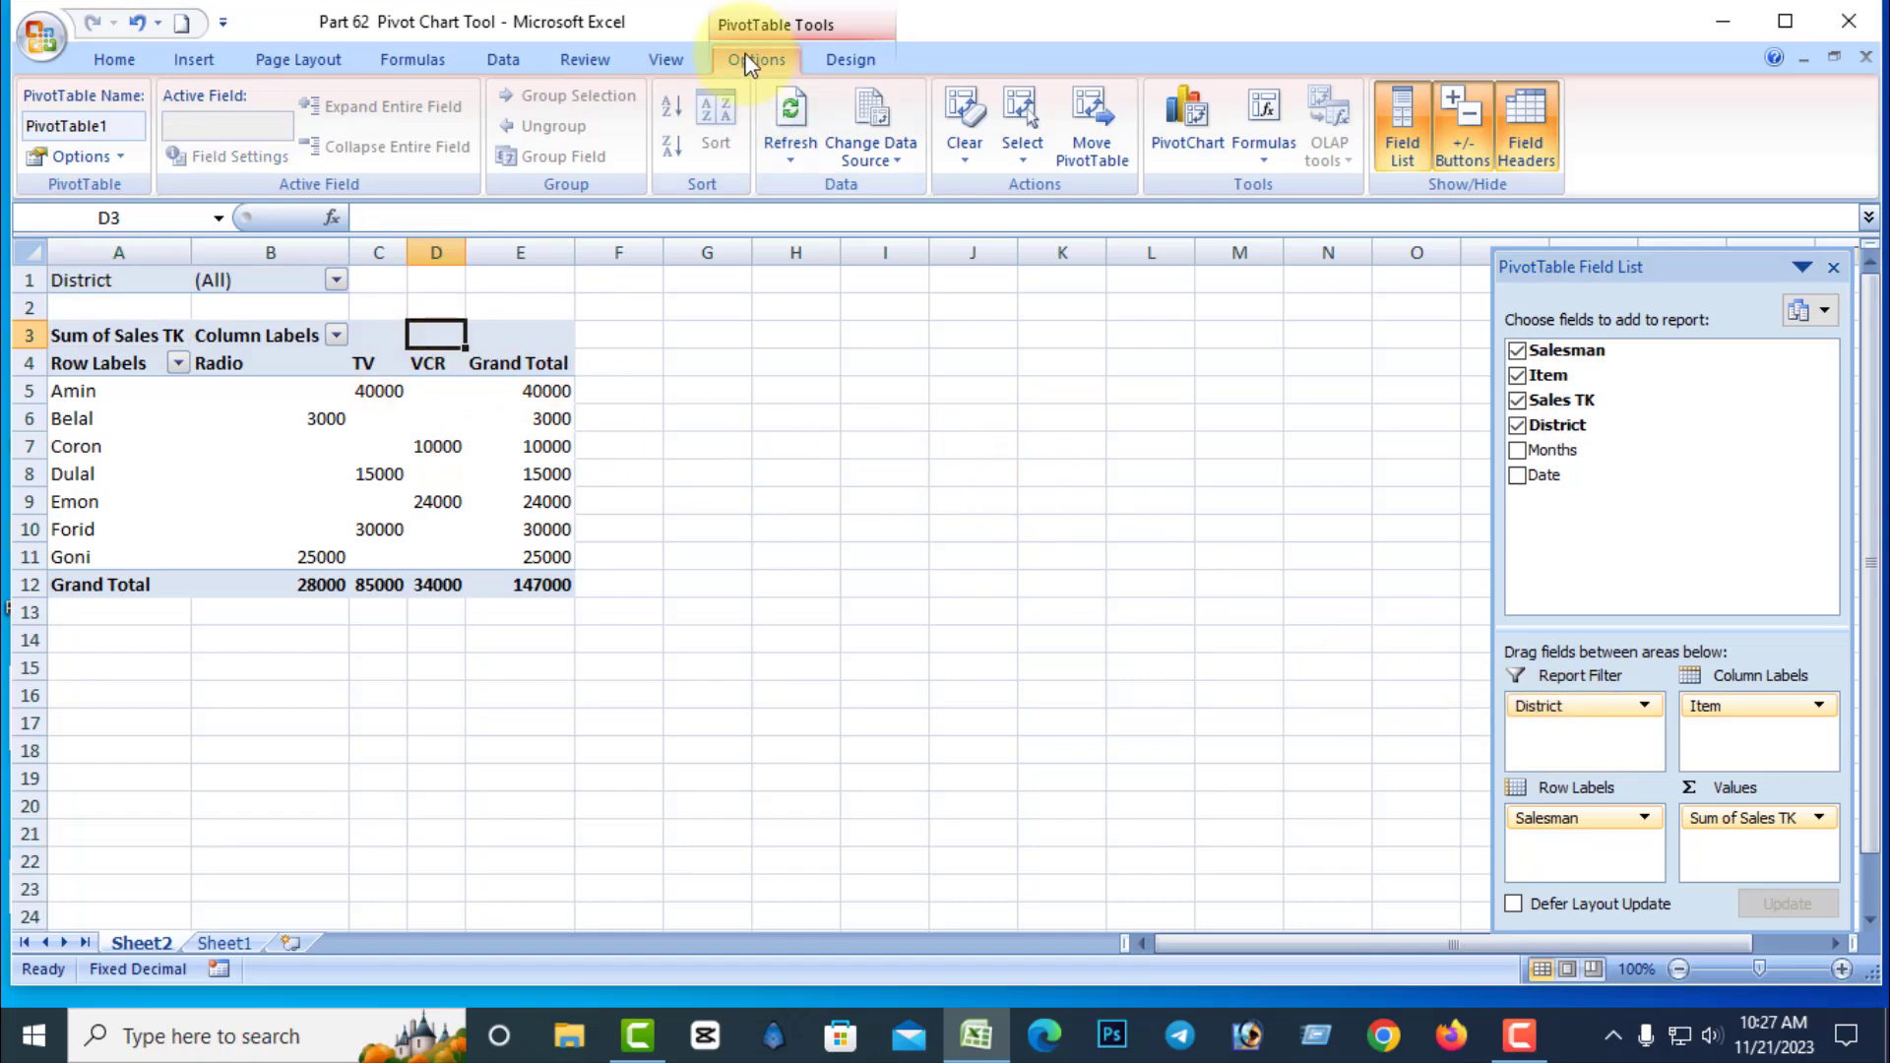
left_click(1185, 136)
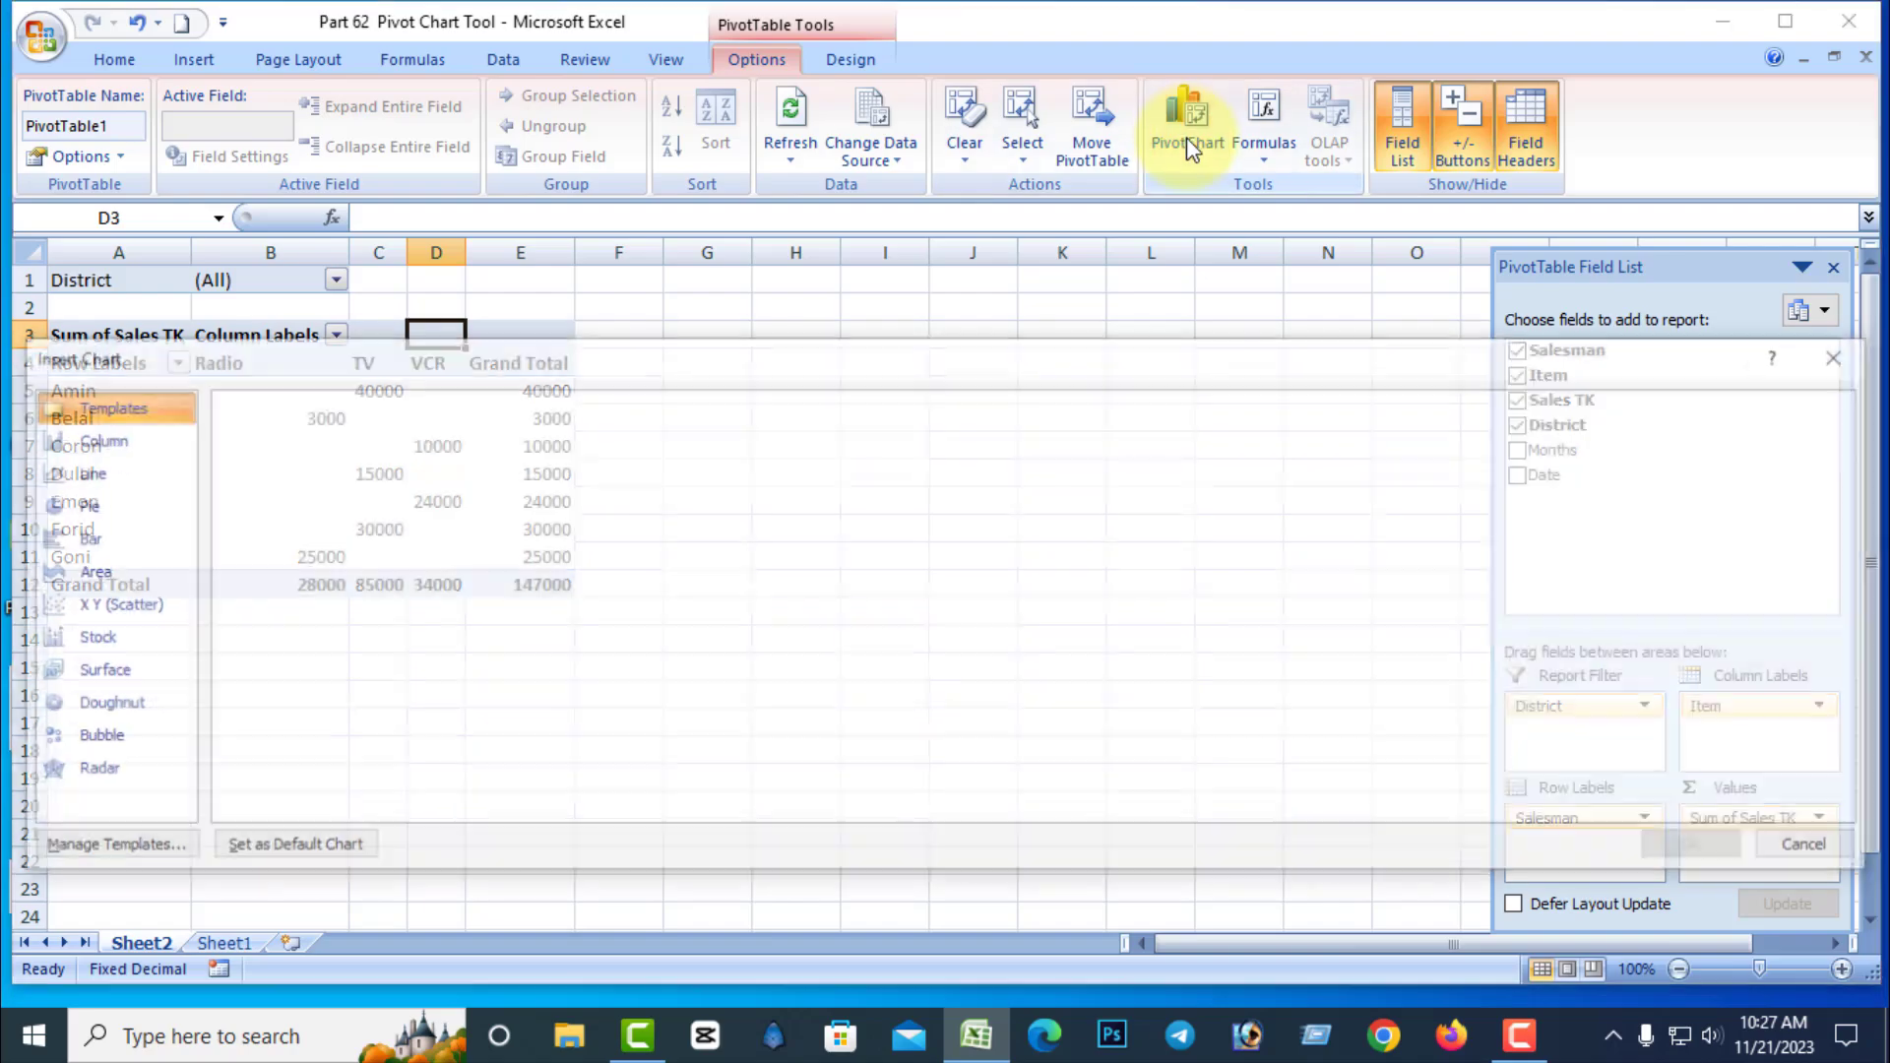
left_click(102, 441)
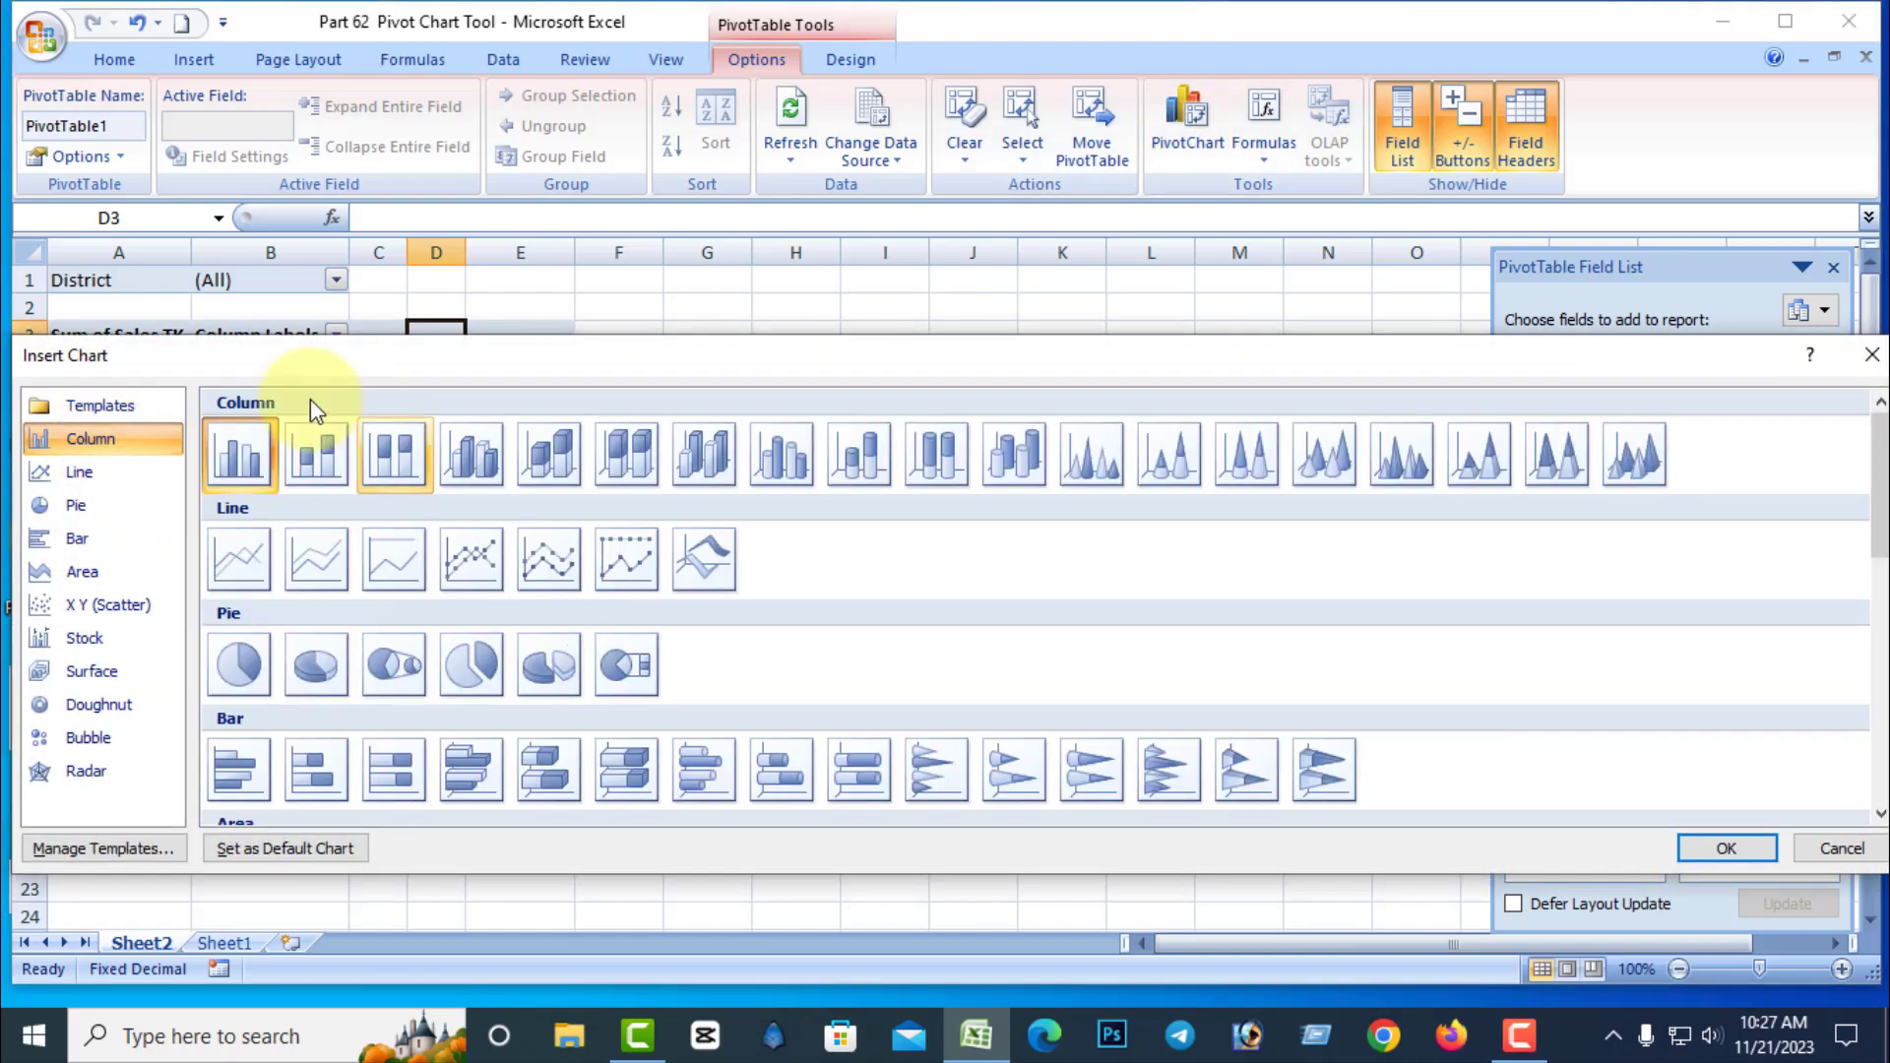
left_click(1726, 850)
Step: Enlarge the PivotChart beside the pivot table to about 4.39" high by 5.96" wide and close the PivotChart Filter Pane
left_click_drag(1031, 411, 1051, 325)
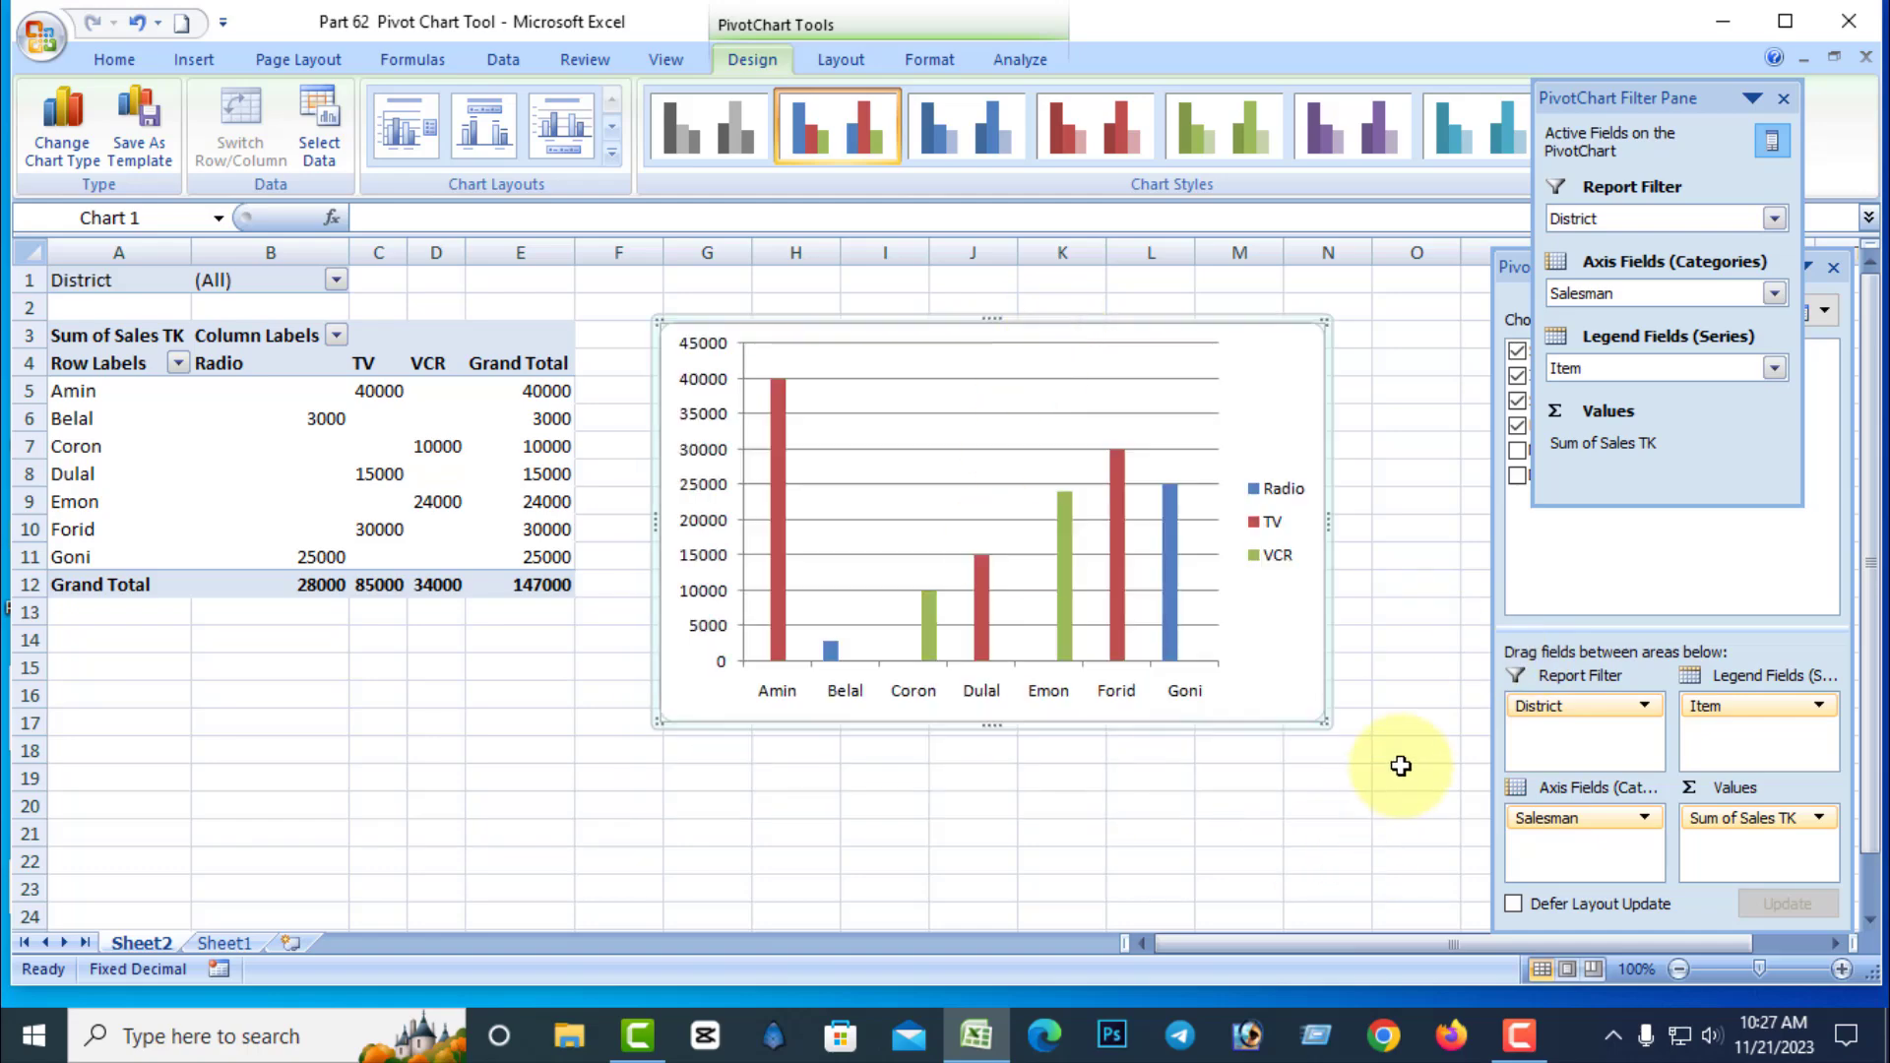
left_click_drag(1327, 723, 1449, 904)
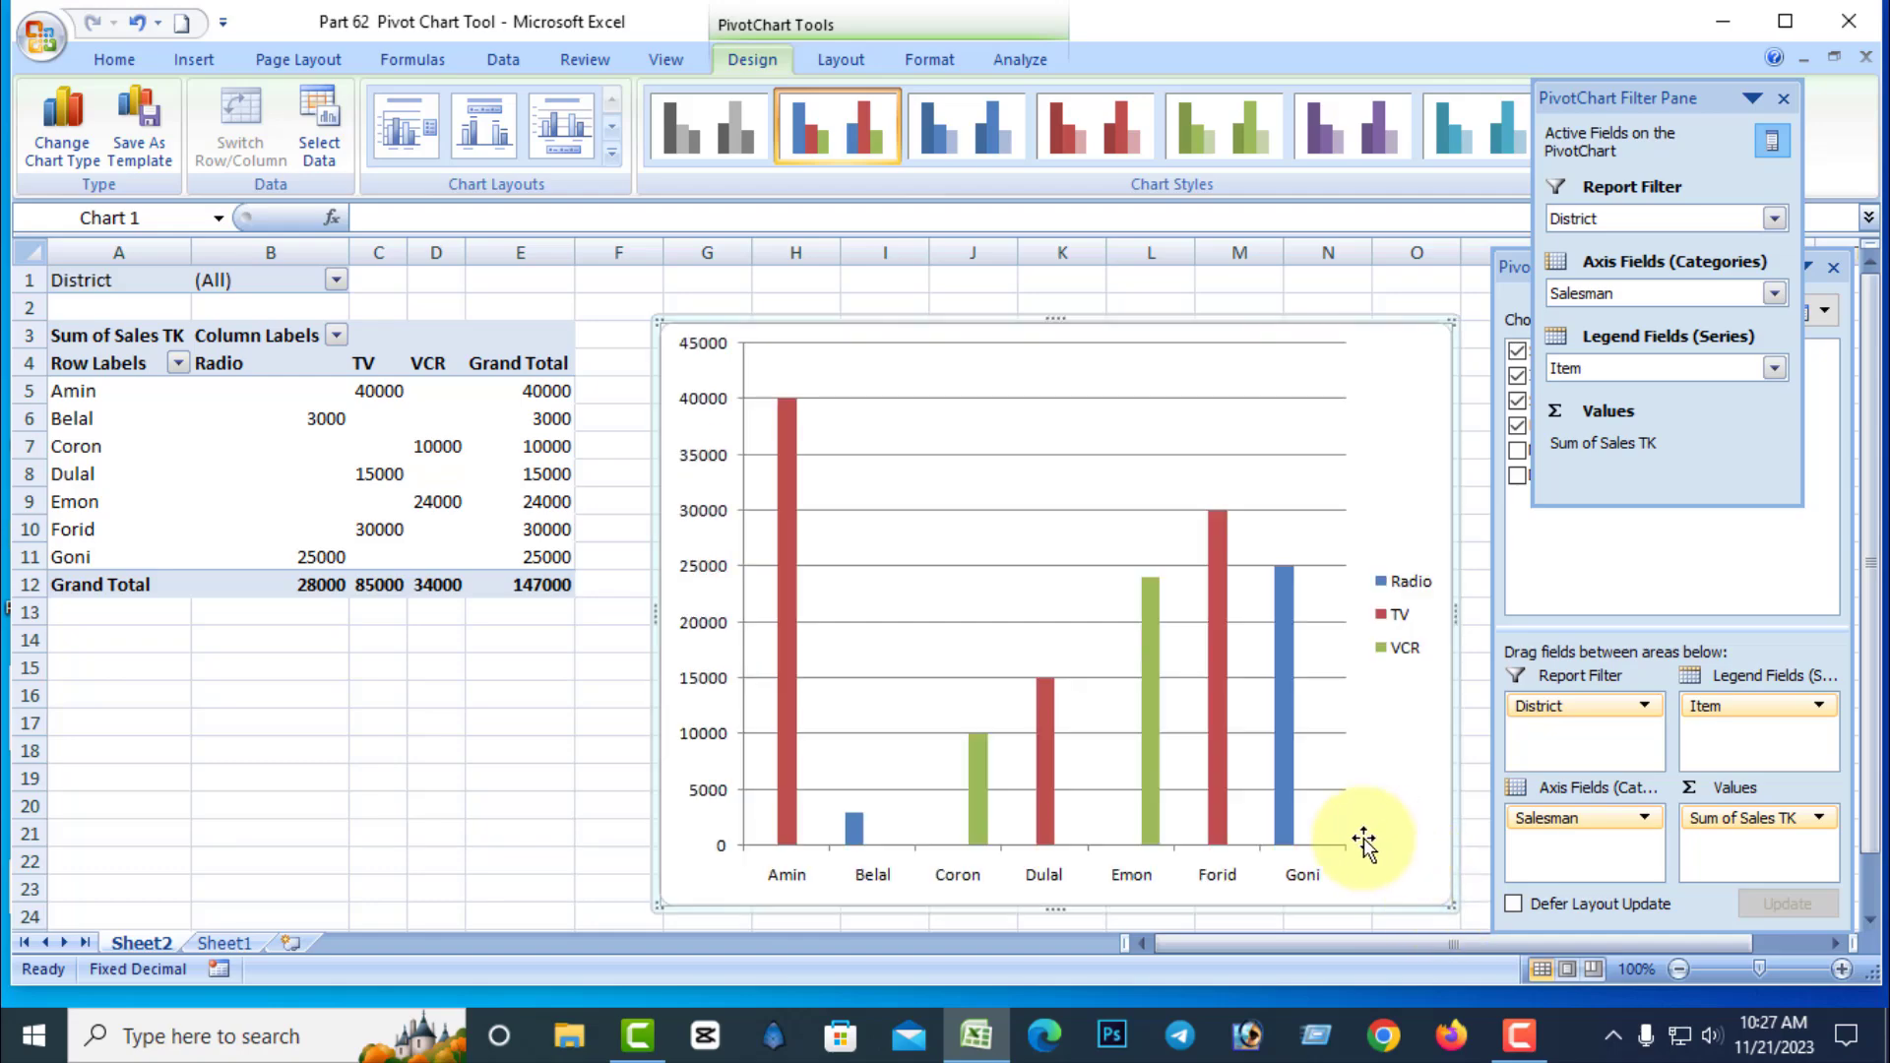
left_click(931, 62)
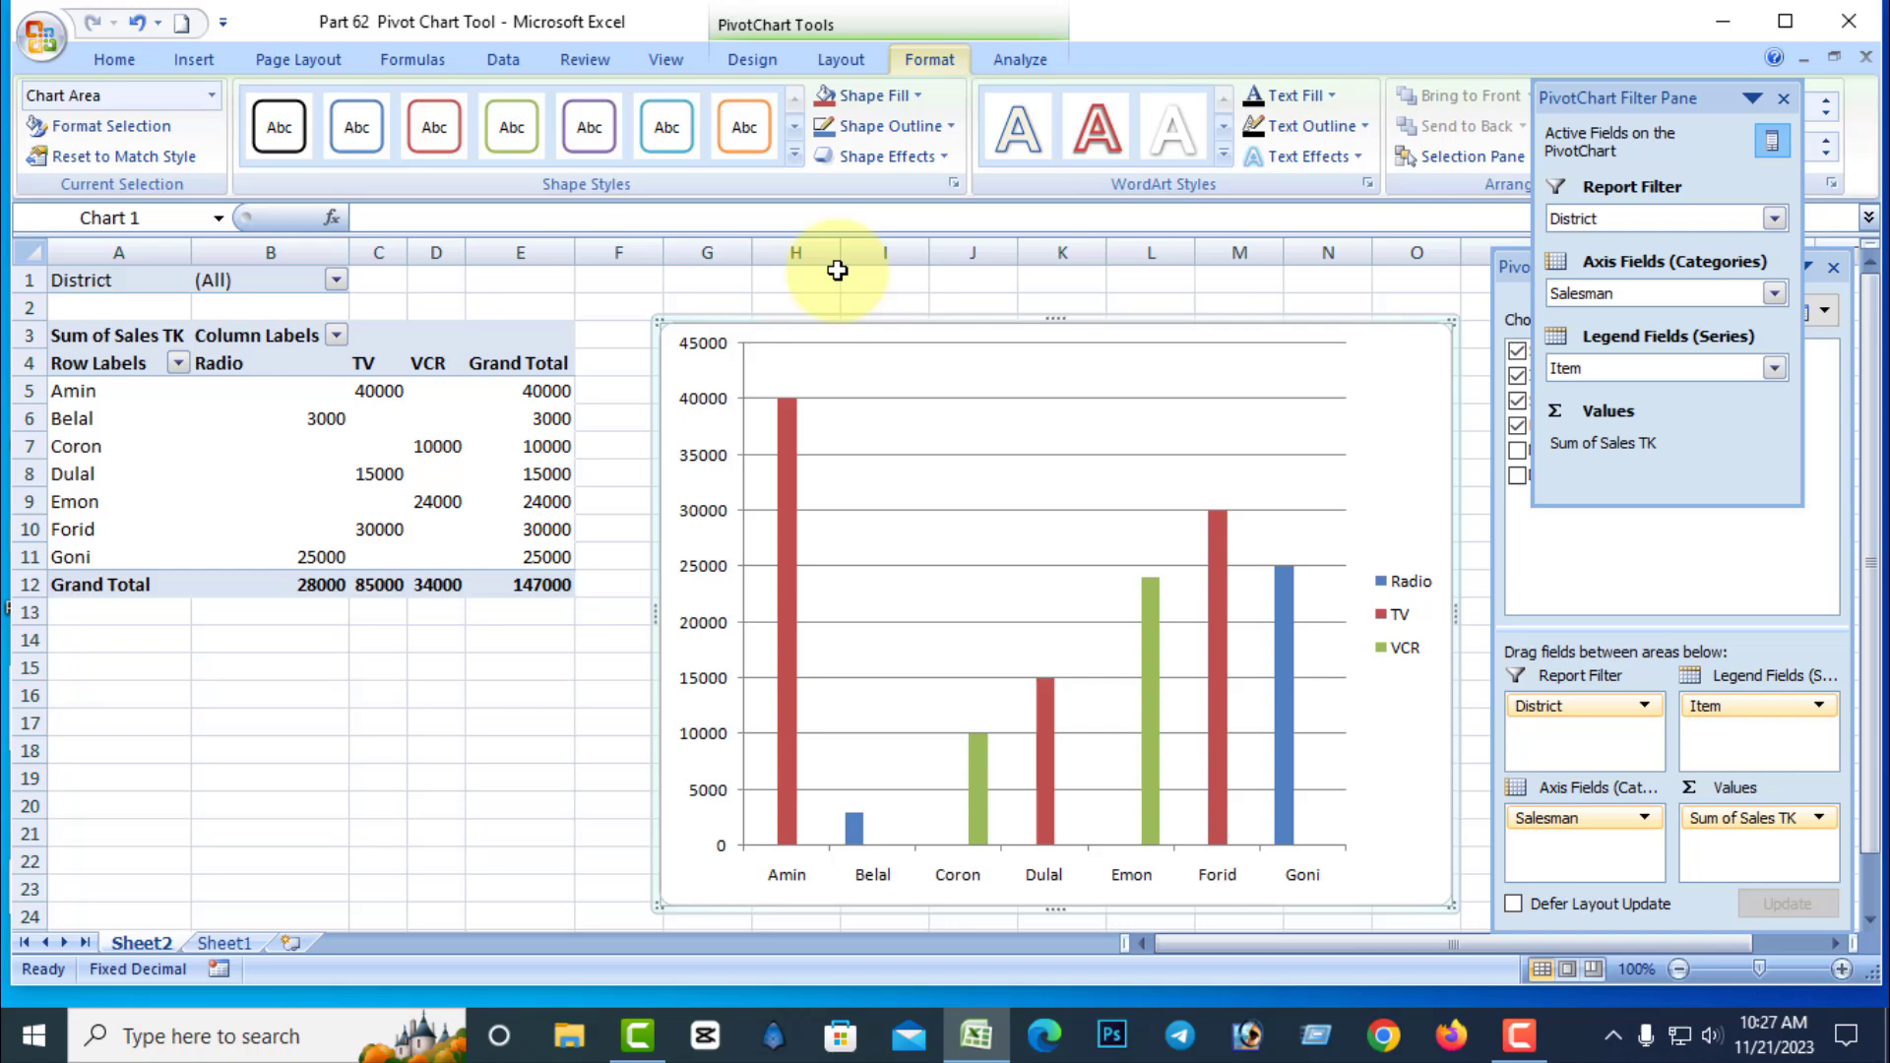
left_click(1783, 97)
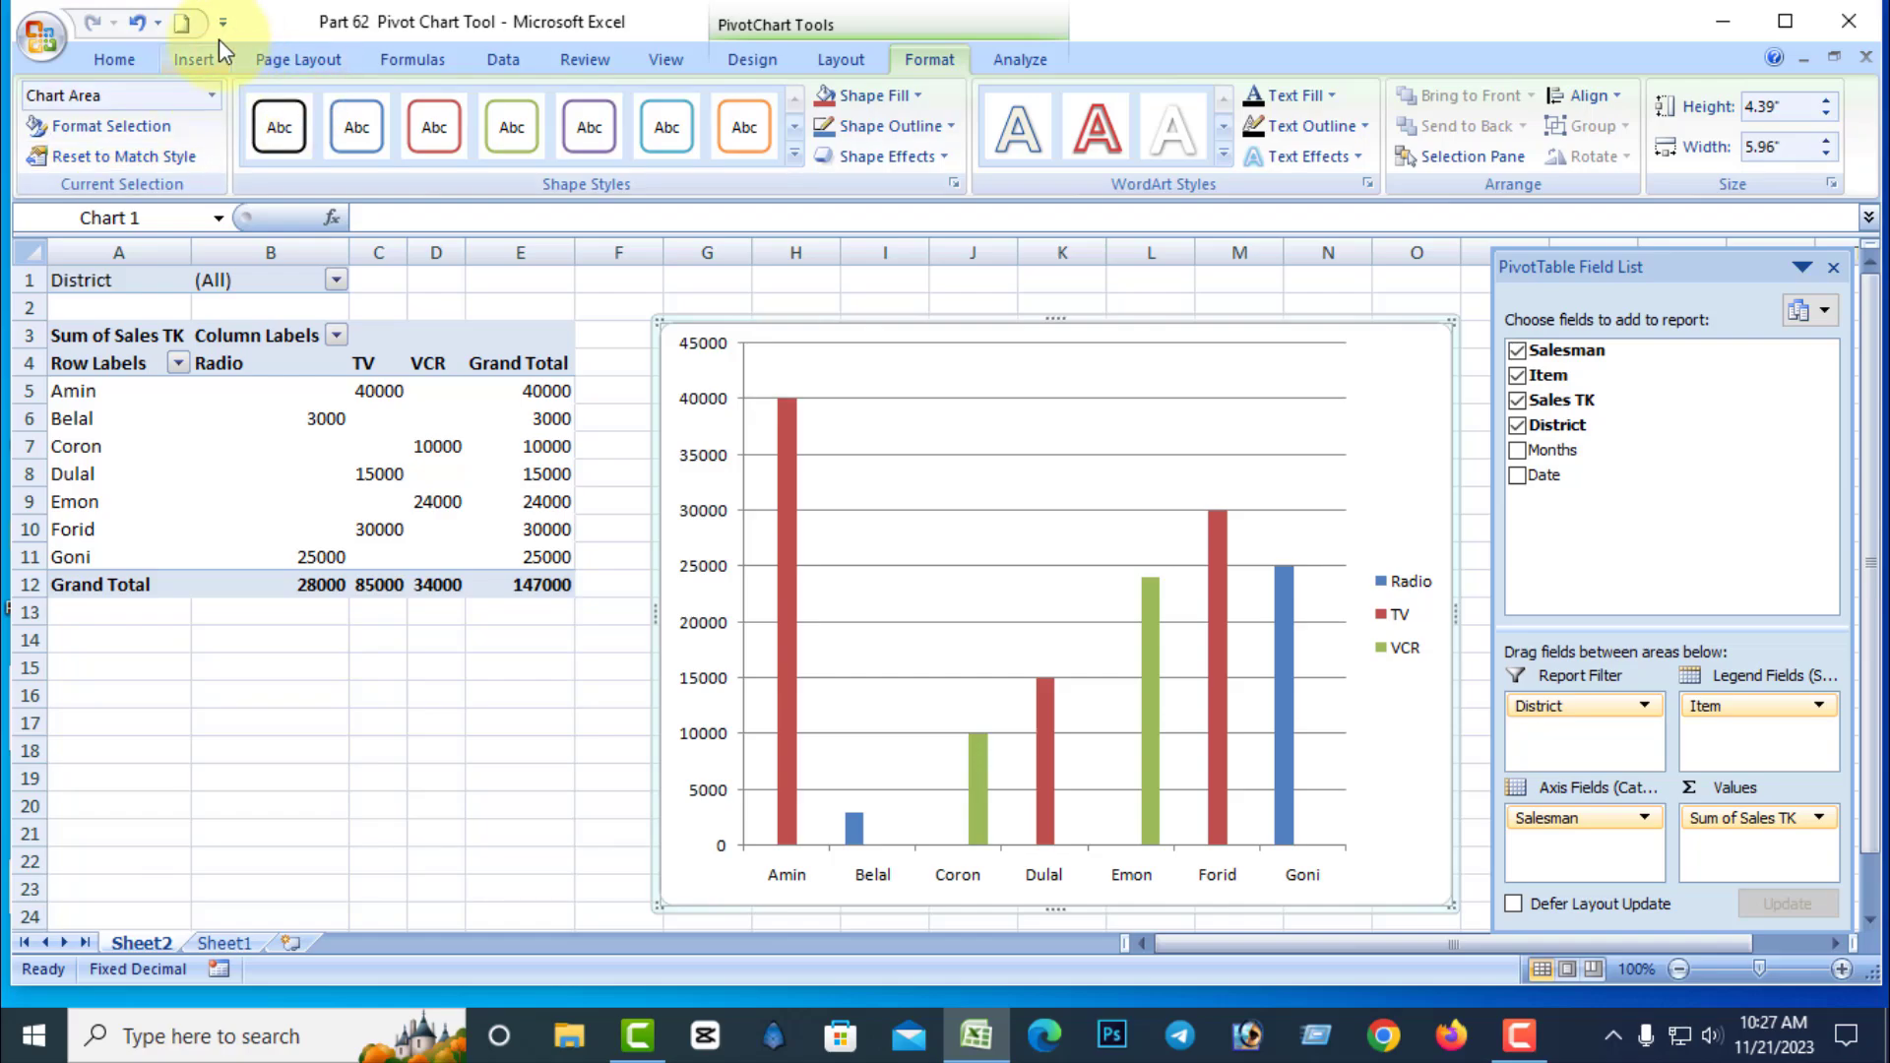
Step: Insert the Radio picture from the Desktop folder into the chart
left_click(195, 63)
left_click(204, 128)
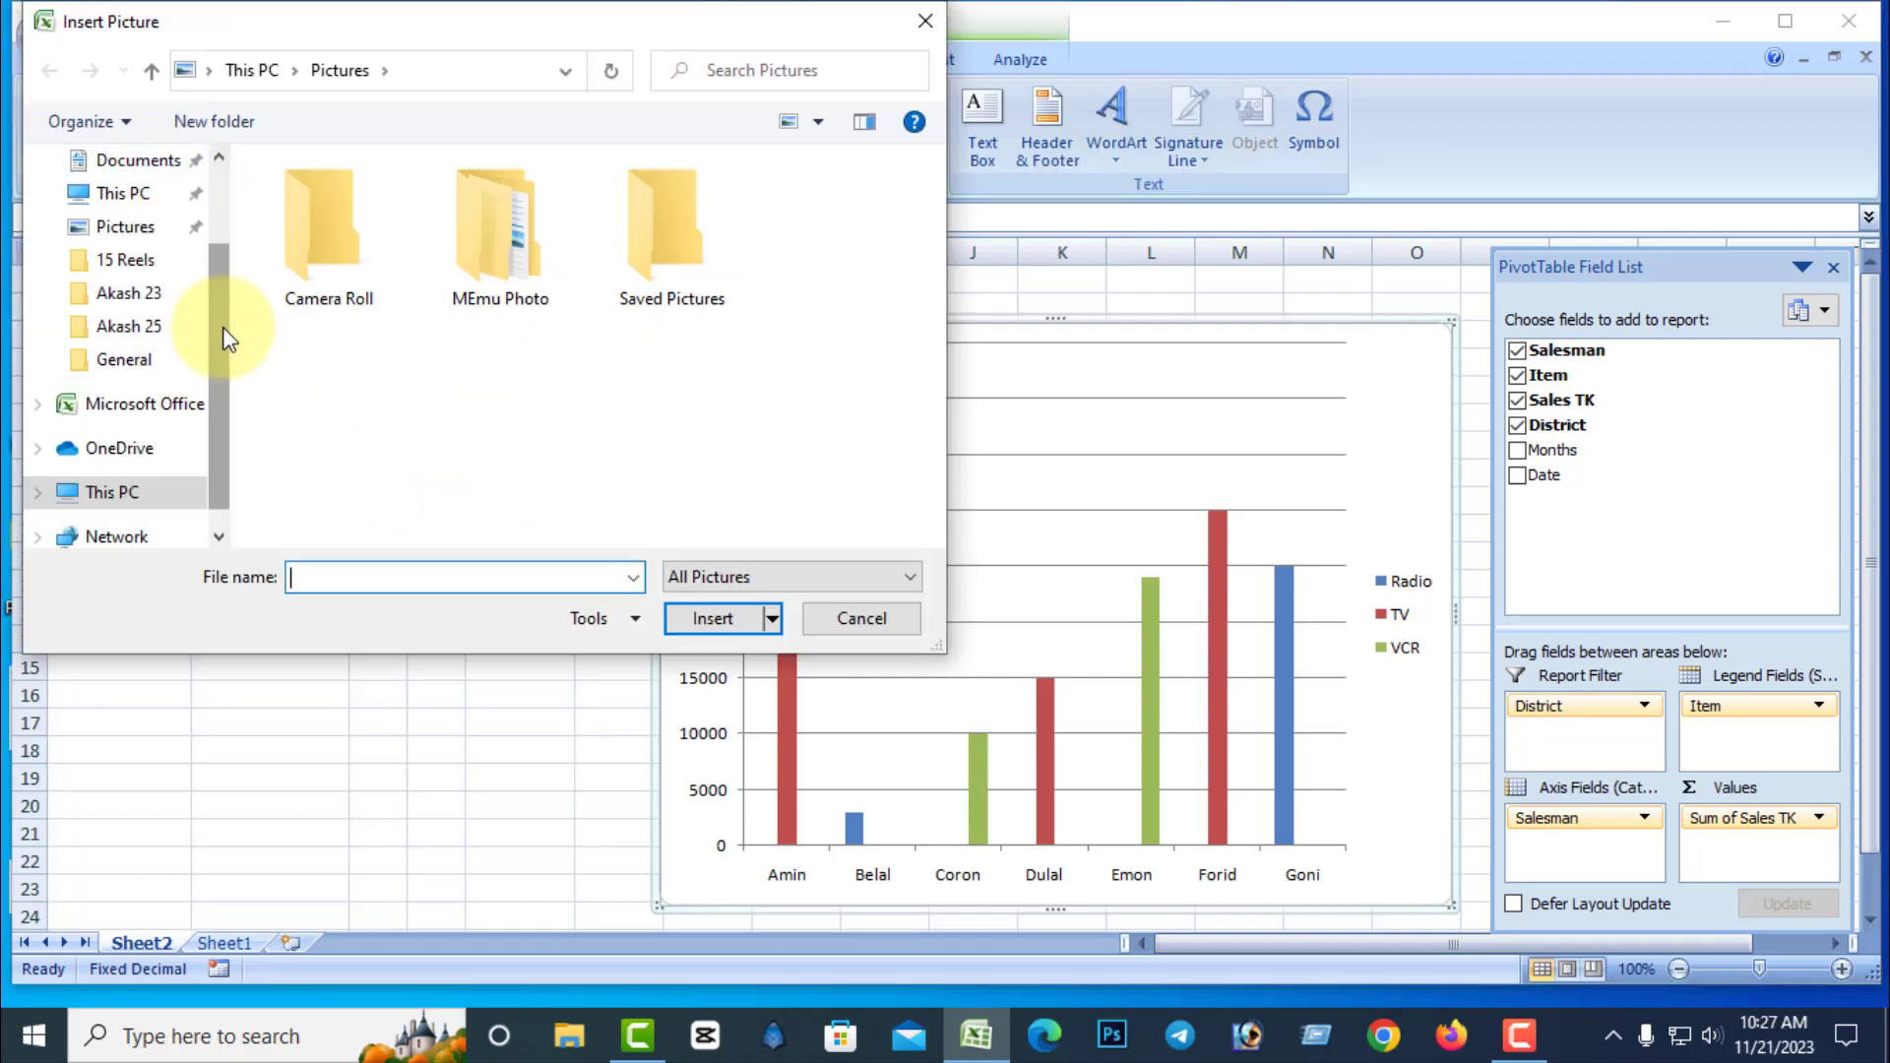
scroll(228, 338, "up", 3)
left_click(126, 217)
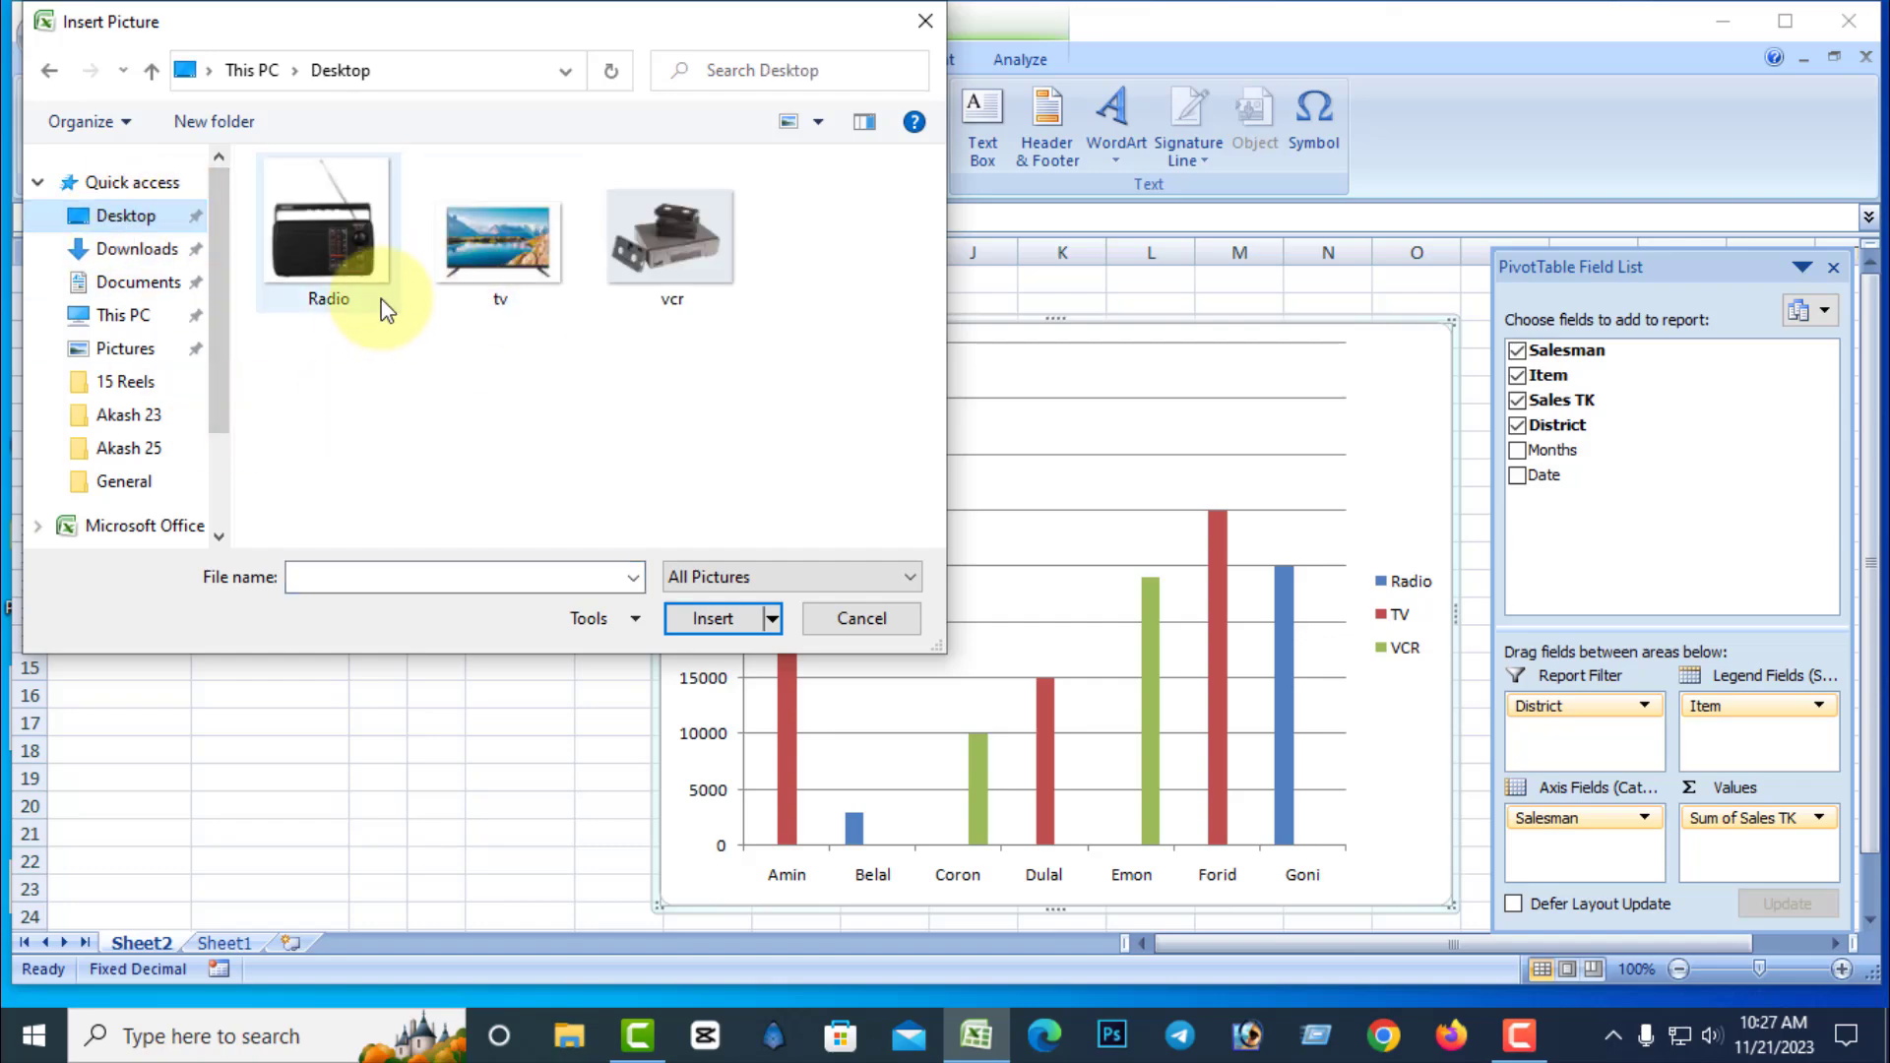
left_click(325, 224)
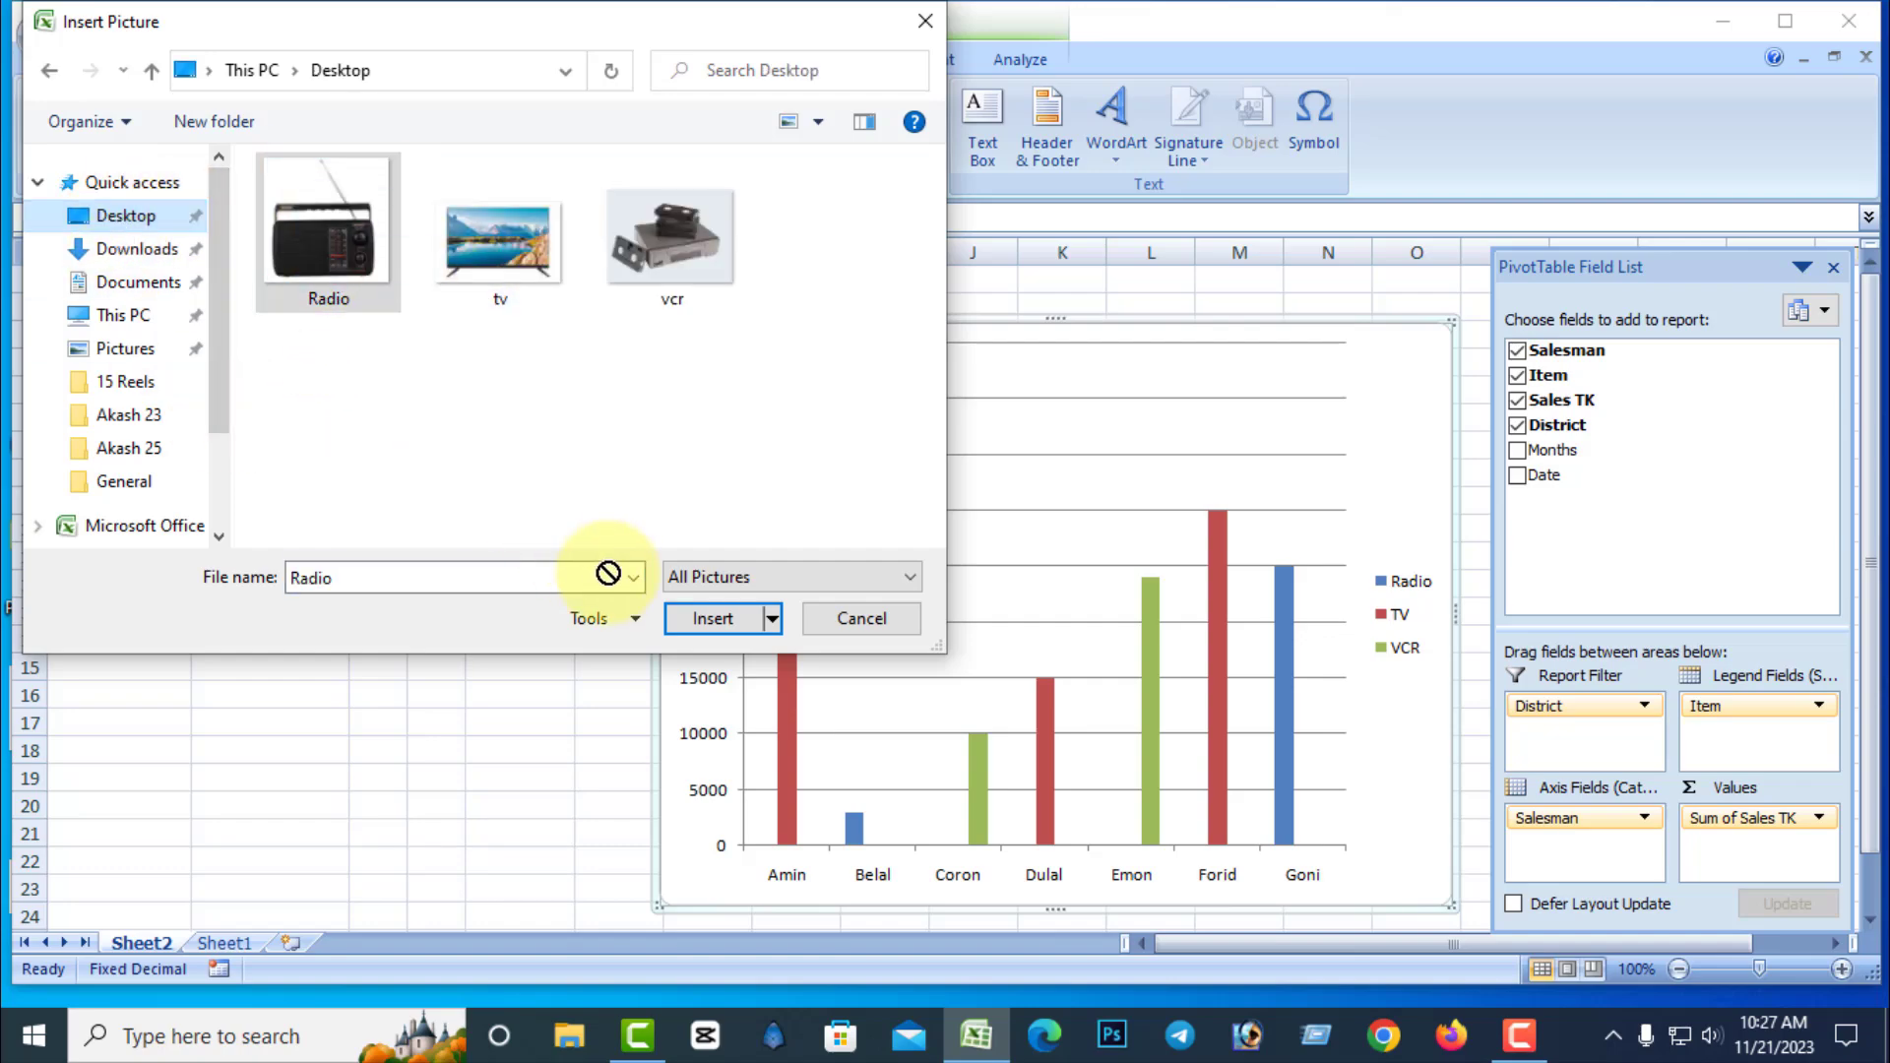
left_click(686, 605)
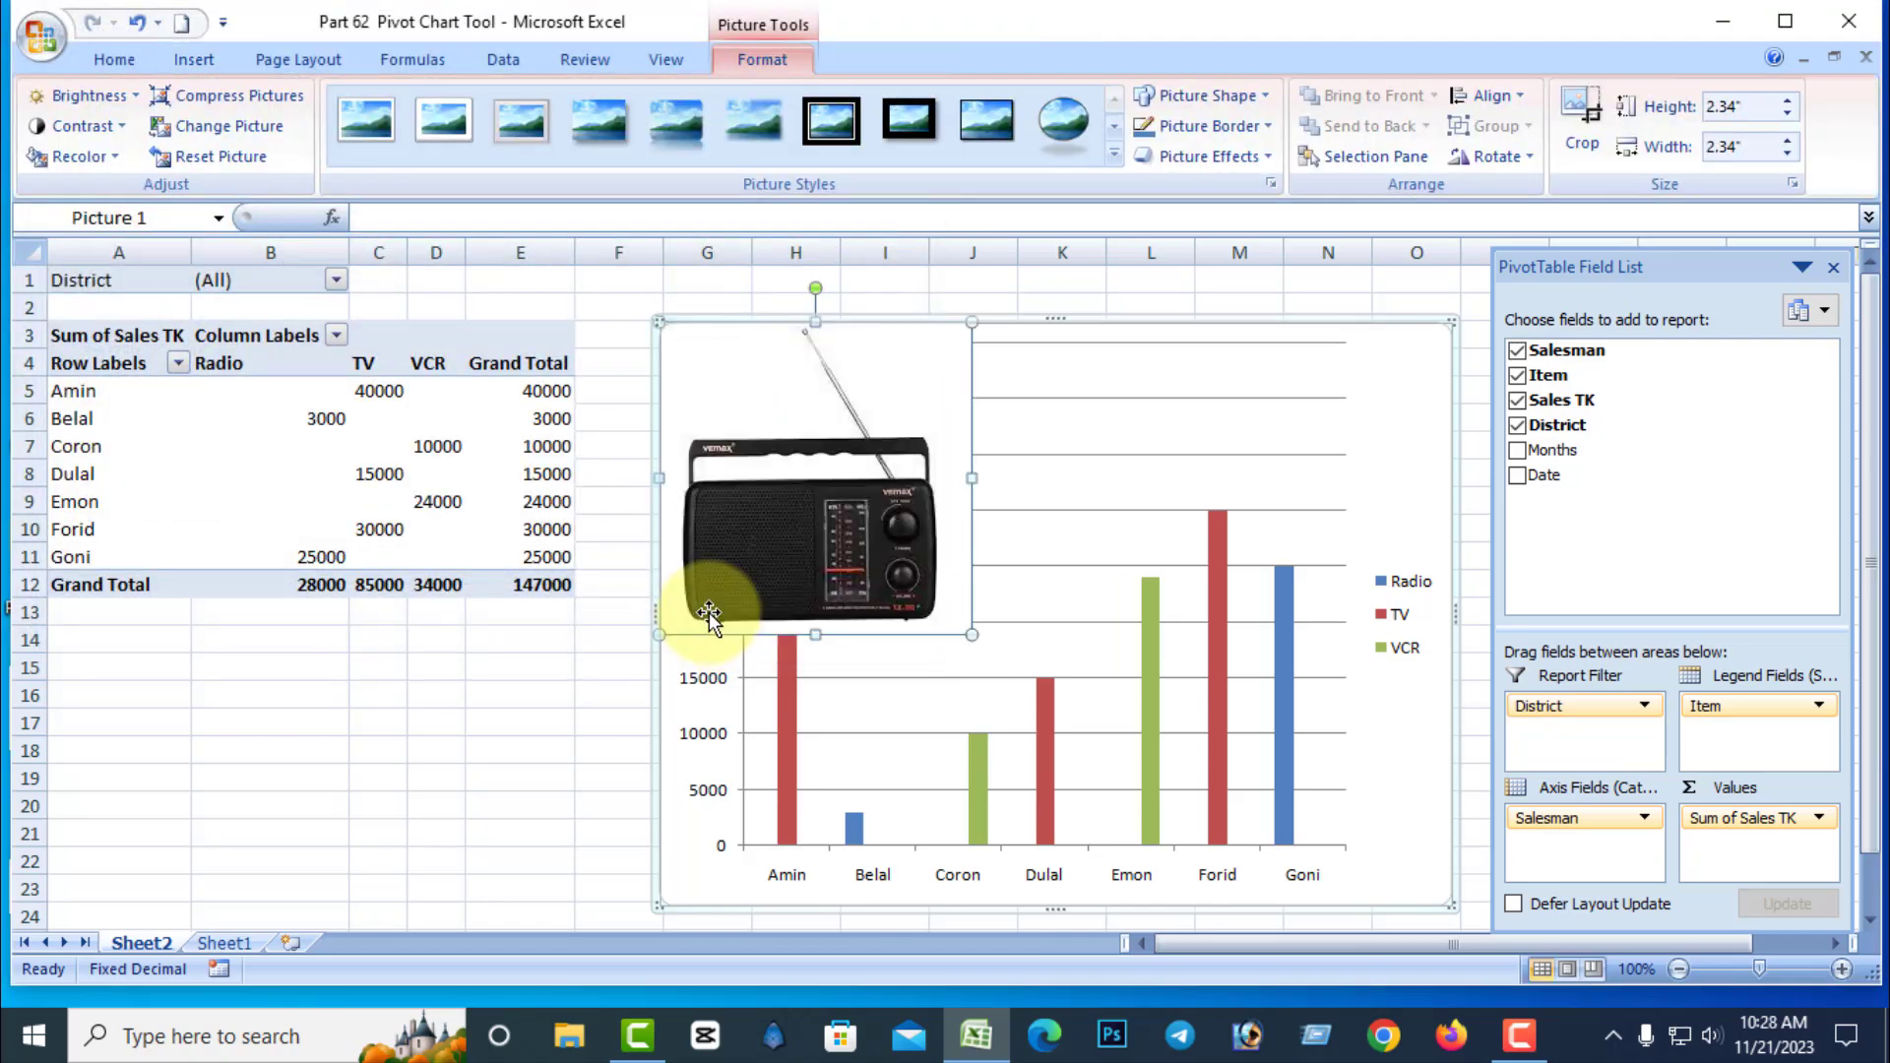
Step: Insert the tv picture from the Desktop folder into the chart
left_click(194, 60)
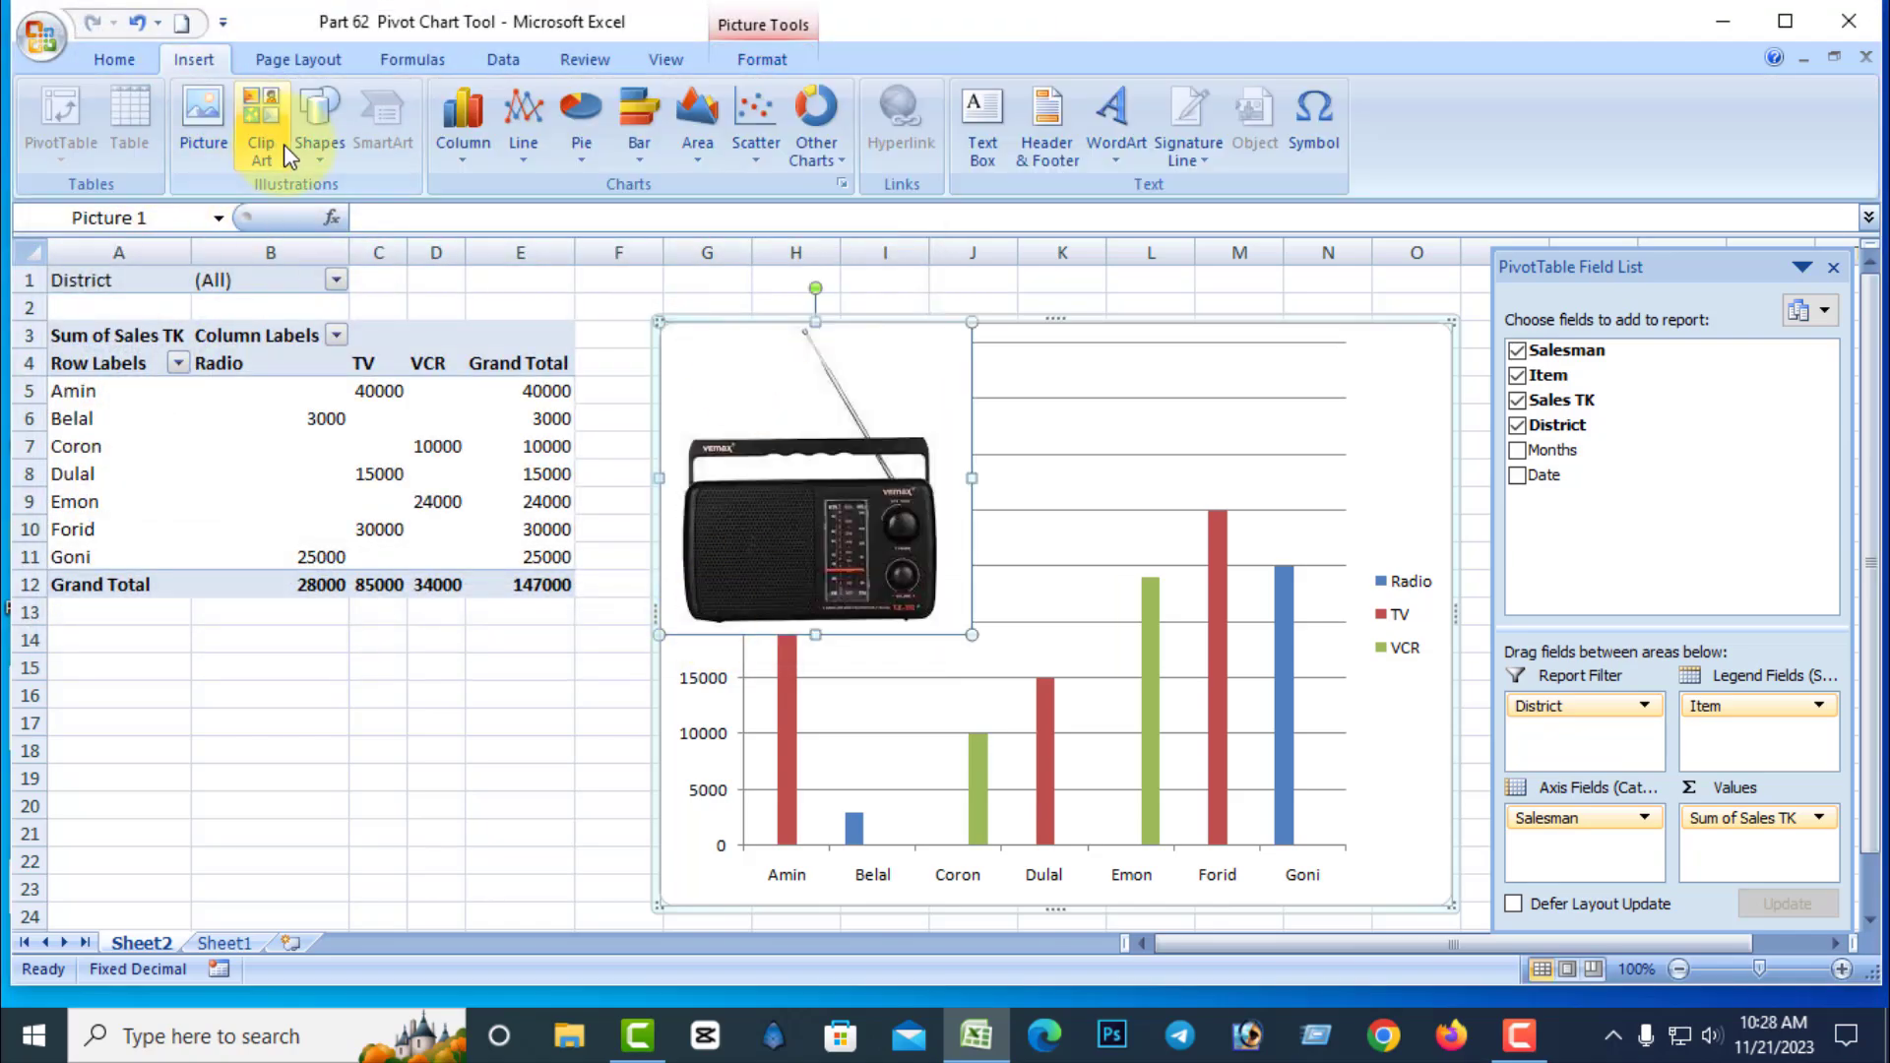
left_click(223, 150)
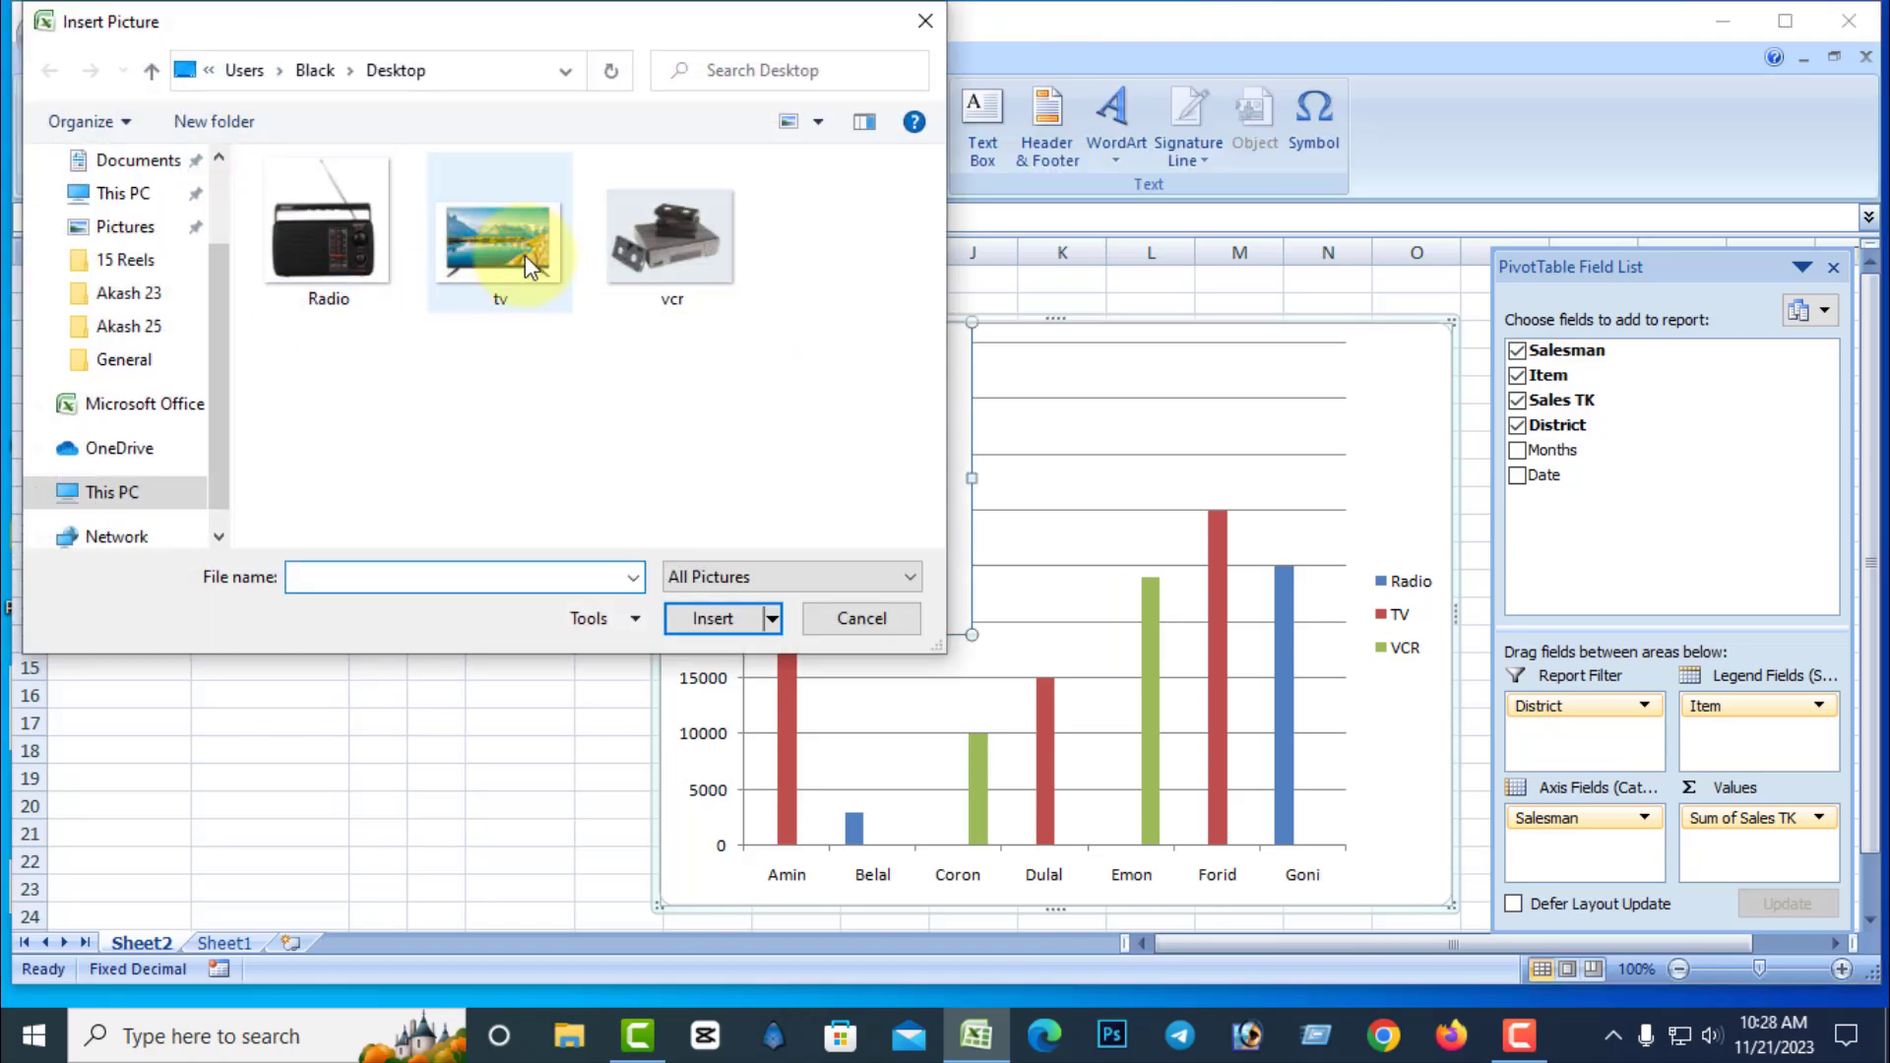
left_click(524, 256)
left_click(712, 622)
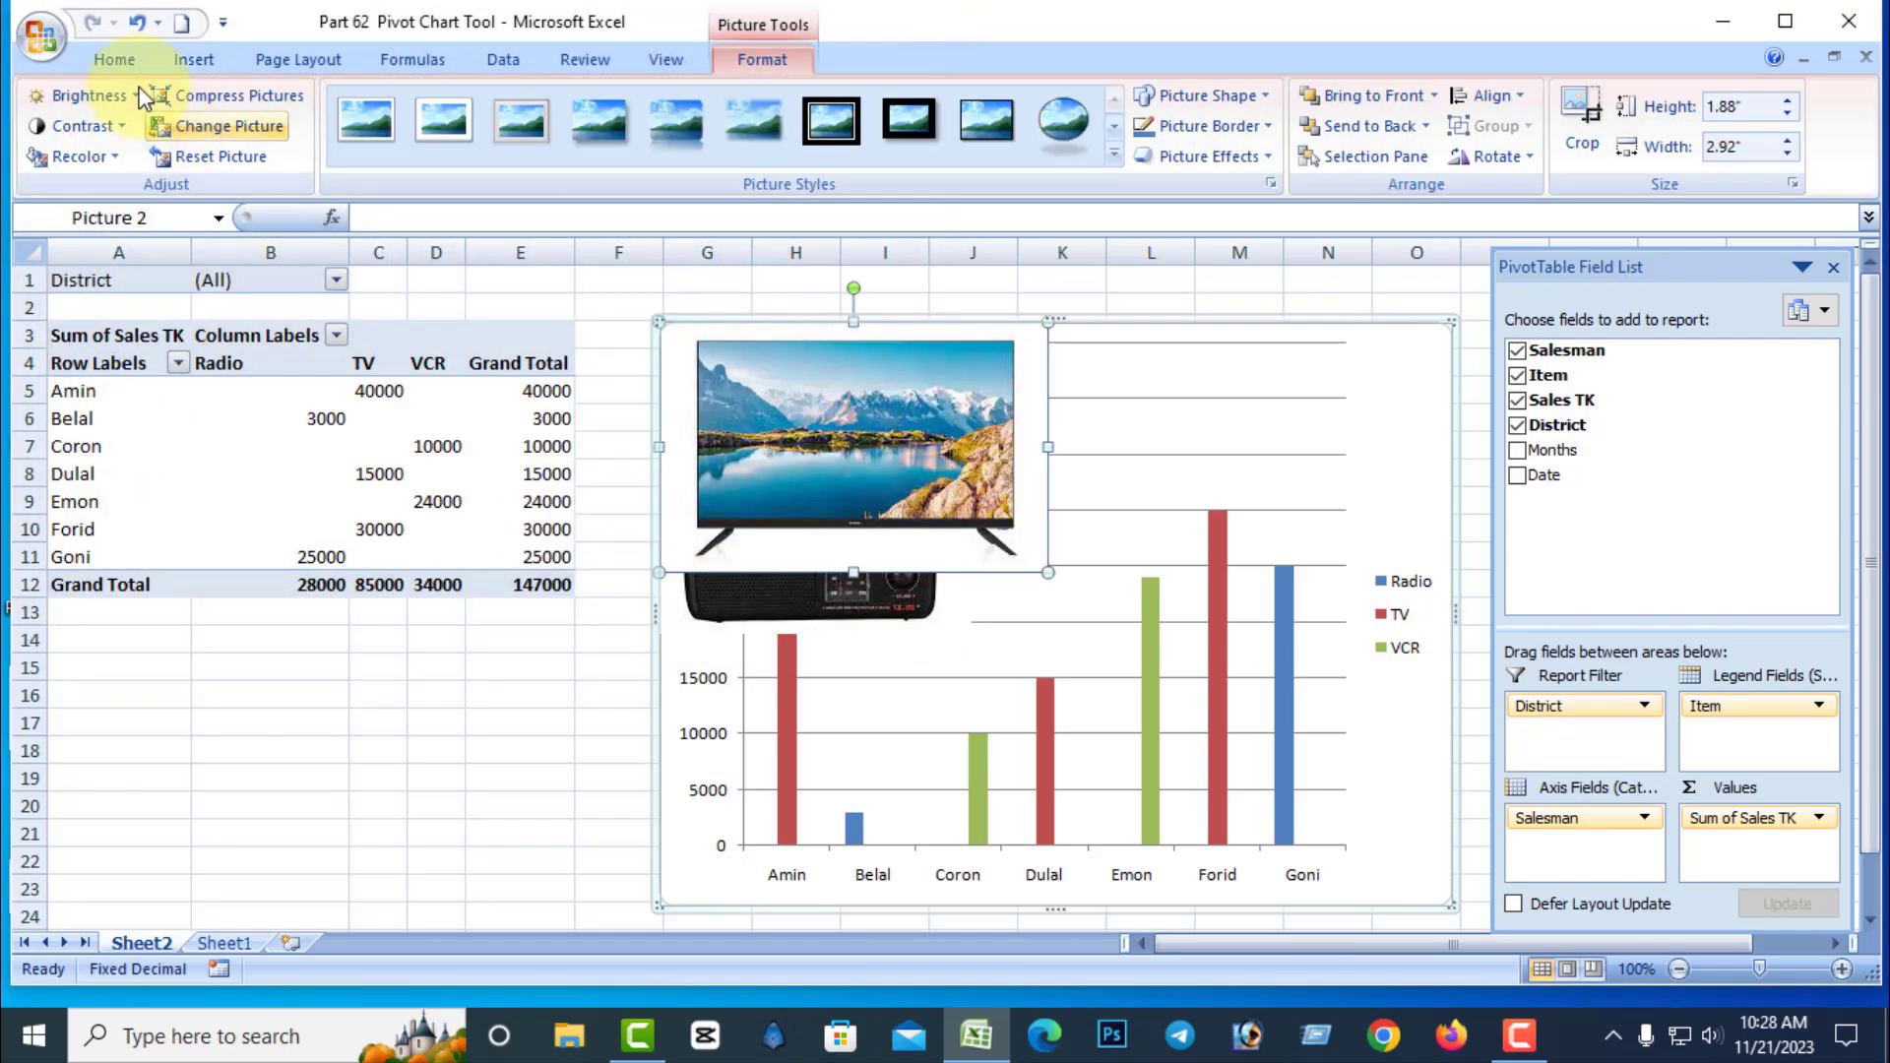
Step: Insert the vcr picture from the Desktop folder into the chart
left_click(185, 54)
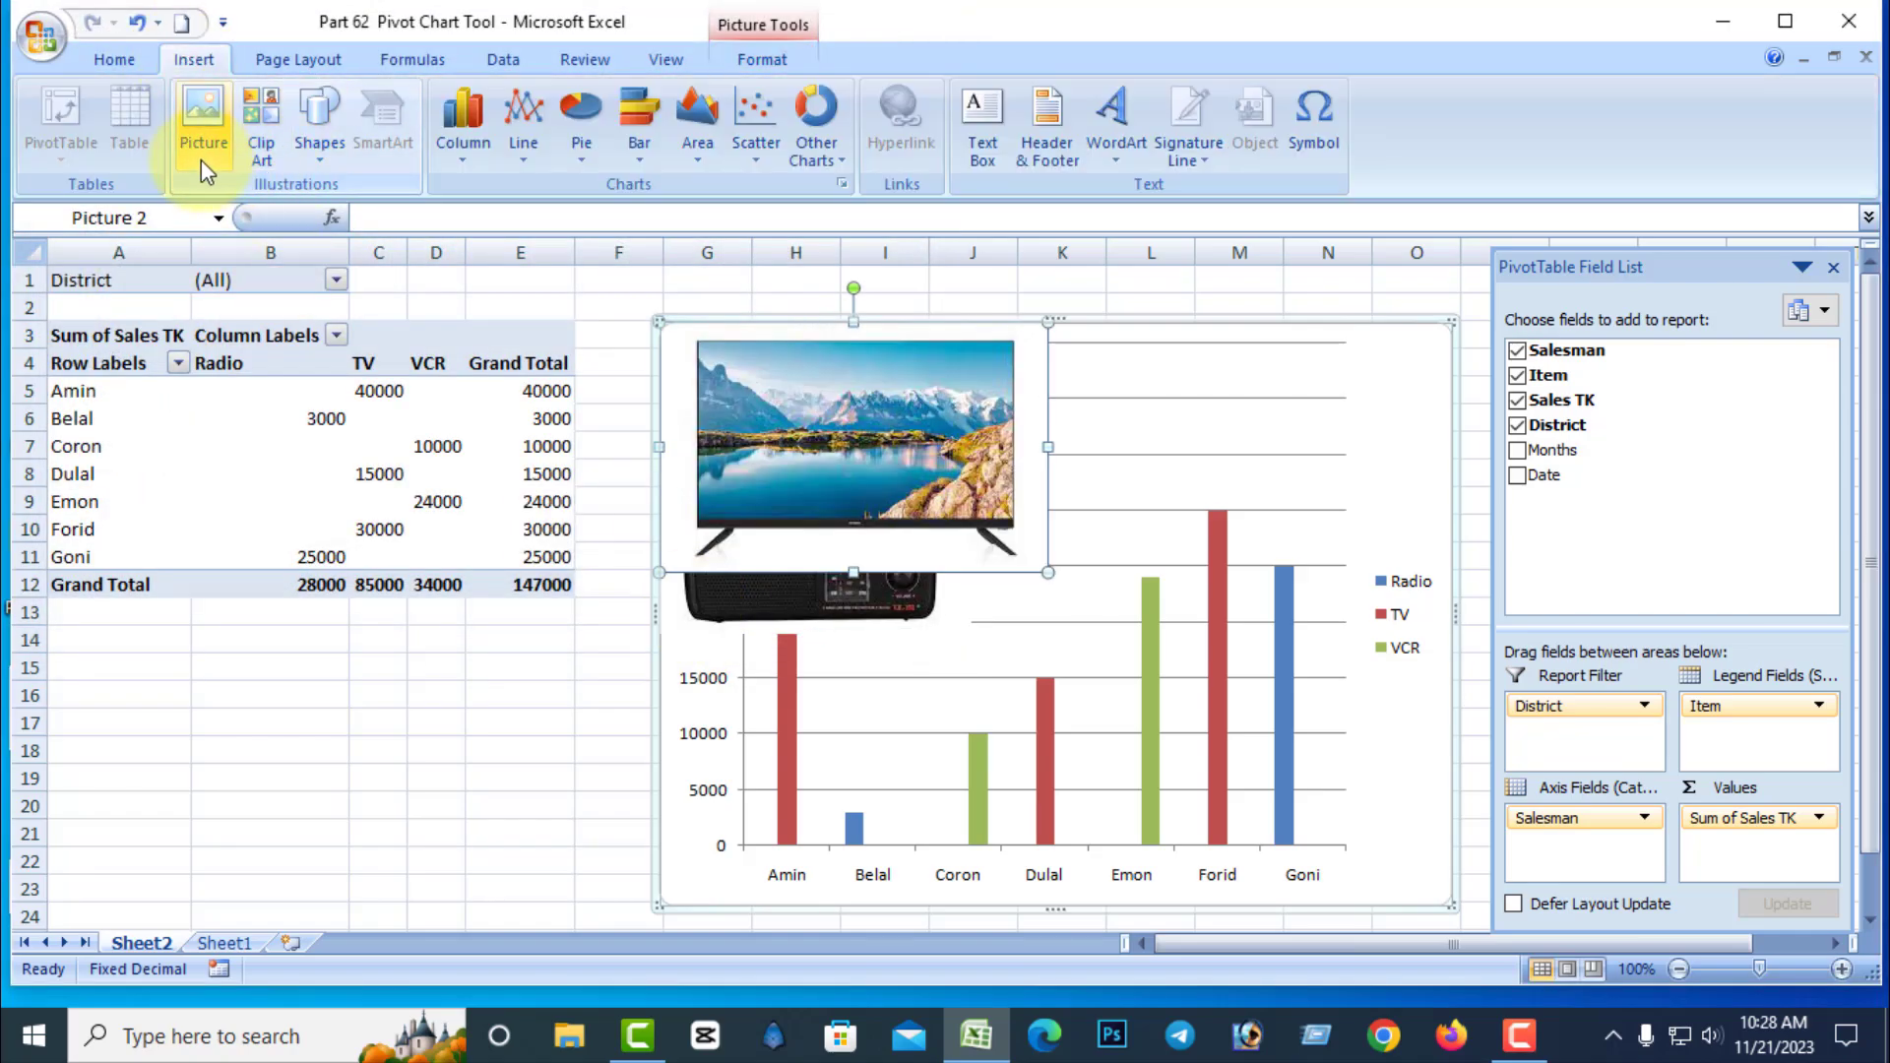
left_click(201, 159)
left_click(662, 256)
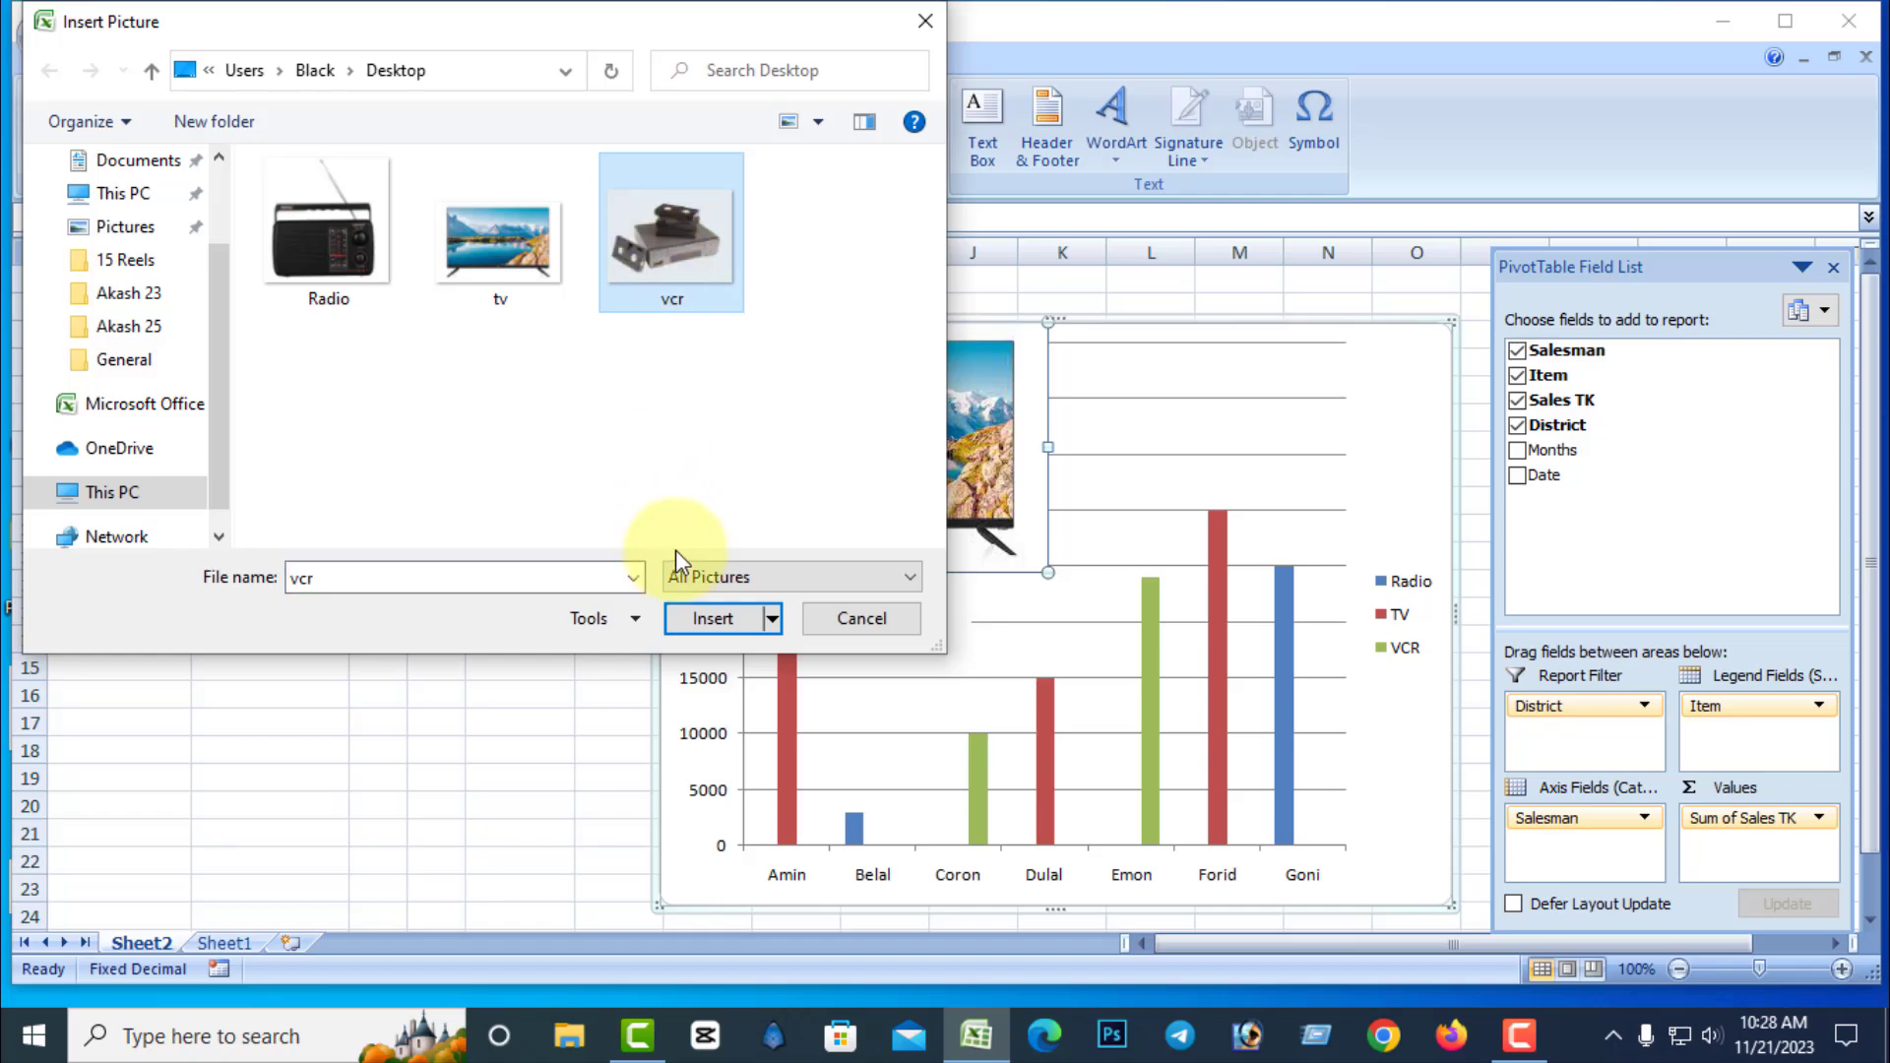
left_click(711, 617)
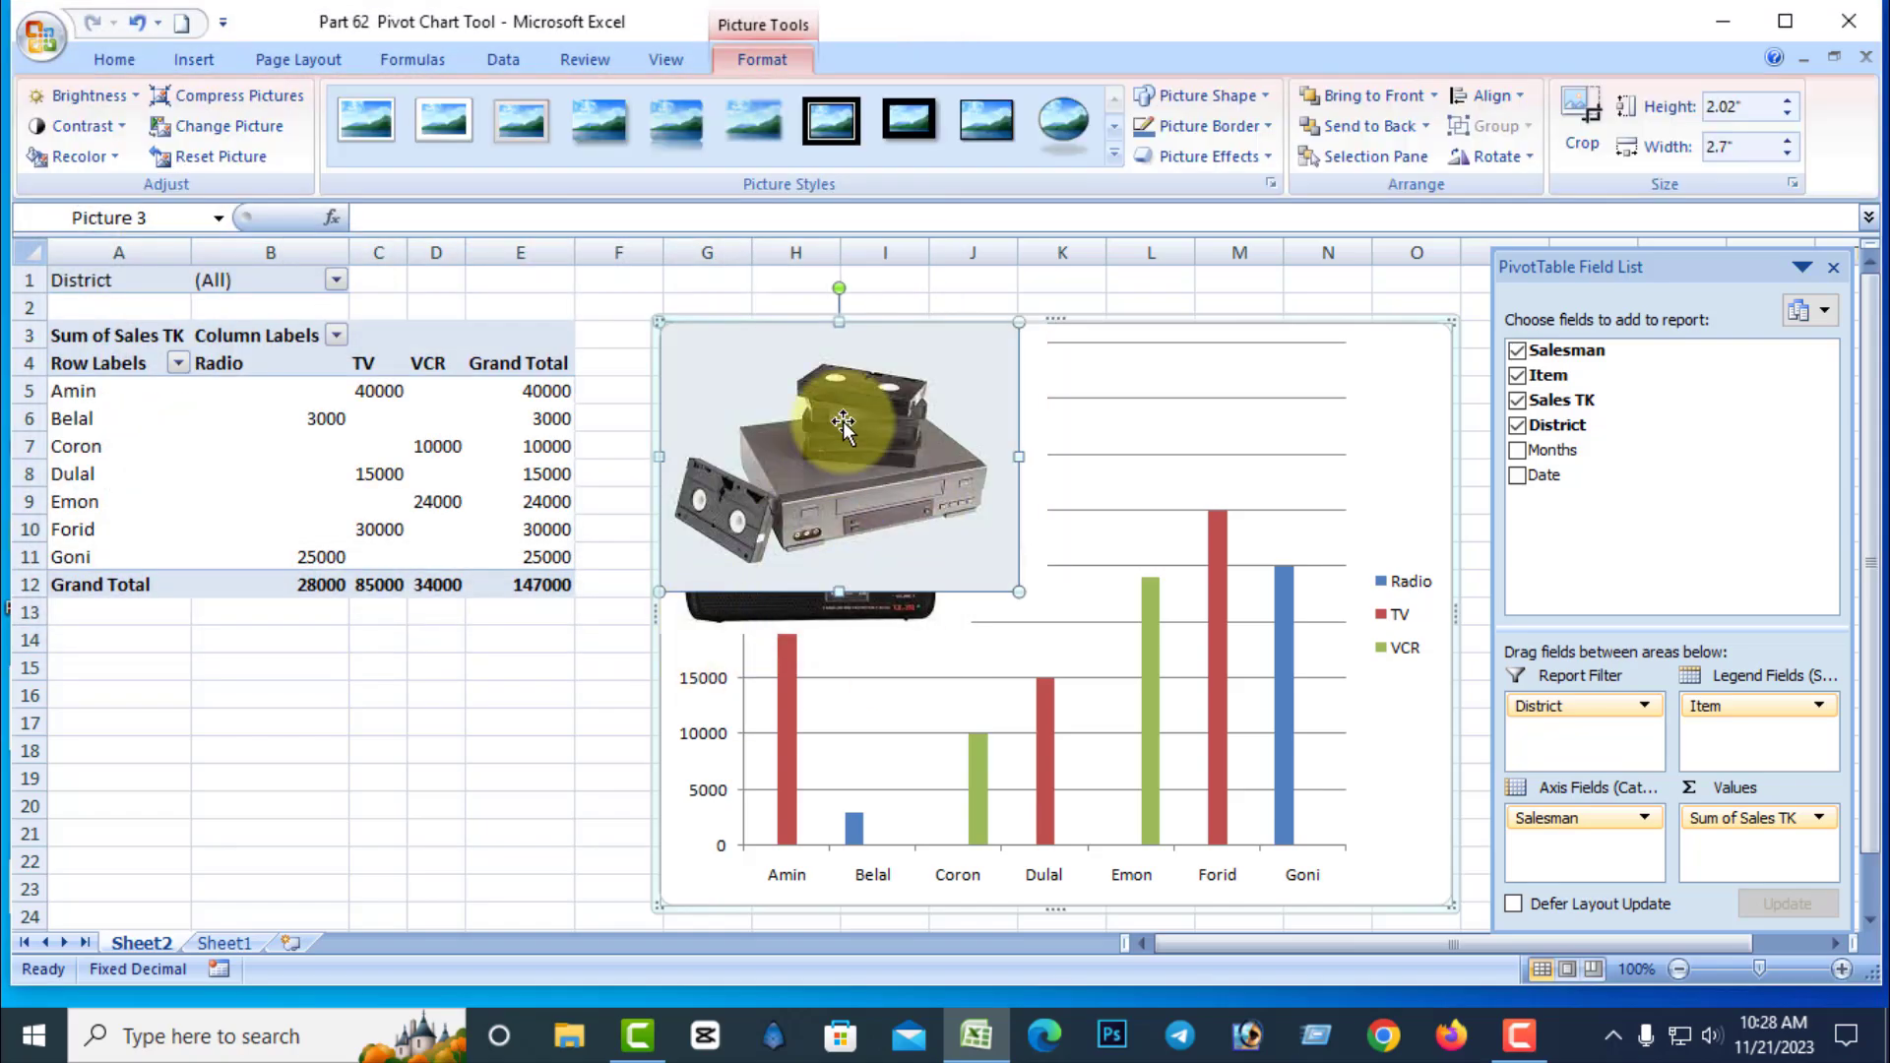
Step: Spread the VCR, TV and radio pictures diagonally across the chart so that they only partly overlap
left_click_drag(843, 424, 1184, 687)
left_click_drag(914, 424, 1141, 595)
left_click(788, 473)
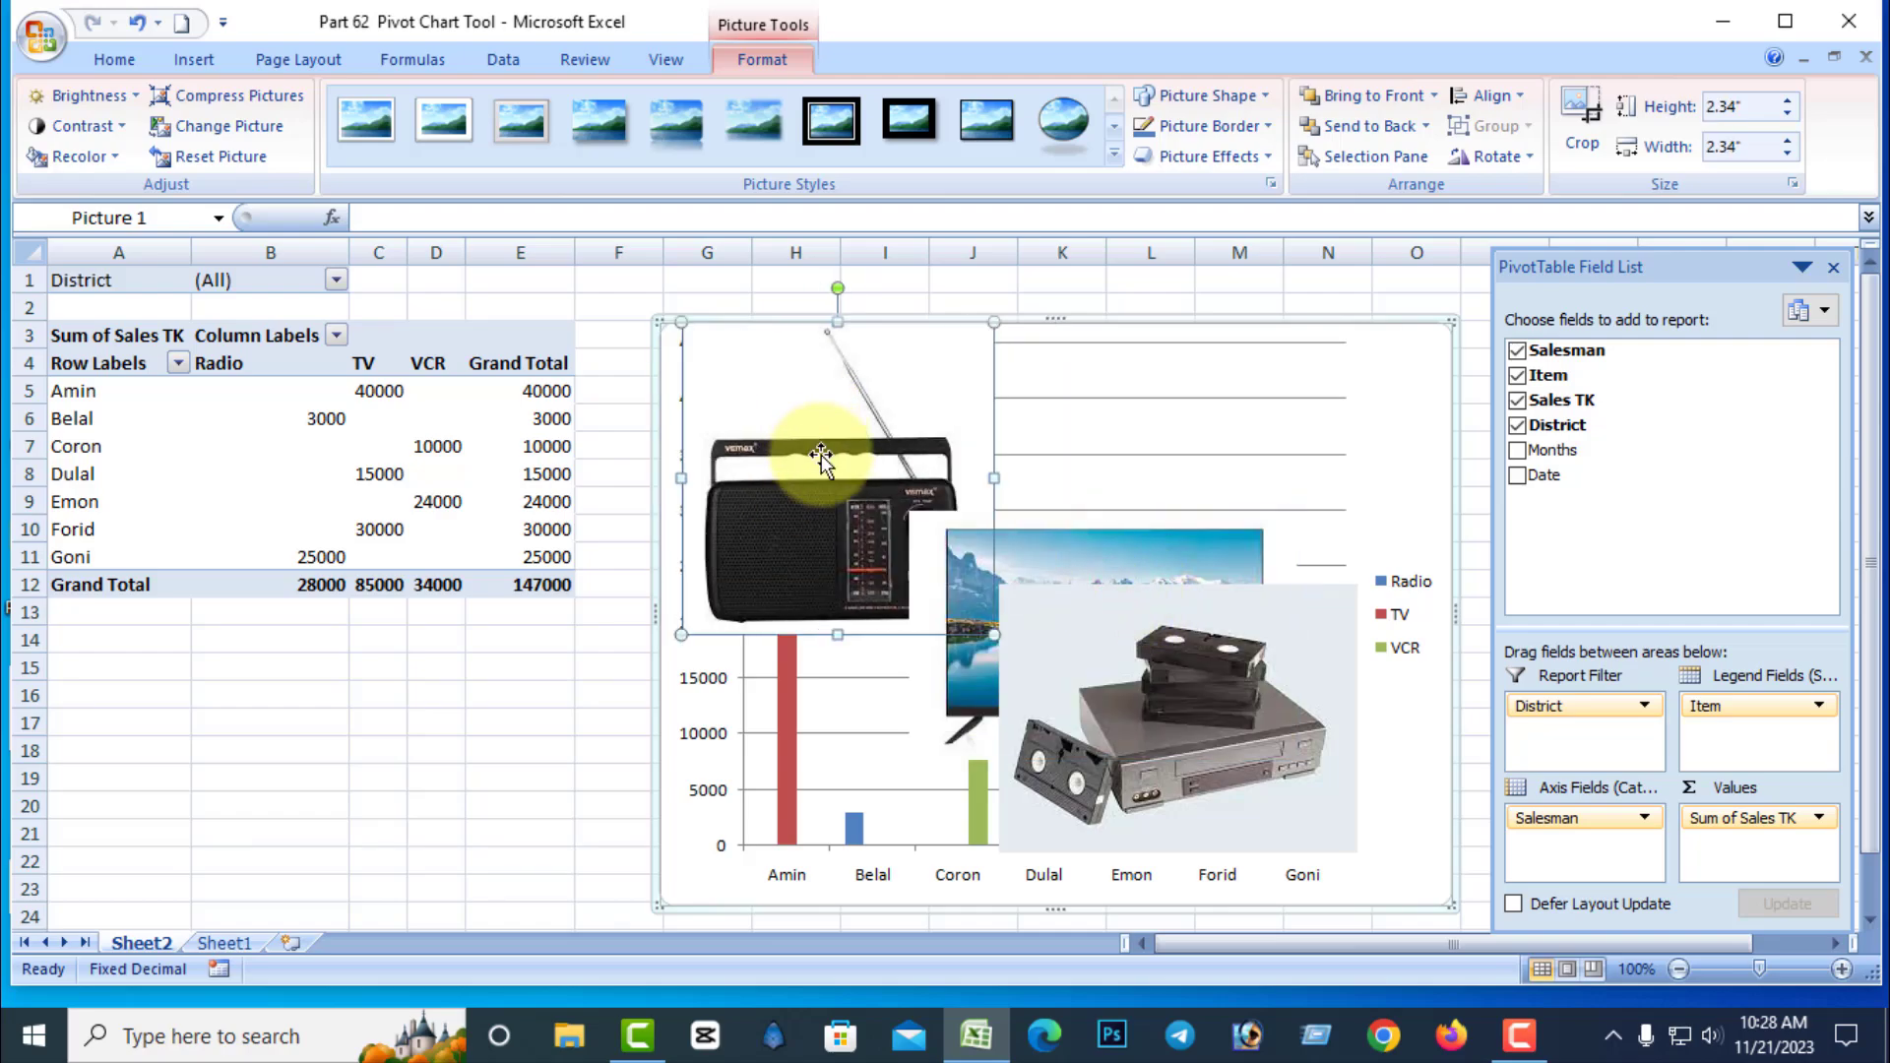
left_click_drag(1134, 551, 1078, 499)
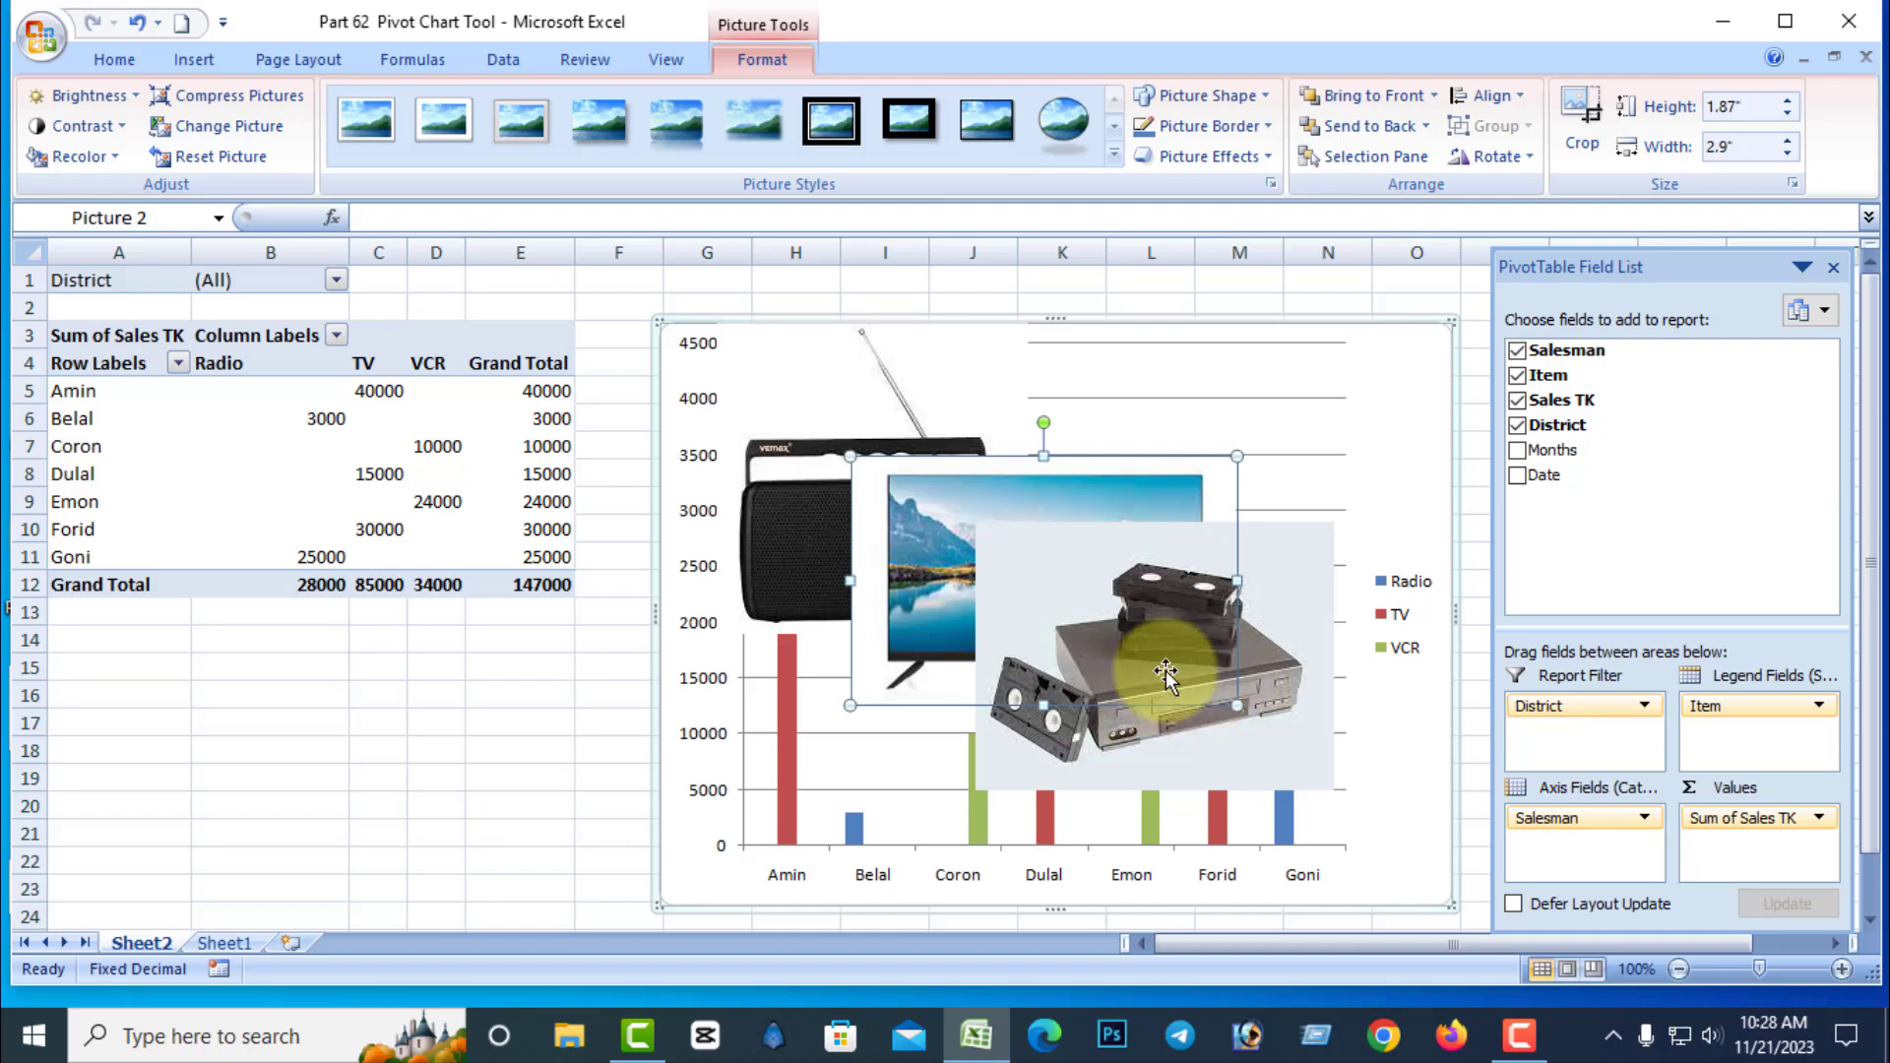
Step: Send the VCR picture to the back and move the radio picture toward the chart's centre, clear of the first column
left_click(1250, 760)
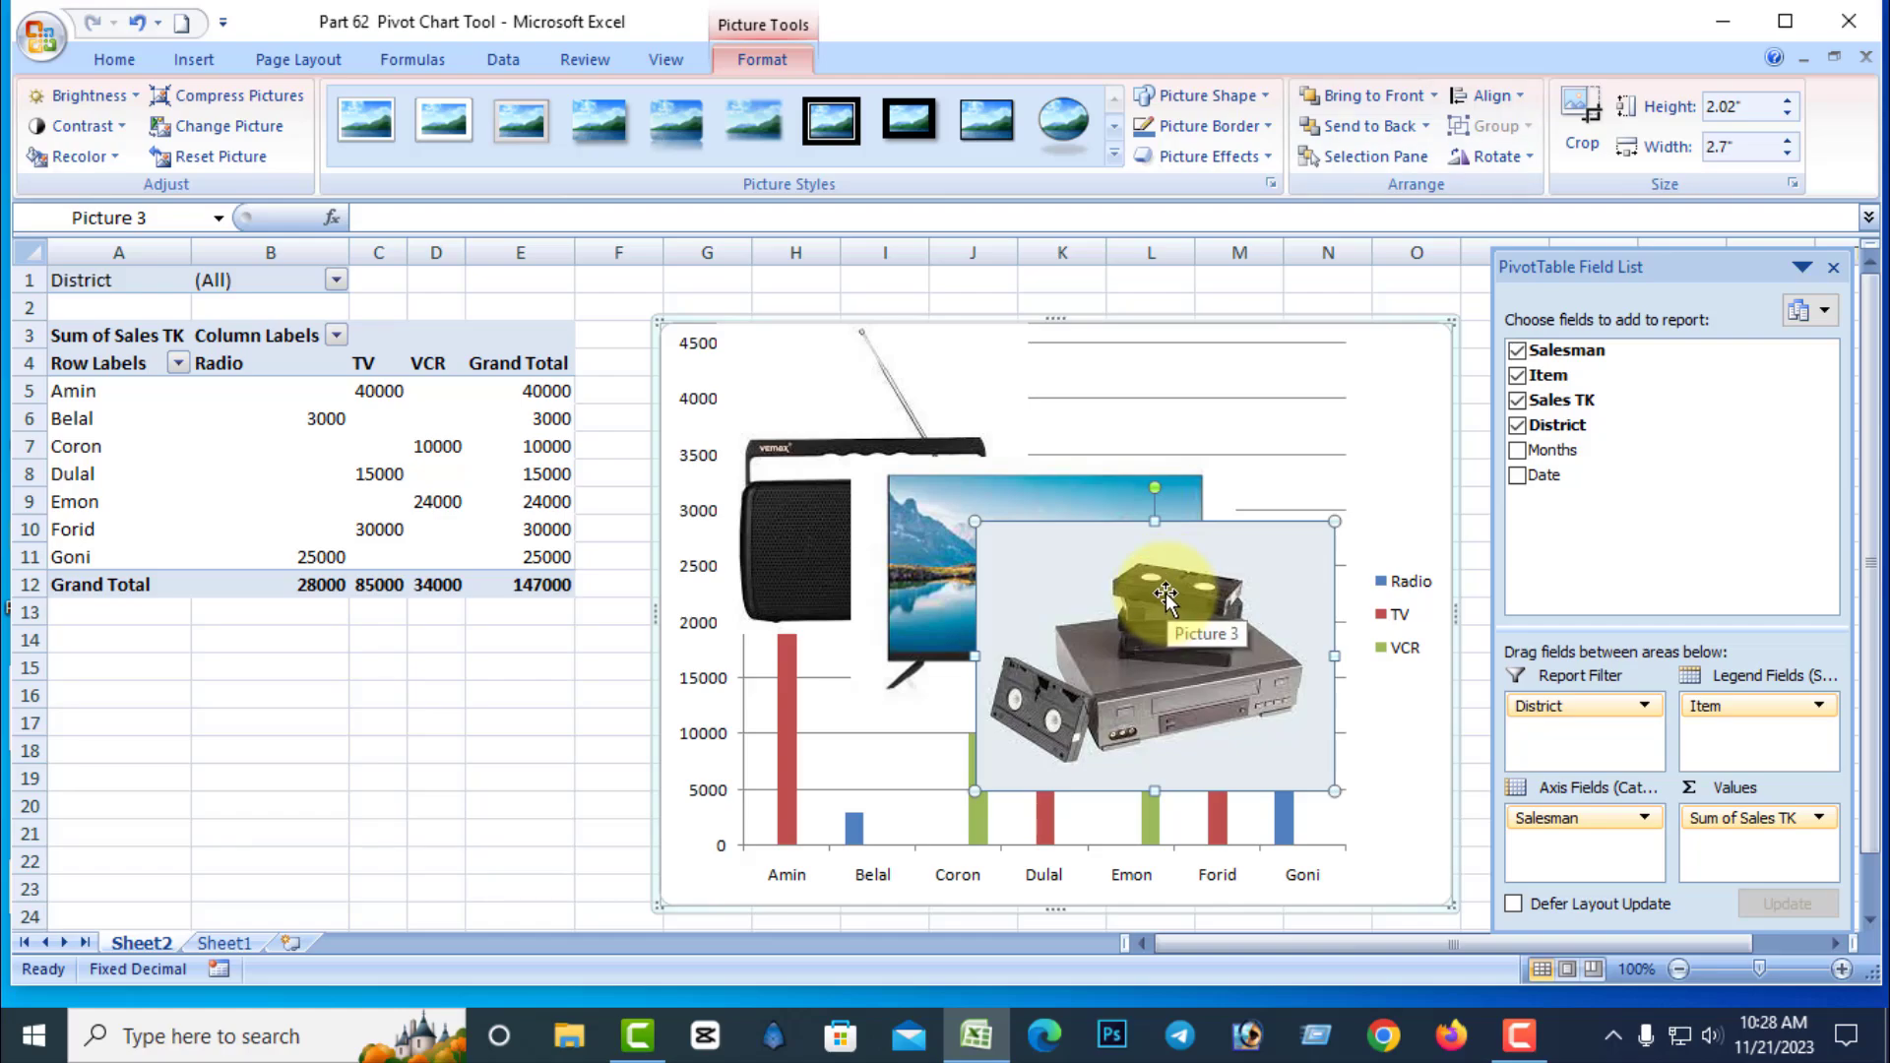
left_click(1384, 127)
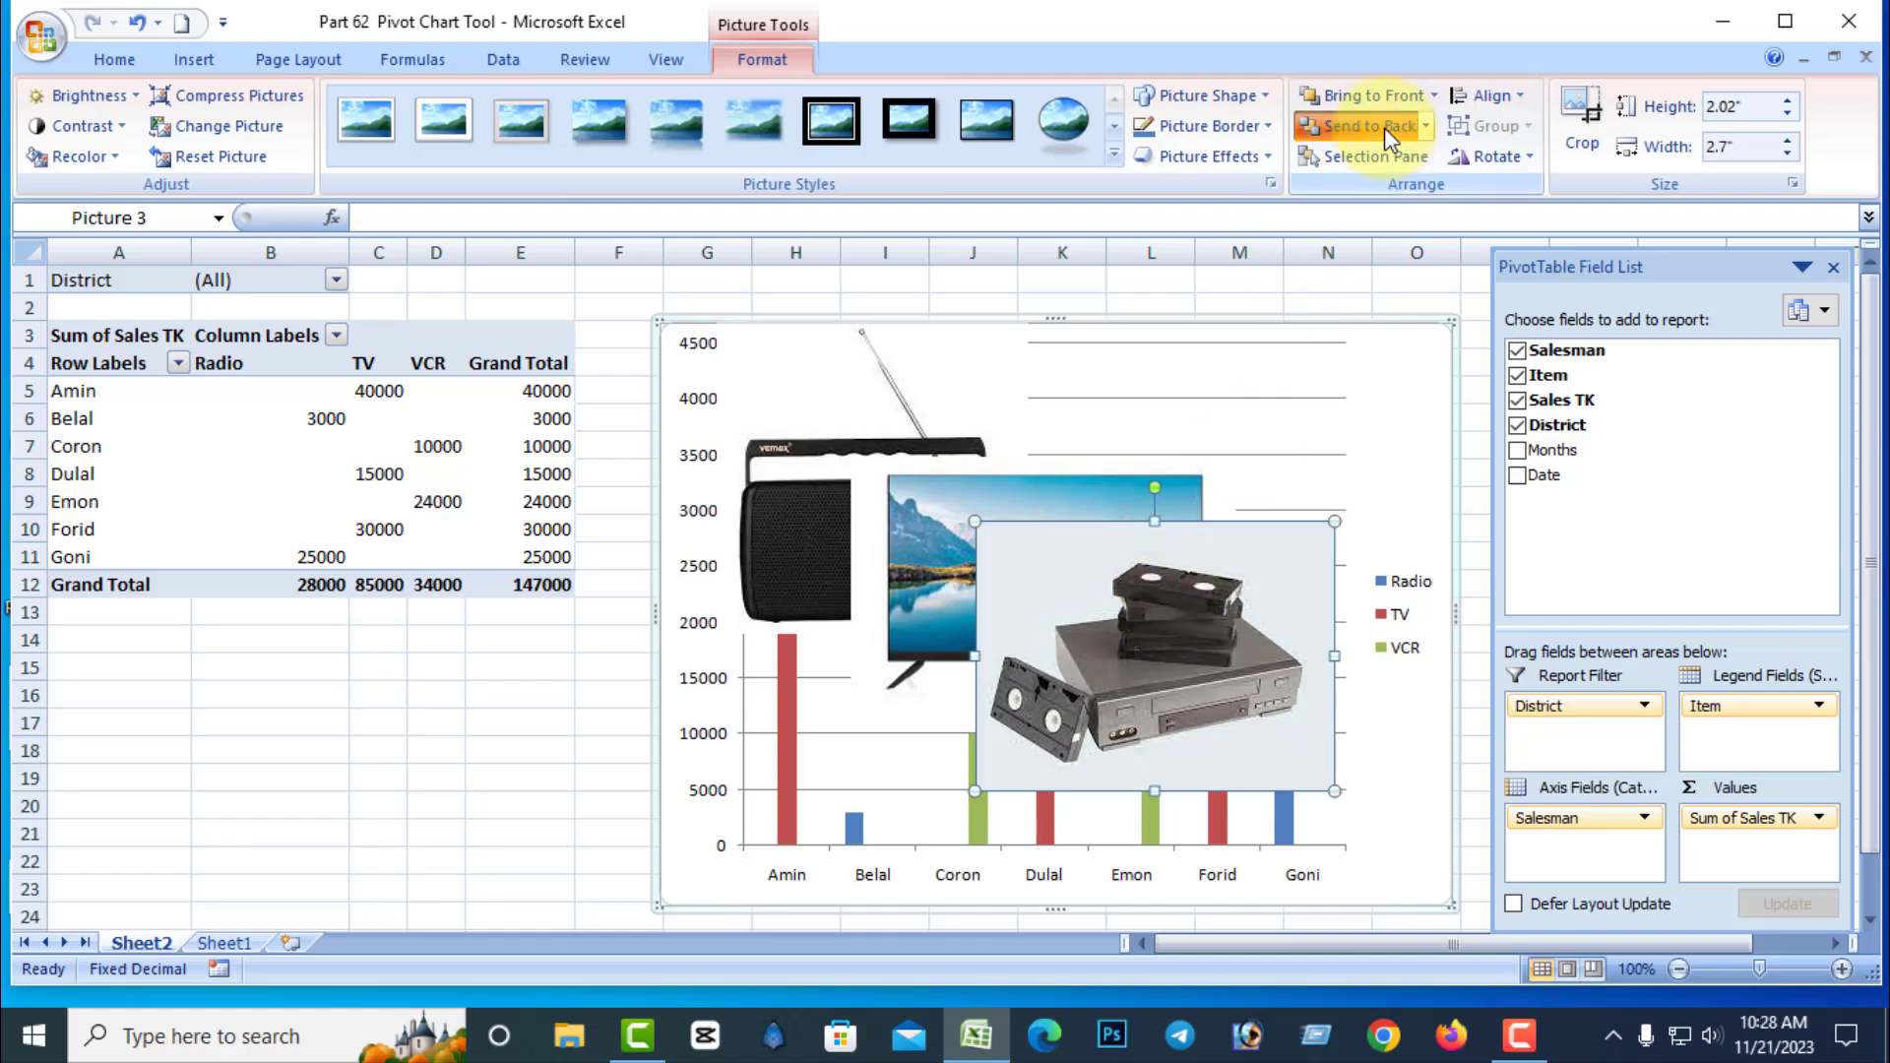
left_click(895, 506)
left_click(811, 473)
left_click_drag(813, 473, 902, 447)
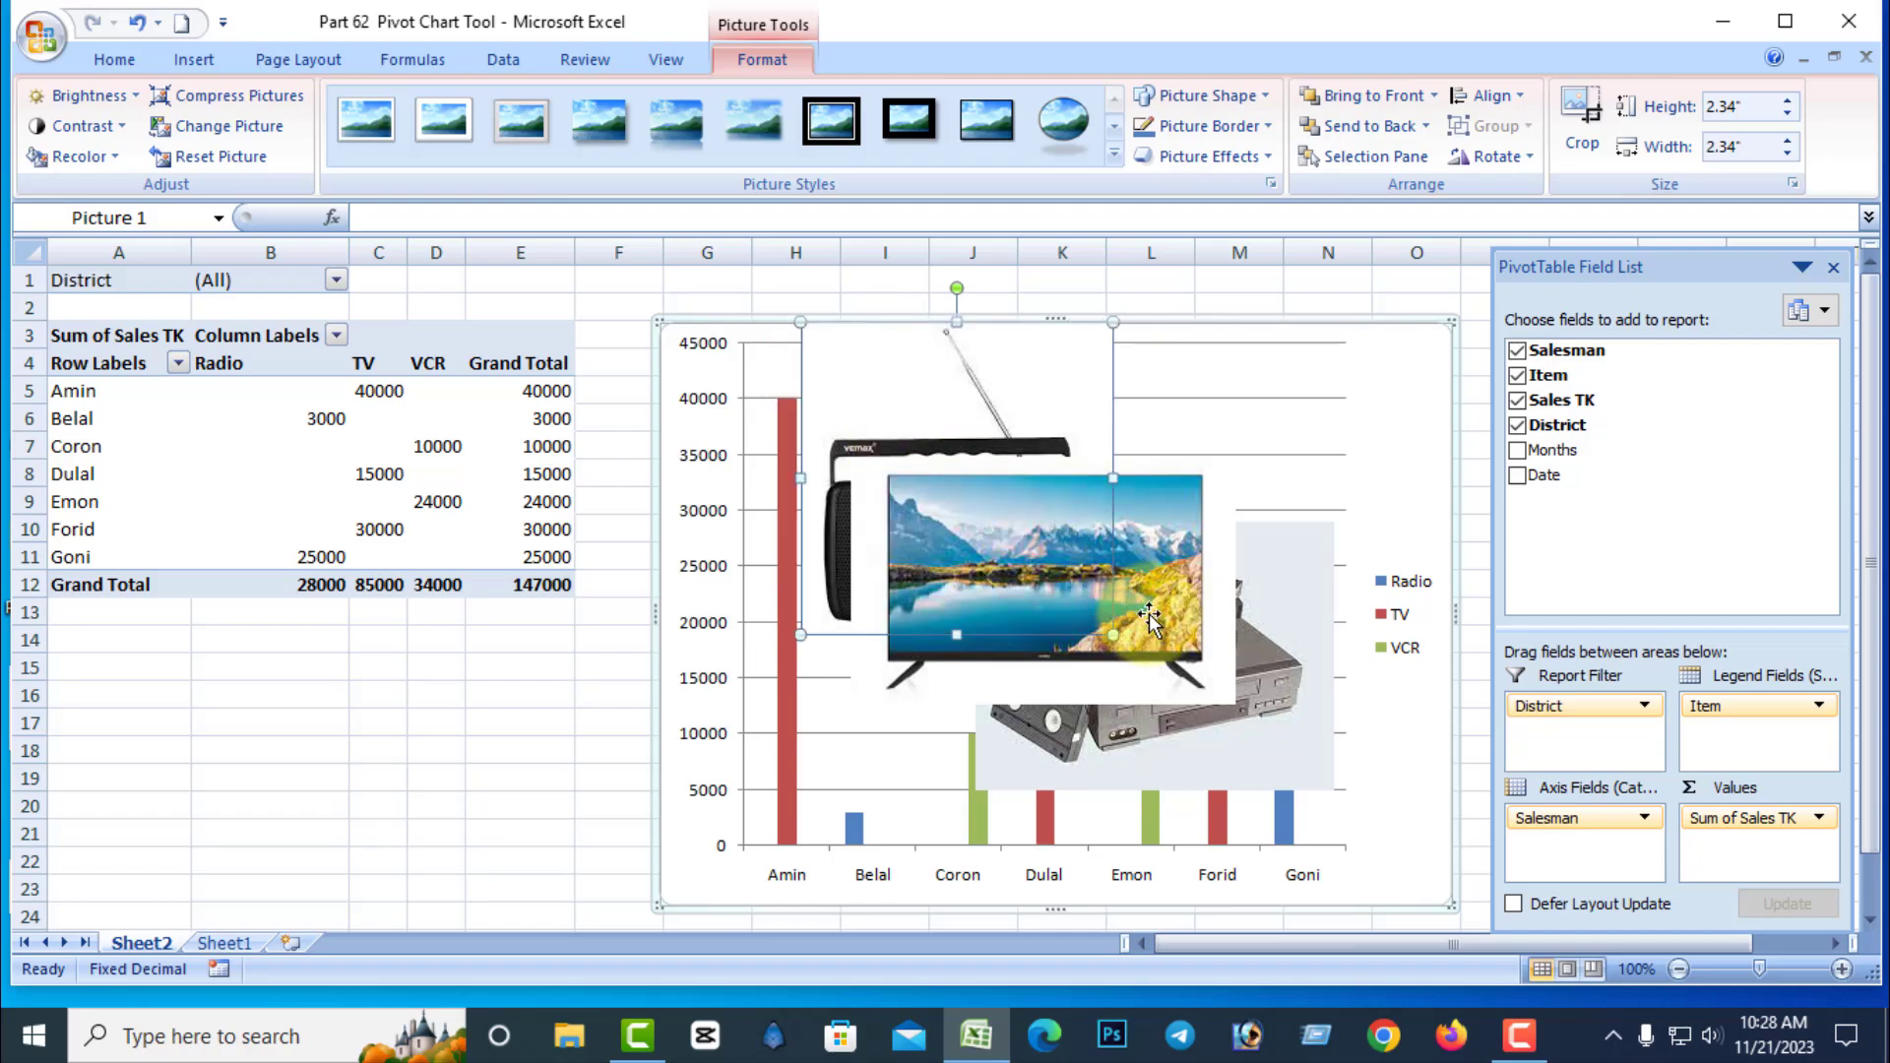
Step: Nudge the TV and radio pictures further right so that they overlap near the chart's centre
left_click_drag(1150, 590, 1172, 595)
left_click(928, 439)
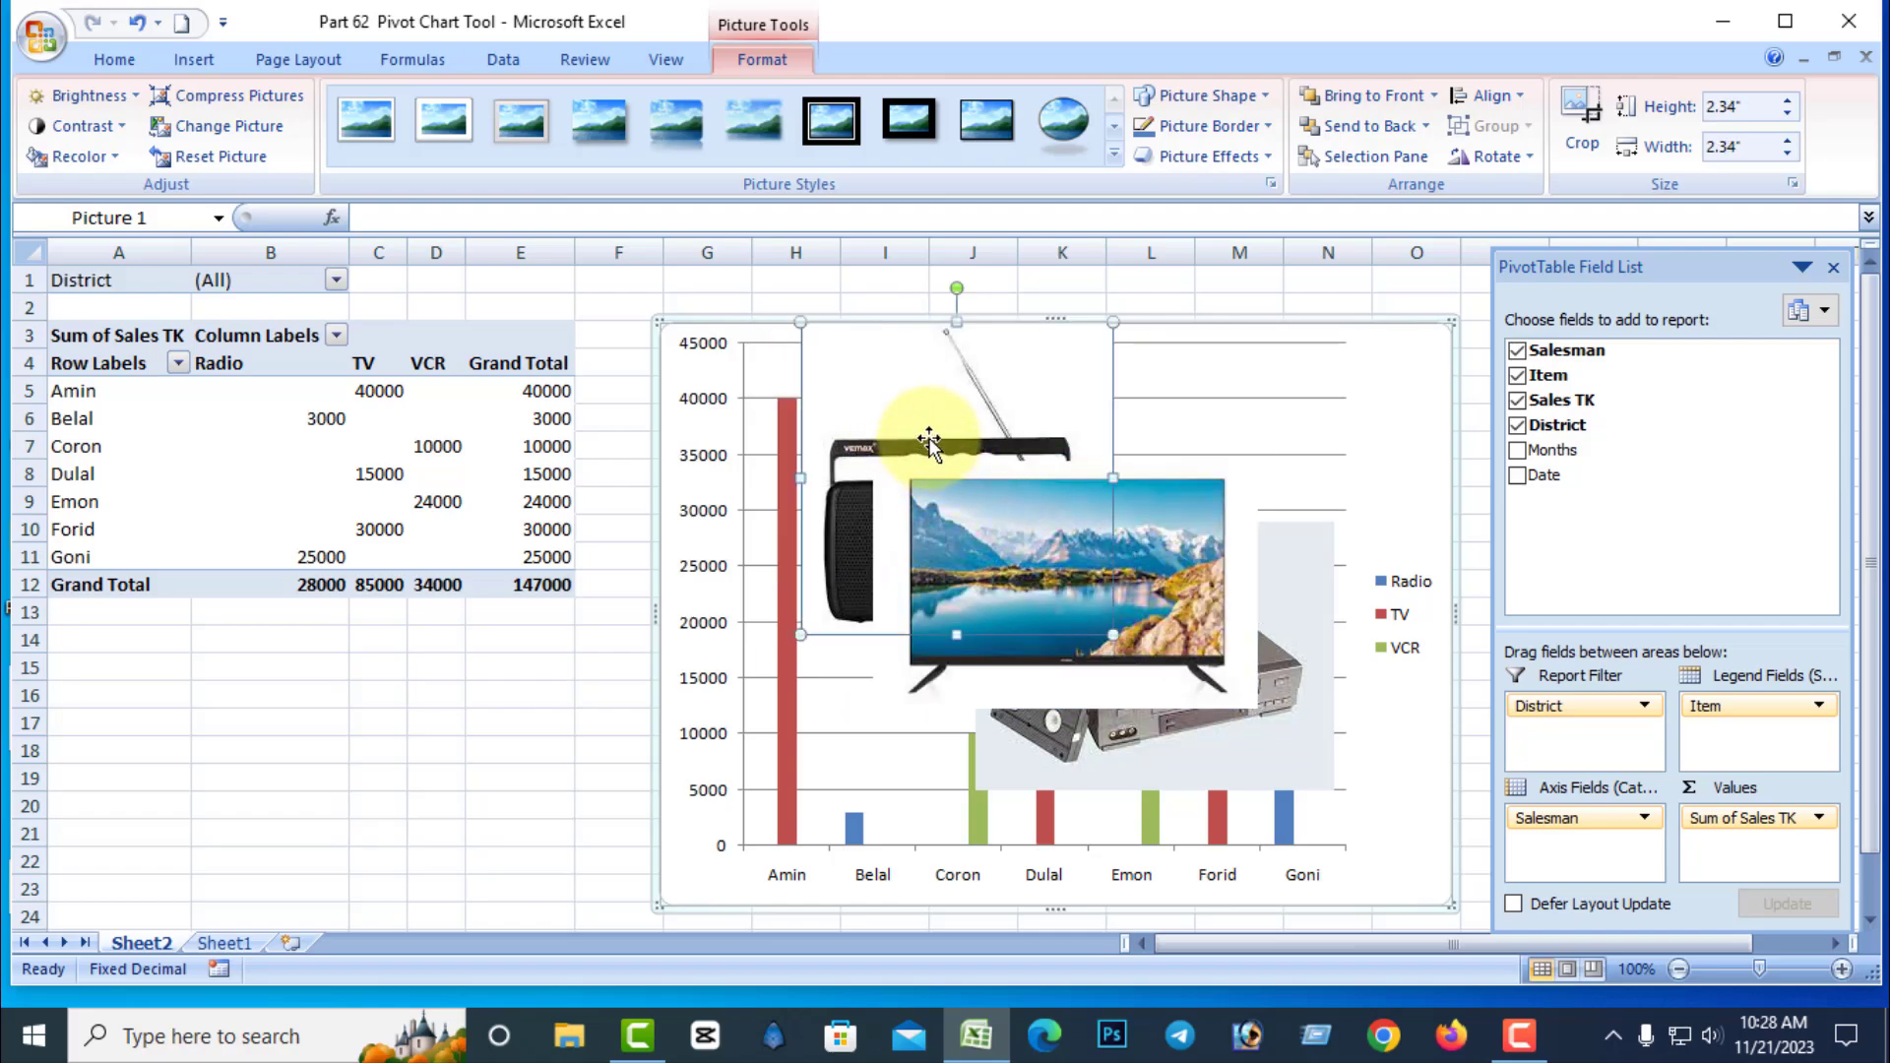
left_click_drag(937, 420, 976, 422)
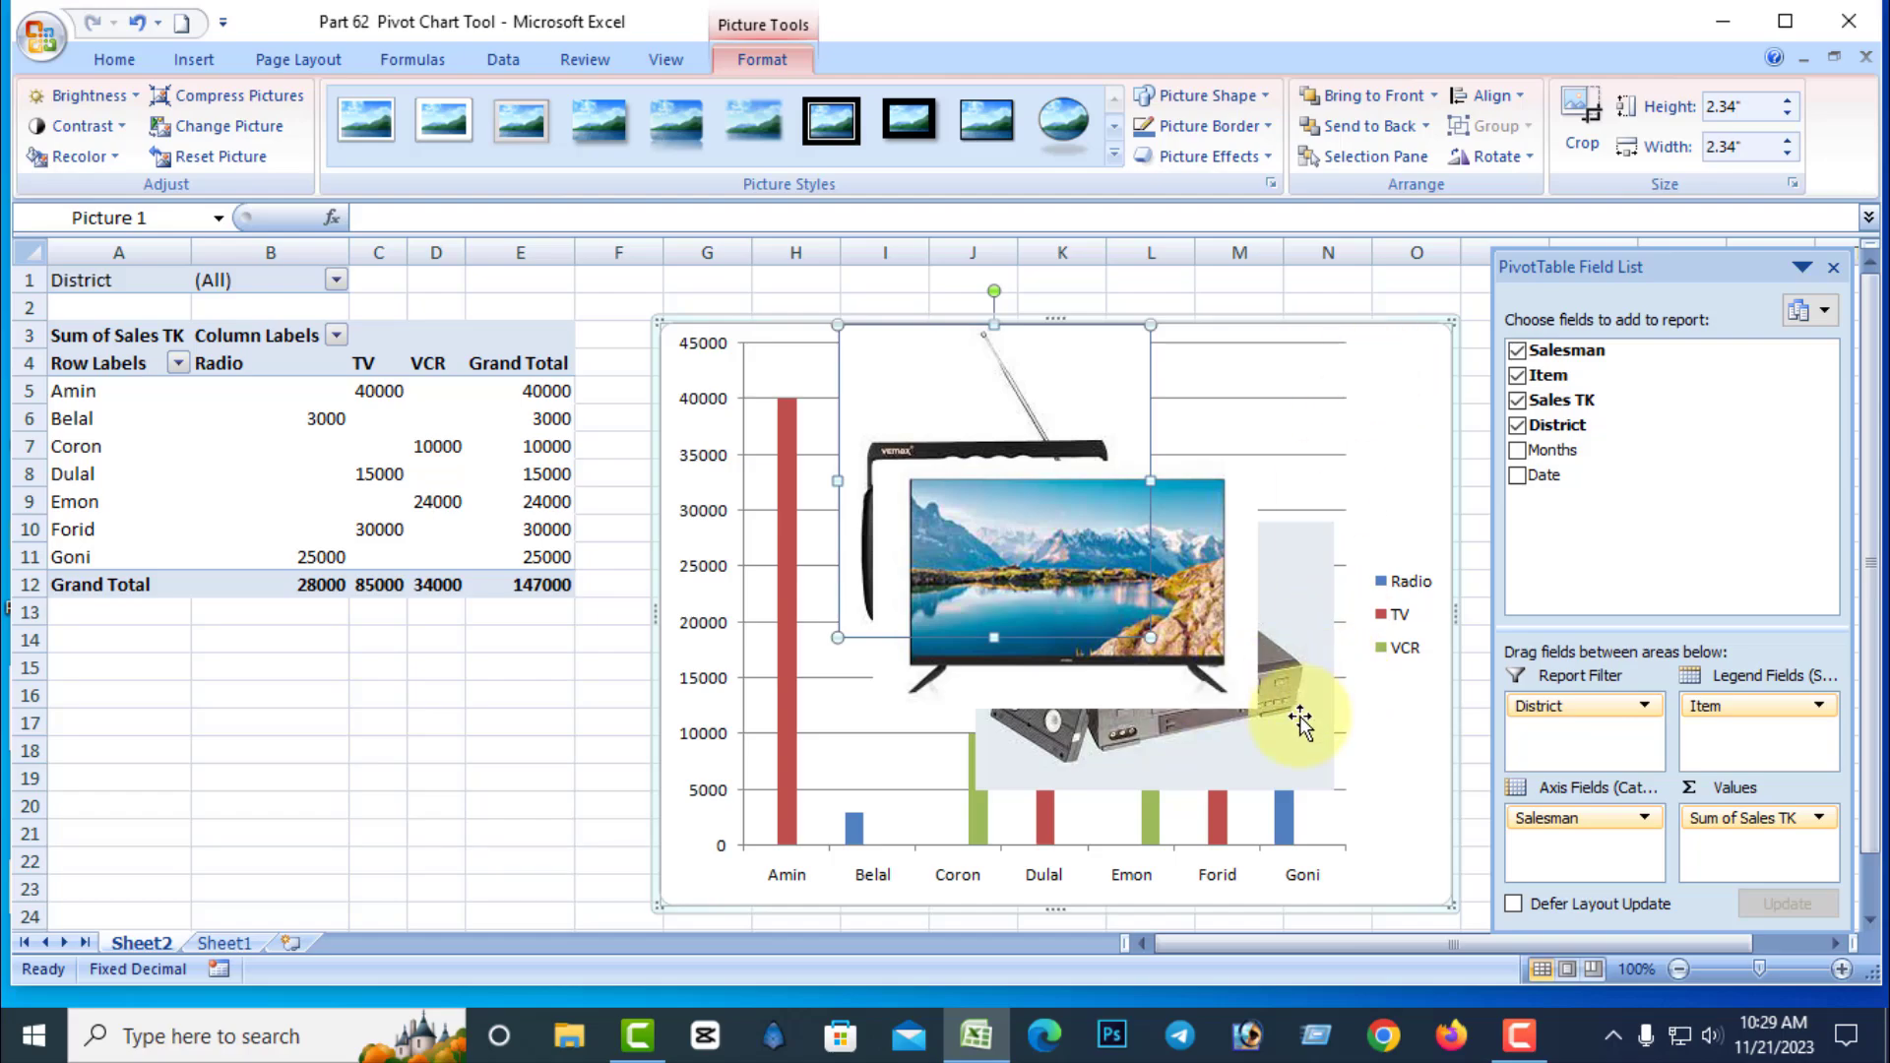
left_click(1164, 705)
left_click(1397, 788)
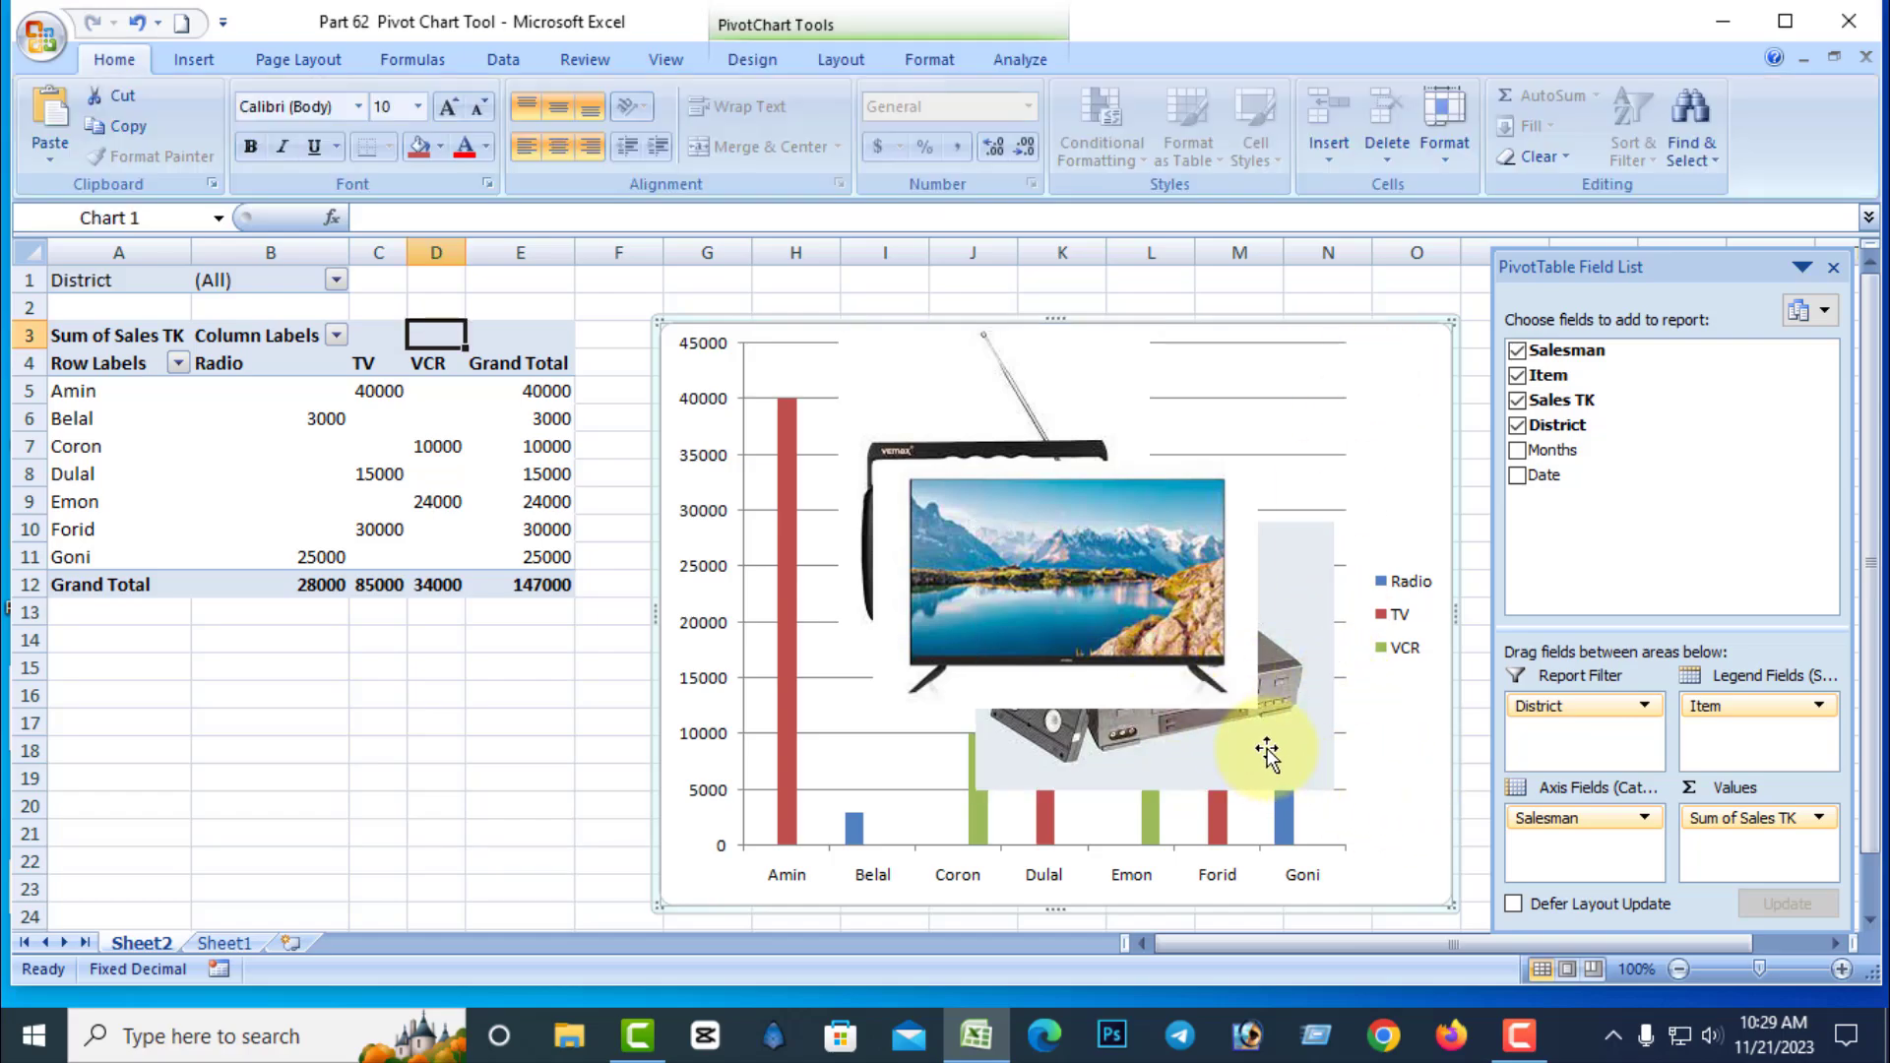
left_click(906, 470)
left_click(992, 428)
left_click_drag(1013, 409, 1030, 406)
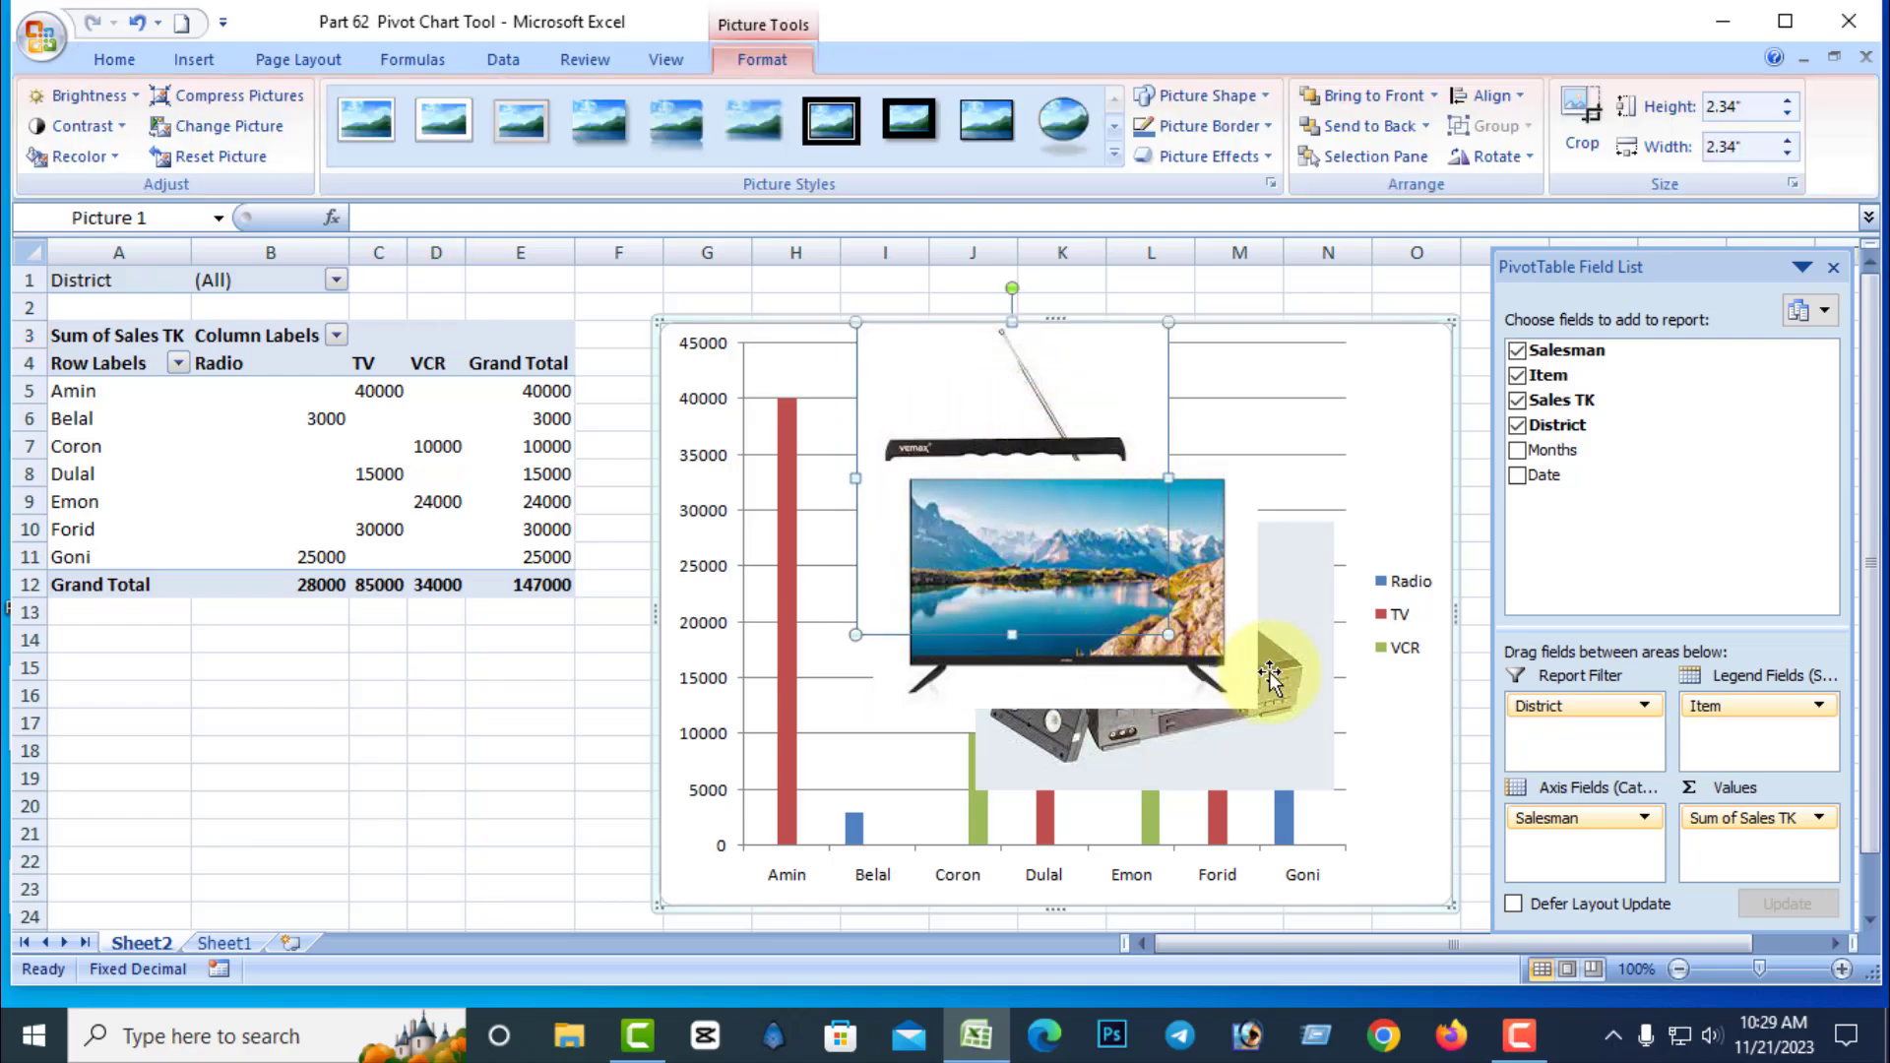
Step: Send the TV picture to the back of the overlapping pictures
left_click(1212, 627)
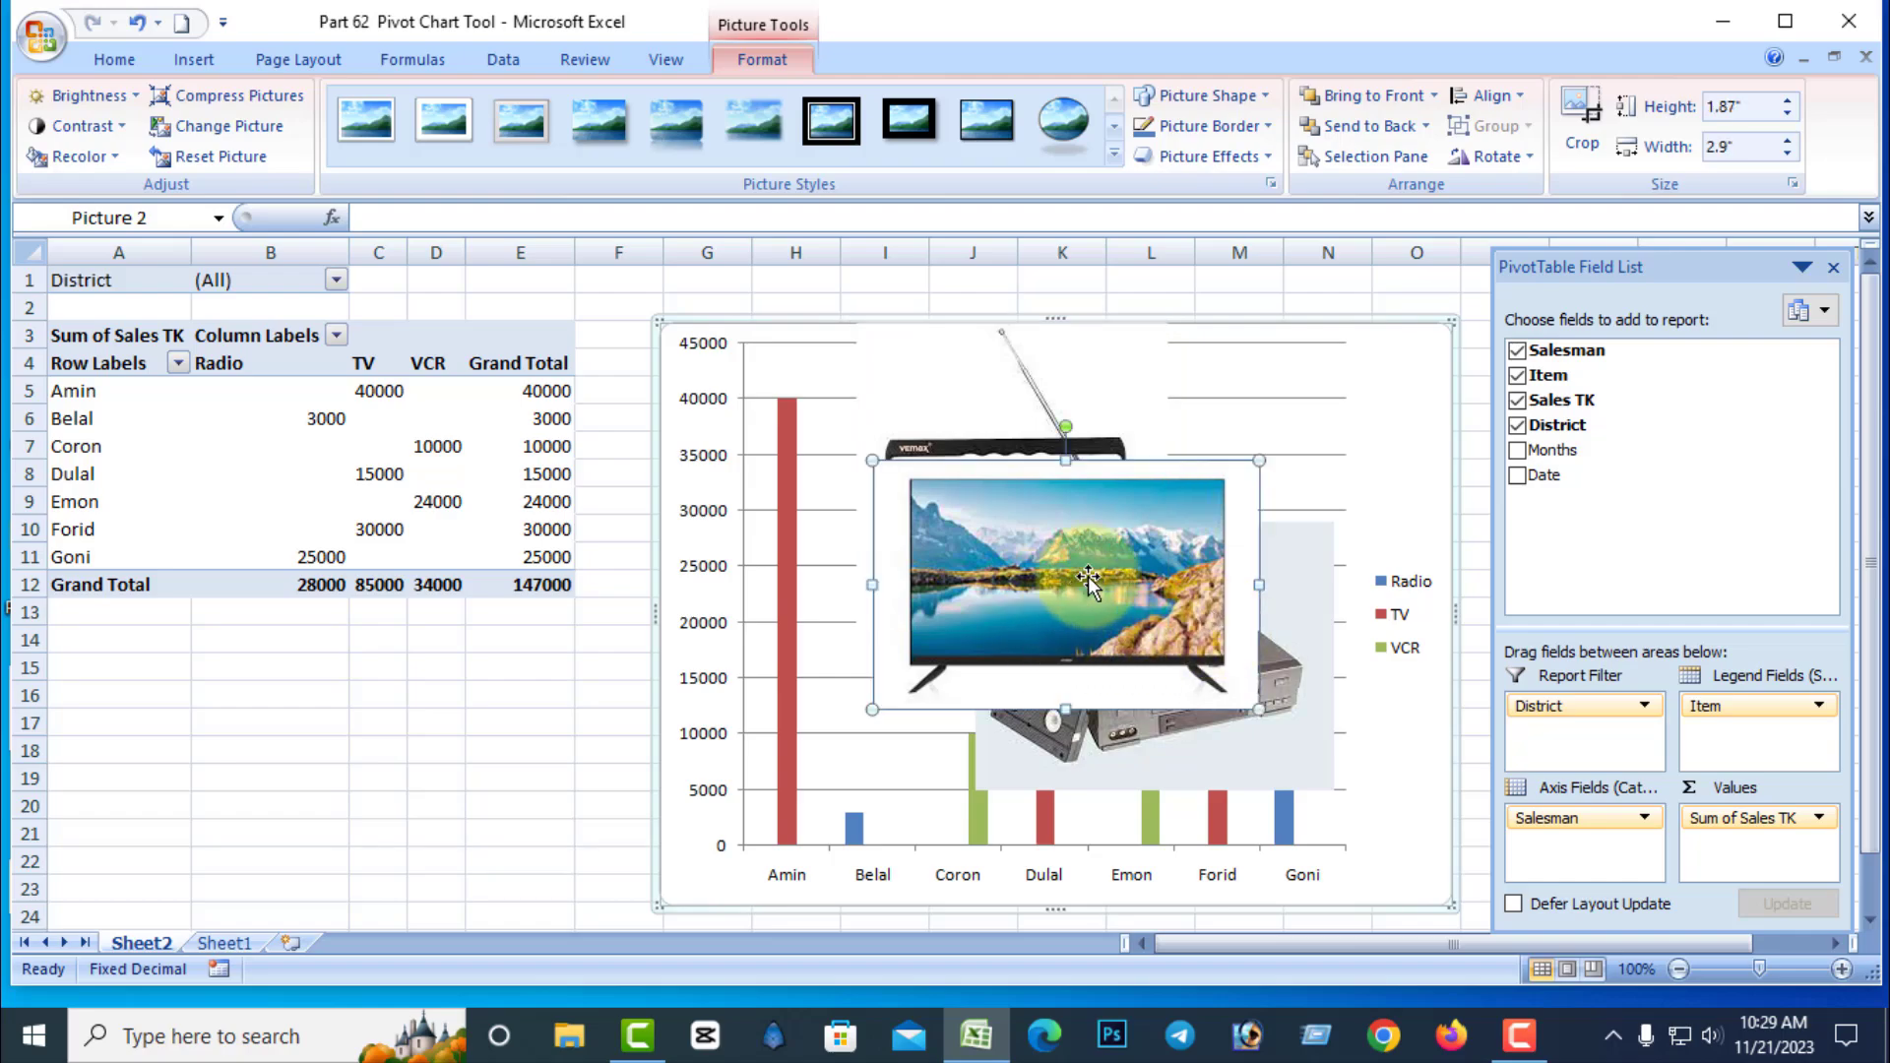
left_click(1368, 125)
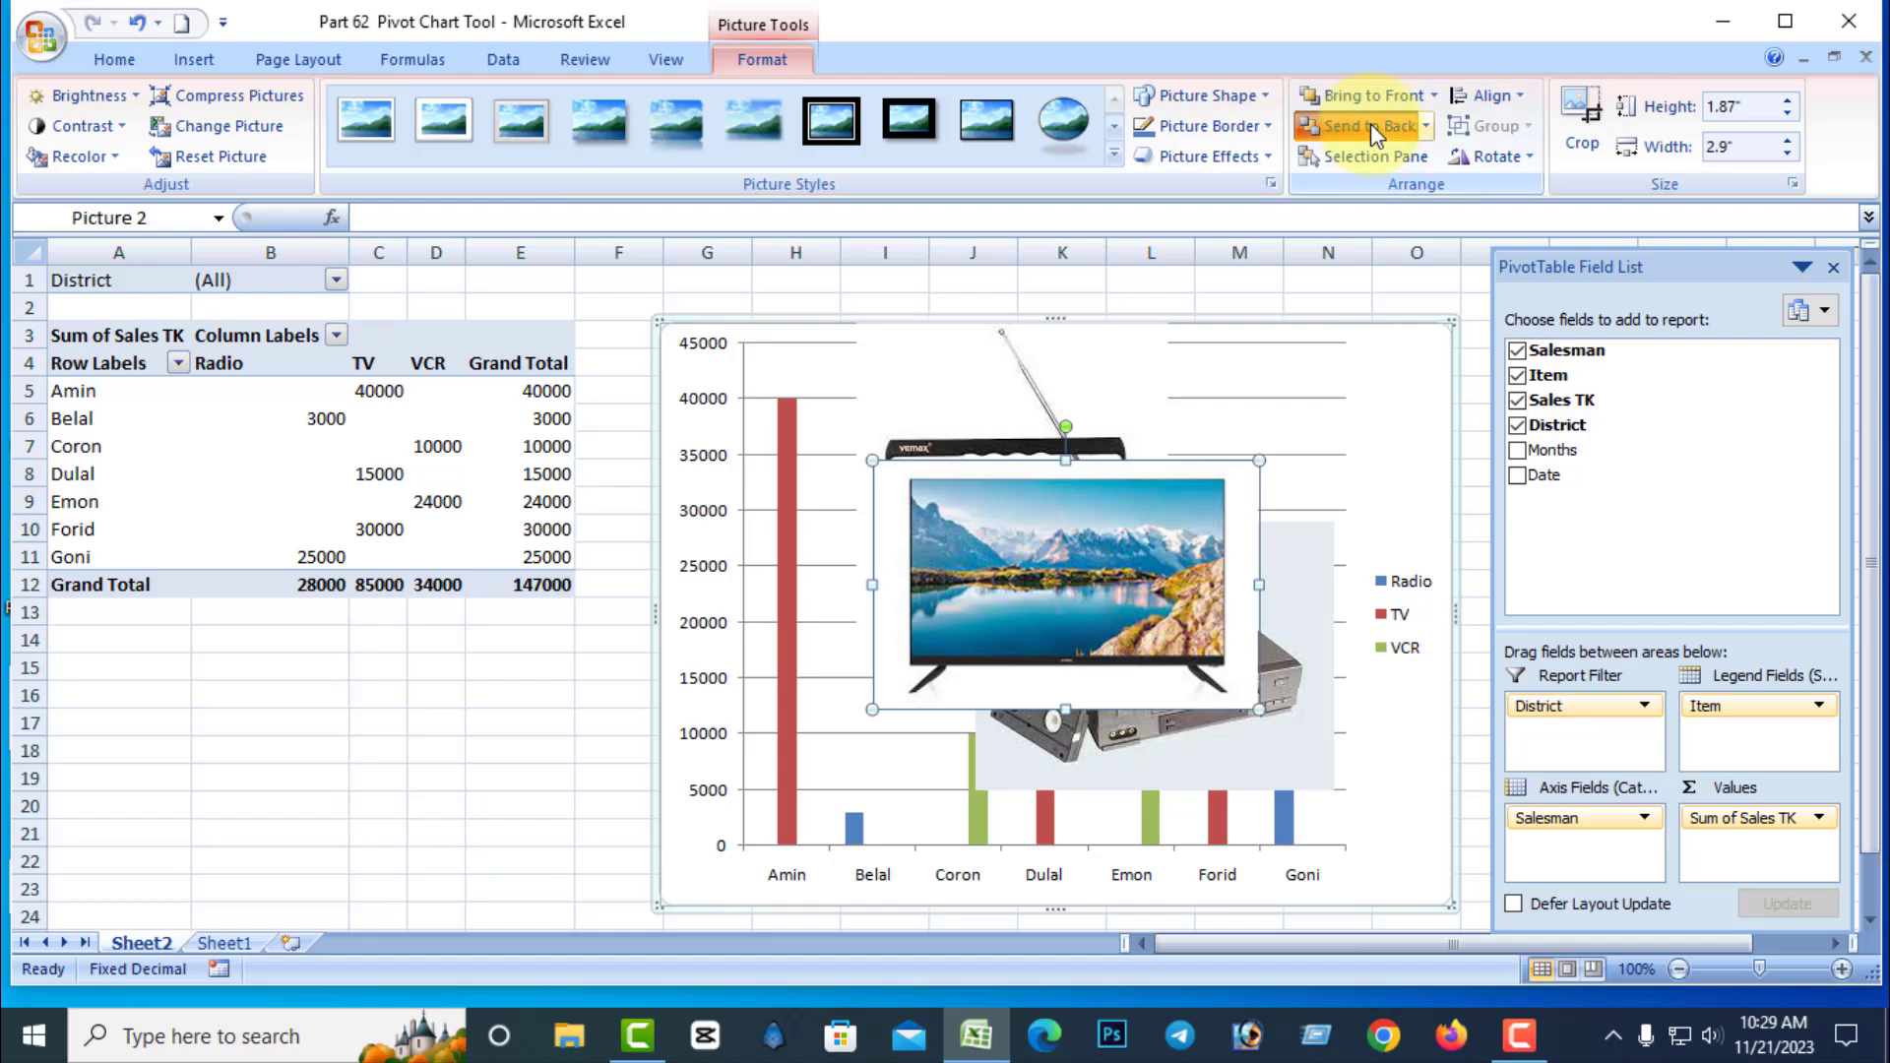
Step: Send the radio picture to the back of the overlapping pictures
left_click(1358, 488)
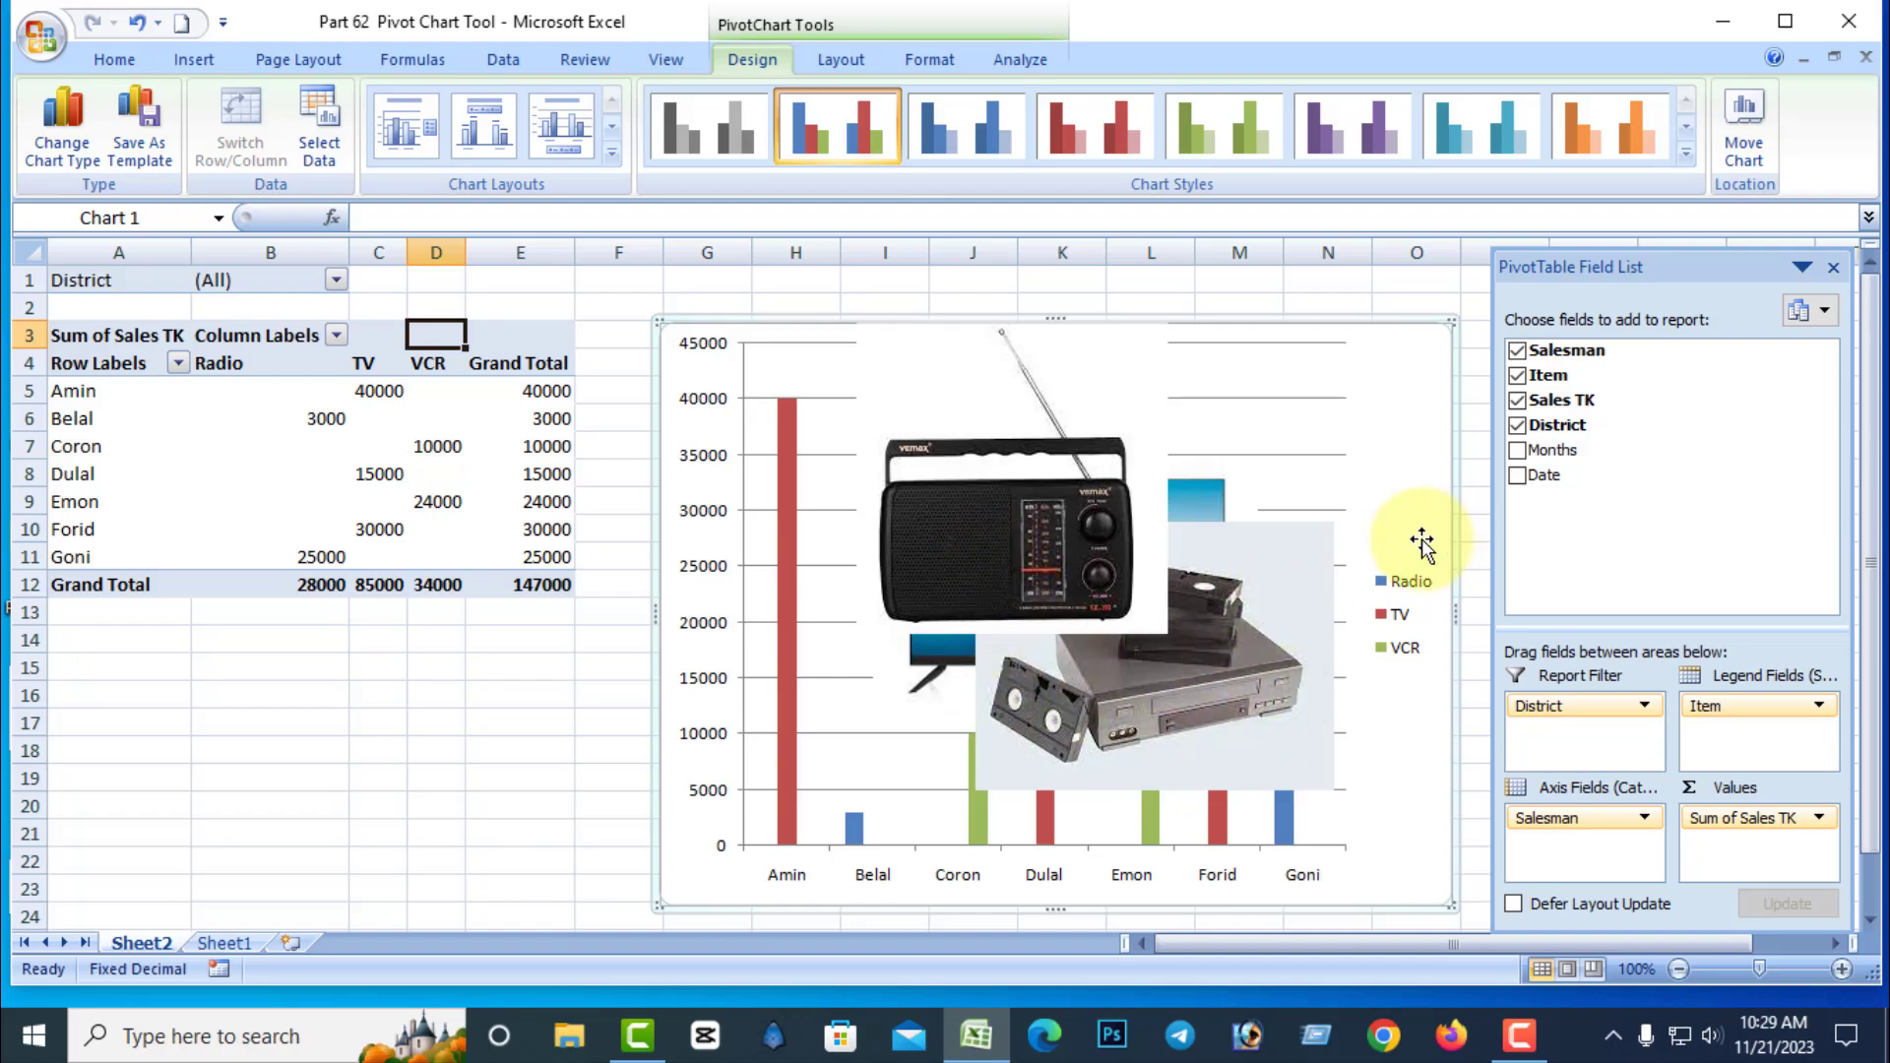
left_click(1006, 540)
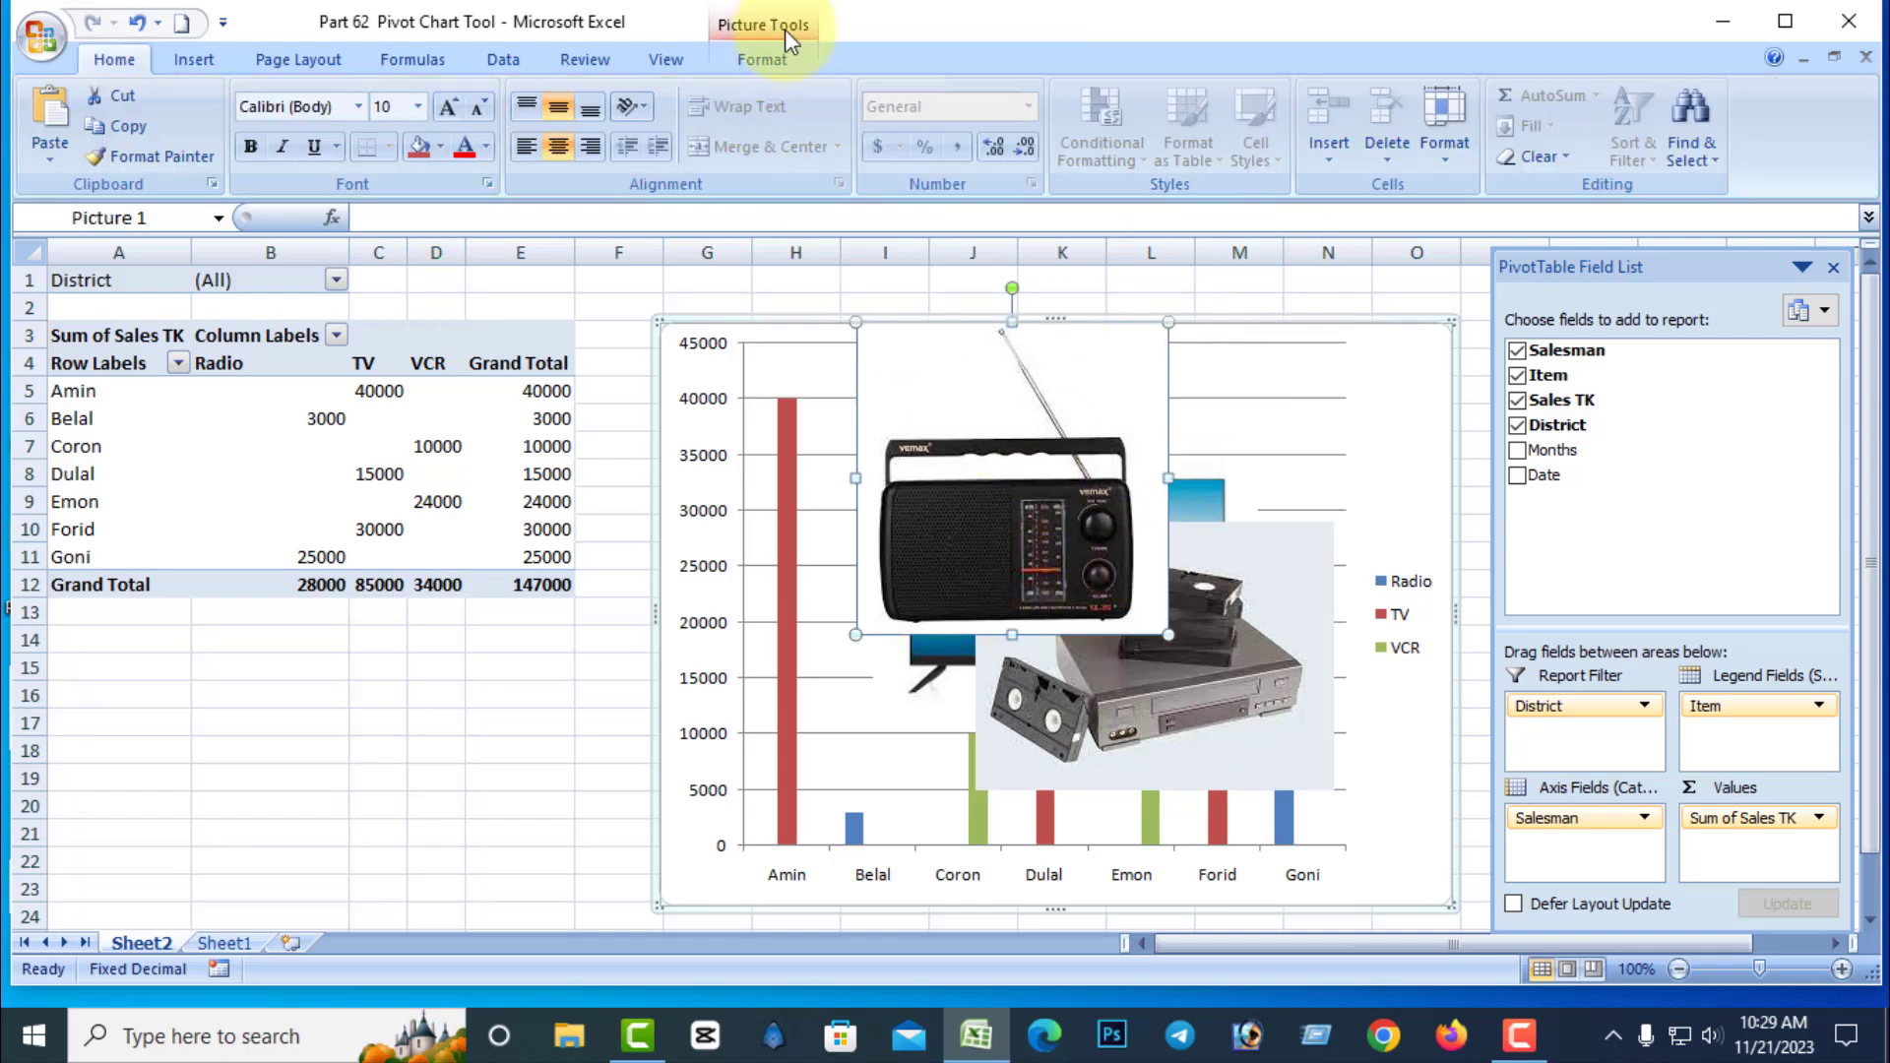
left_click(752, 59)
left_click(1386, 131)
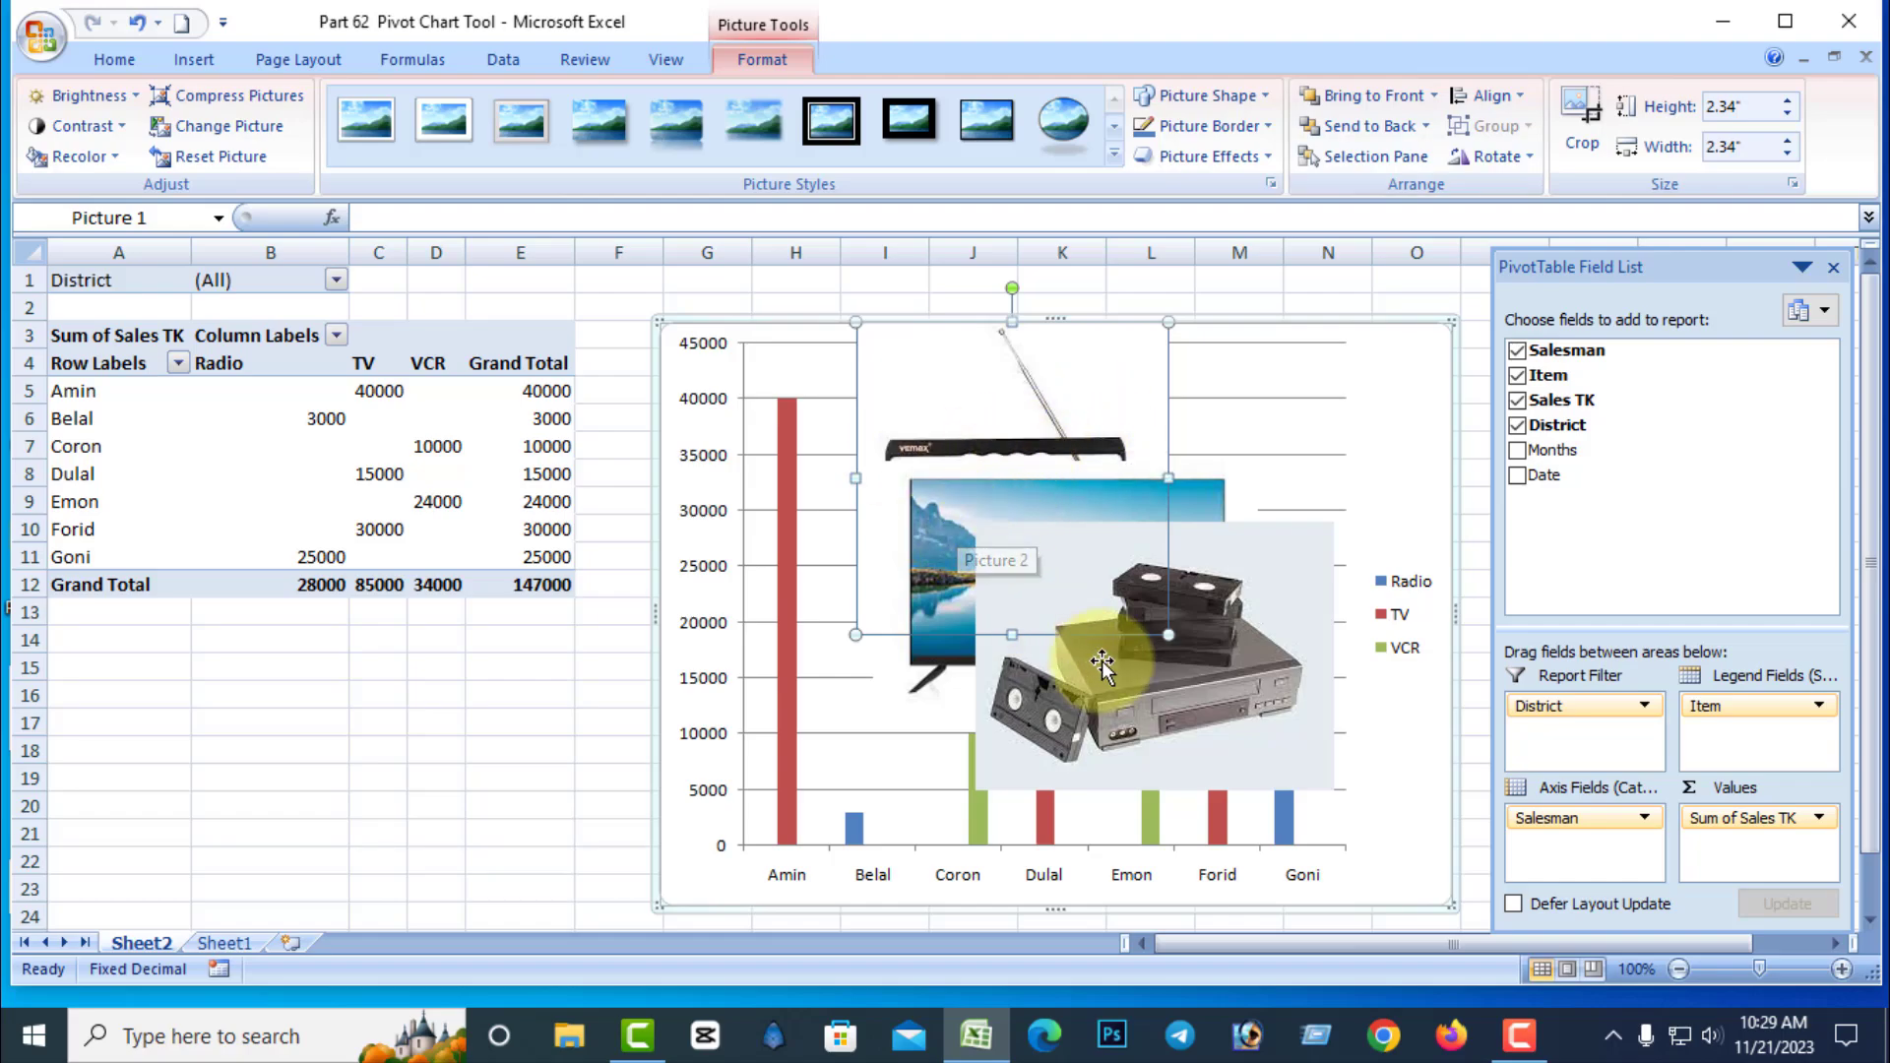
left_click(1273, 707)
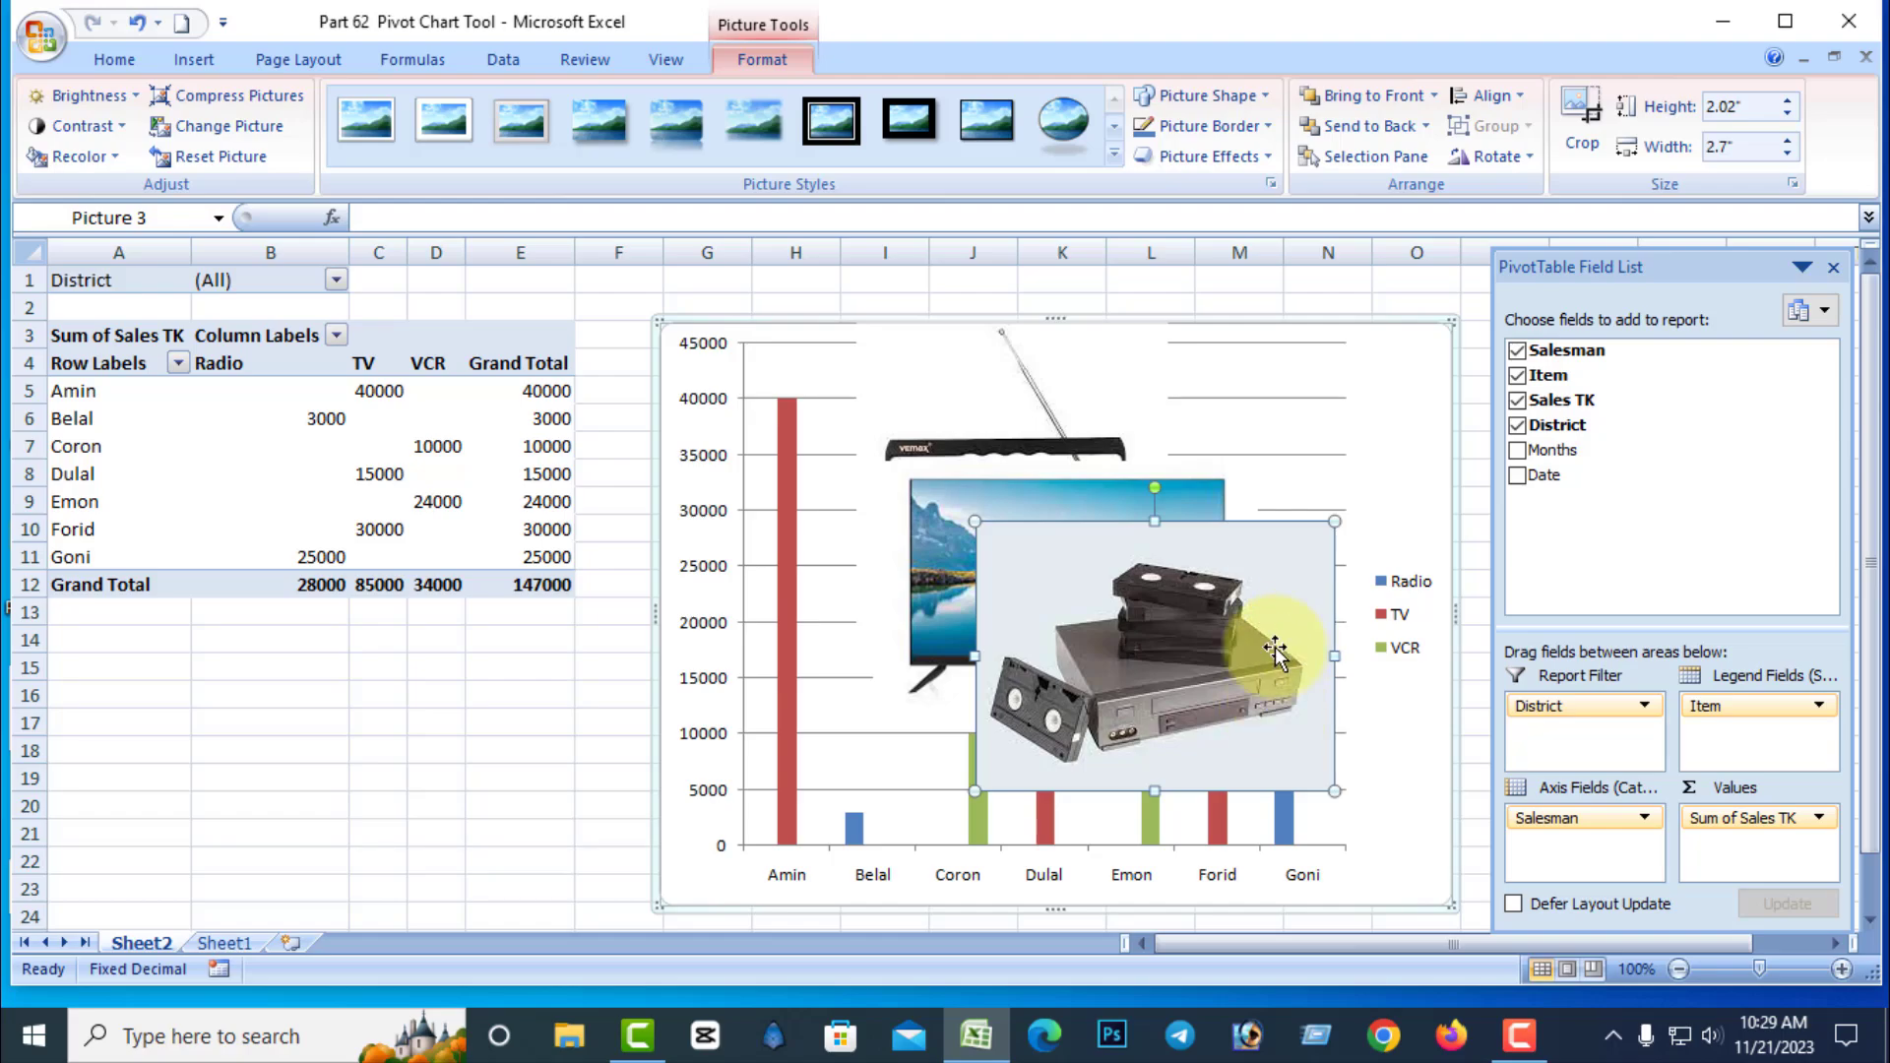
left_click(1437, 92)
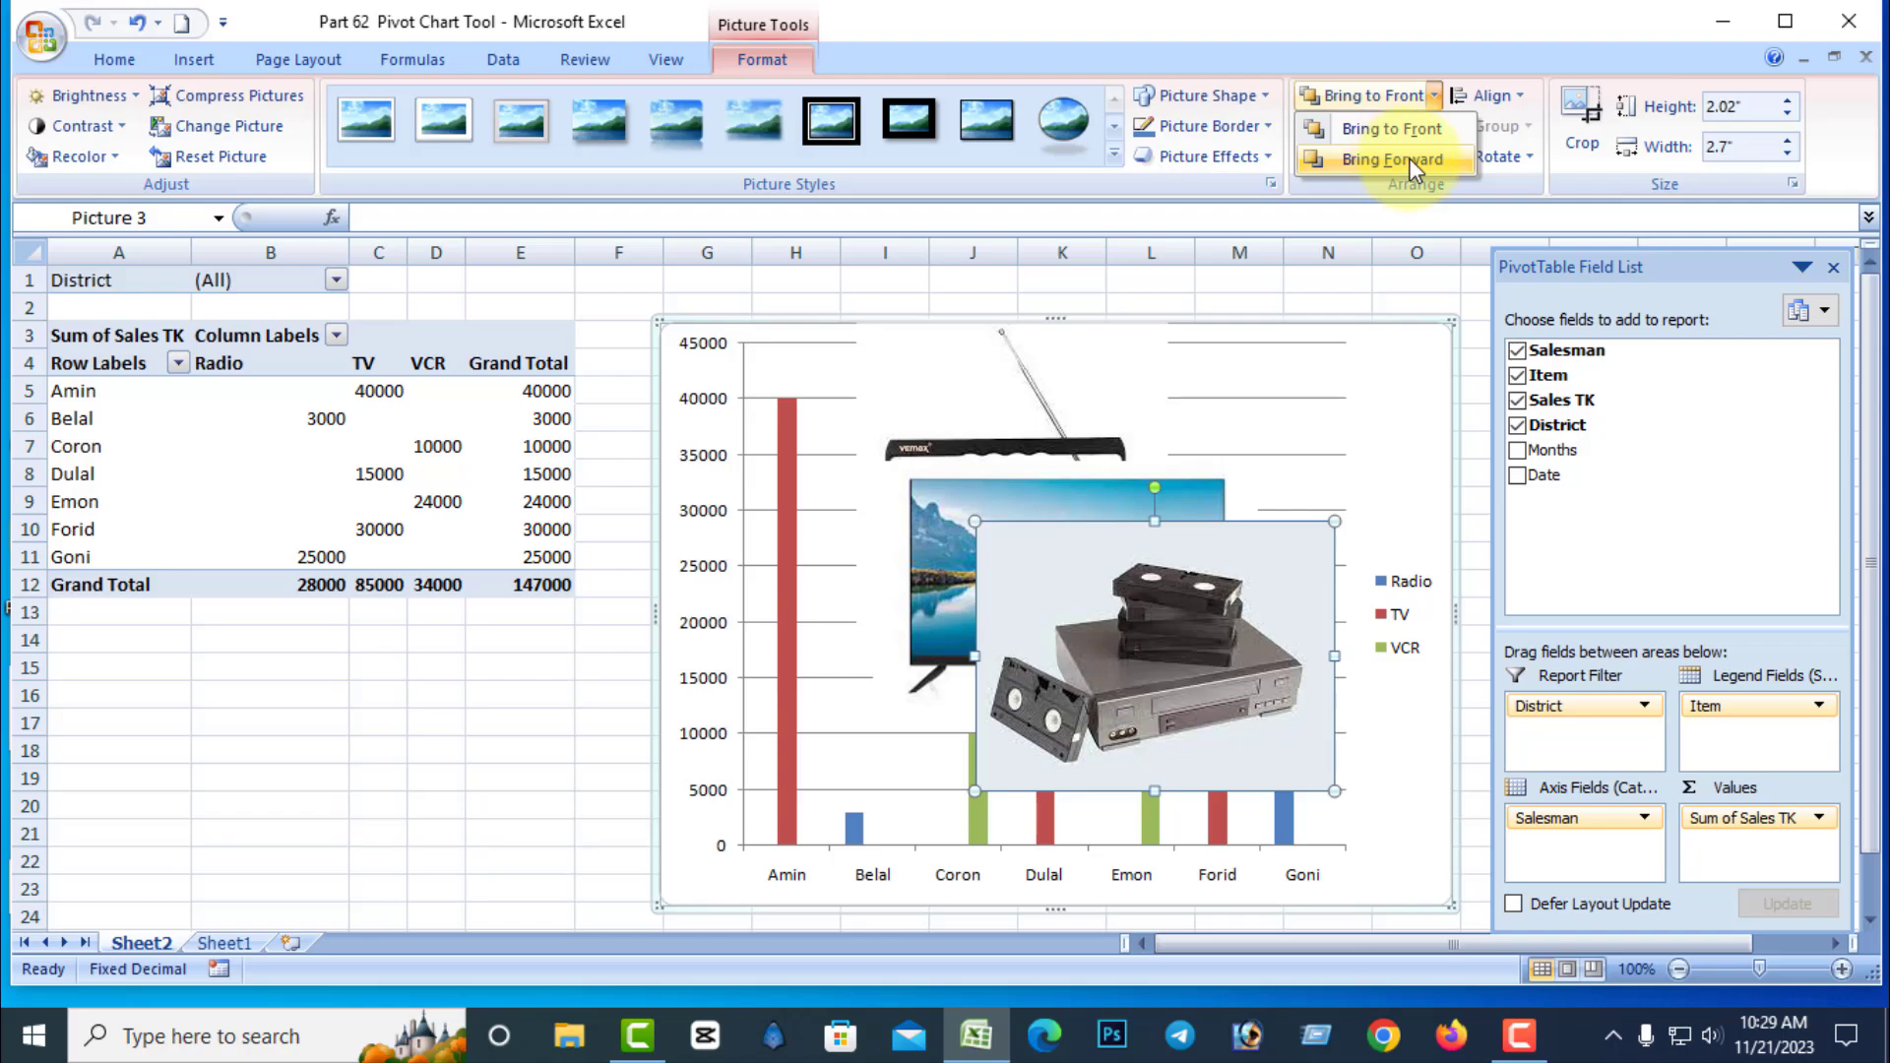
left_click(1083, 439)
left_click(1202, 421)
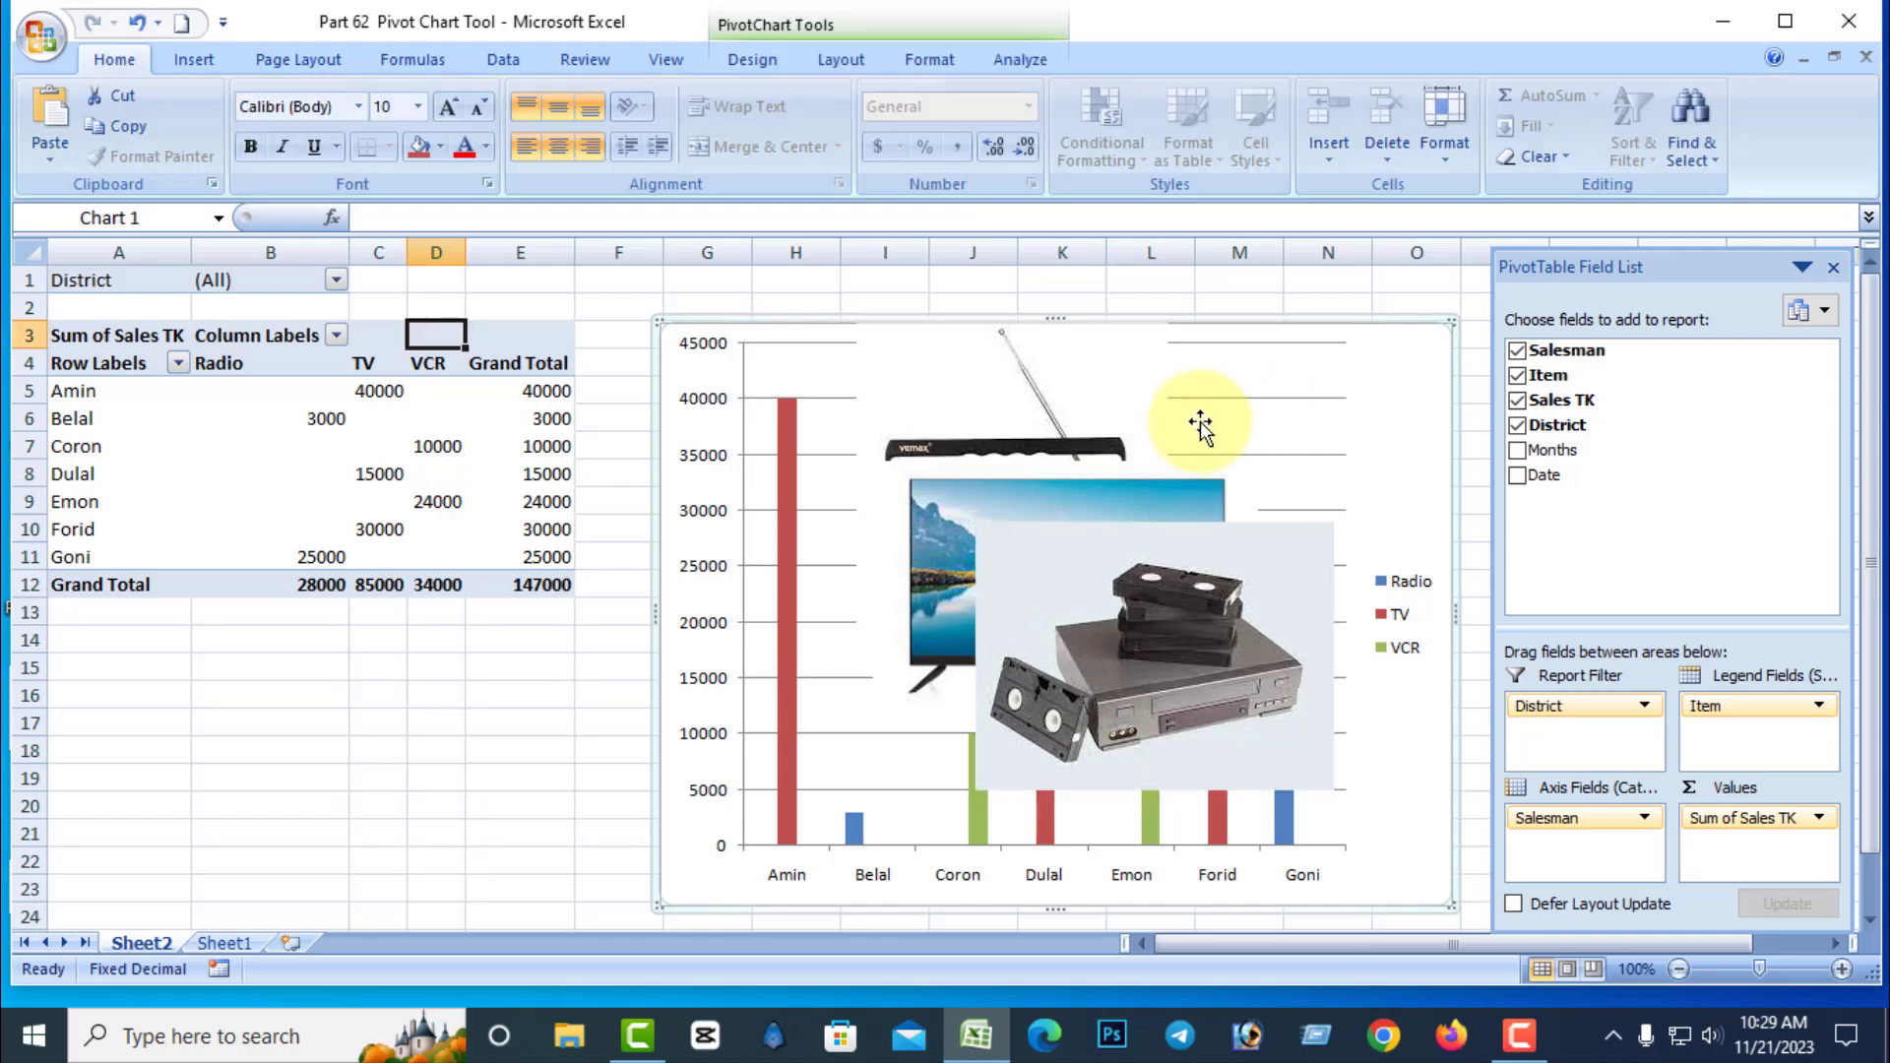
Step: Nudge the radio picture slightly right and bring it forward twice, in front of the TV and VCR pictures
left_click(1109, 439)
left_click_drag(1099, 422, 1105, 409)
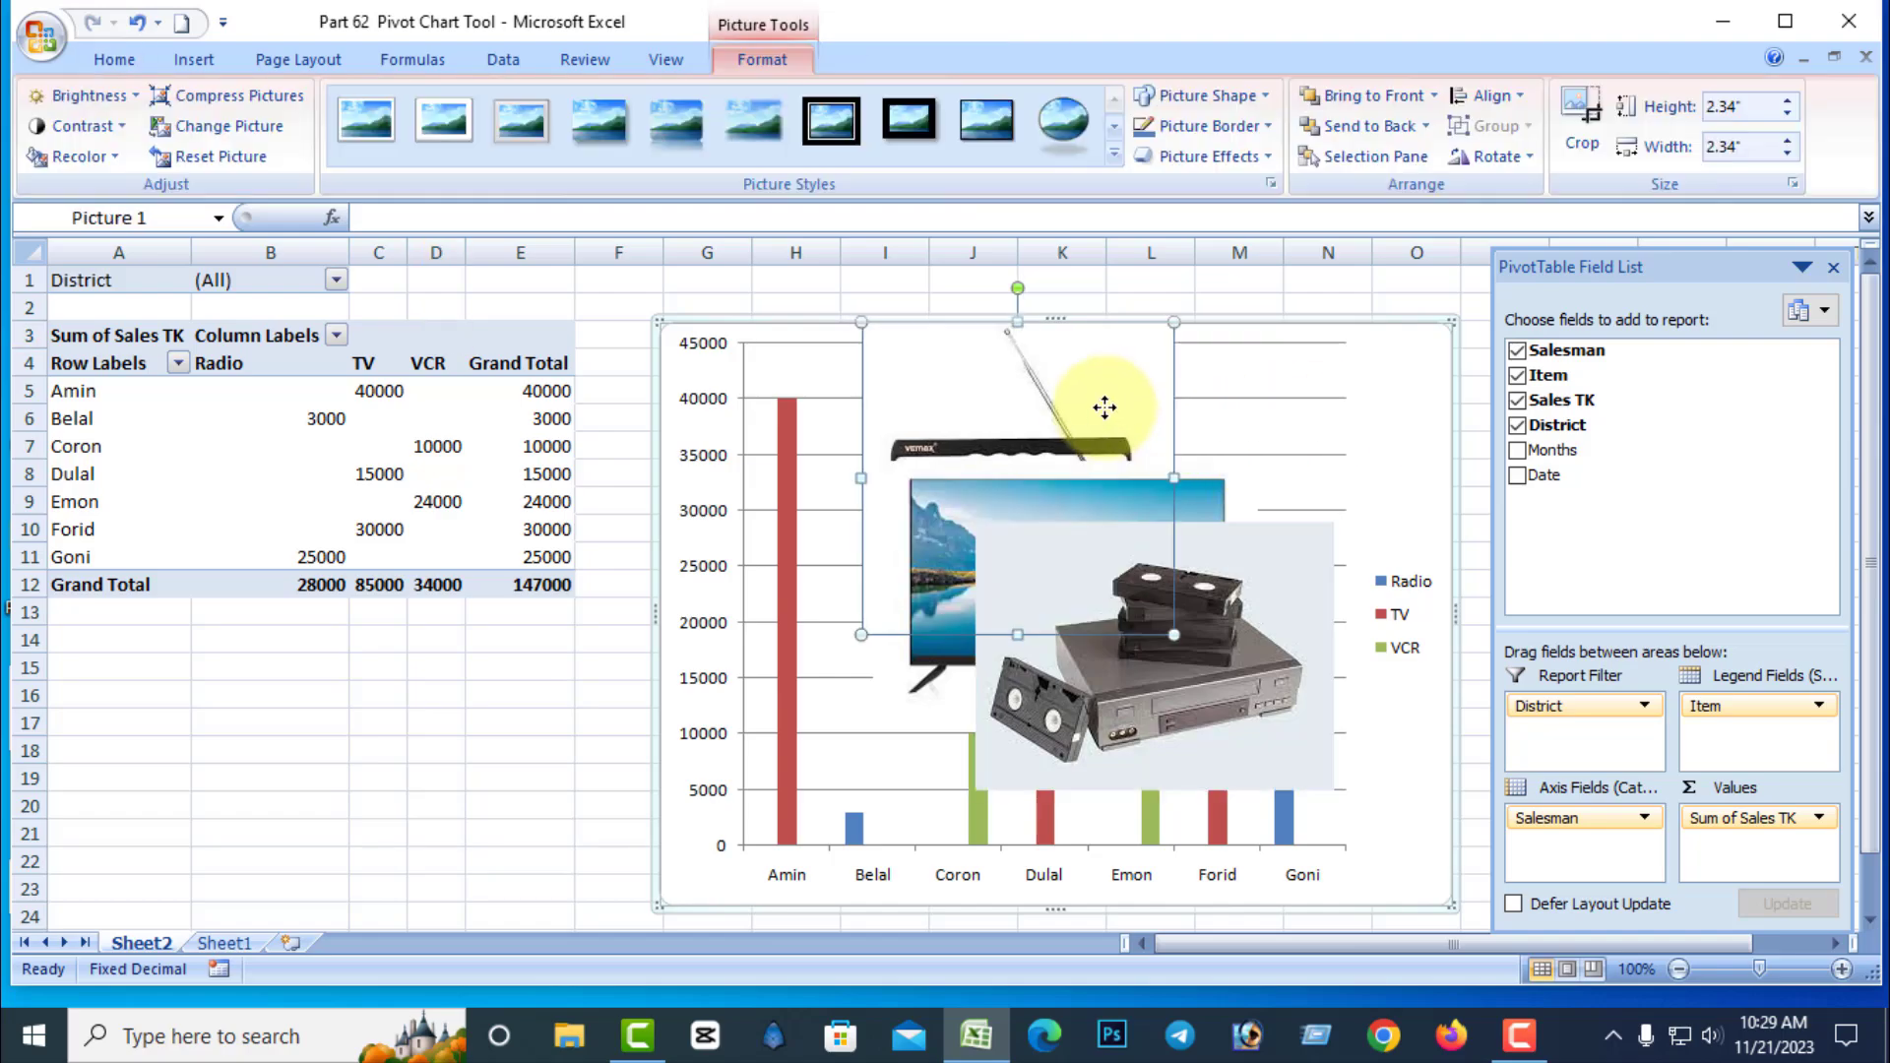
left_click(1429, 97)
left_click(1386, 159)
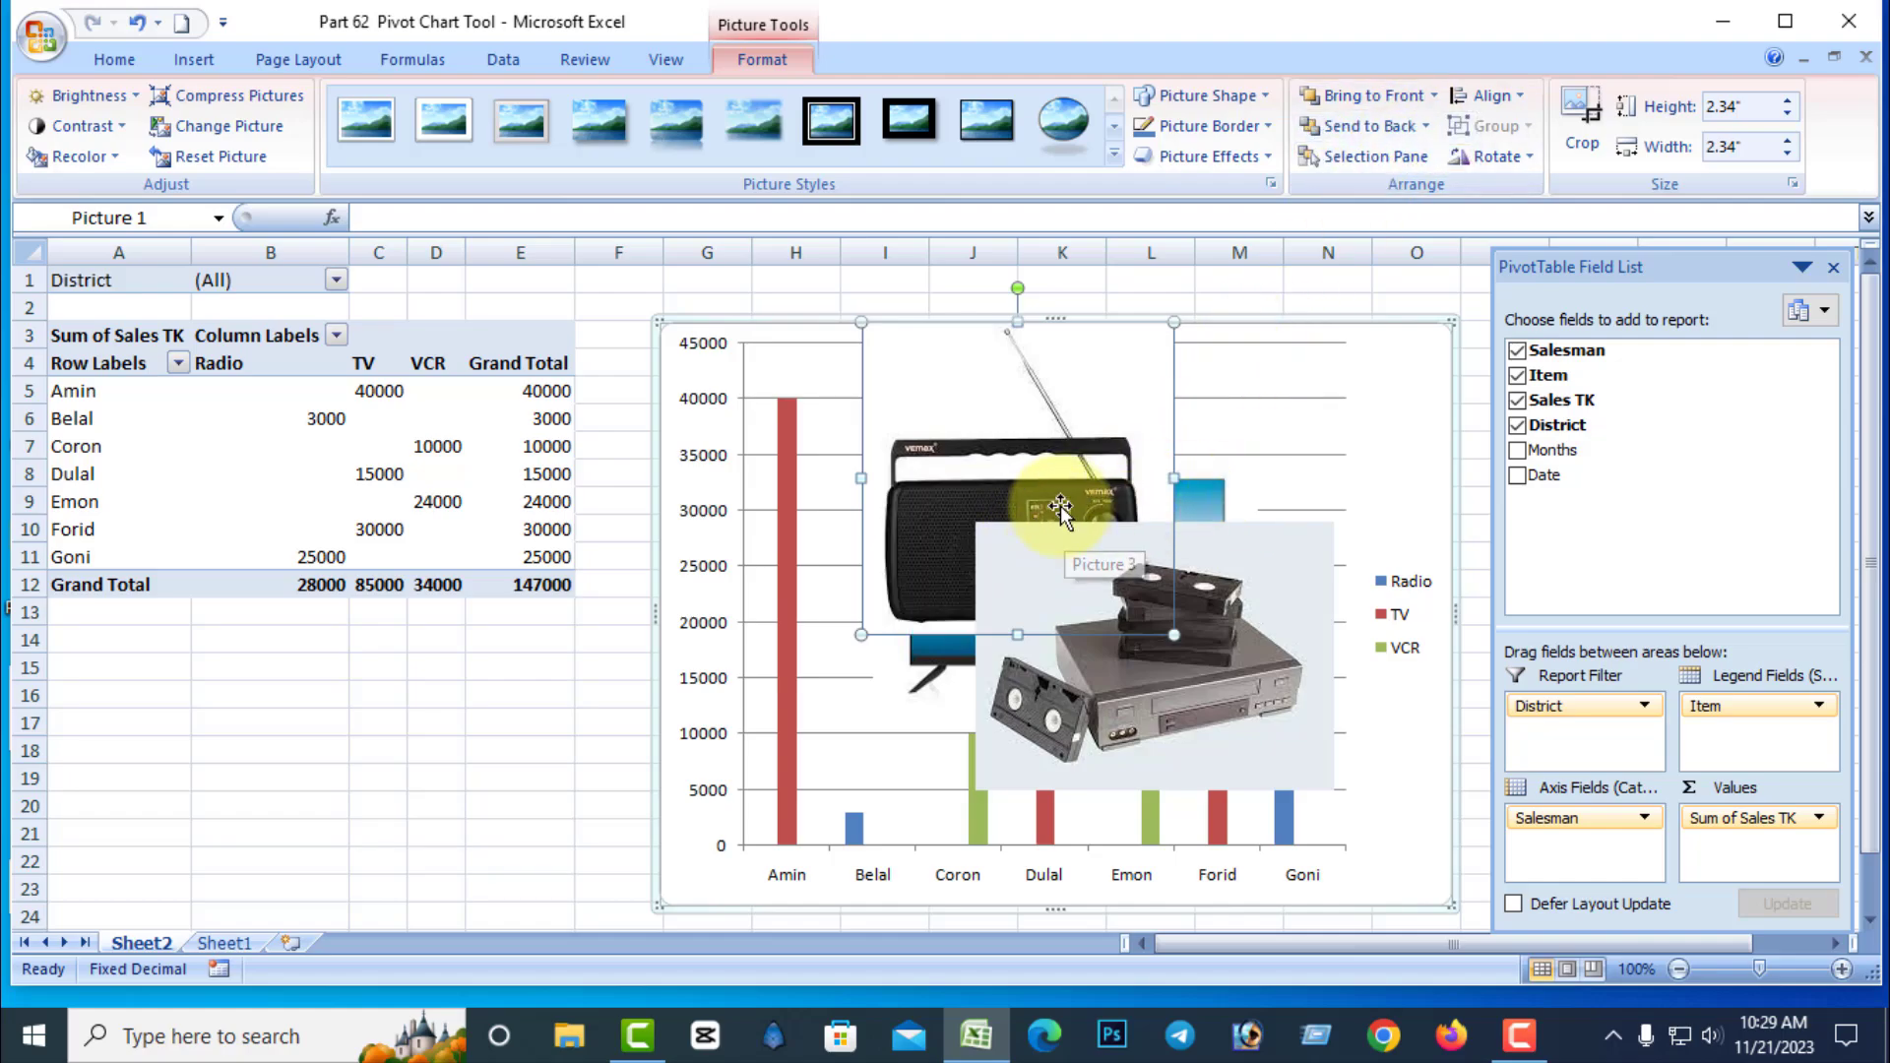
left_click(1435, 97)
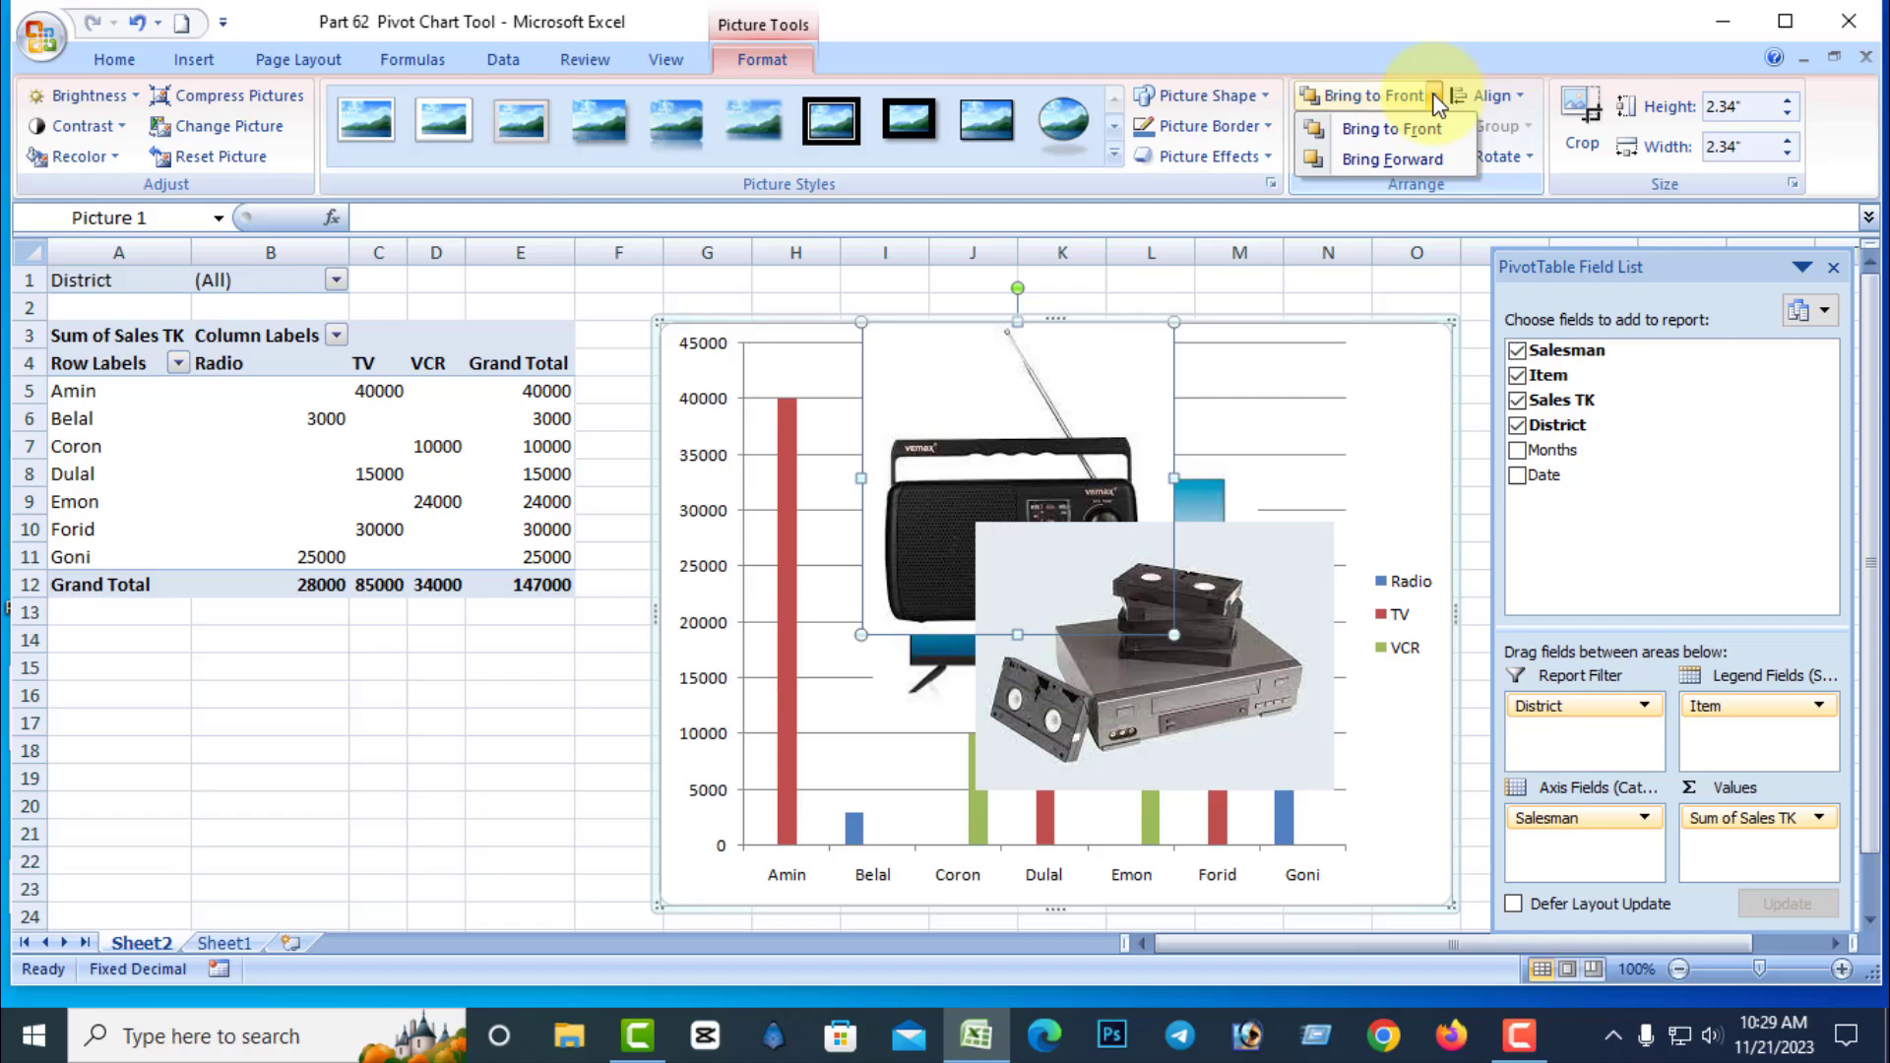
left_click(1394, 163)
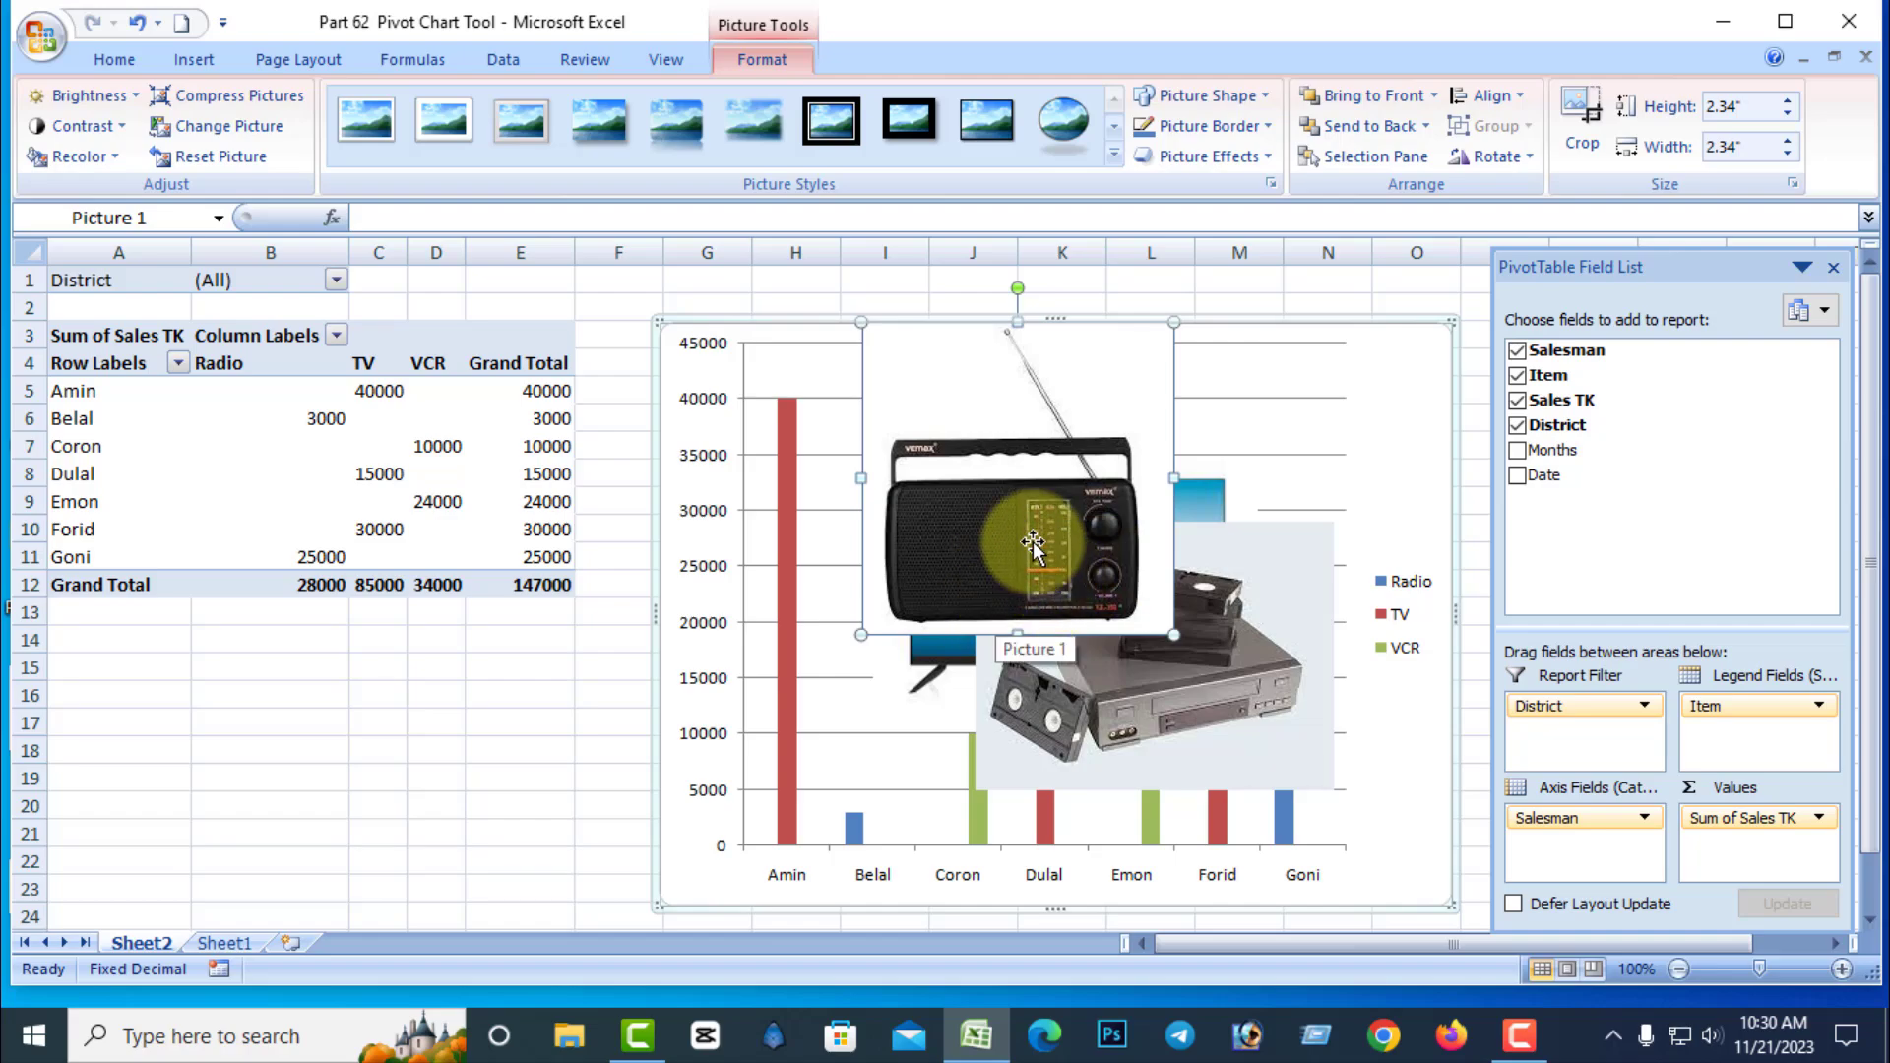
Step: Send the radio picture backward two levels, behind the VCR and TV pictures
left_click(1426, 127)
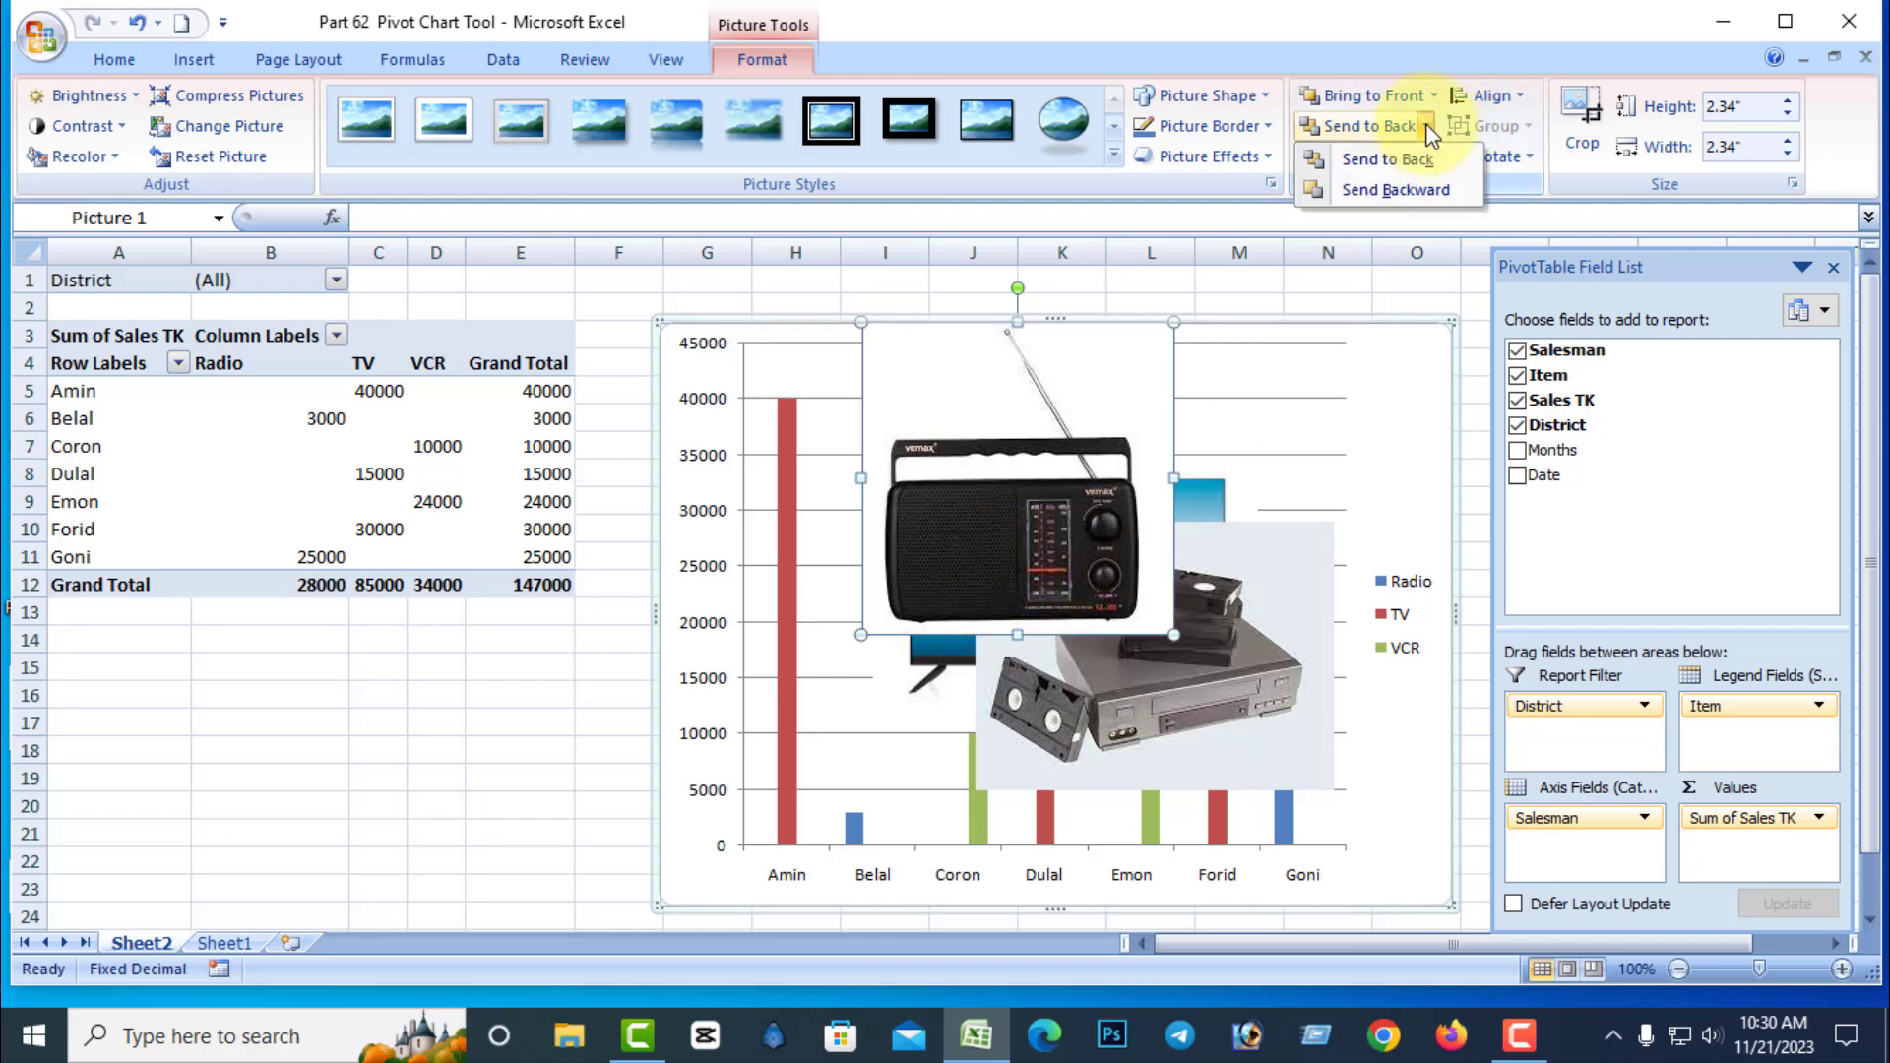
left_click(1415, 189)
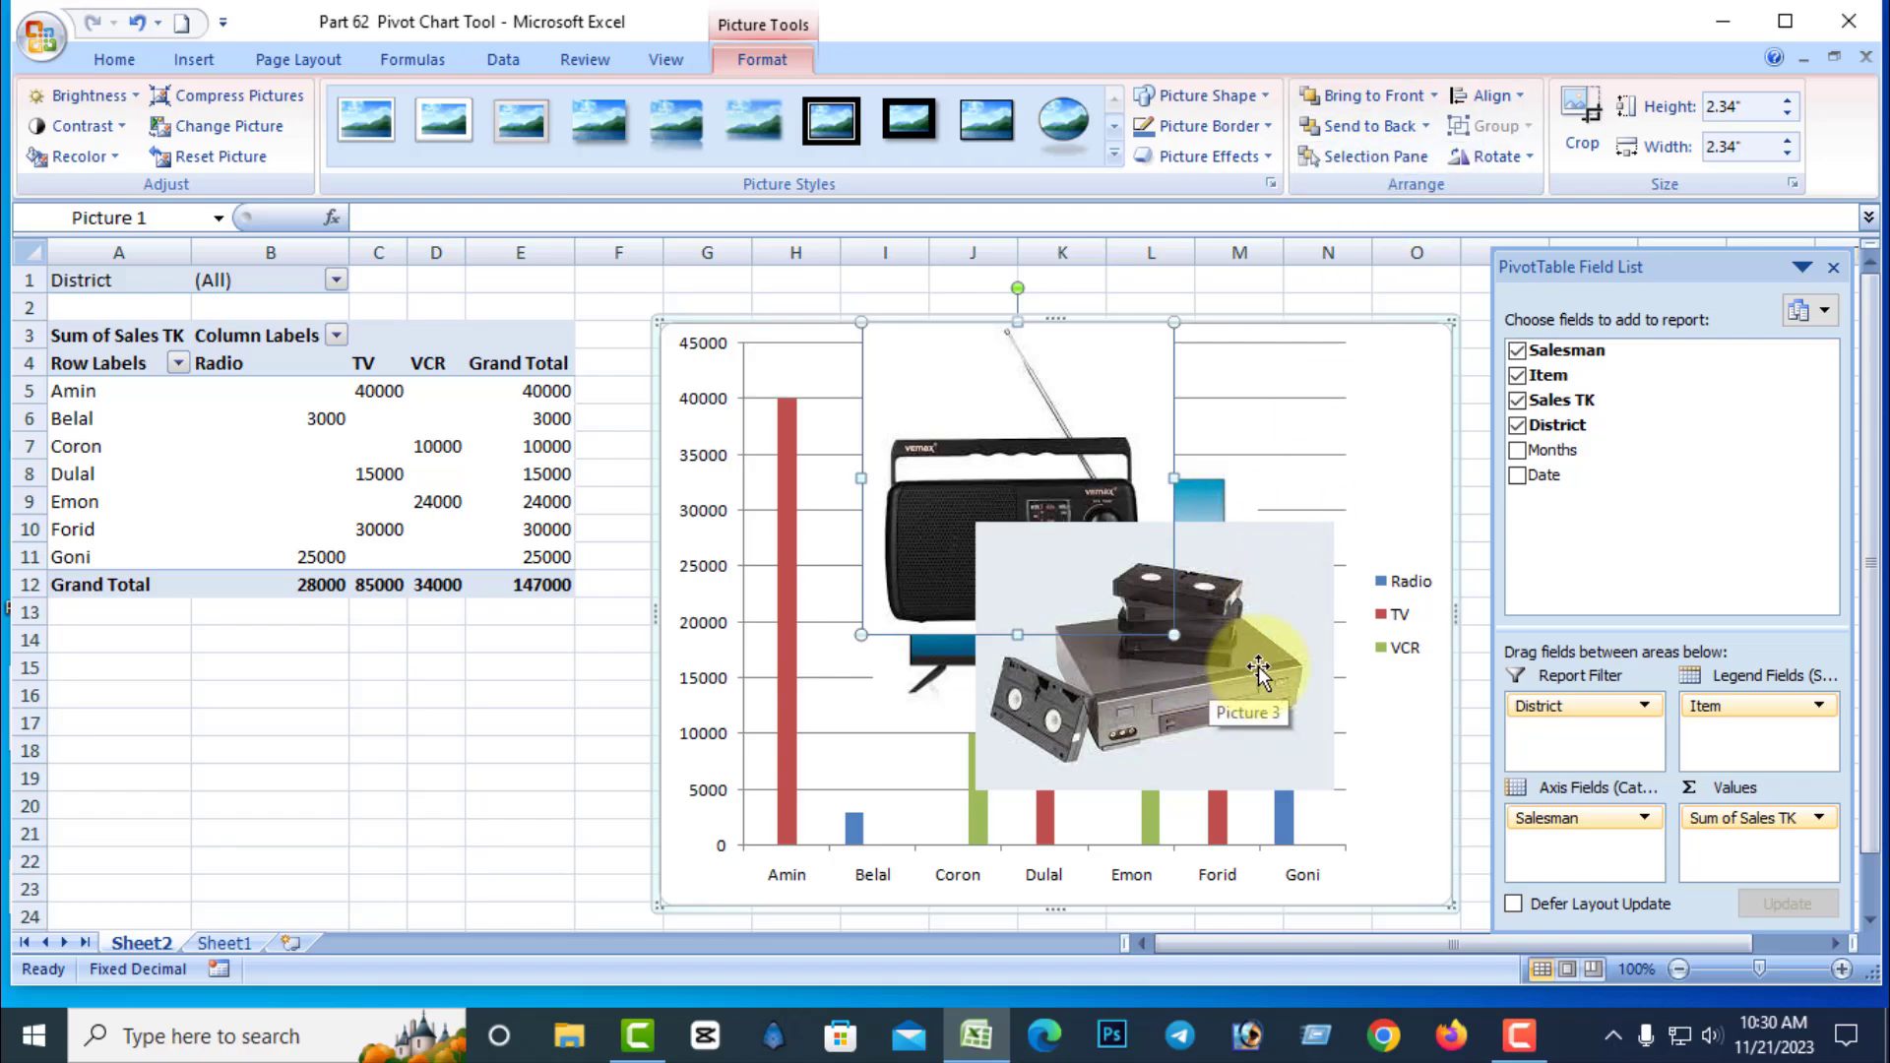
left_click(1426, 126)
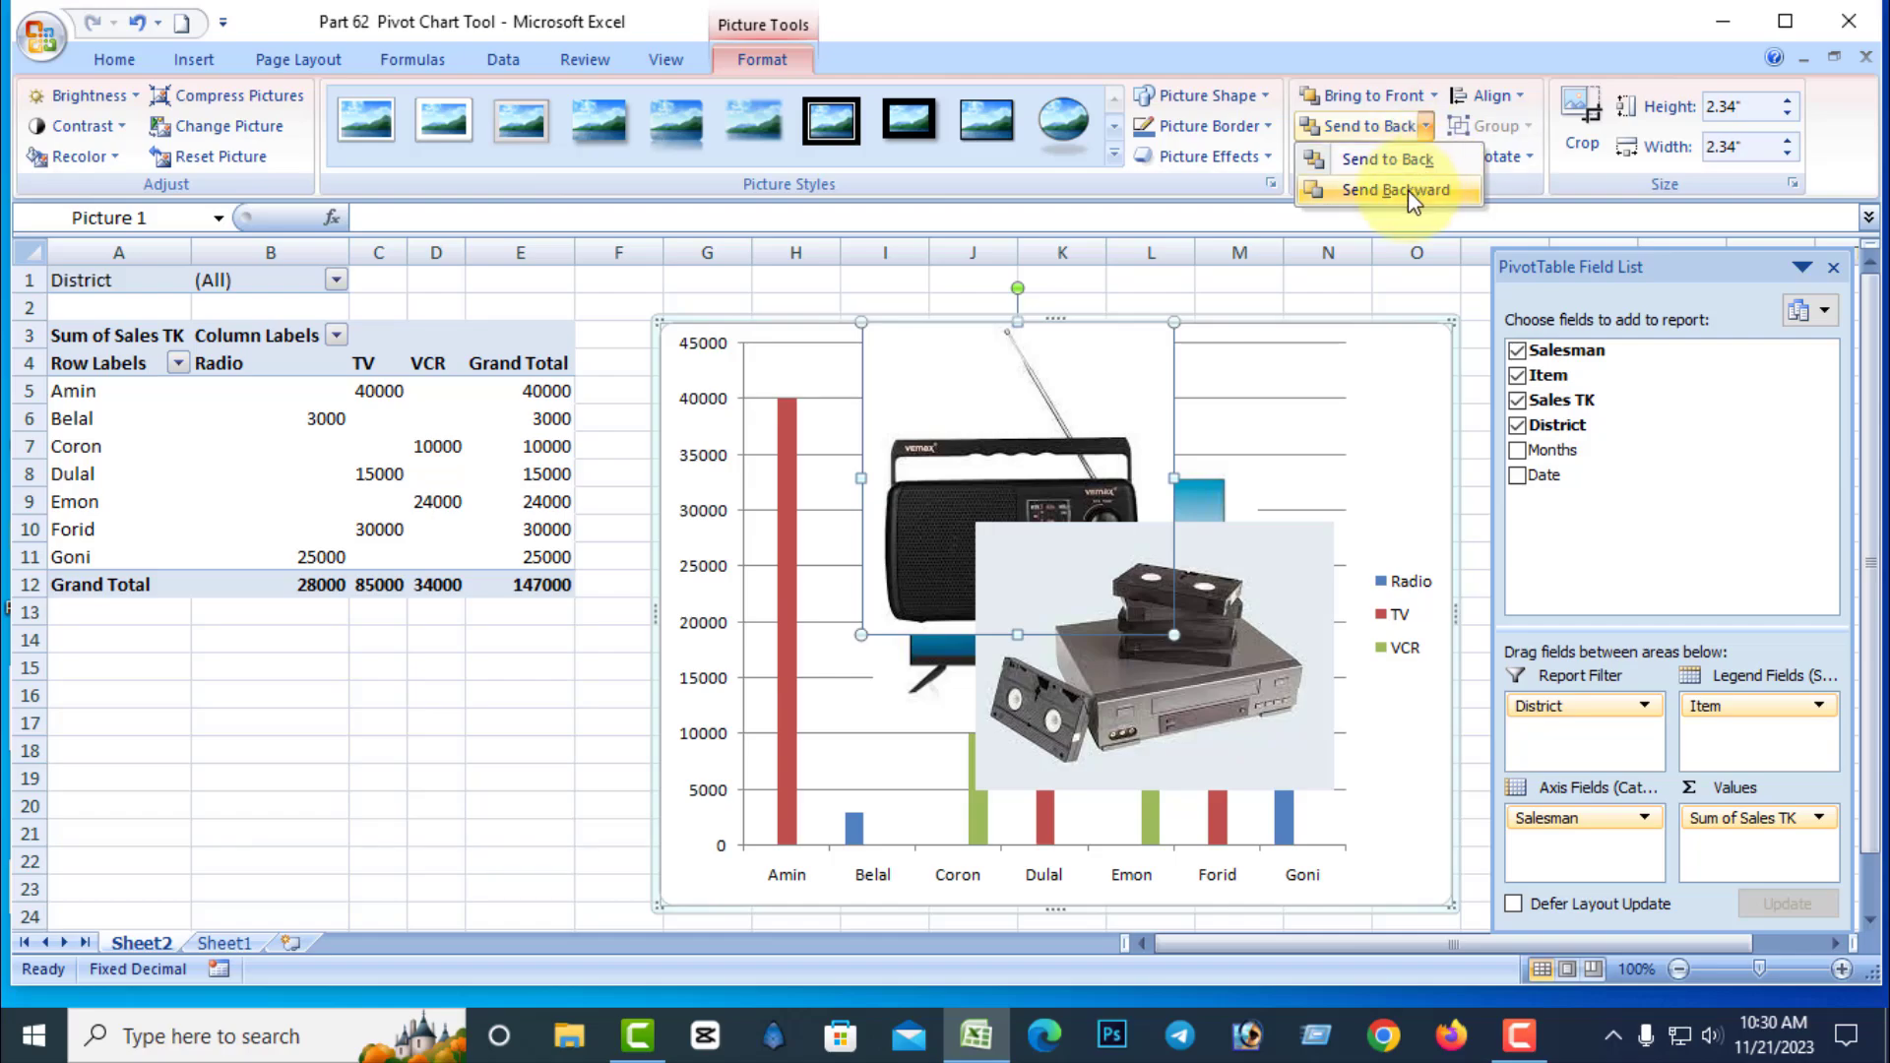
left_click(1407, 191)
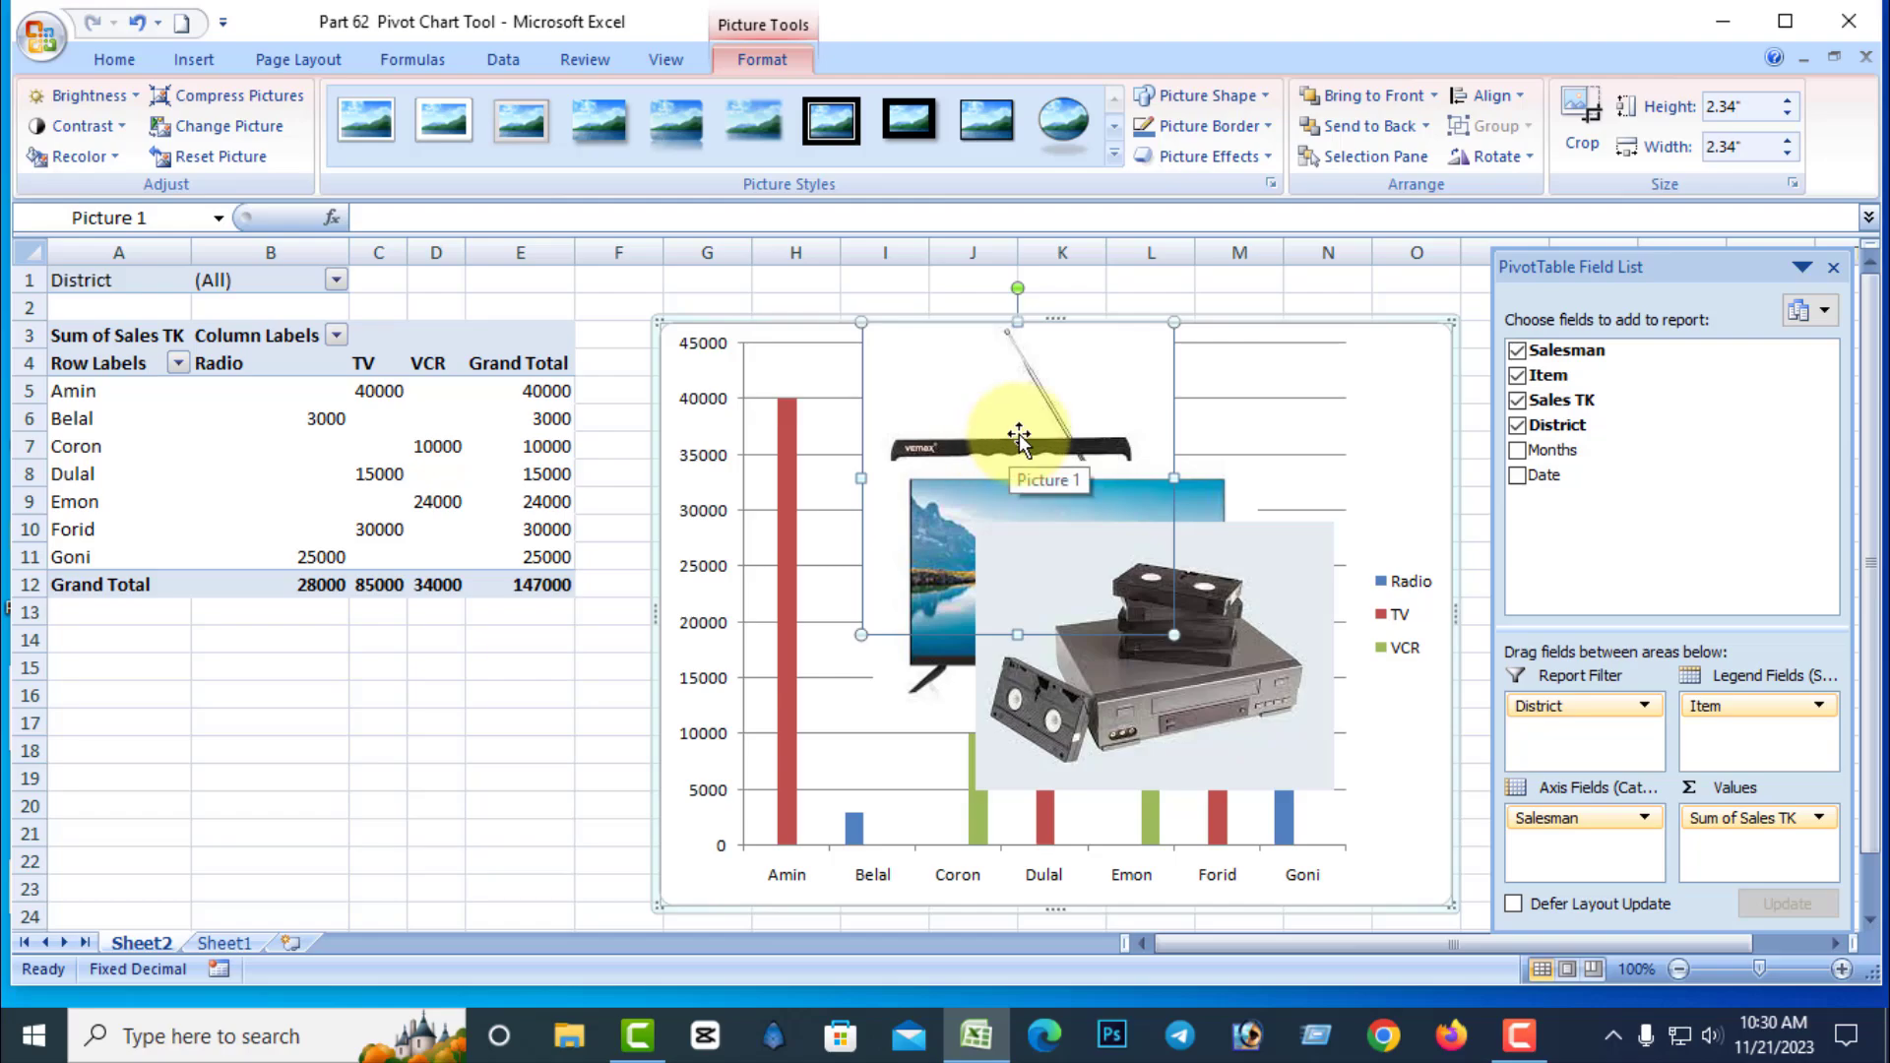
Step: Select the VCR picture, show the Selection and Visibility pane and move the pane slightly up and to the left
left_click(1270, 672)
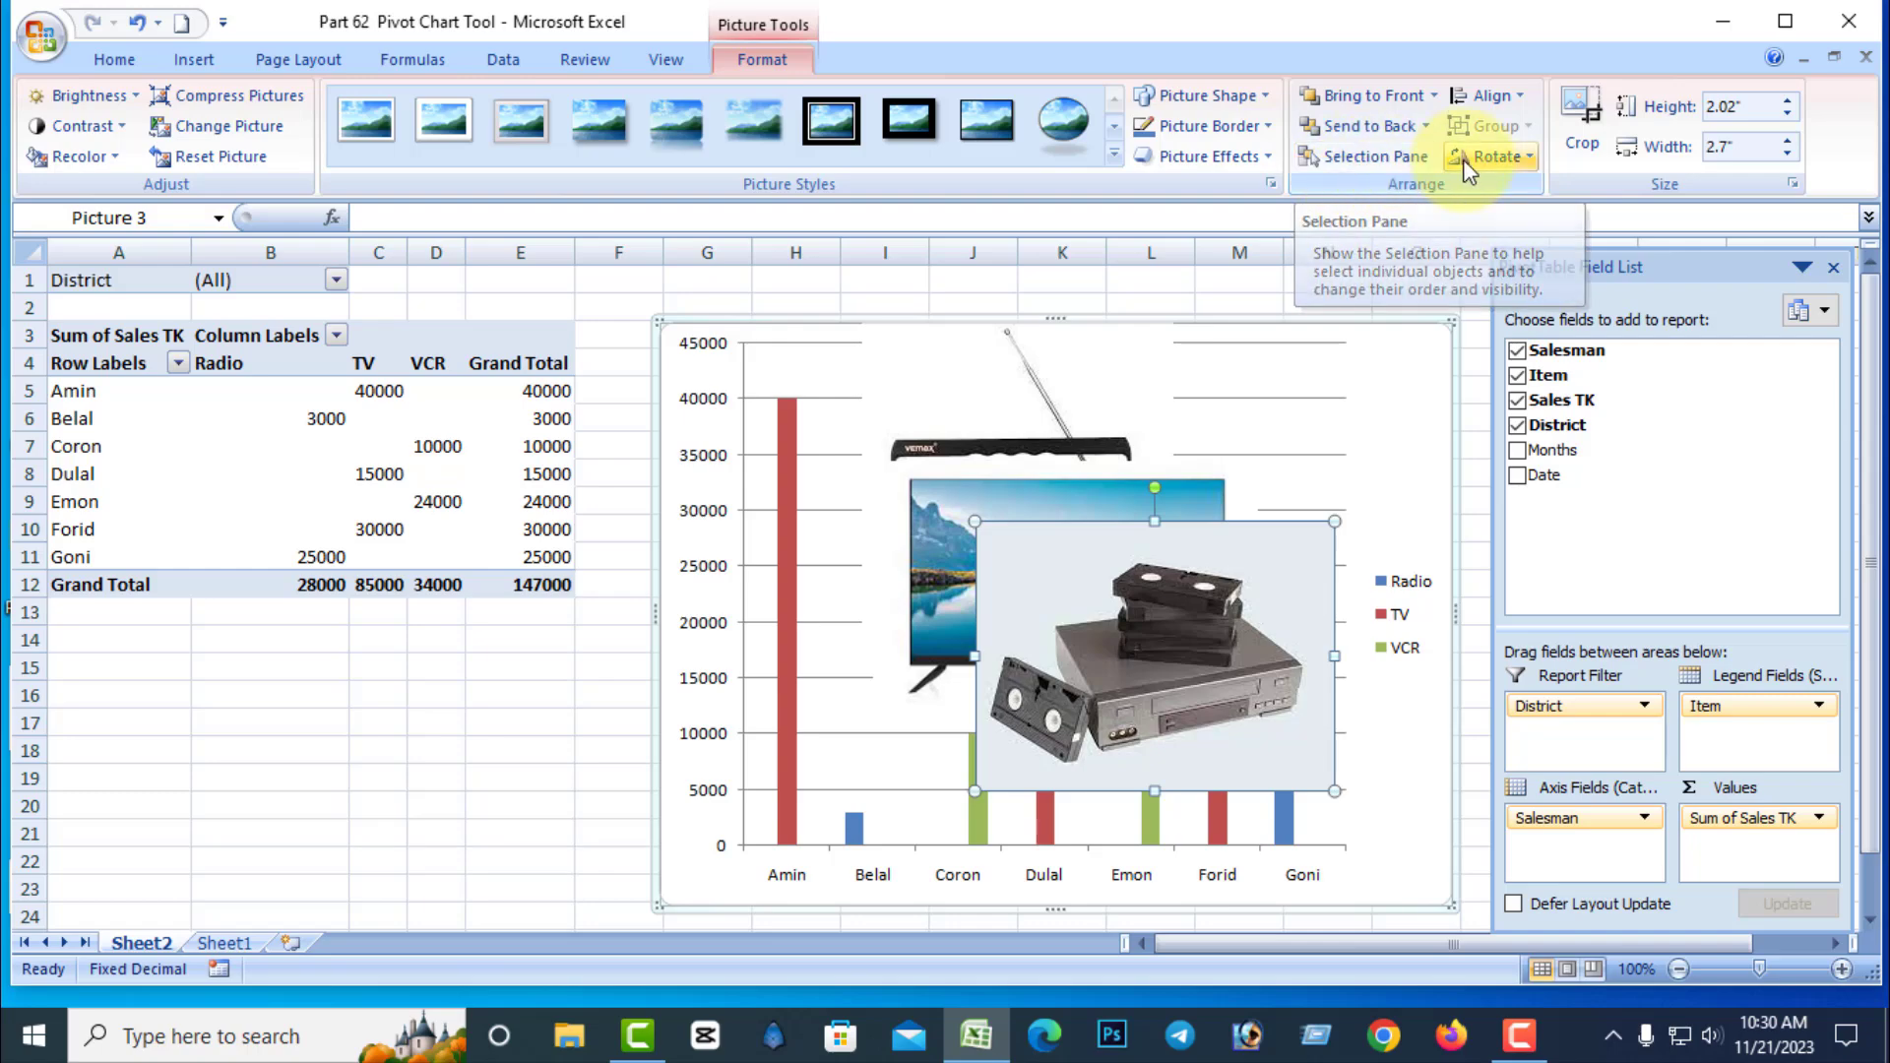
left_click(1378, 157)
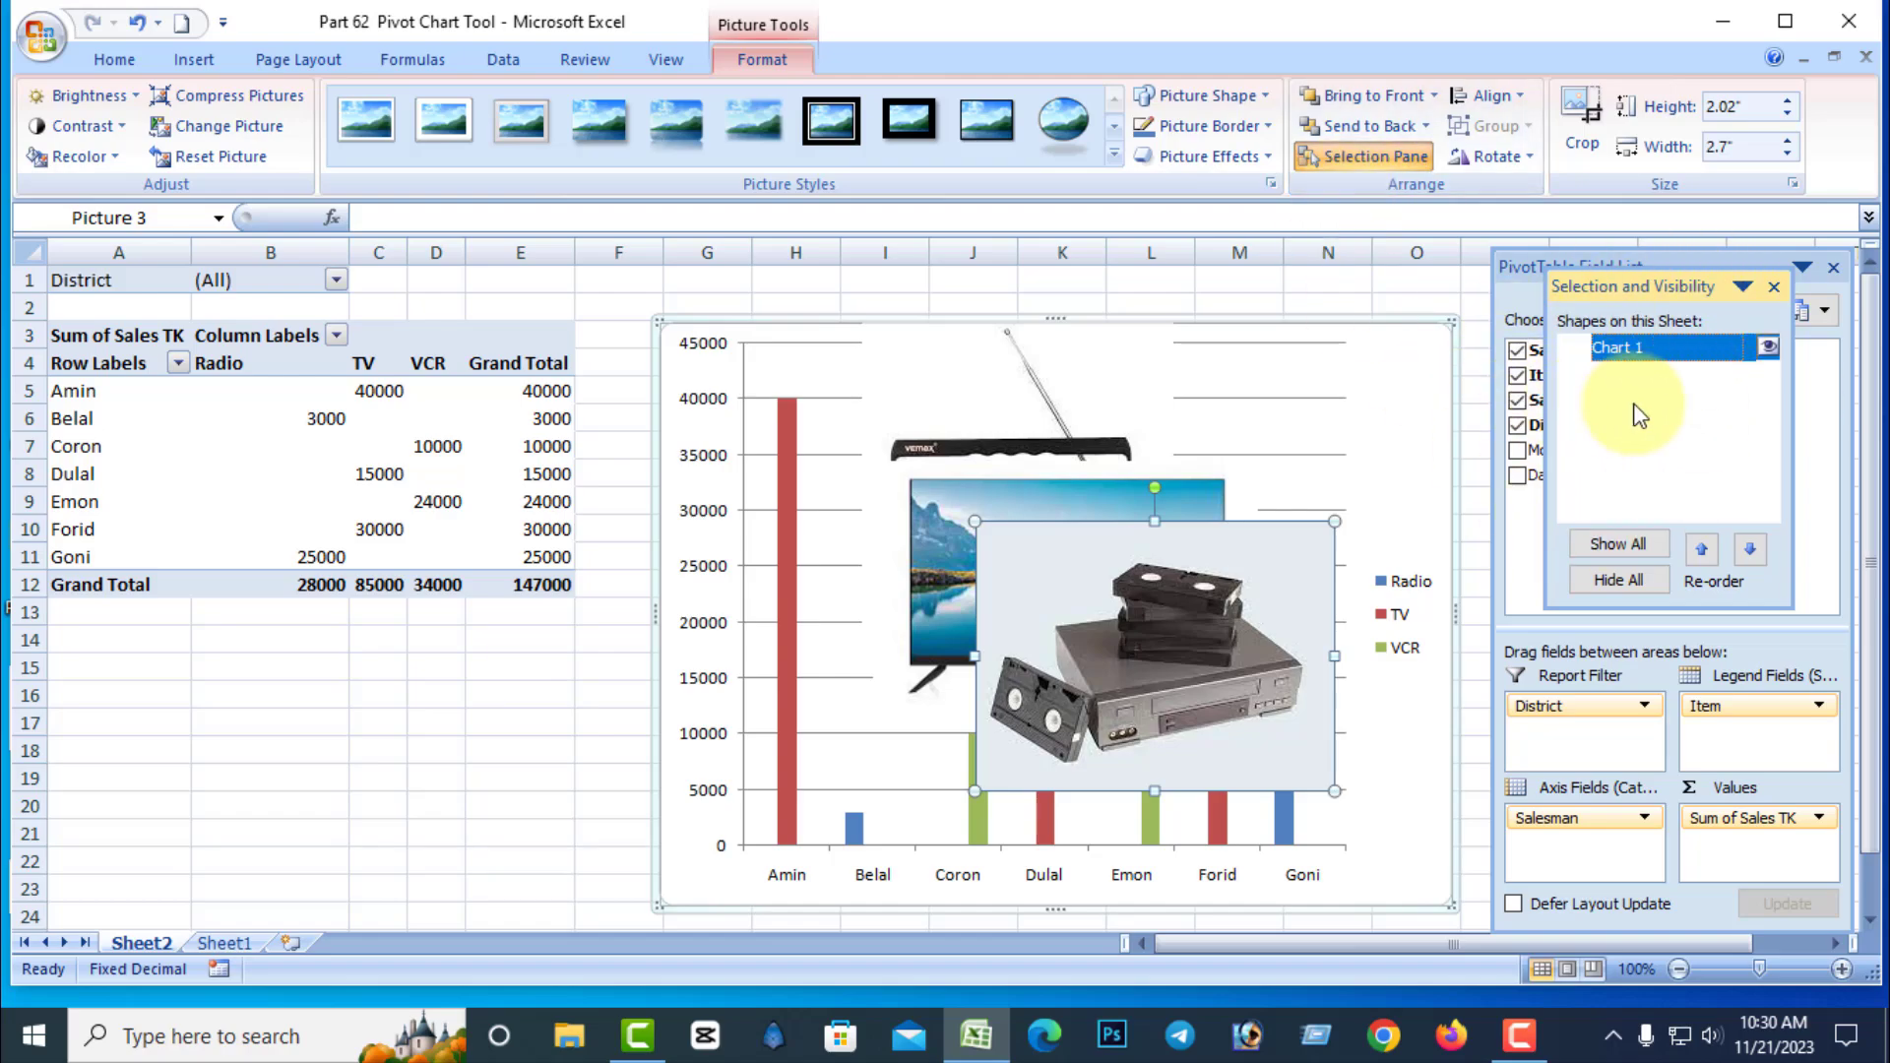
left_click(1741, 287)
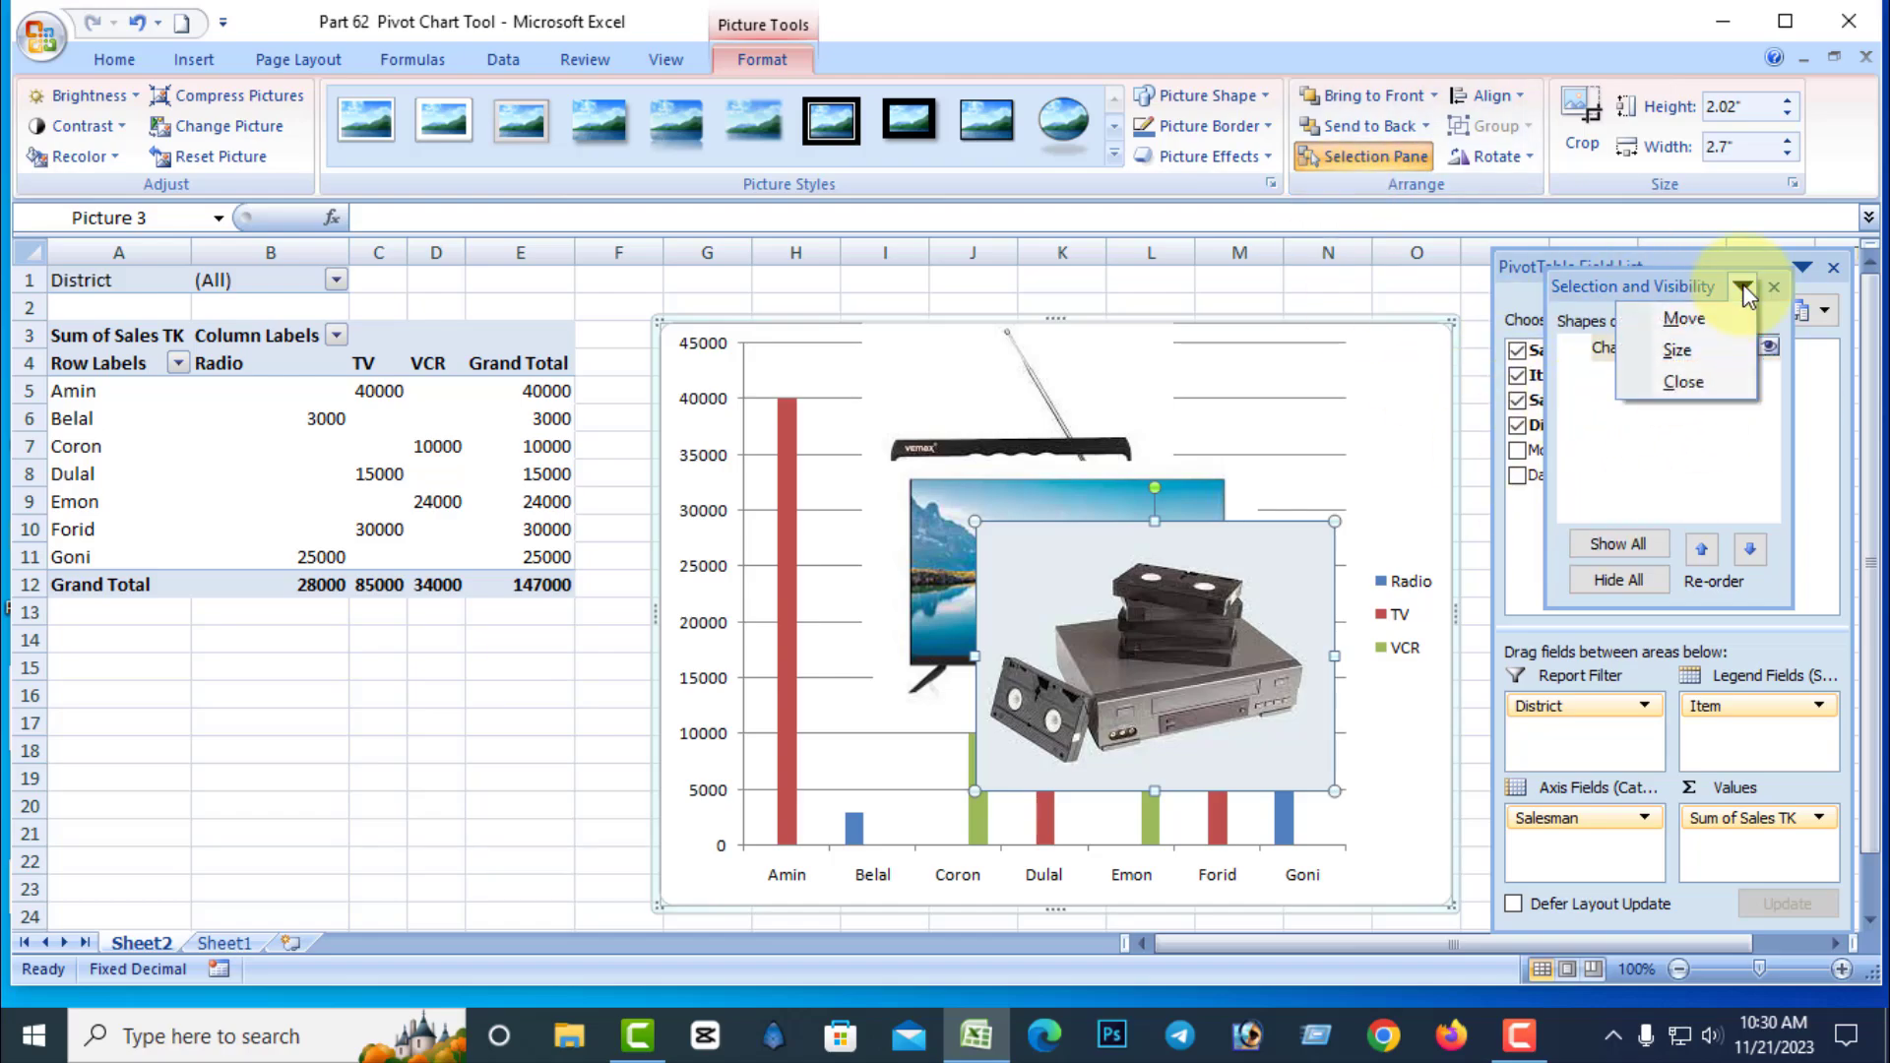
left_click(1683, 319)
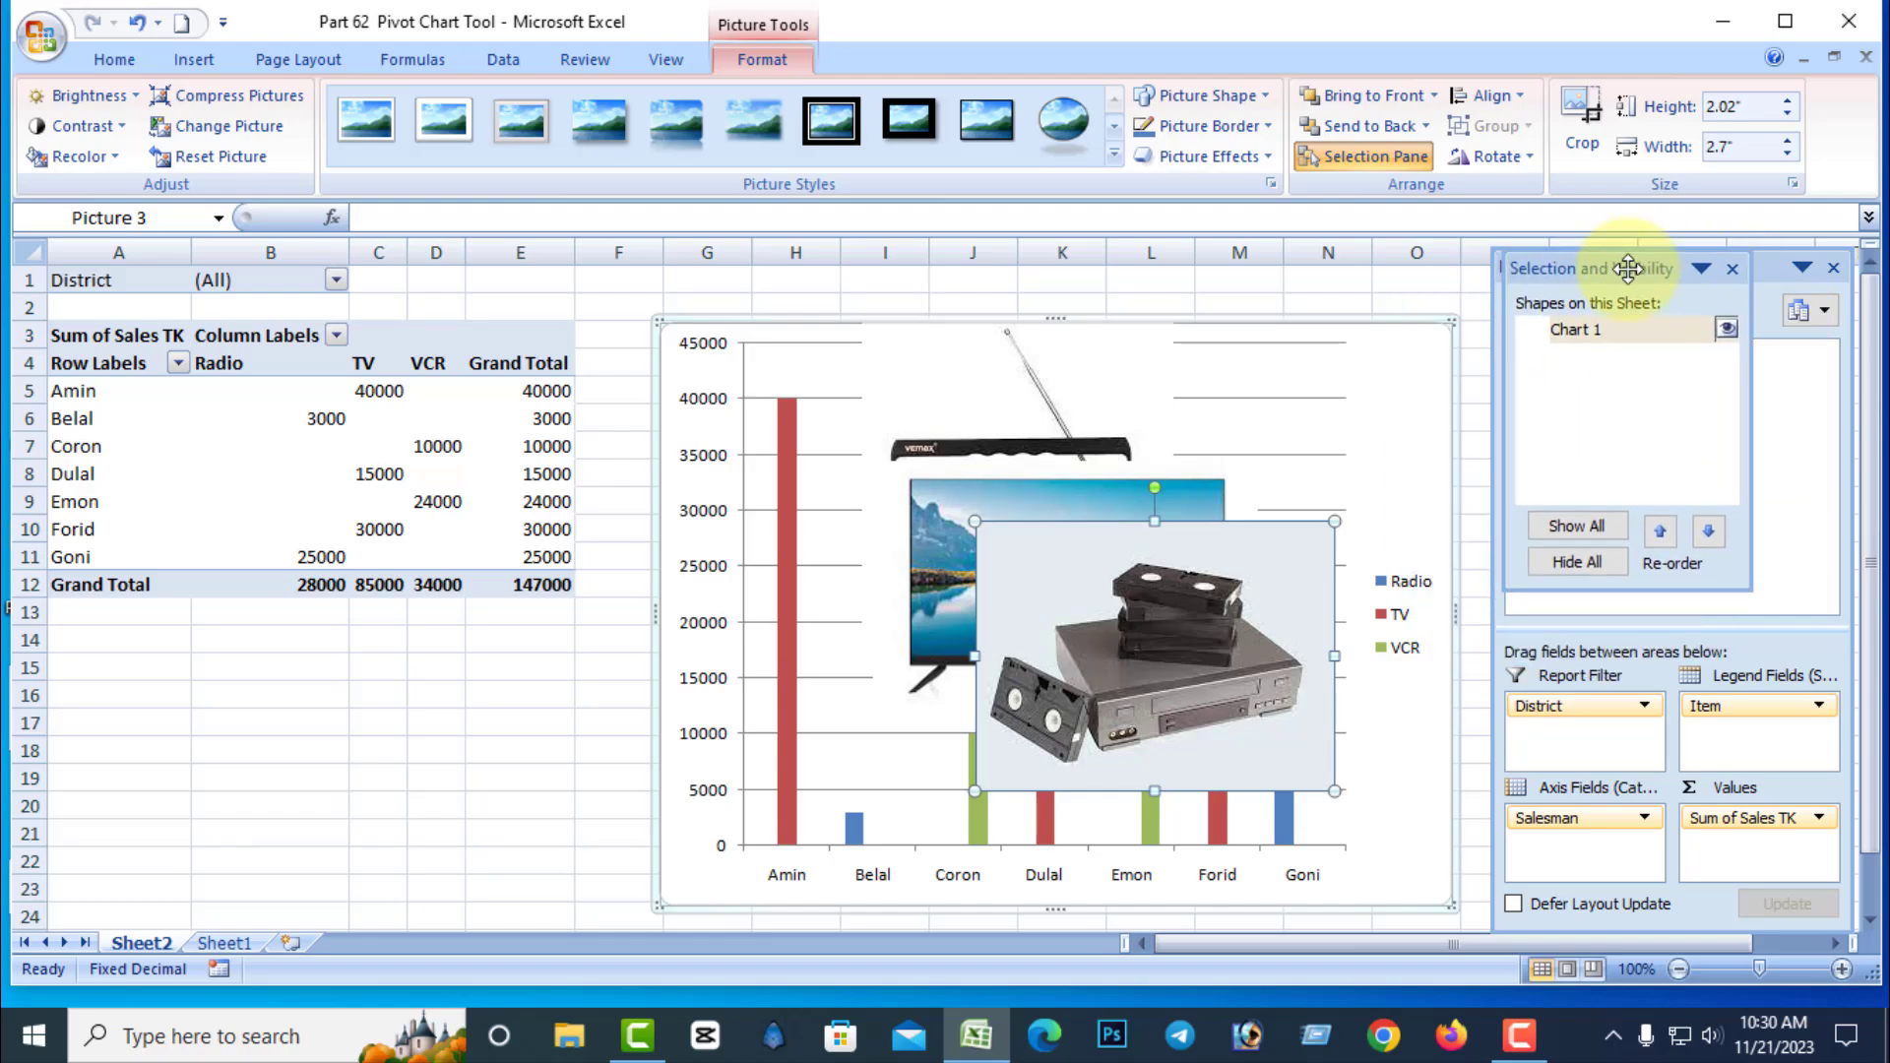
Step: Widen the Selection and Visibility pane and close it
left_click(1702, 283)
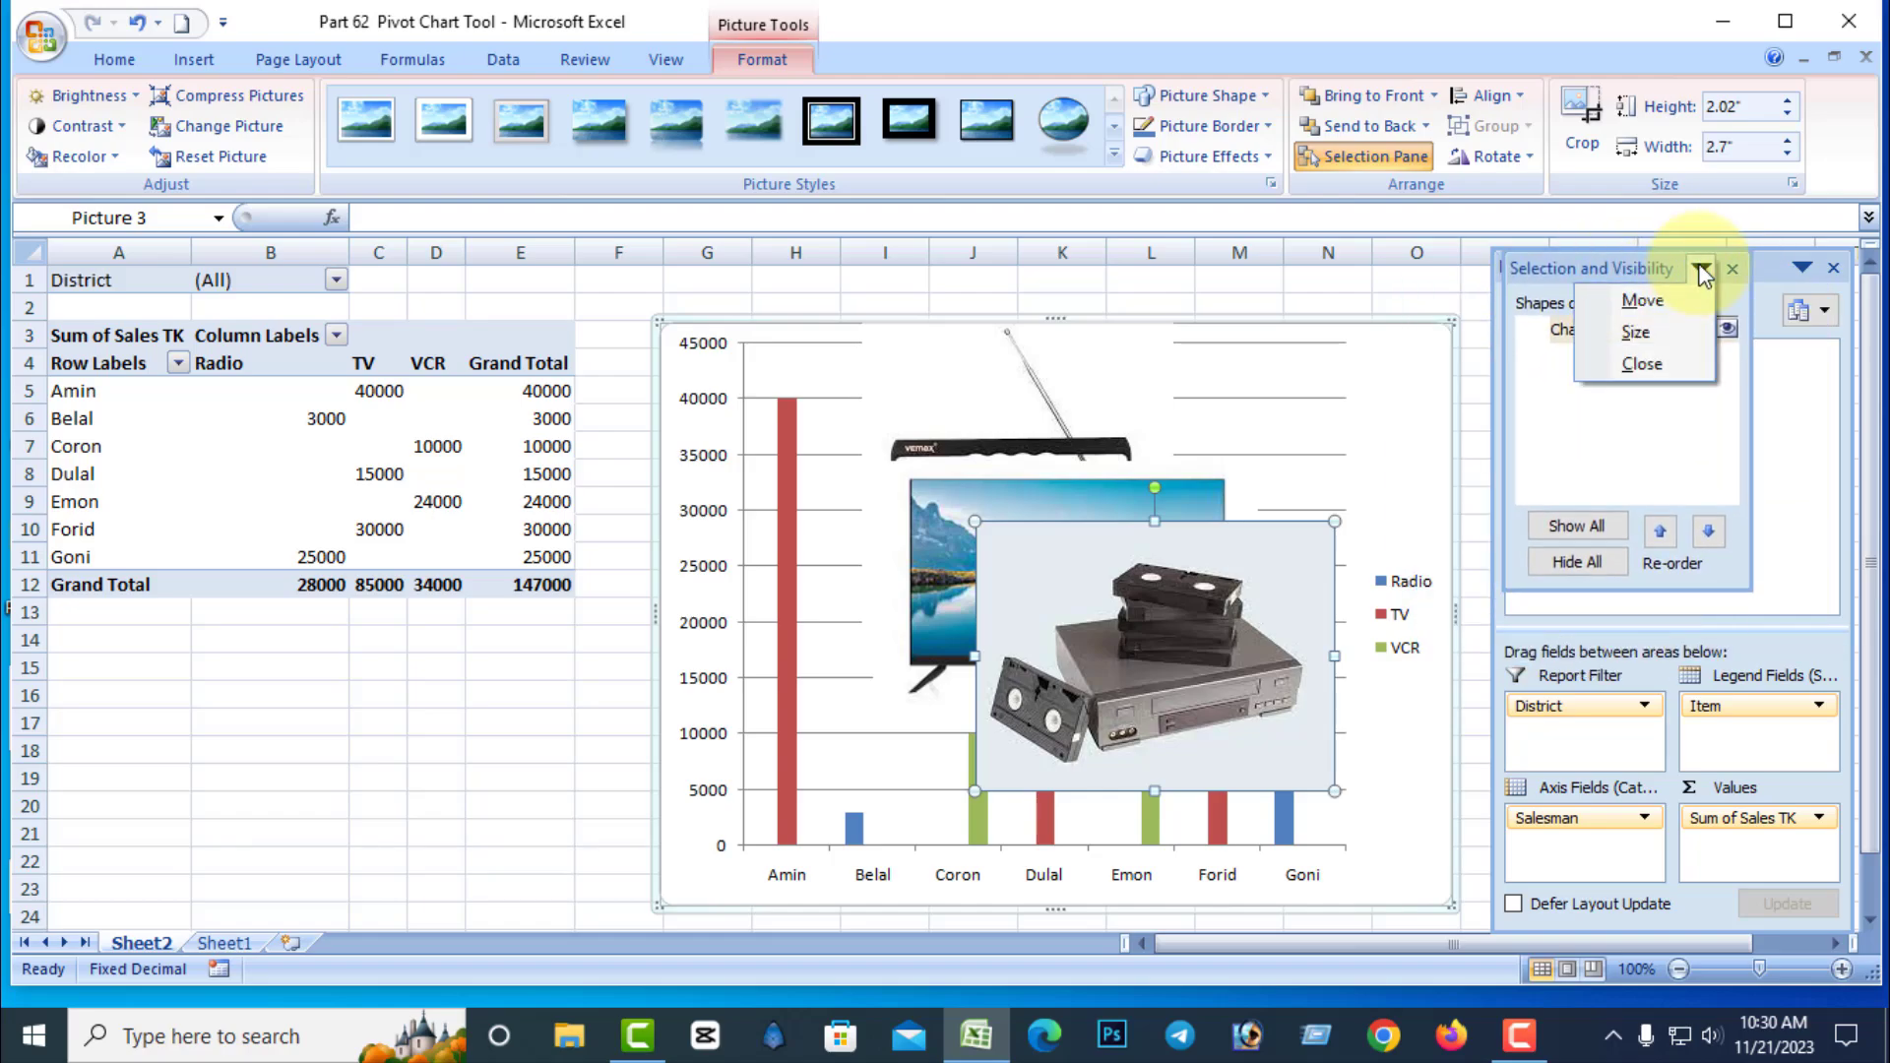
left_click(1636, 329)
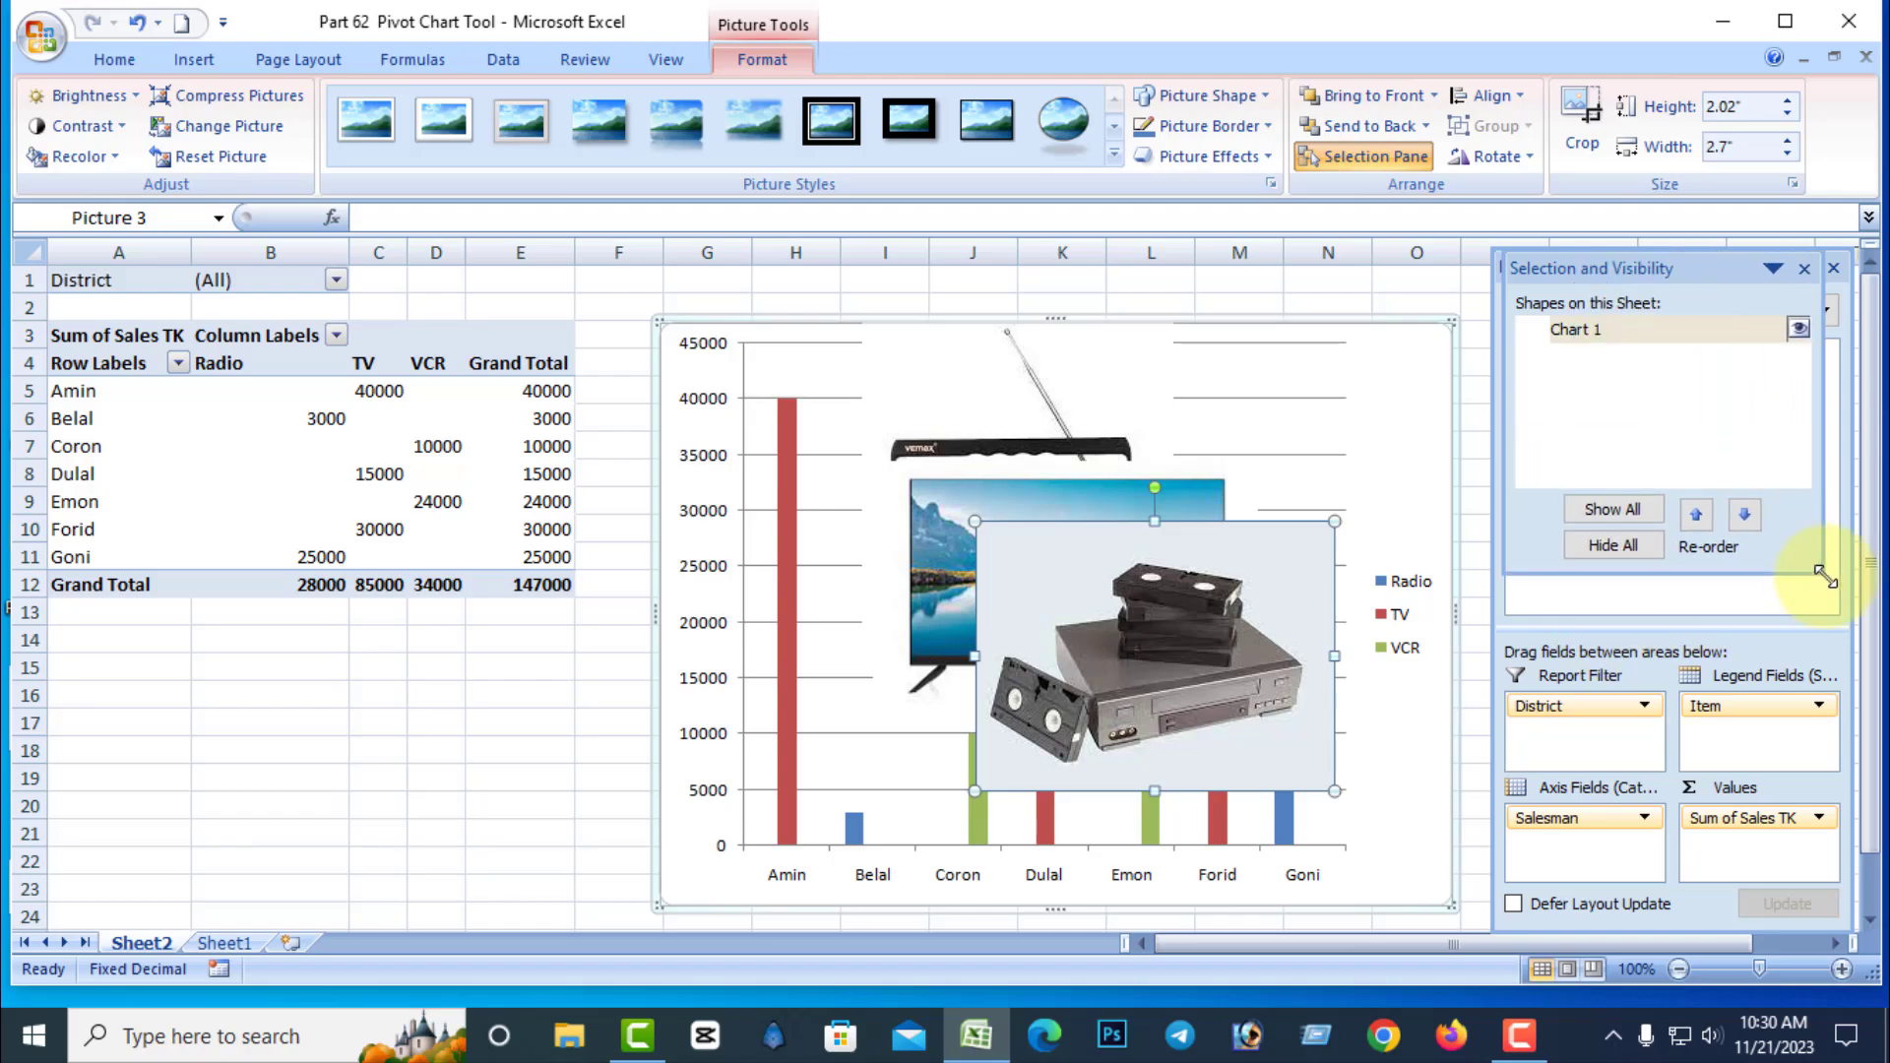
left_click(1771, 270)
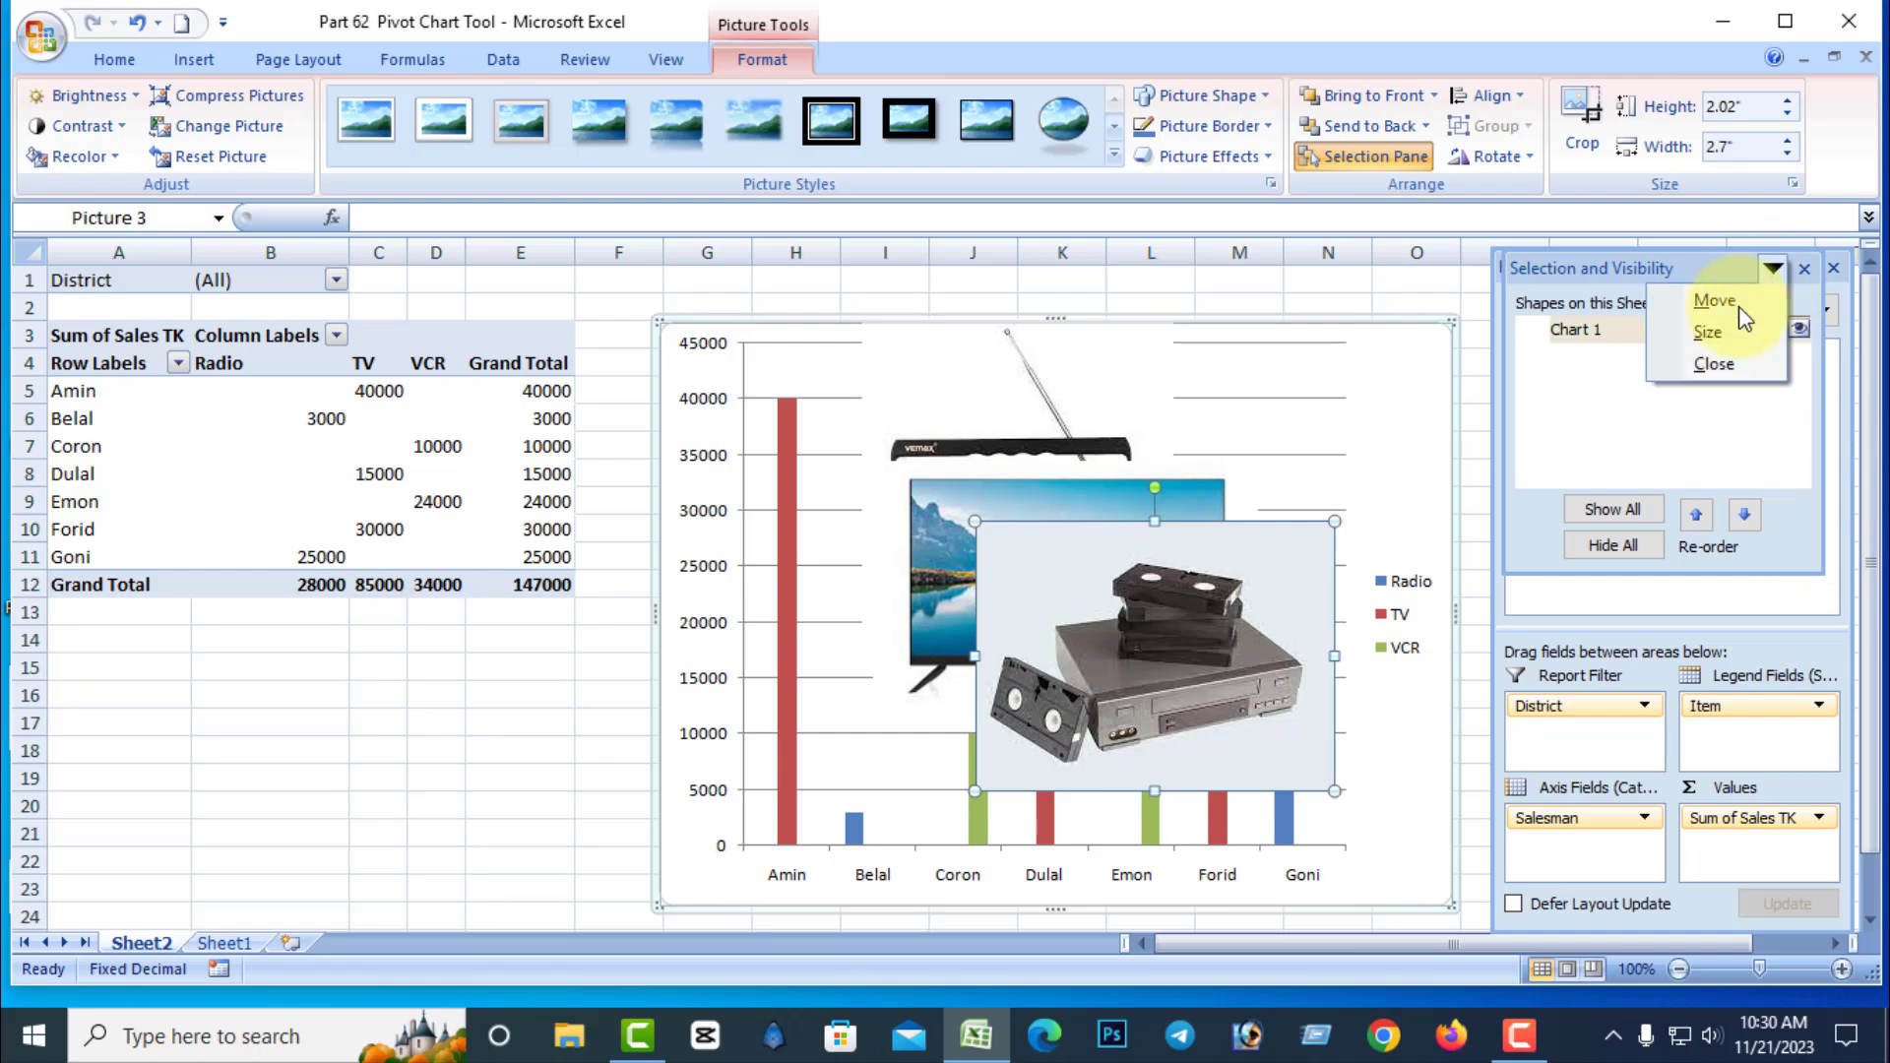
left_click(1714, 364)
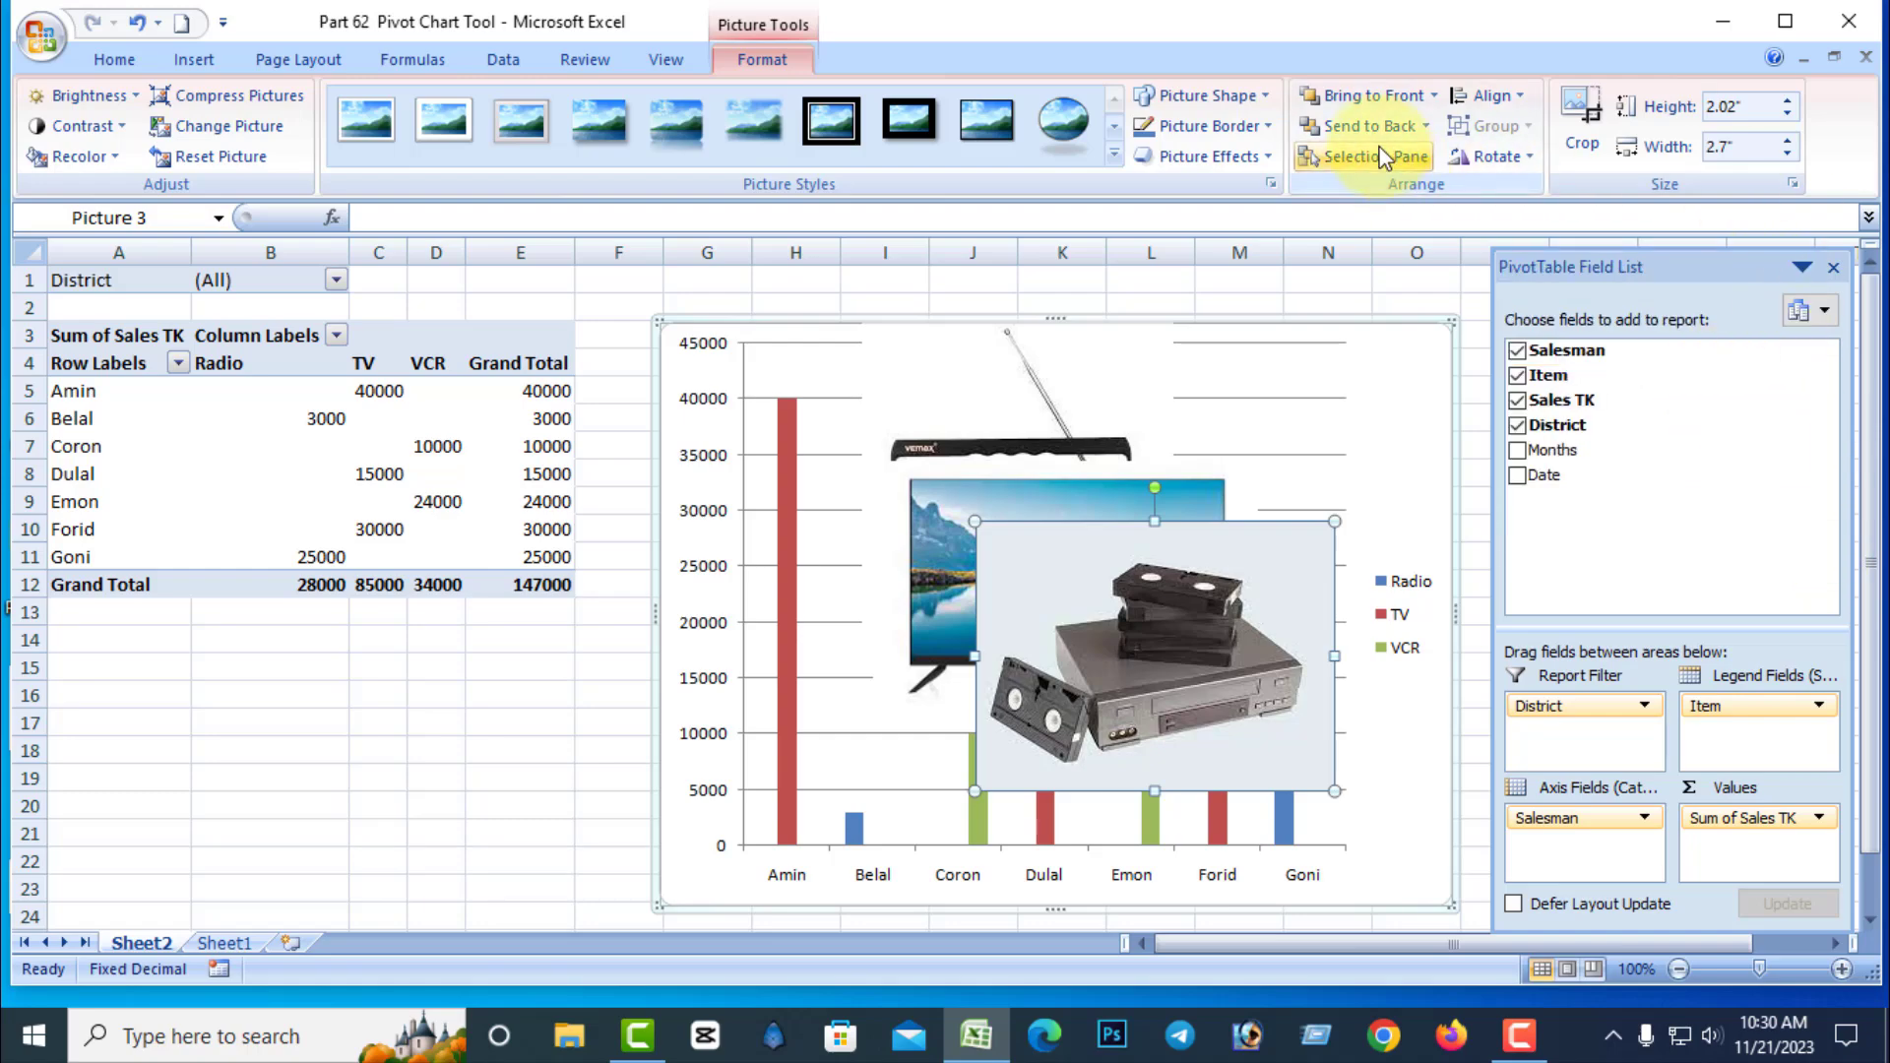
Step: Hide and show Chart 1 in the Selection and Visibility pane, repeat for all shapes at once, and close the pane
left_click(1369, 171)
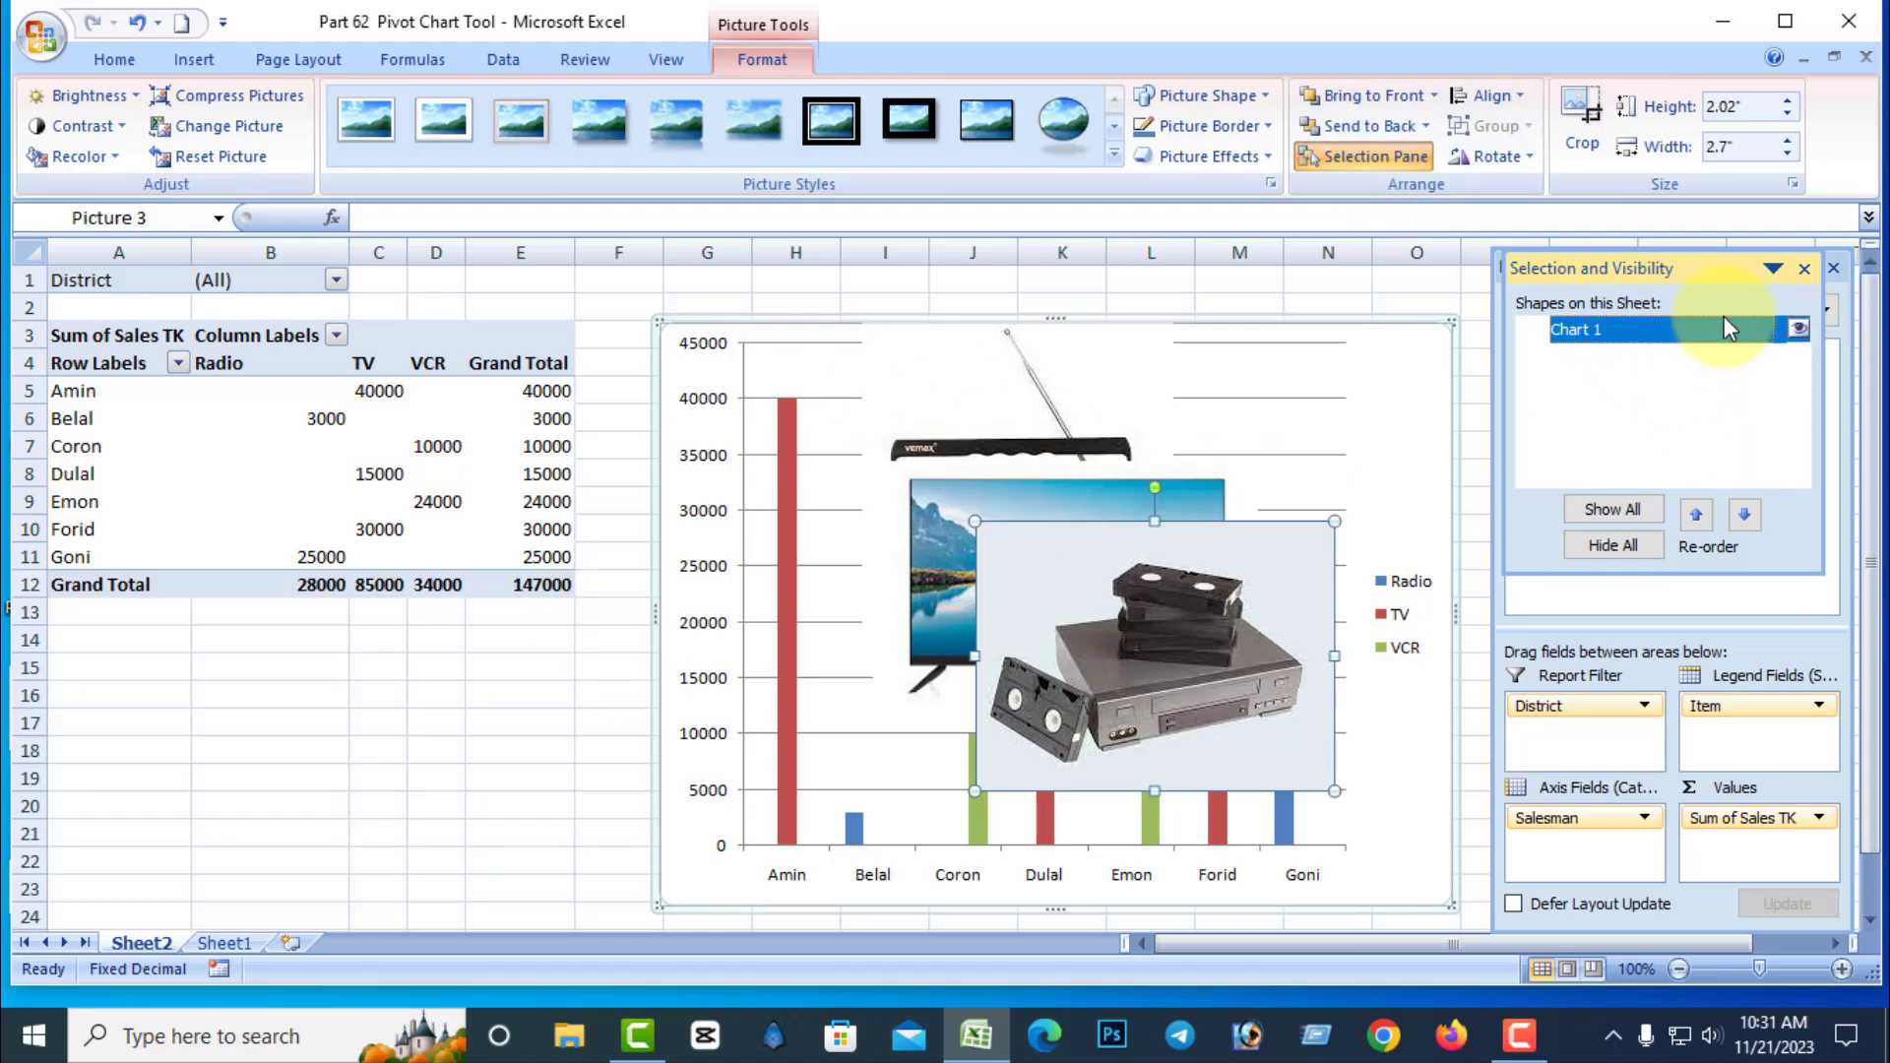
left_click(1801, 328)
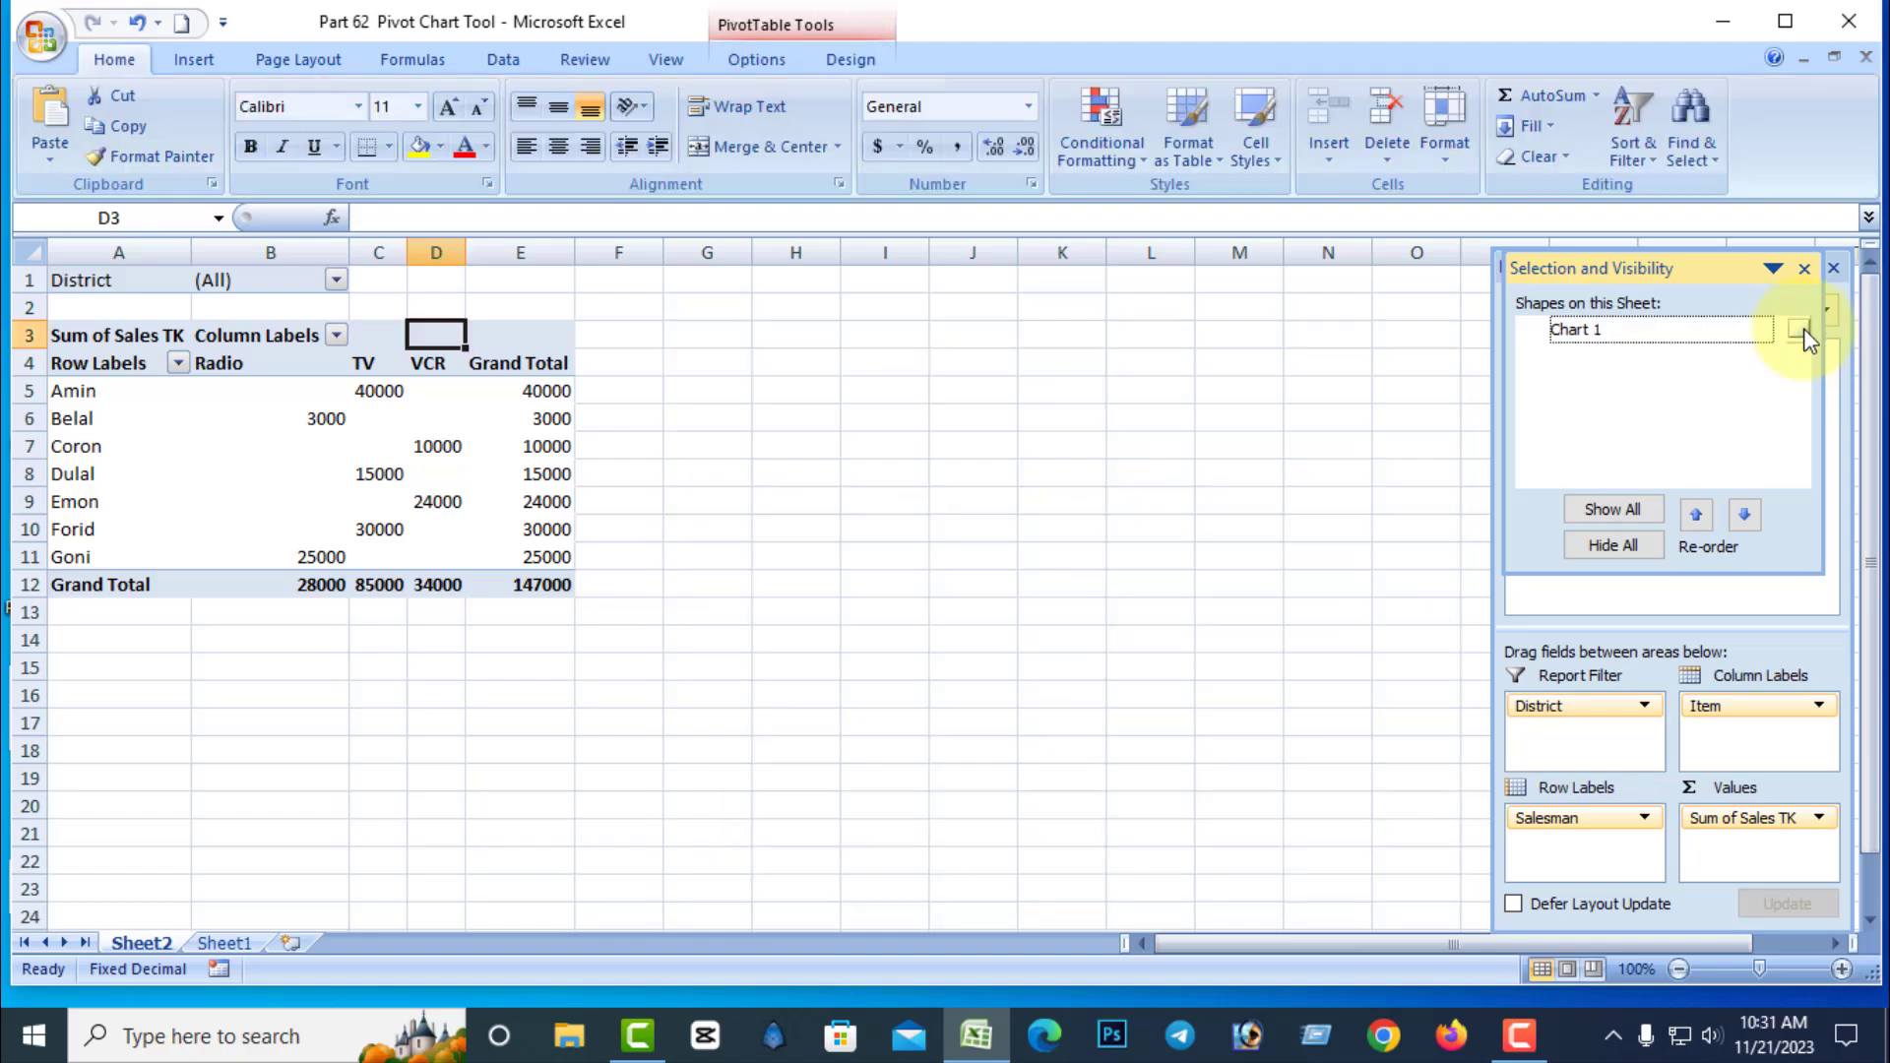
left_click(1801, 328)
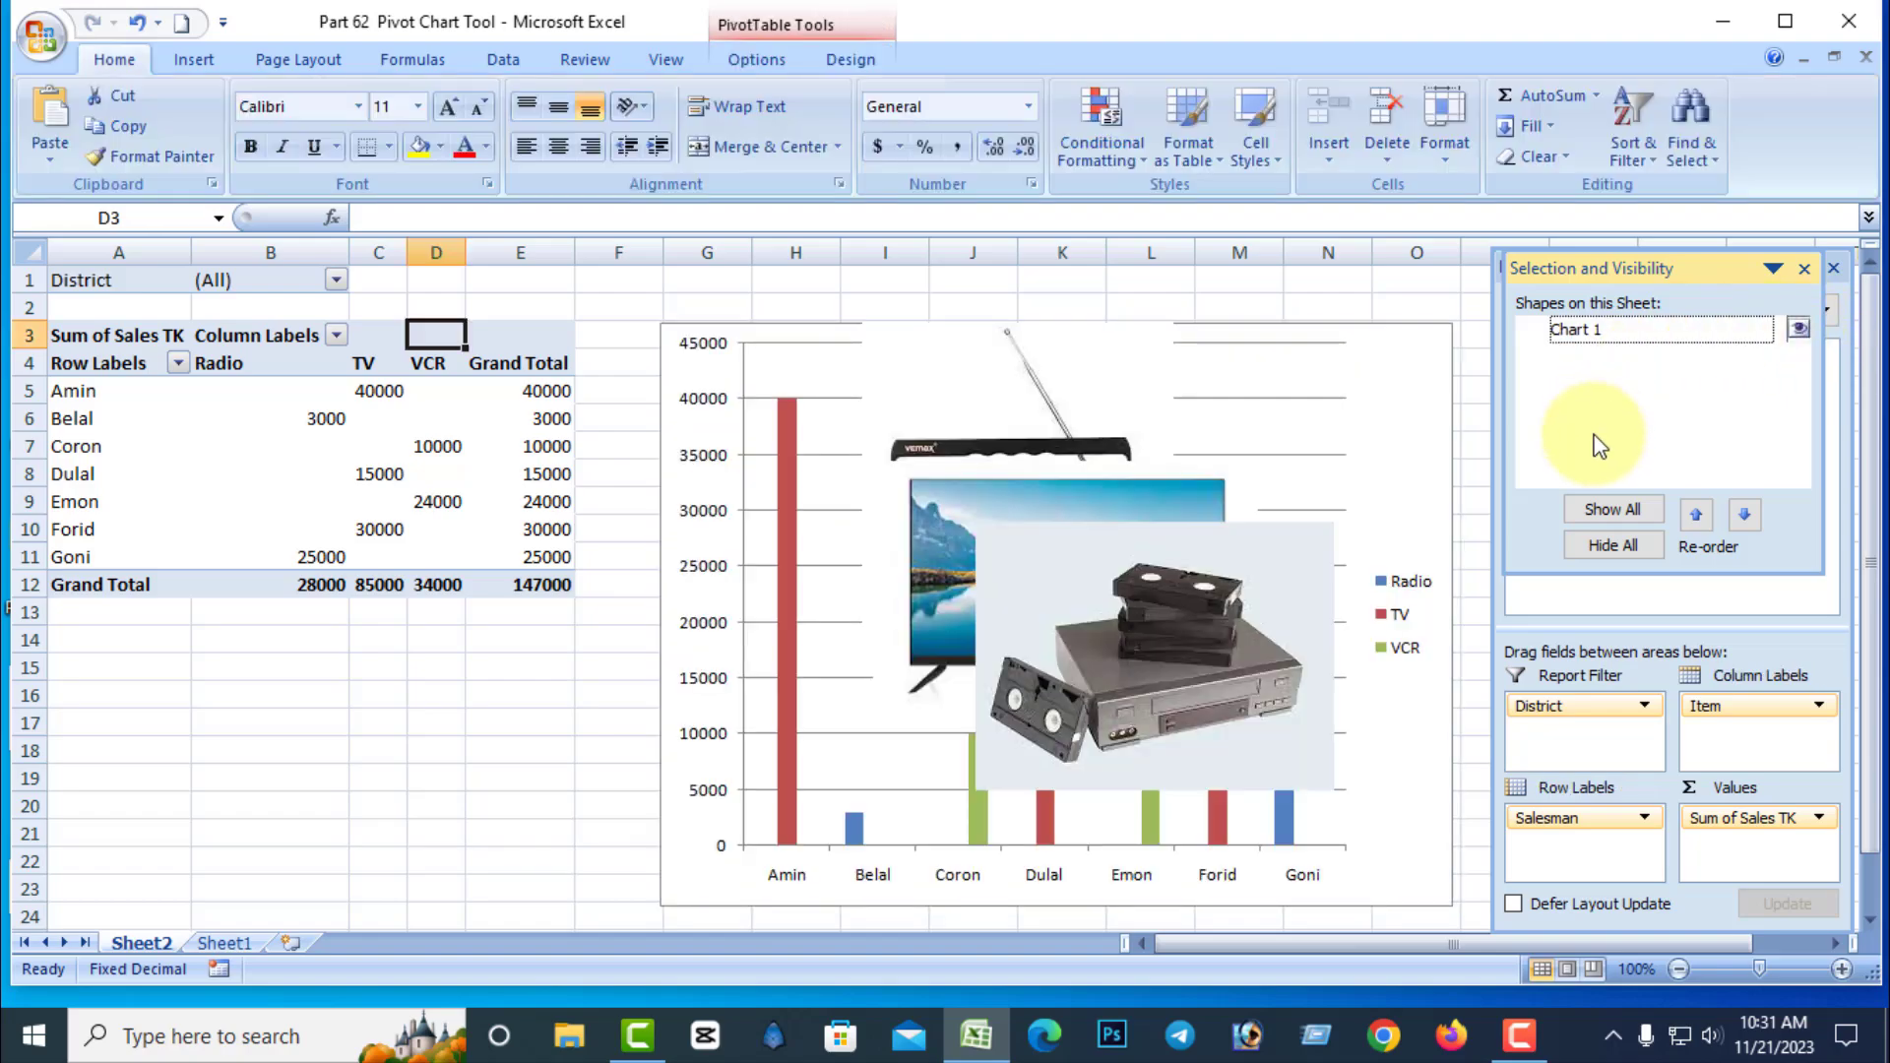
left_click(1620, 546)
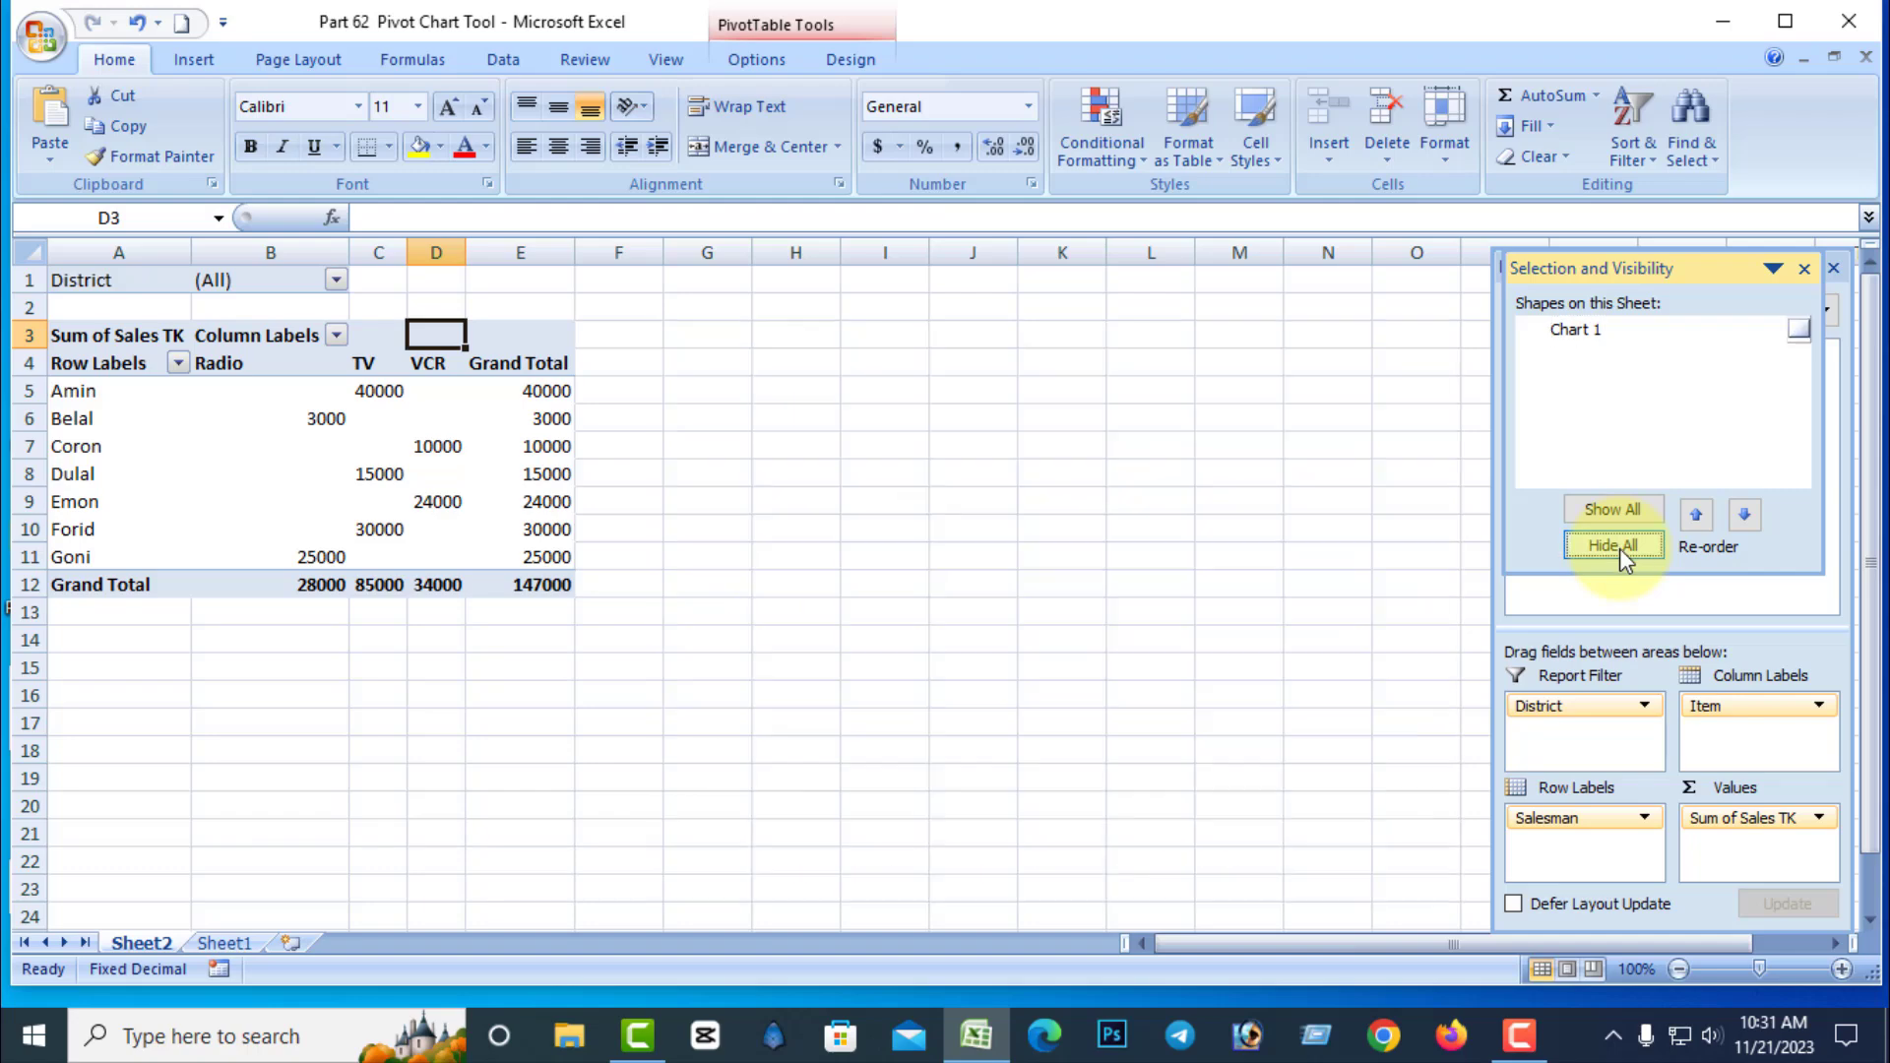
left_click(1620, 516)
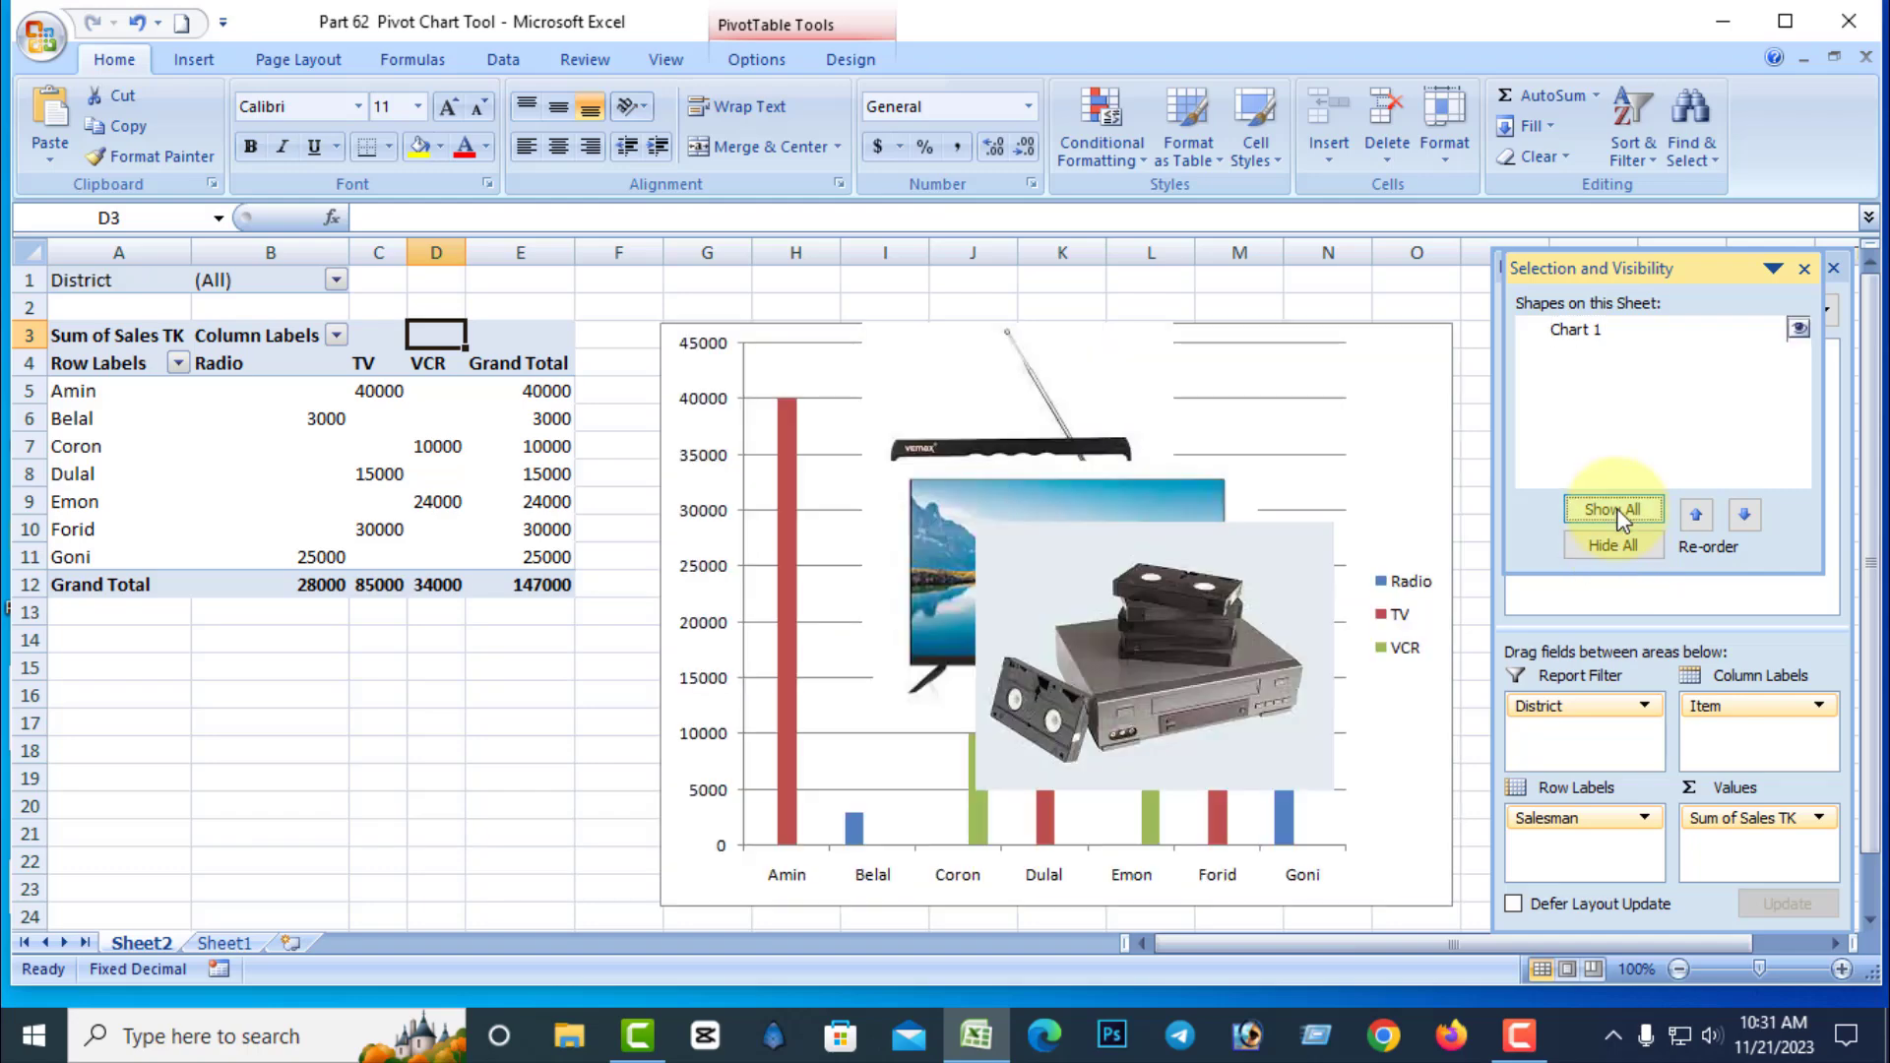
left_click(1804, 272)
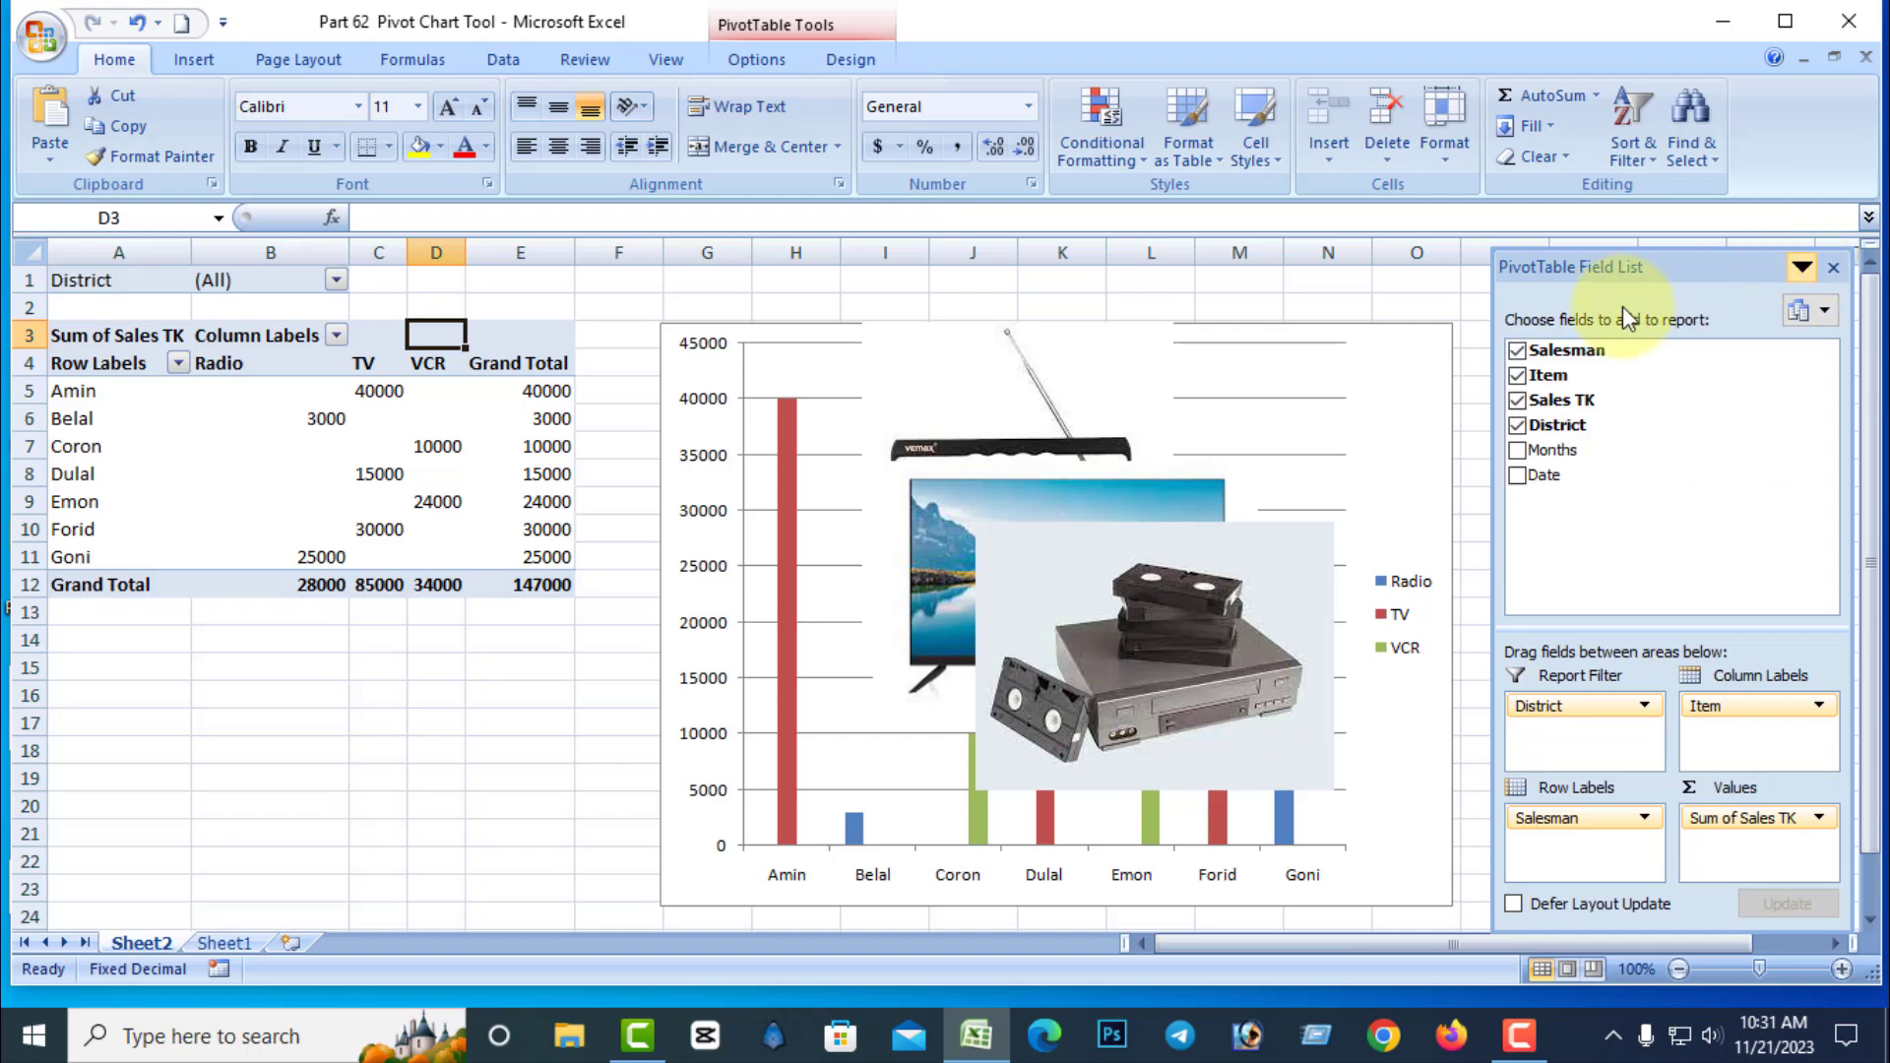
Step: Select the VCR, TV and radio pictures together and align them with Align Center
left_click(1244, 561)
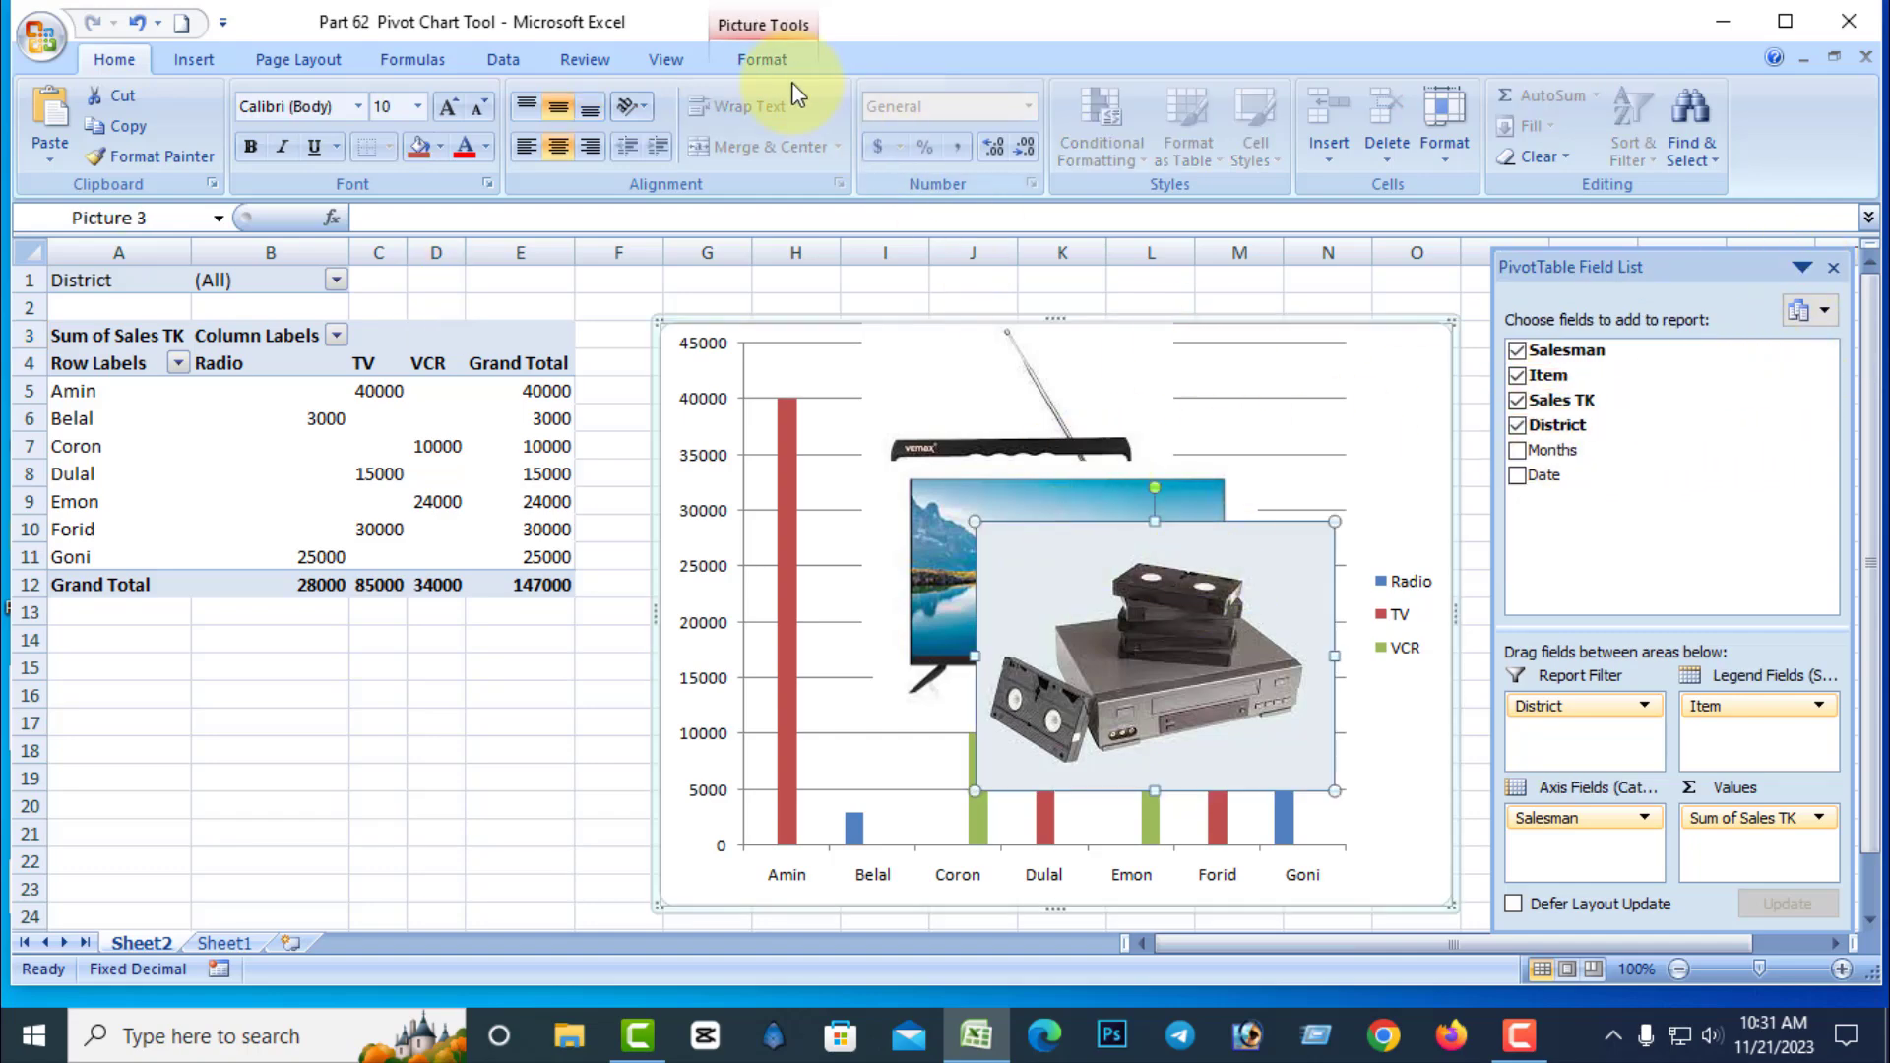
left_click(768, 61)
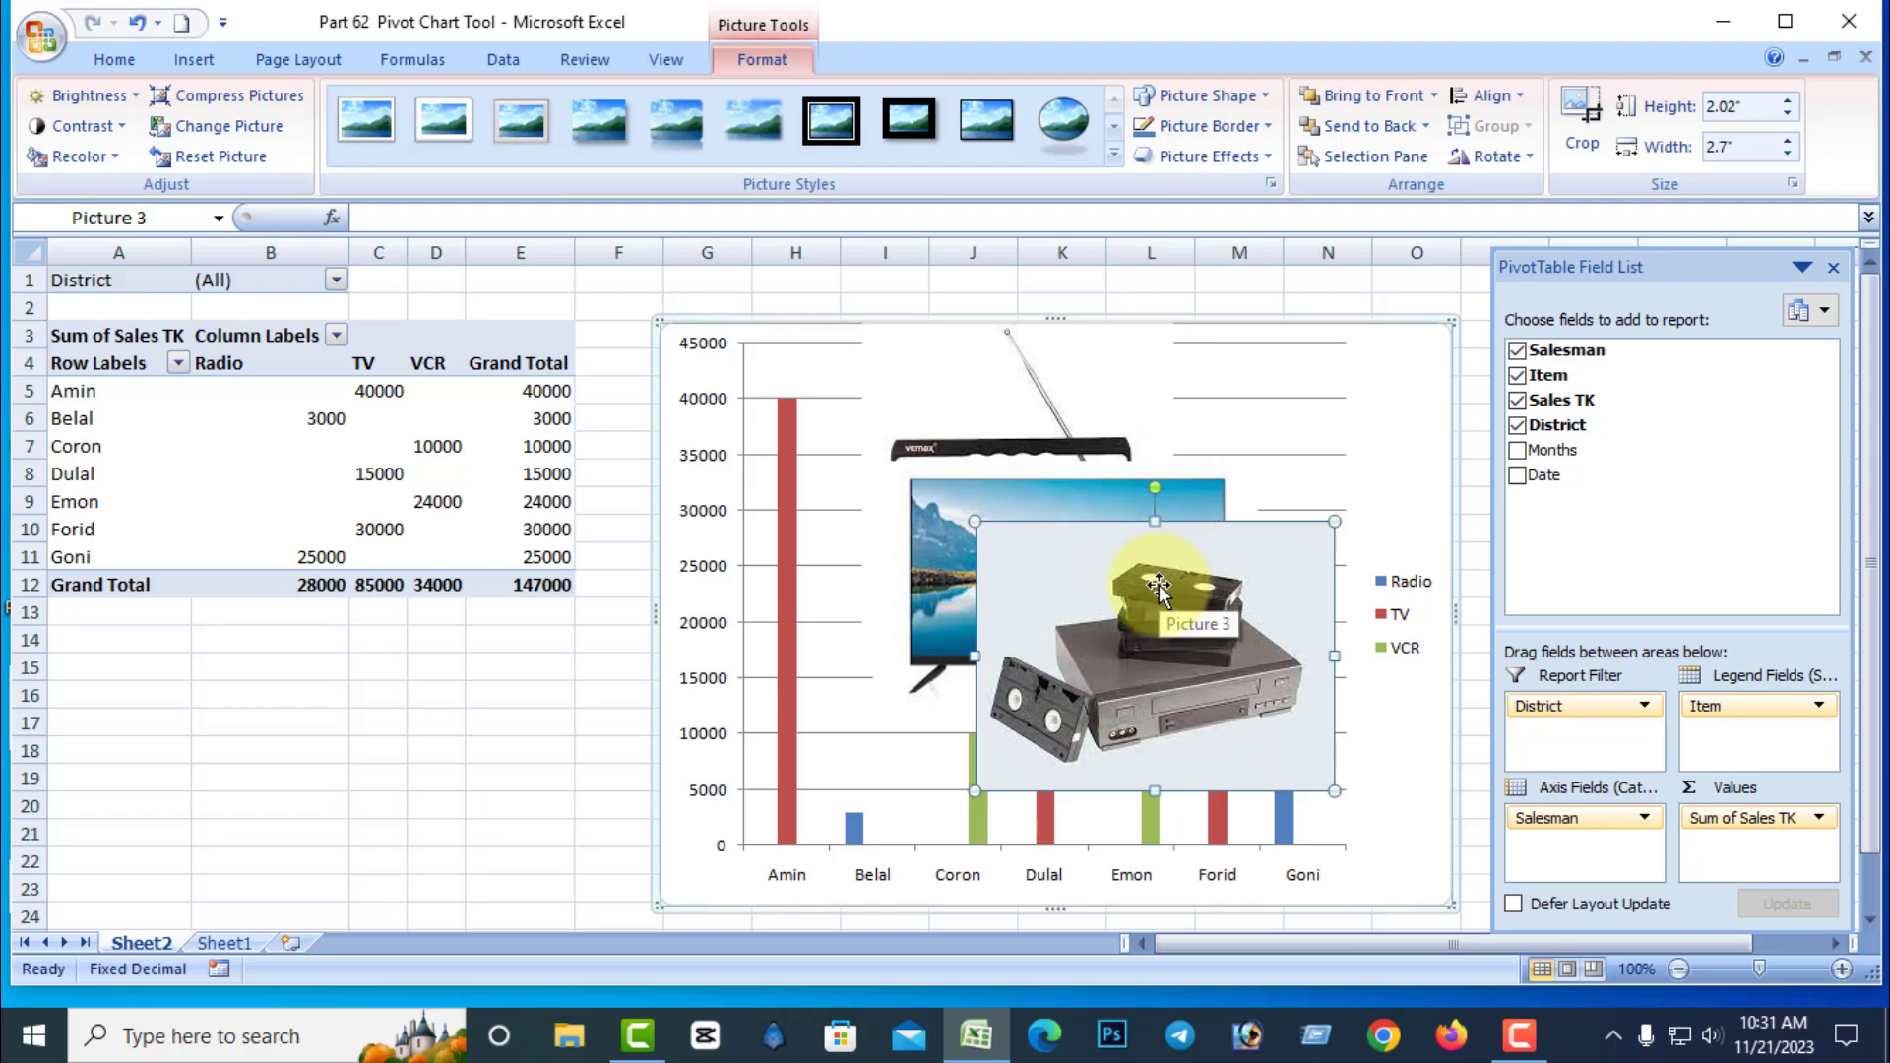
left_click(961, 553, "ctrl")
left_click(949, 439, "ctrl")
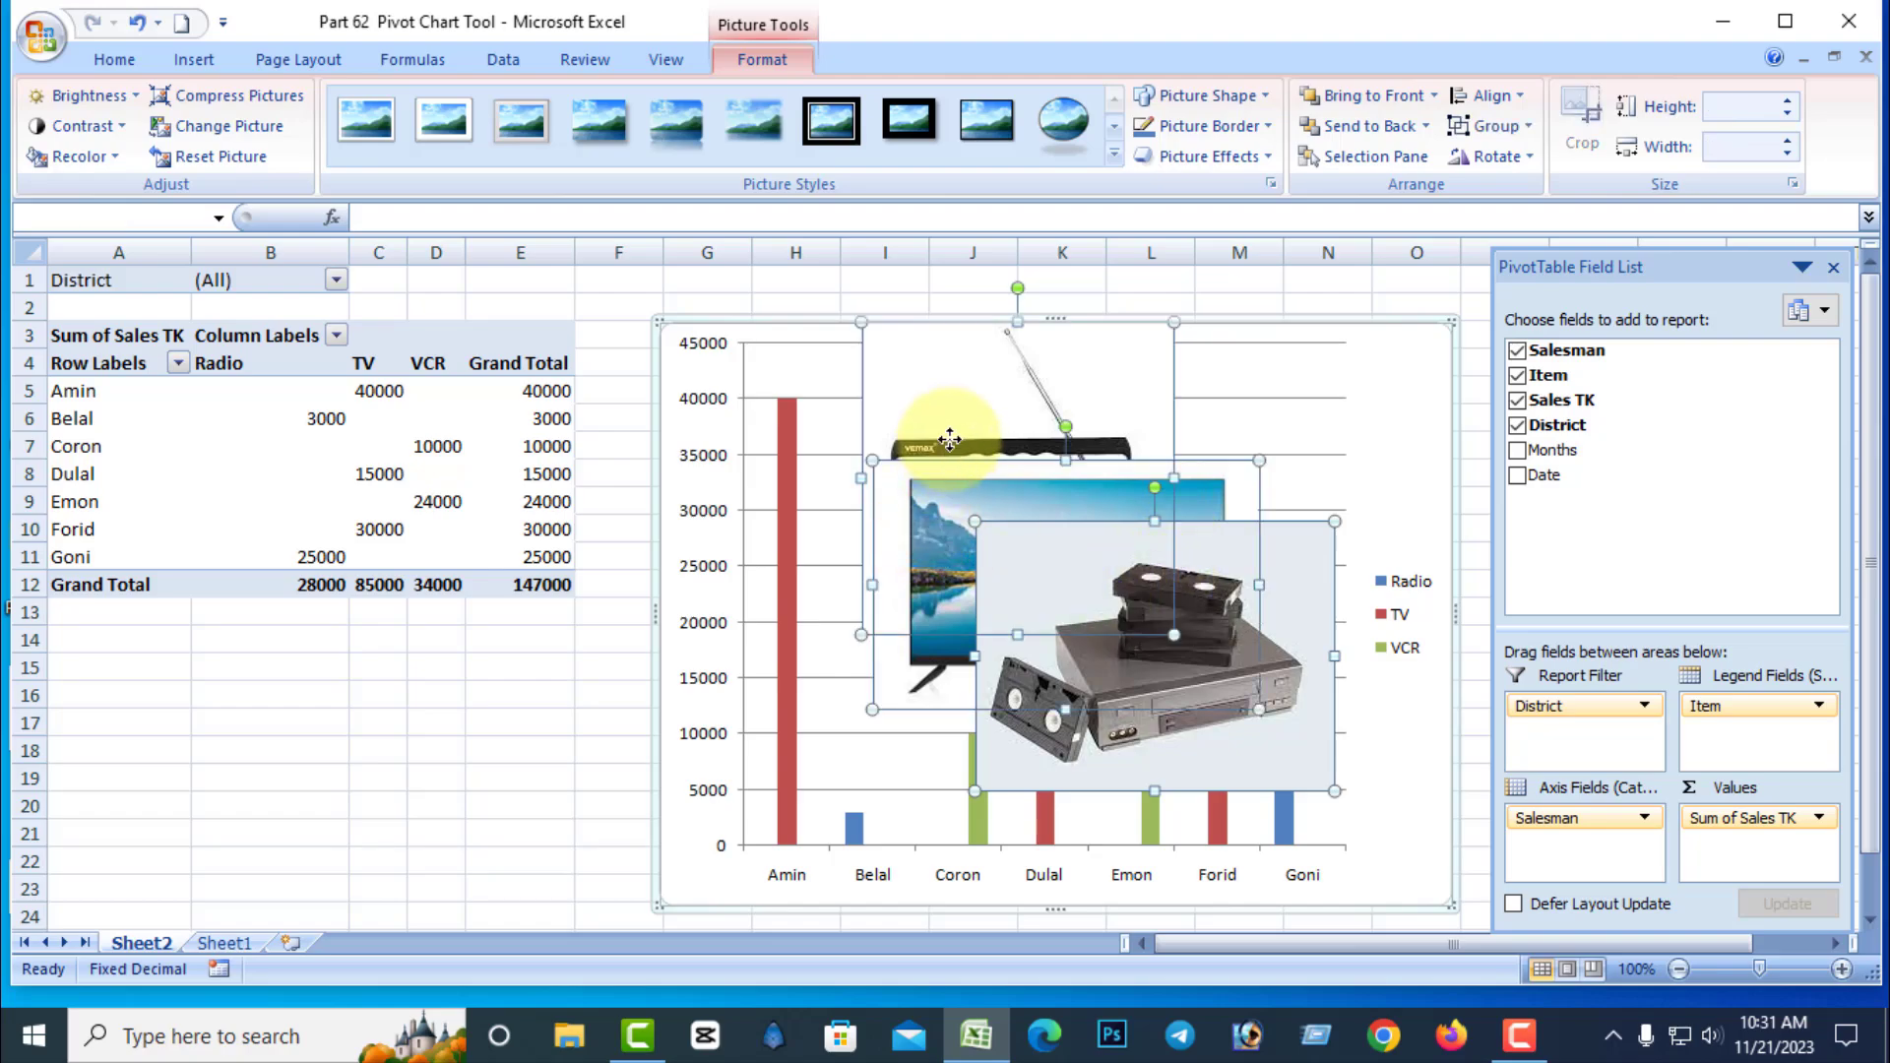
left_click(1523, 96)
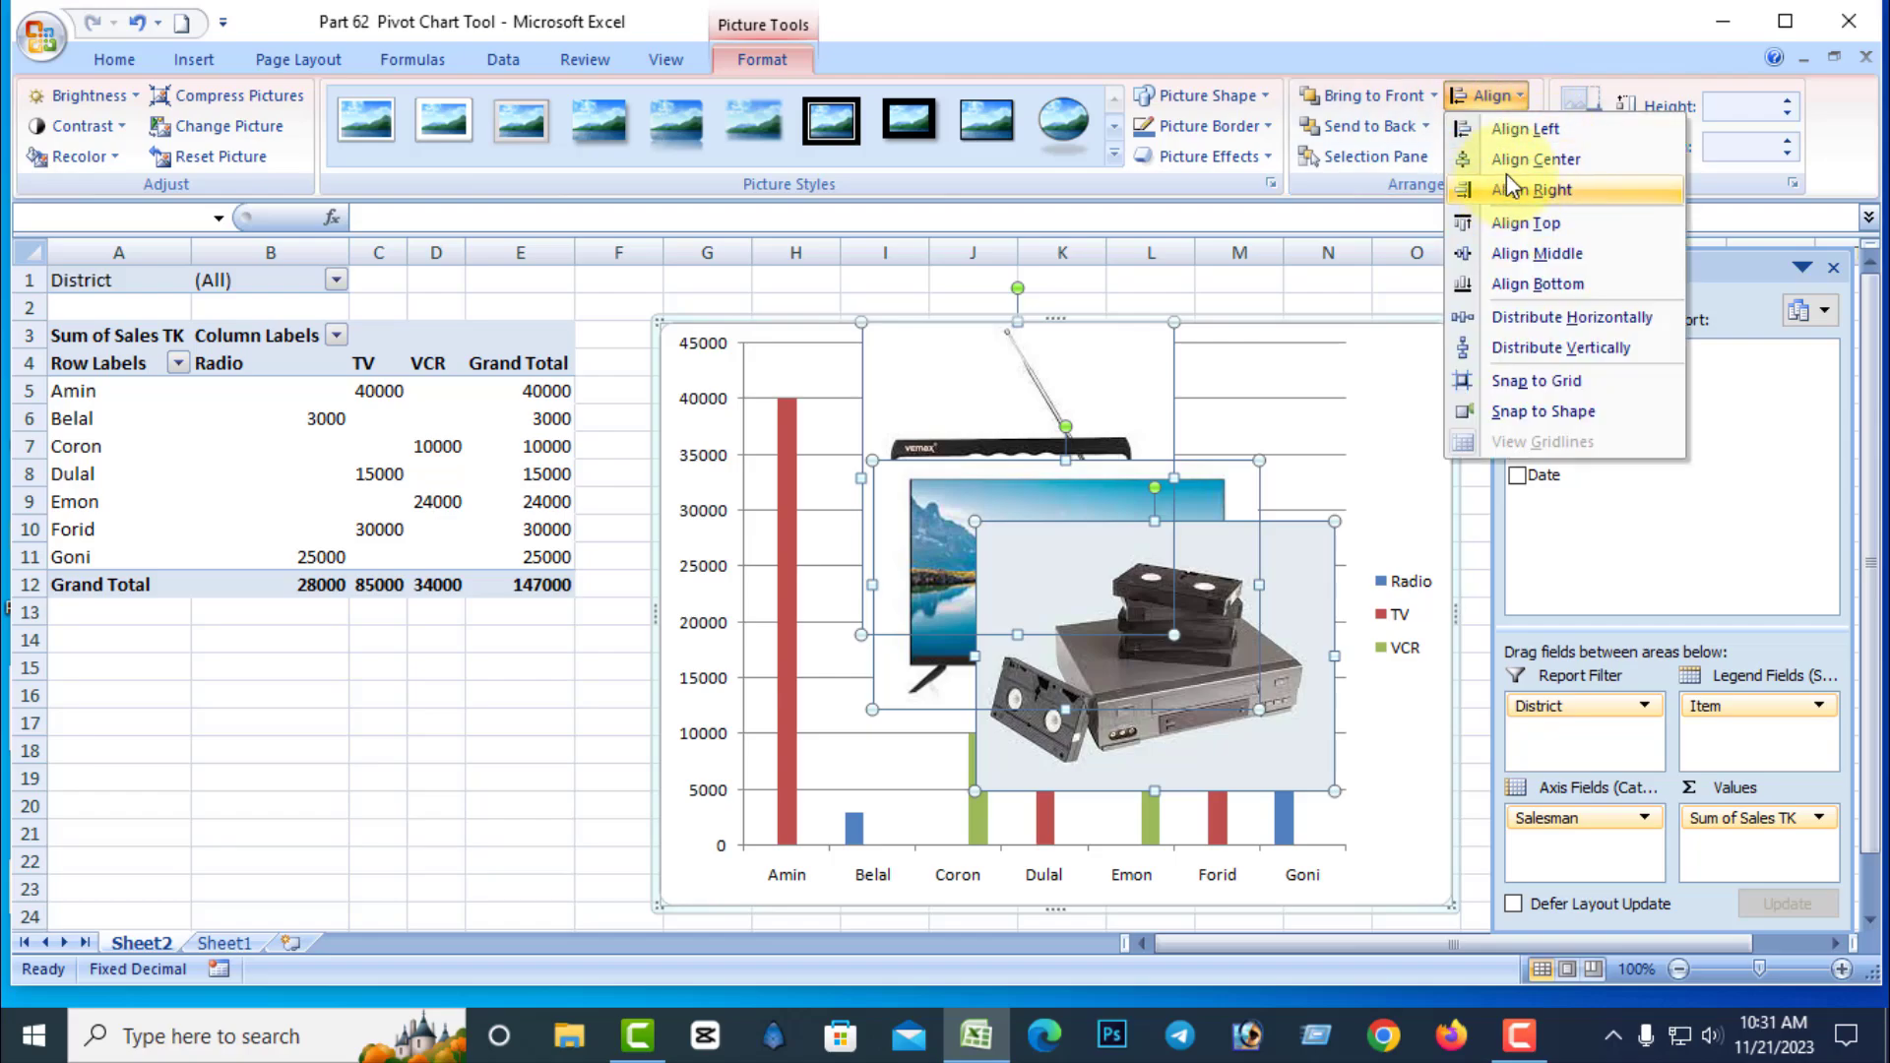
left_click(1574, 162)
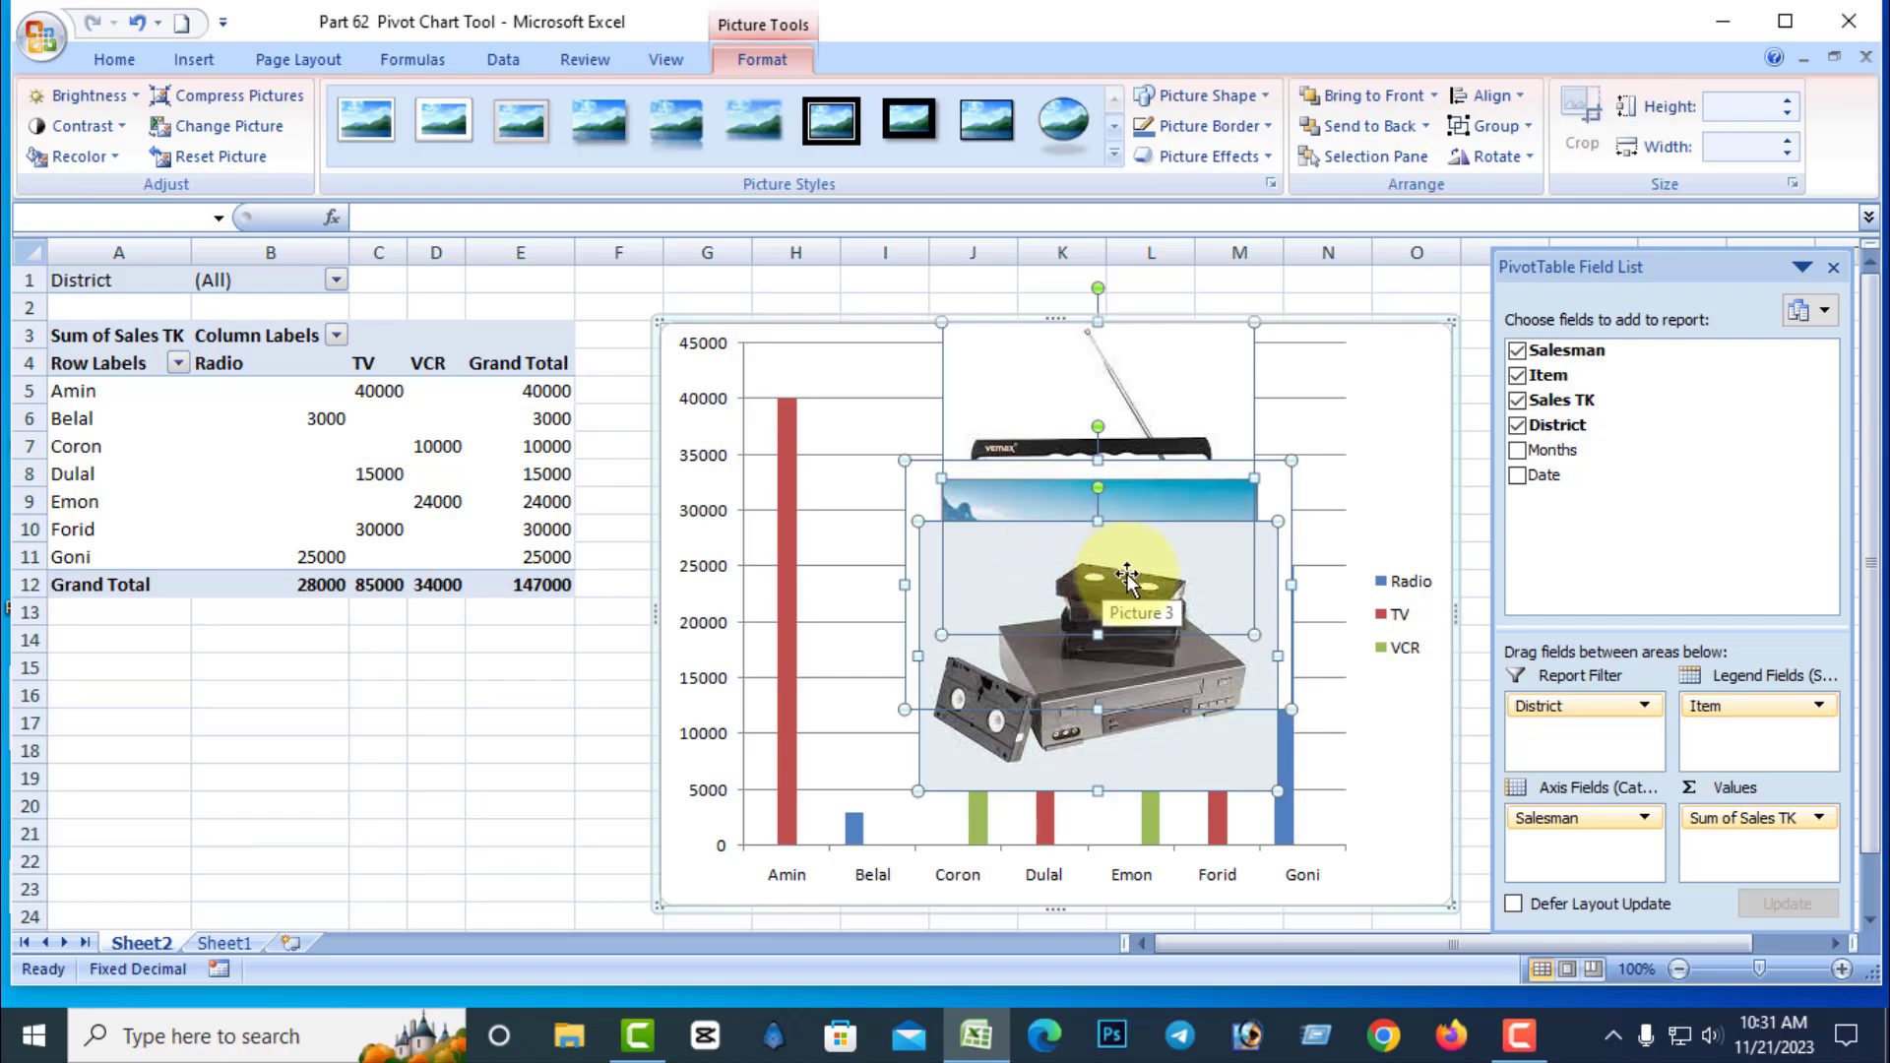
Step: Undo the Align Center alignment of the three pictures, and try Align Middle on them before undoing that too
key("ctrl+z")
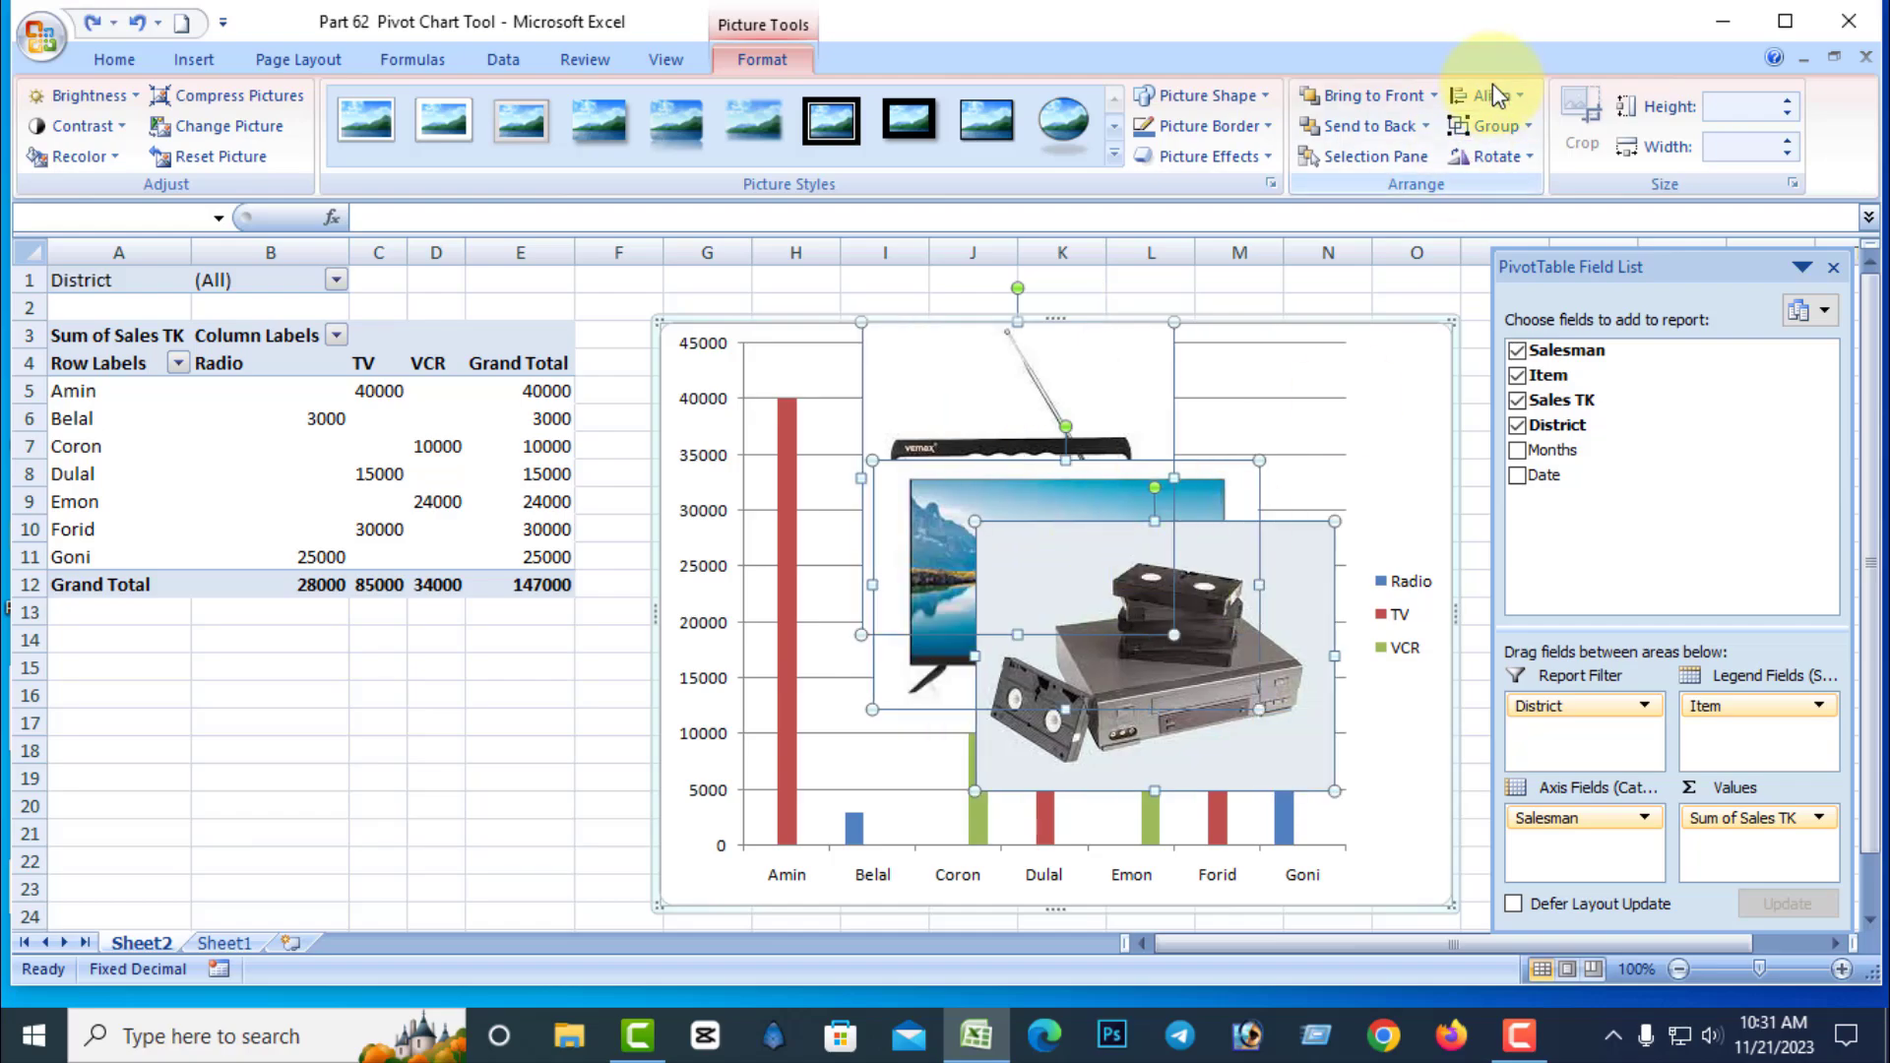
left_click(1524, 99)
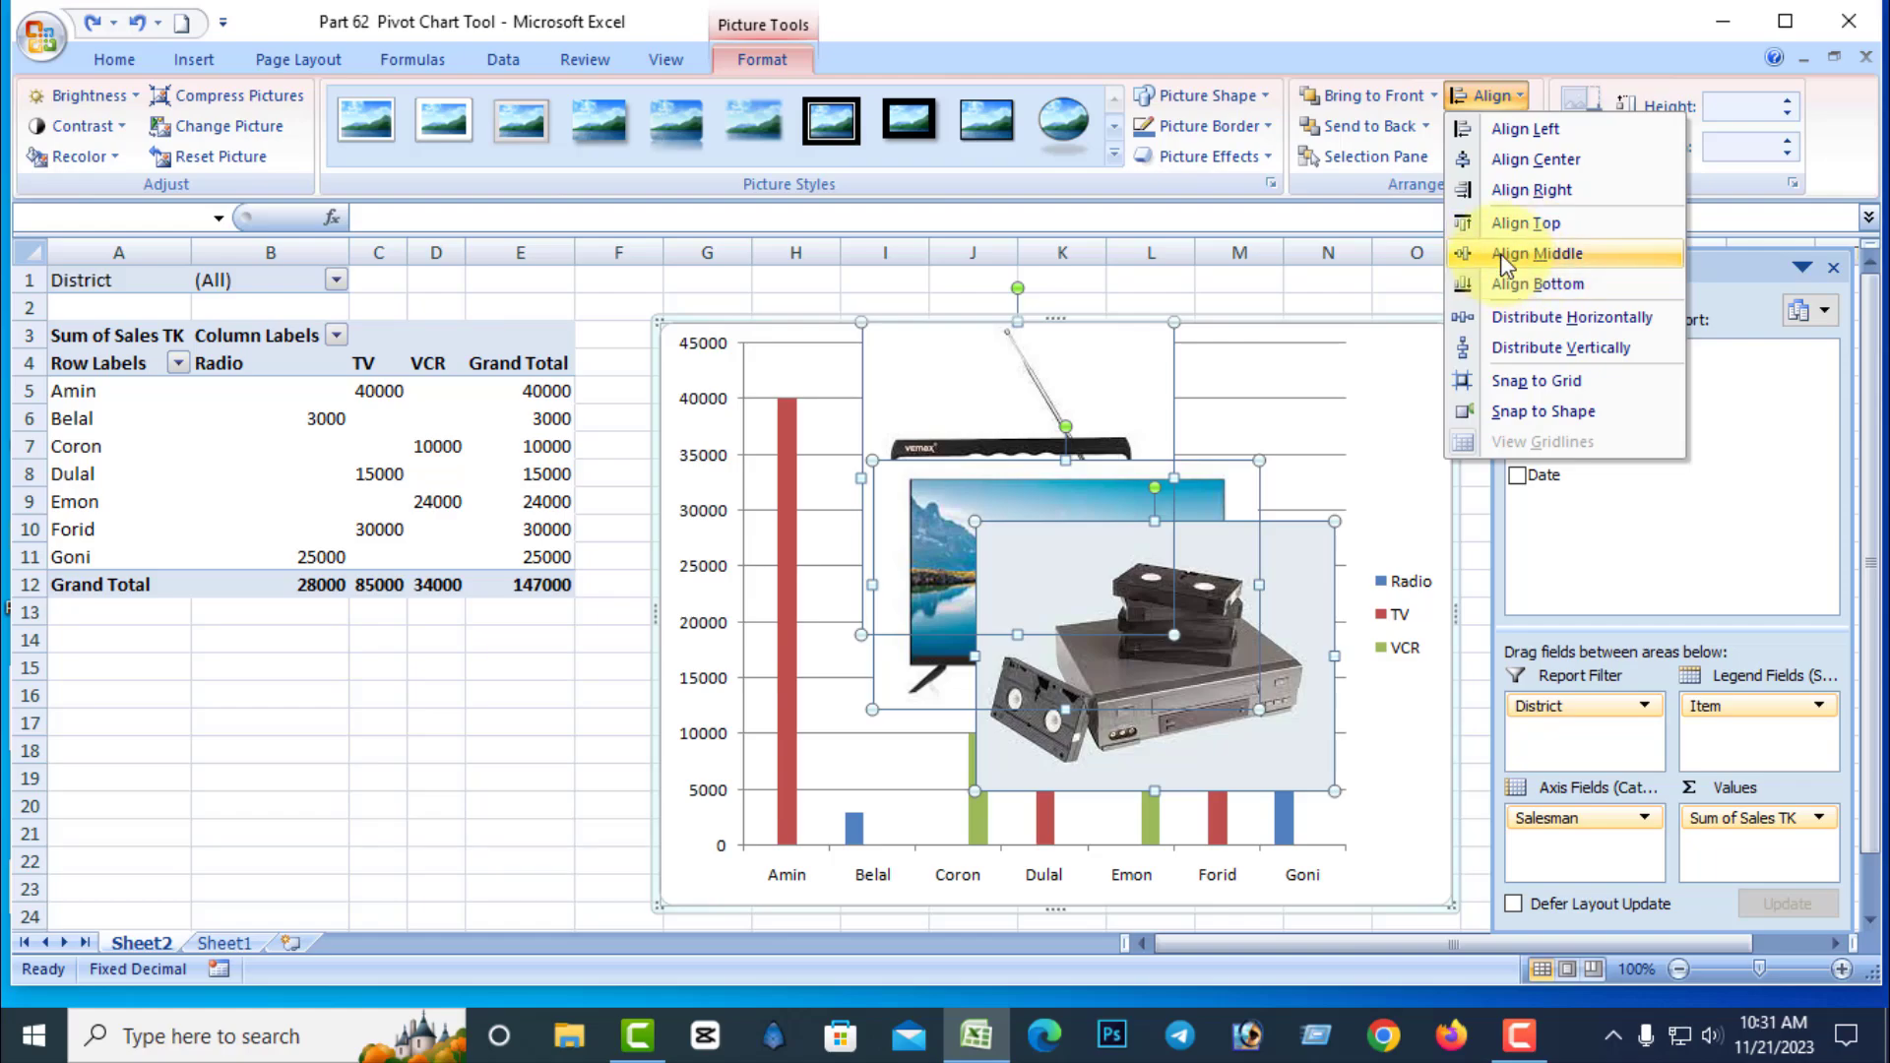
left_click(1552, 258)
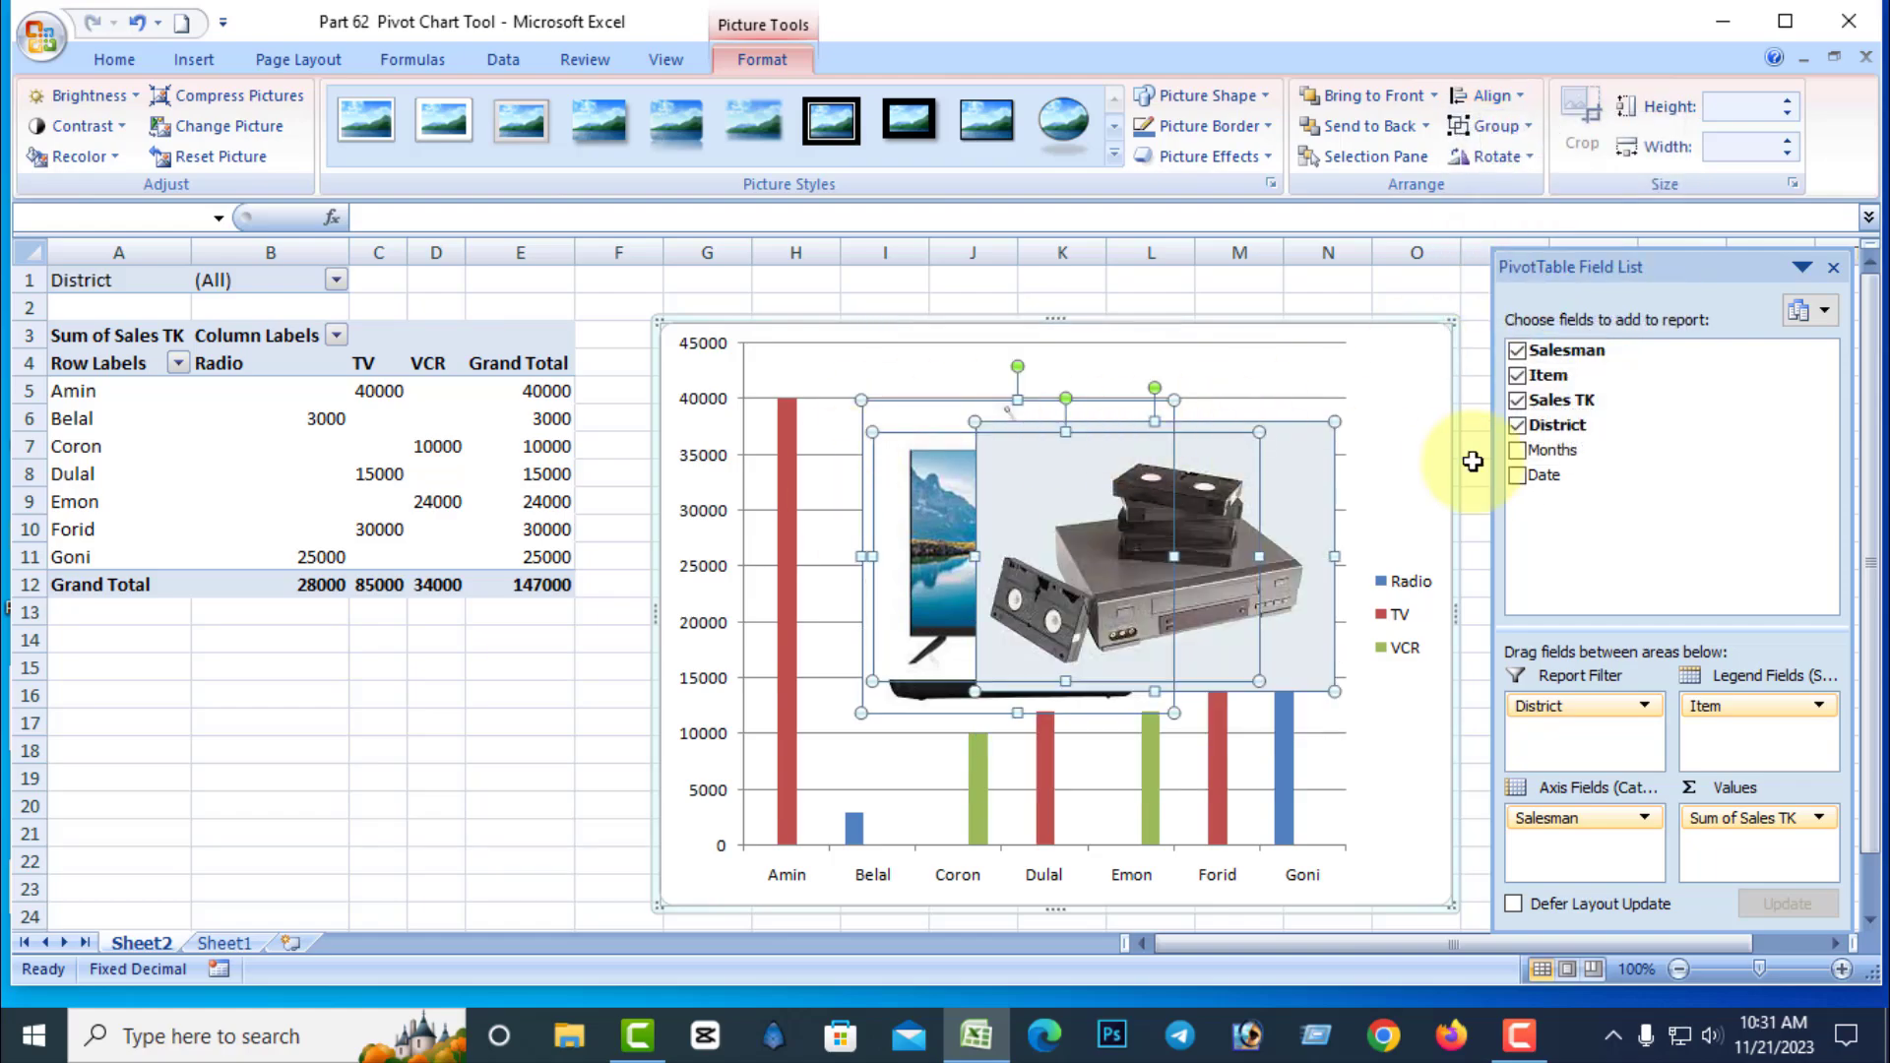
key("ctrl+z")
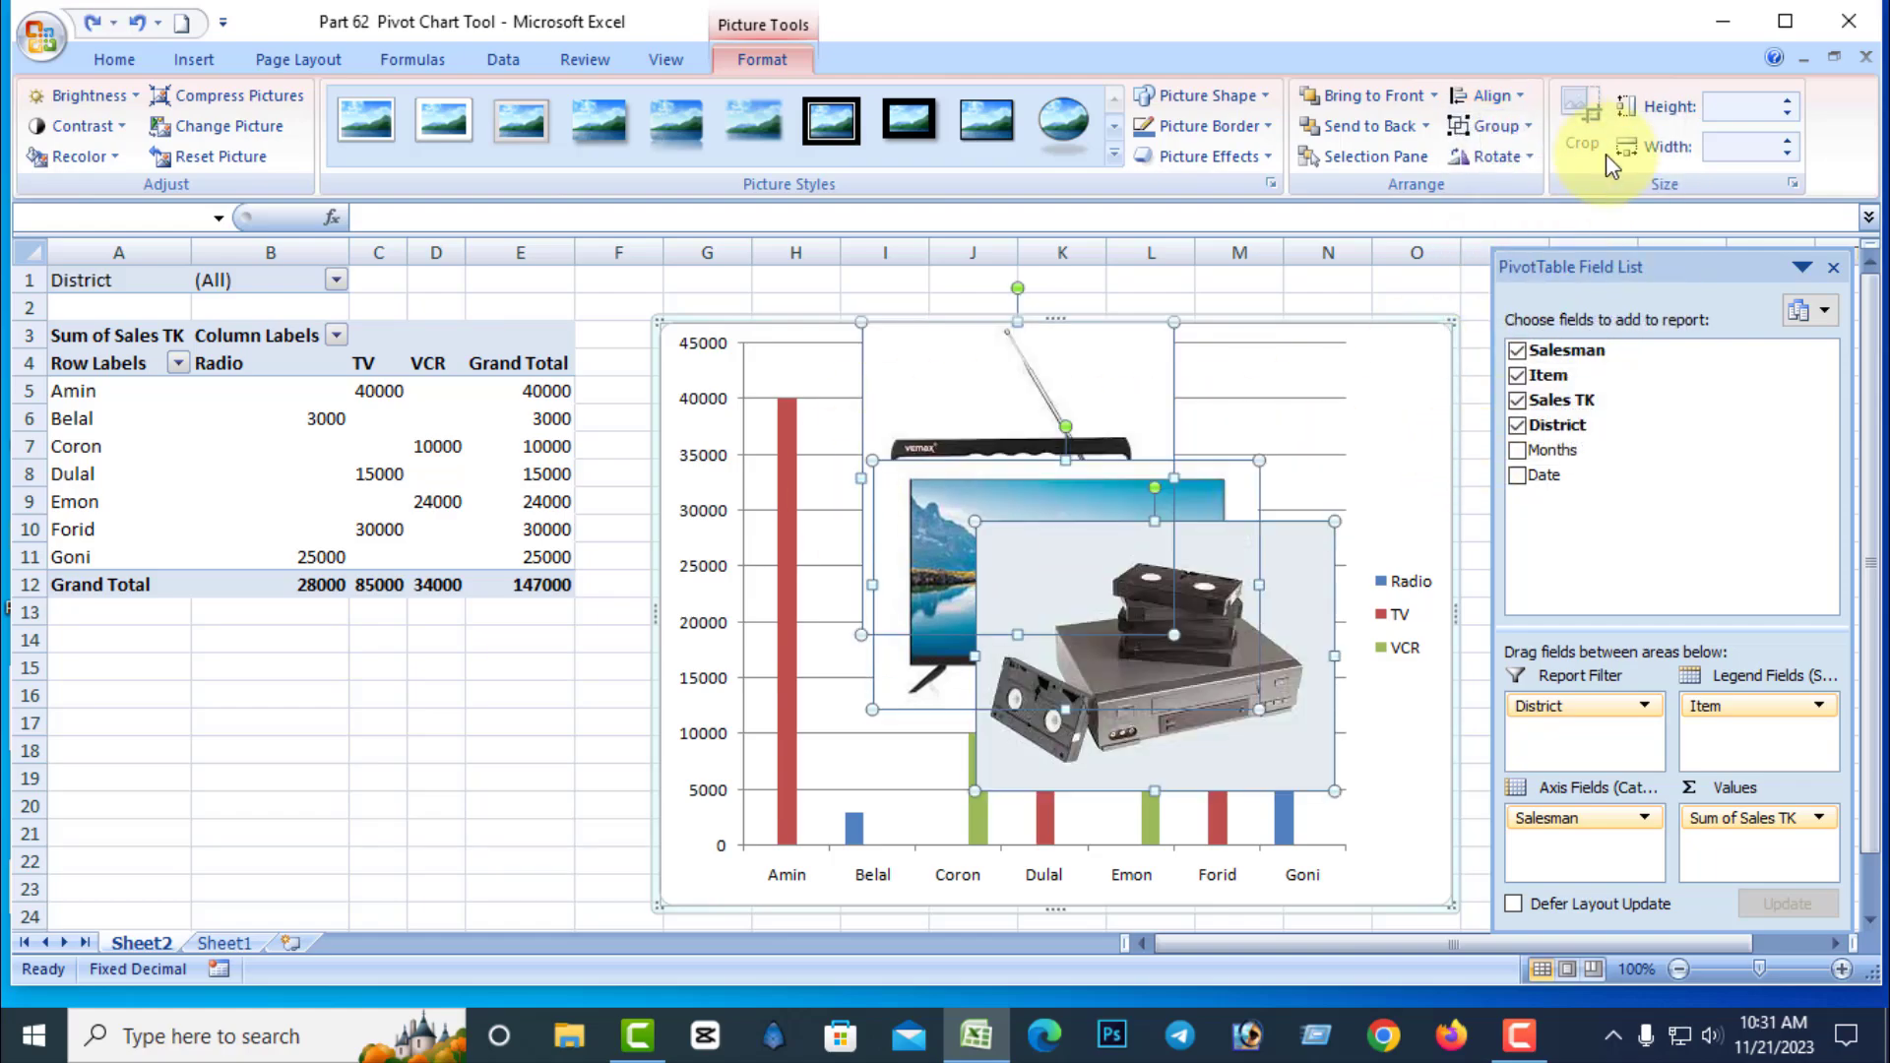
Step: Try Align Left and Align Right on the three selected pictures, undoing each alignment
left_click(1525, 98)
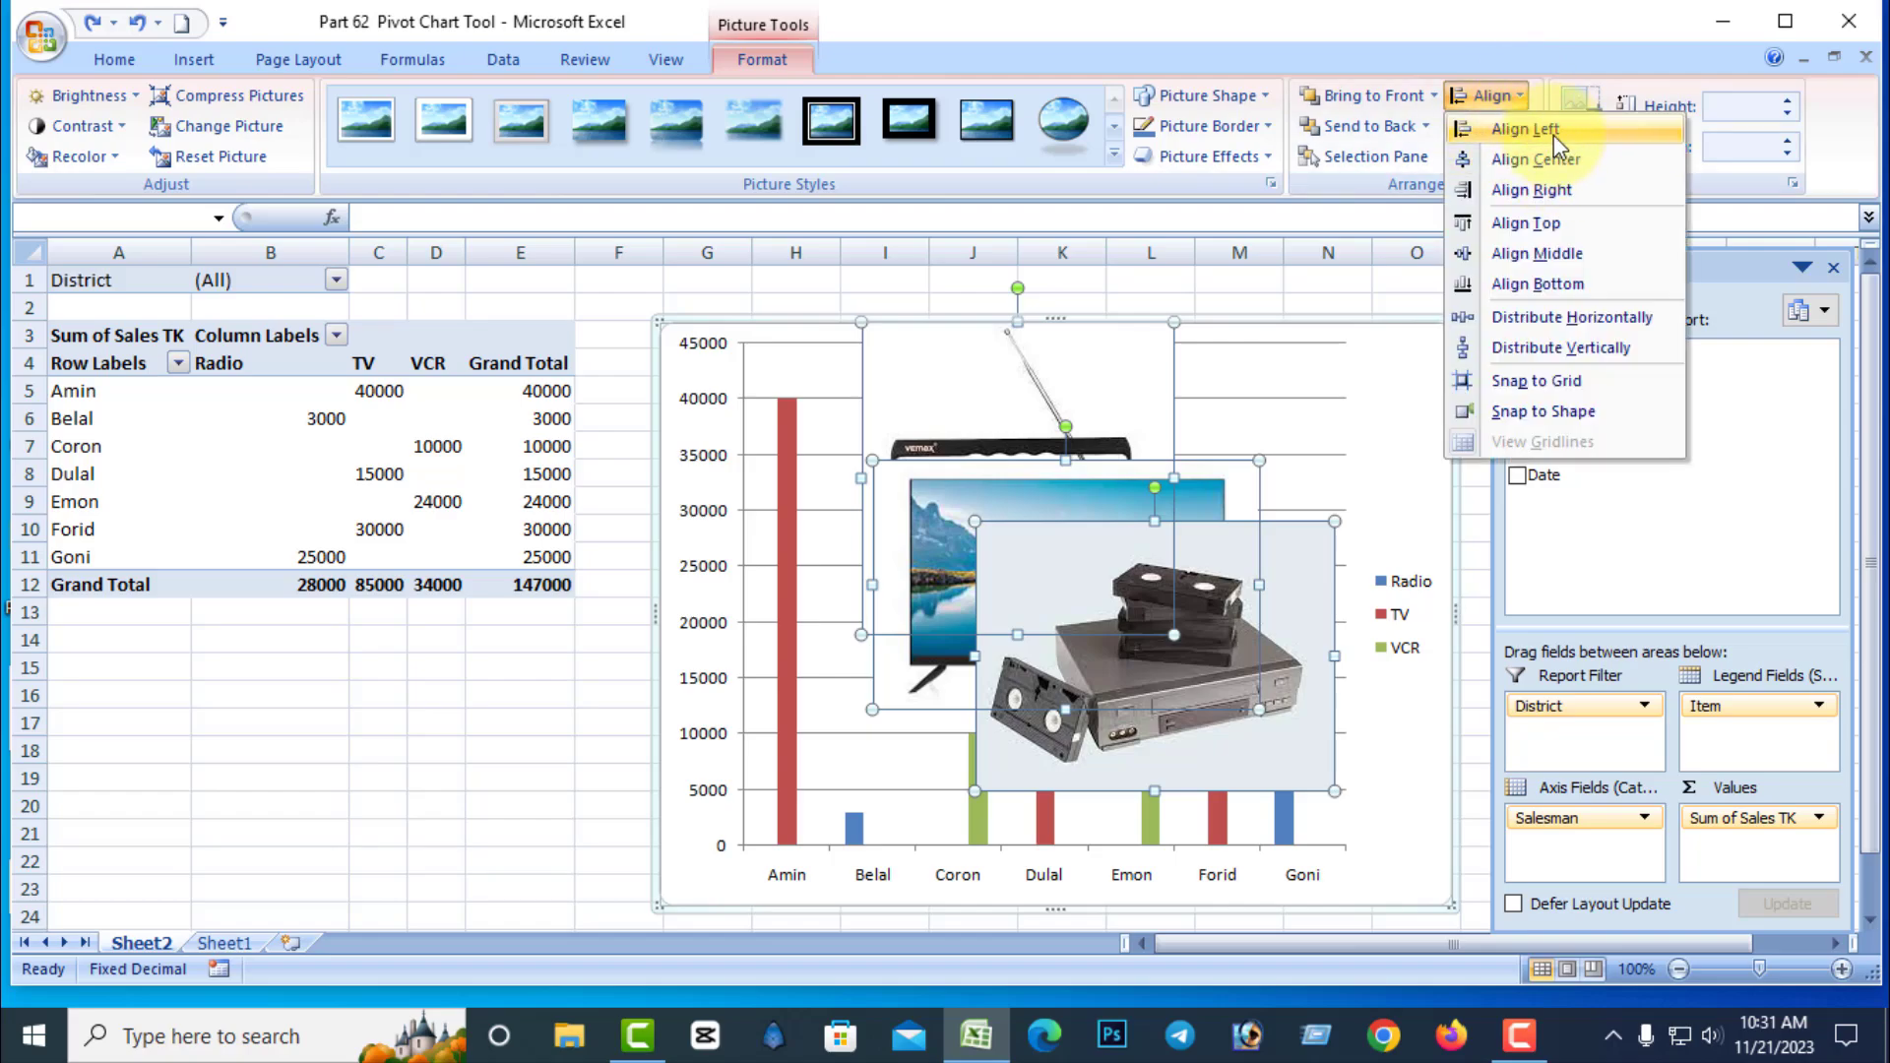
left_click(1547, 136)
key("ctrl+z")
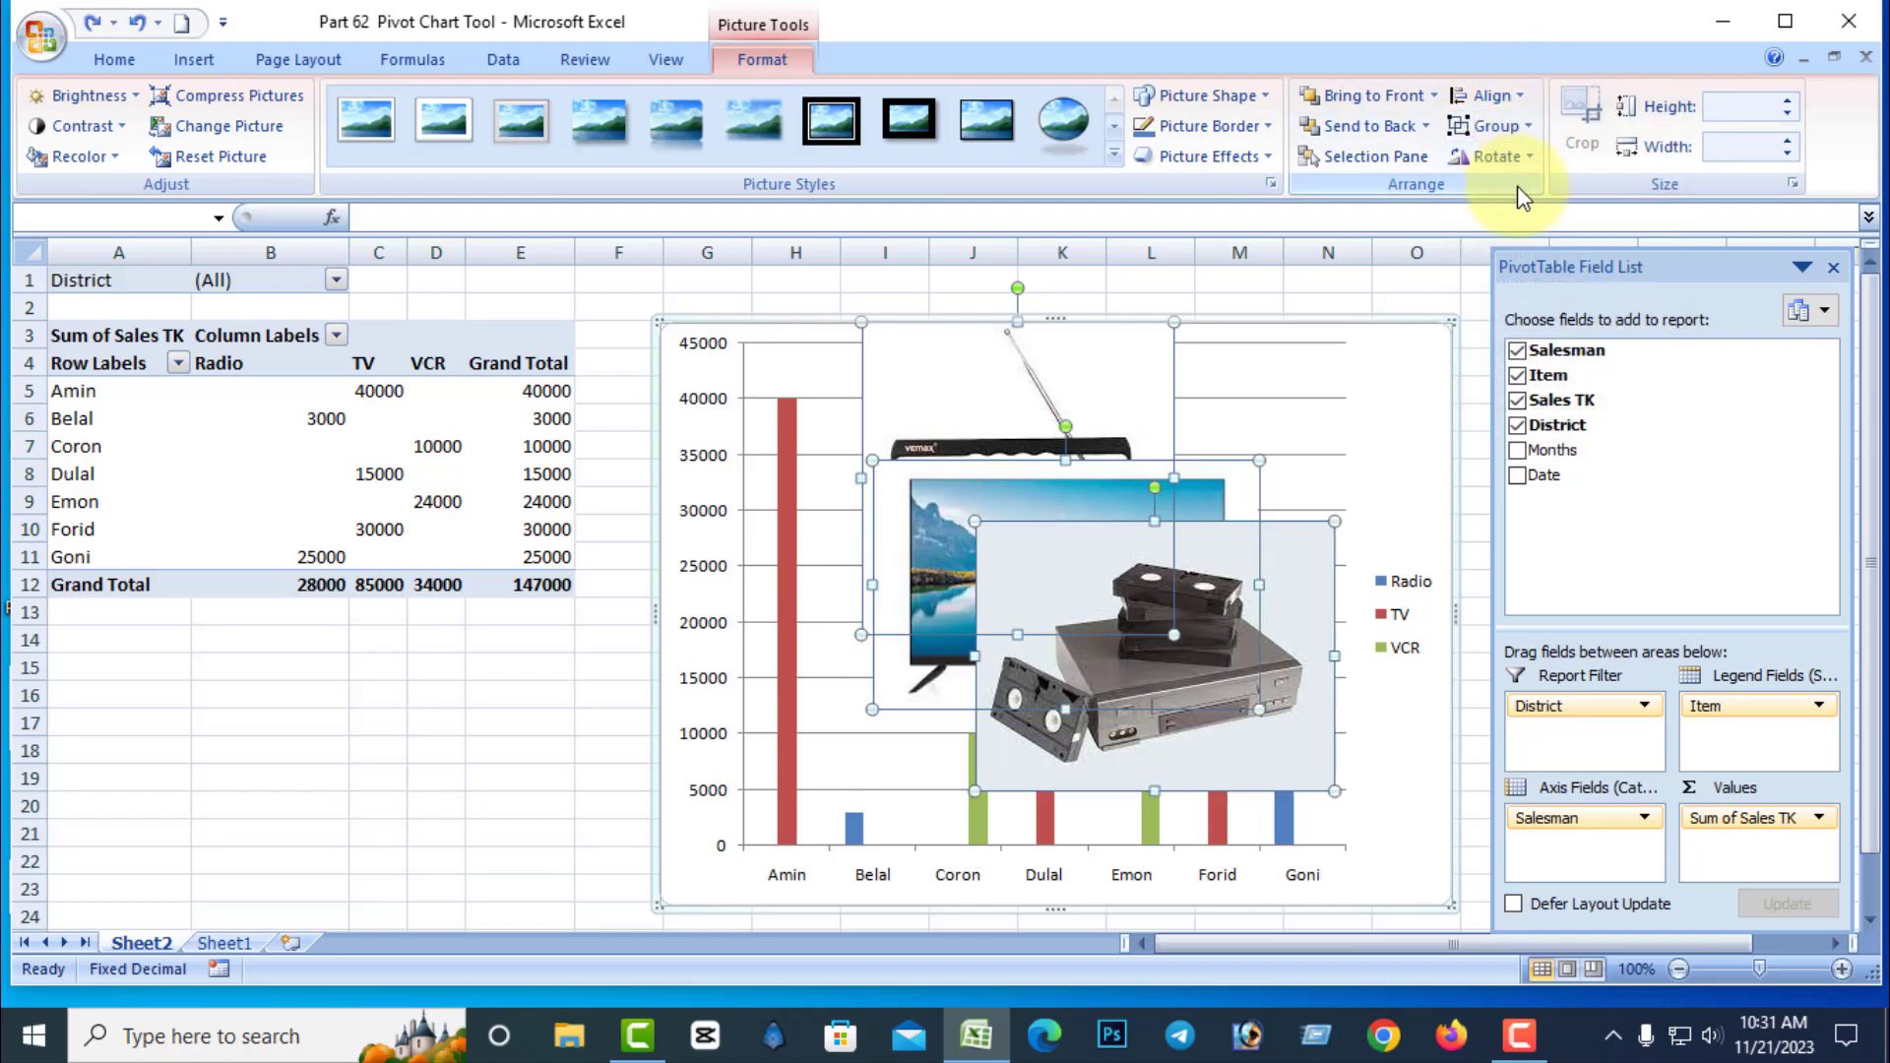
left_click(1516, 95)
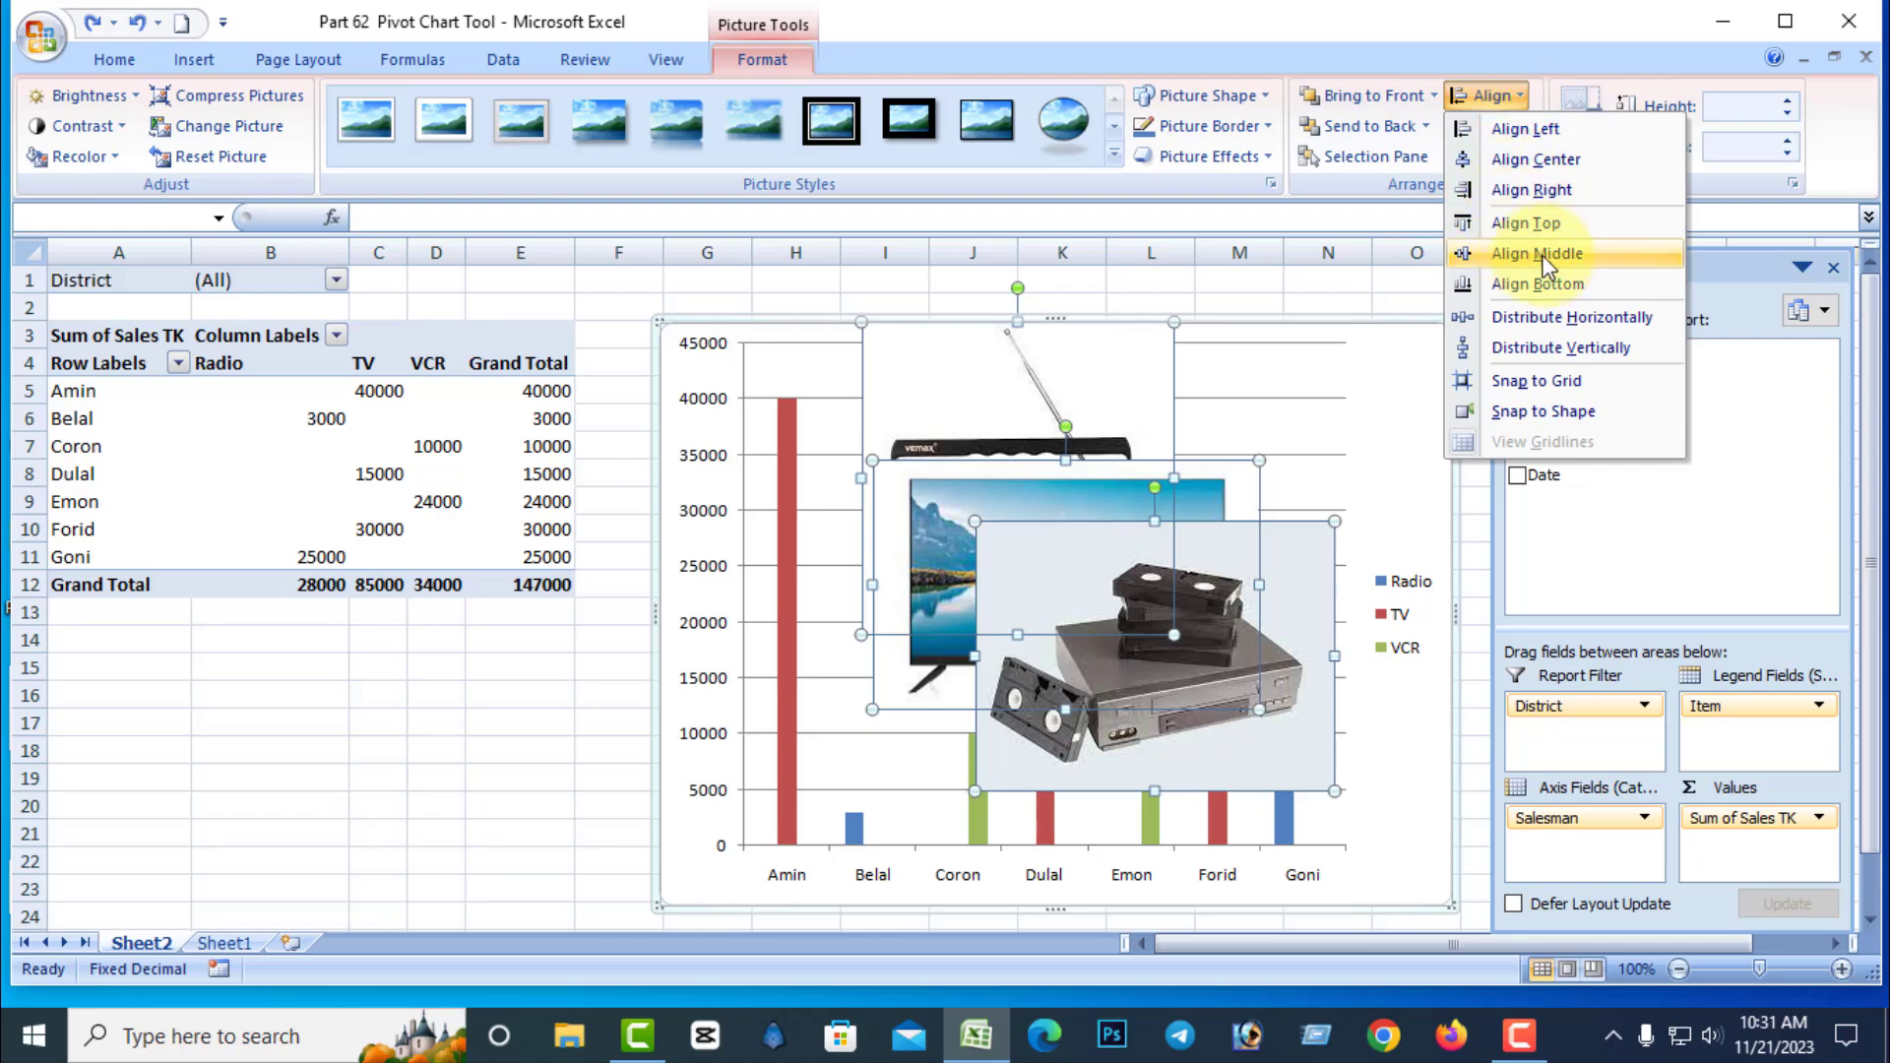
left_click(1577, 194)
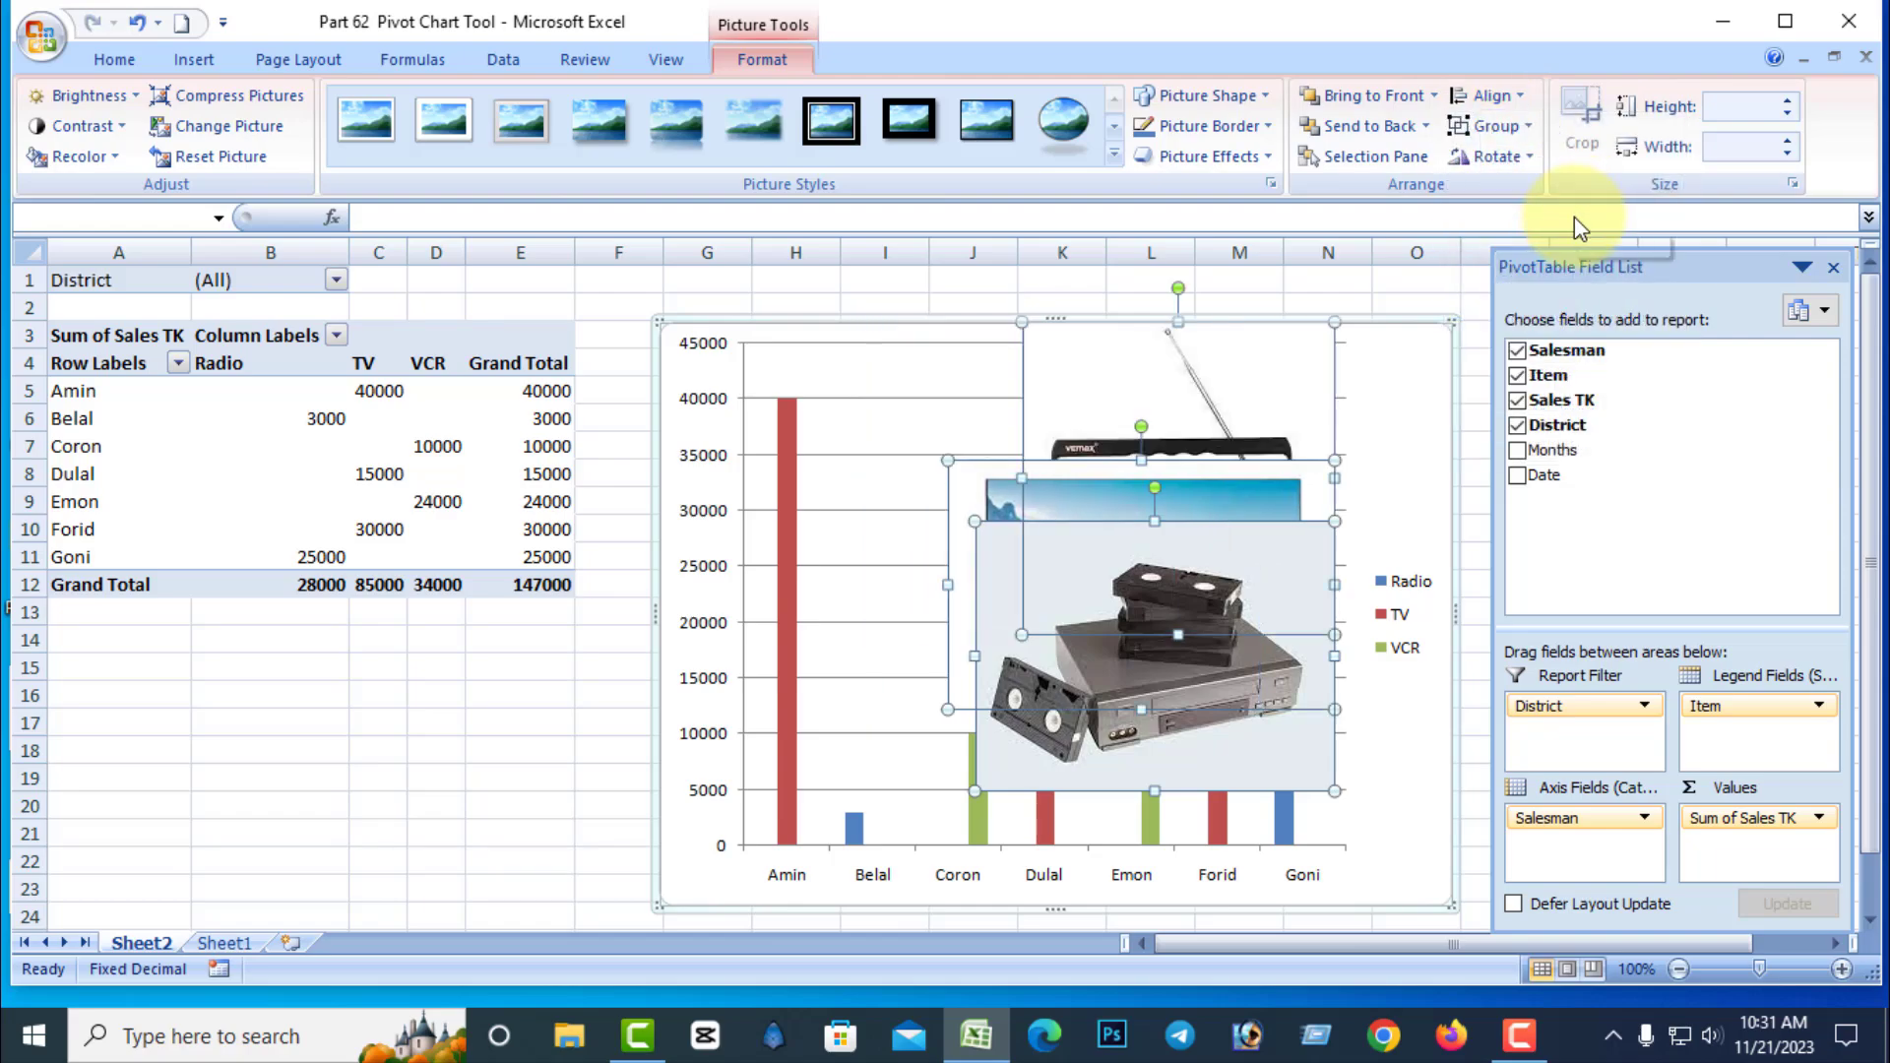
key("ctrl+z")
Step: Try Distribute Horizontally on the three selected pictures, undo it, and try Distribute Vertically
left_click(1516, 96)
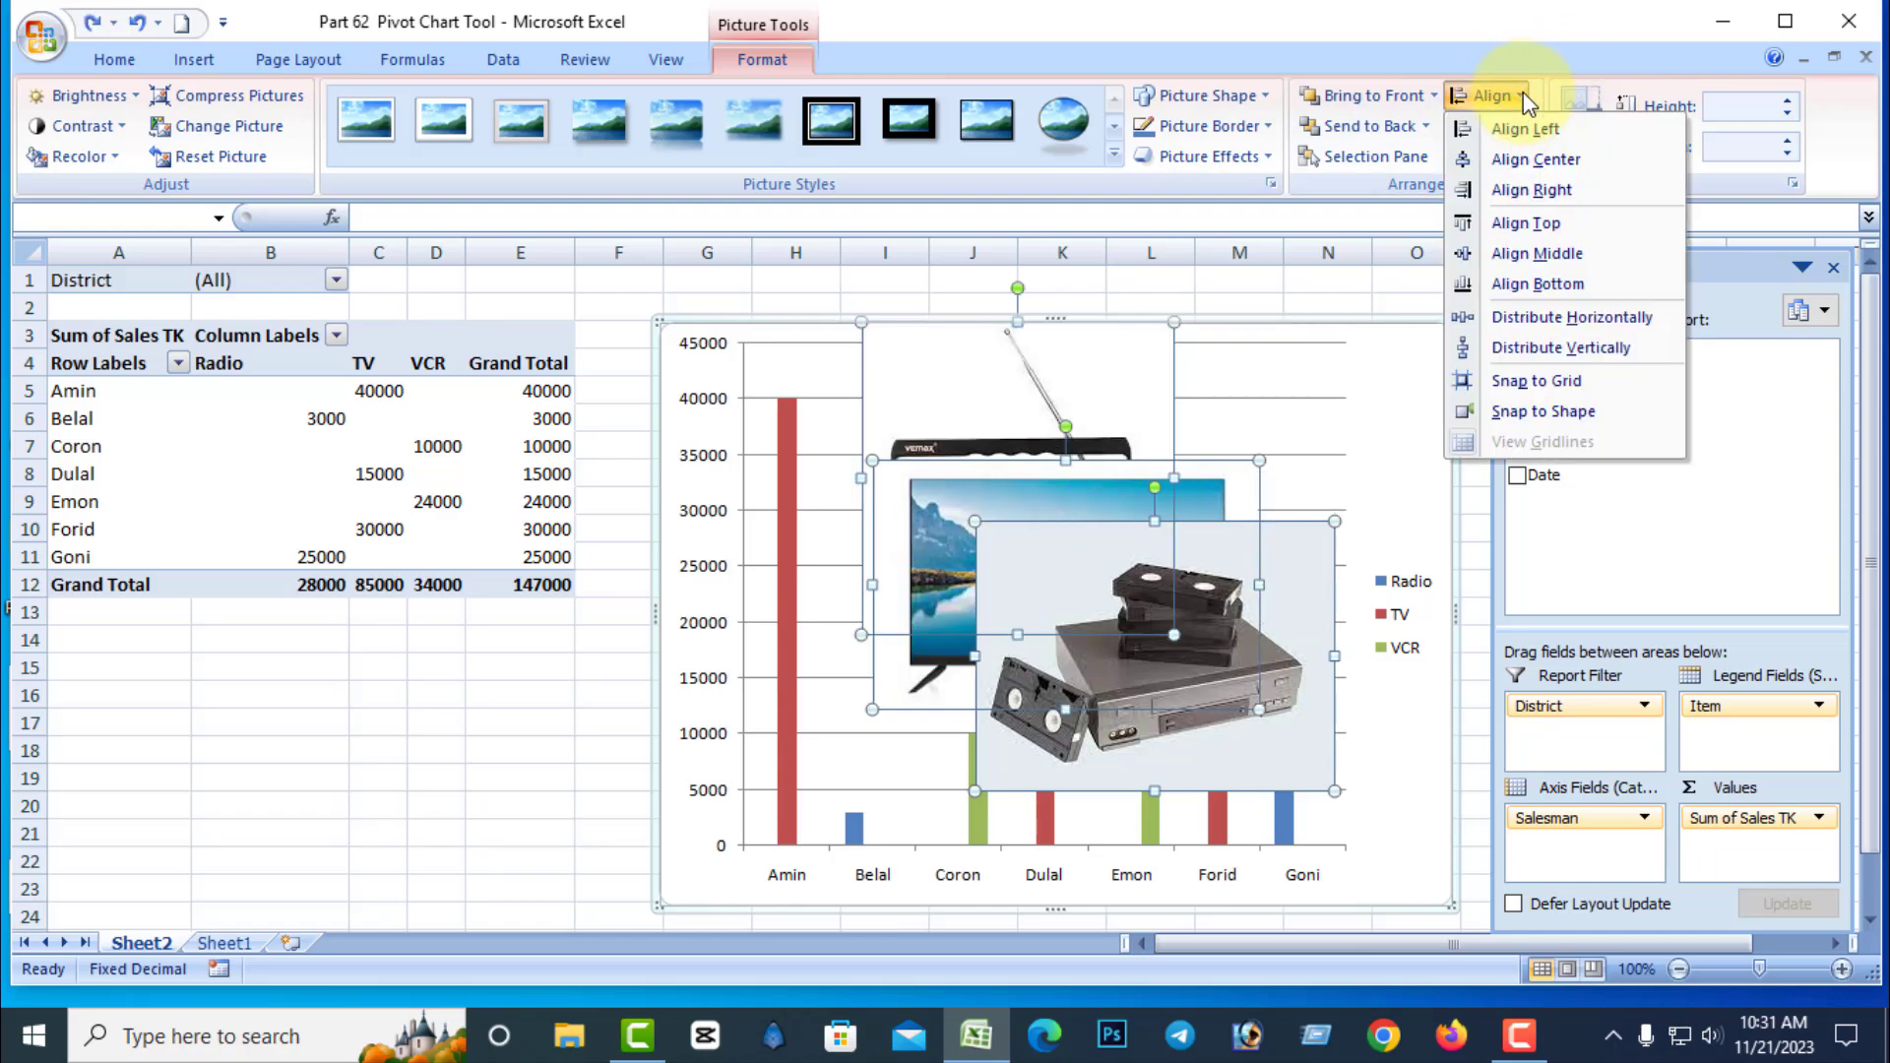
left_click(1614, 325)
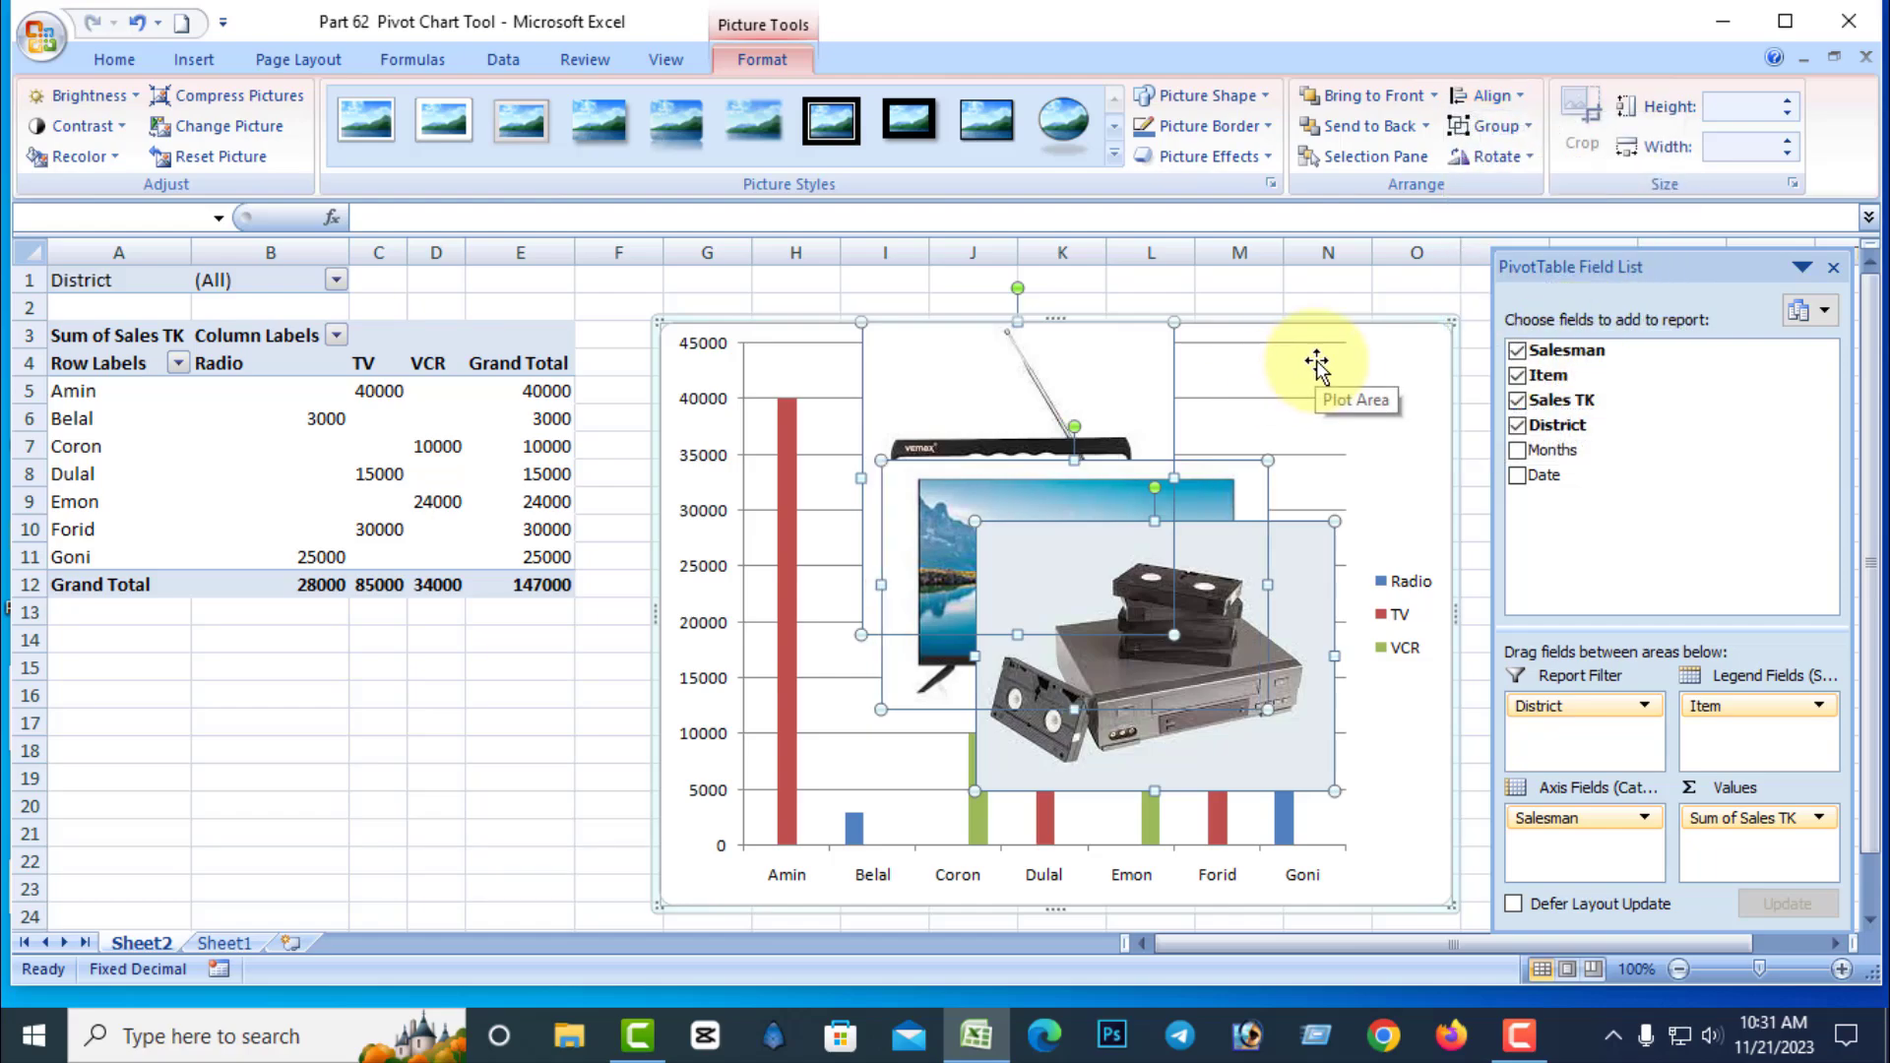
key("ctrl+z")
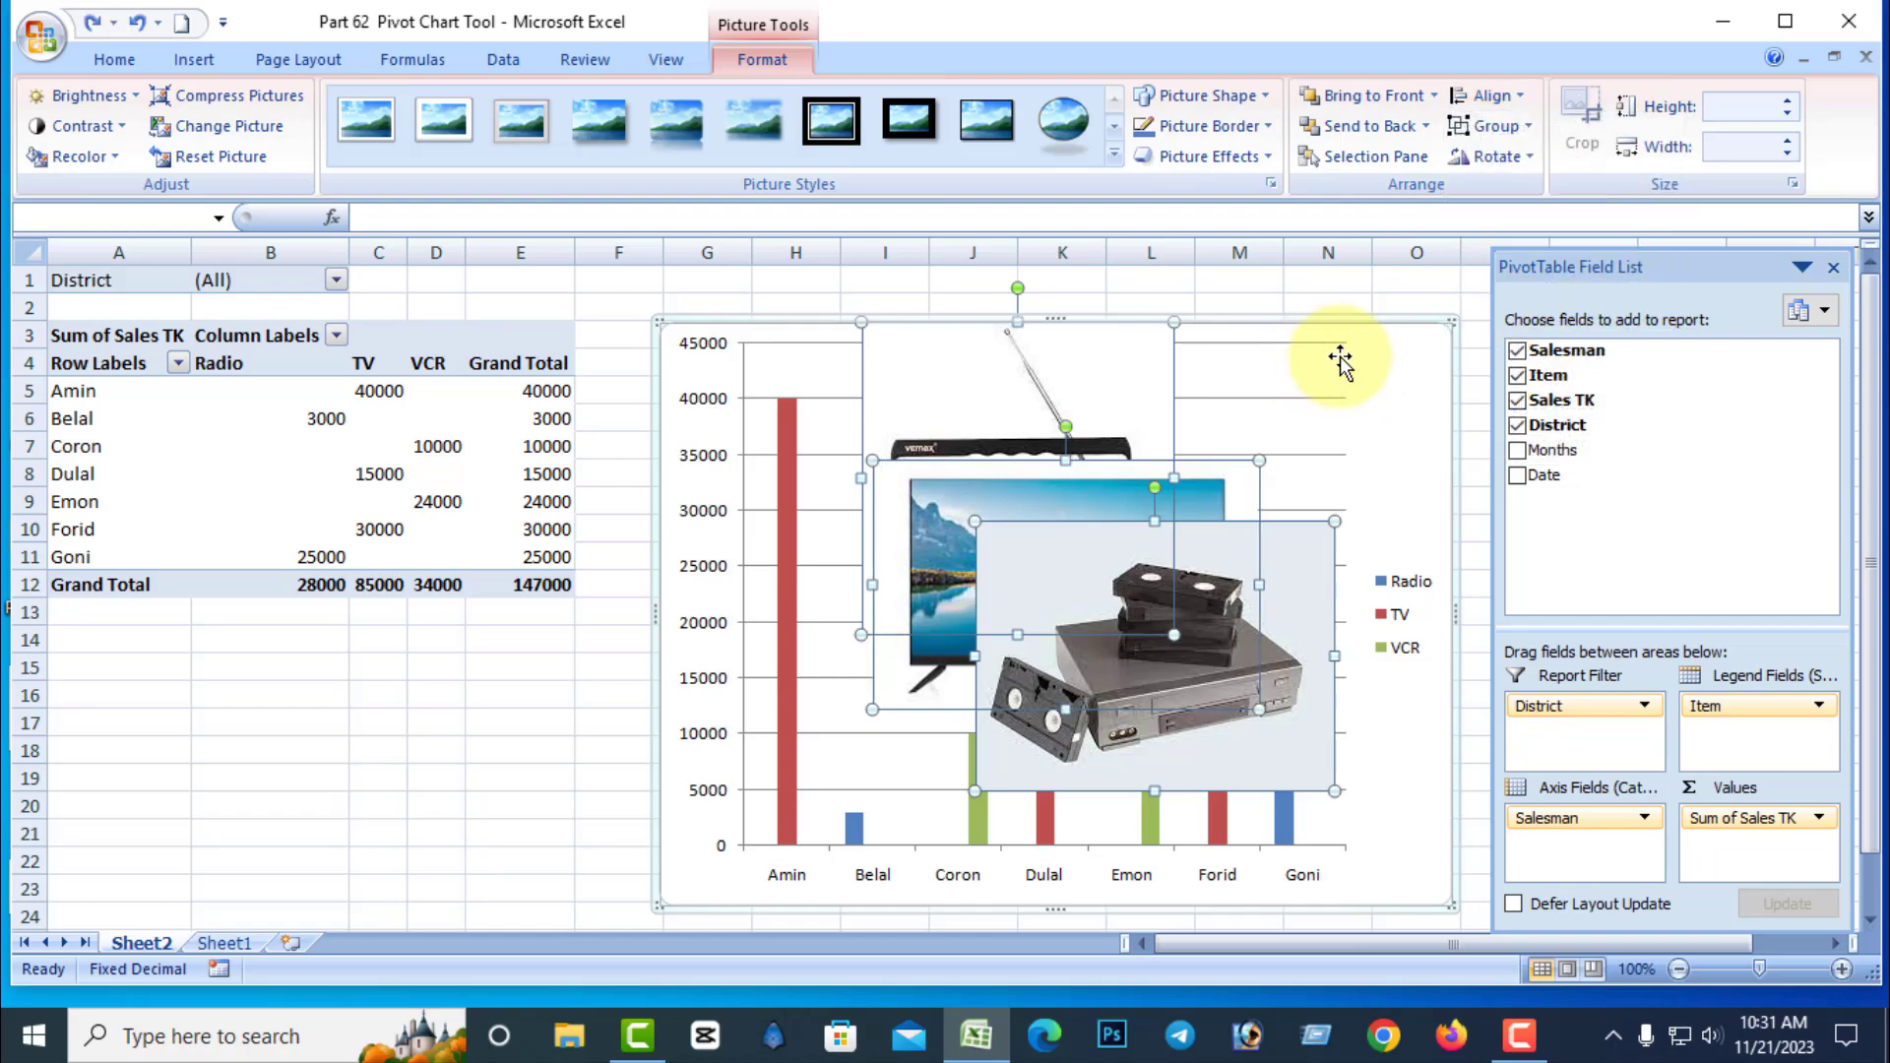
left_click(1511, 96)
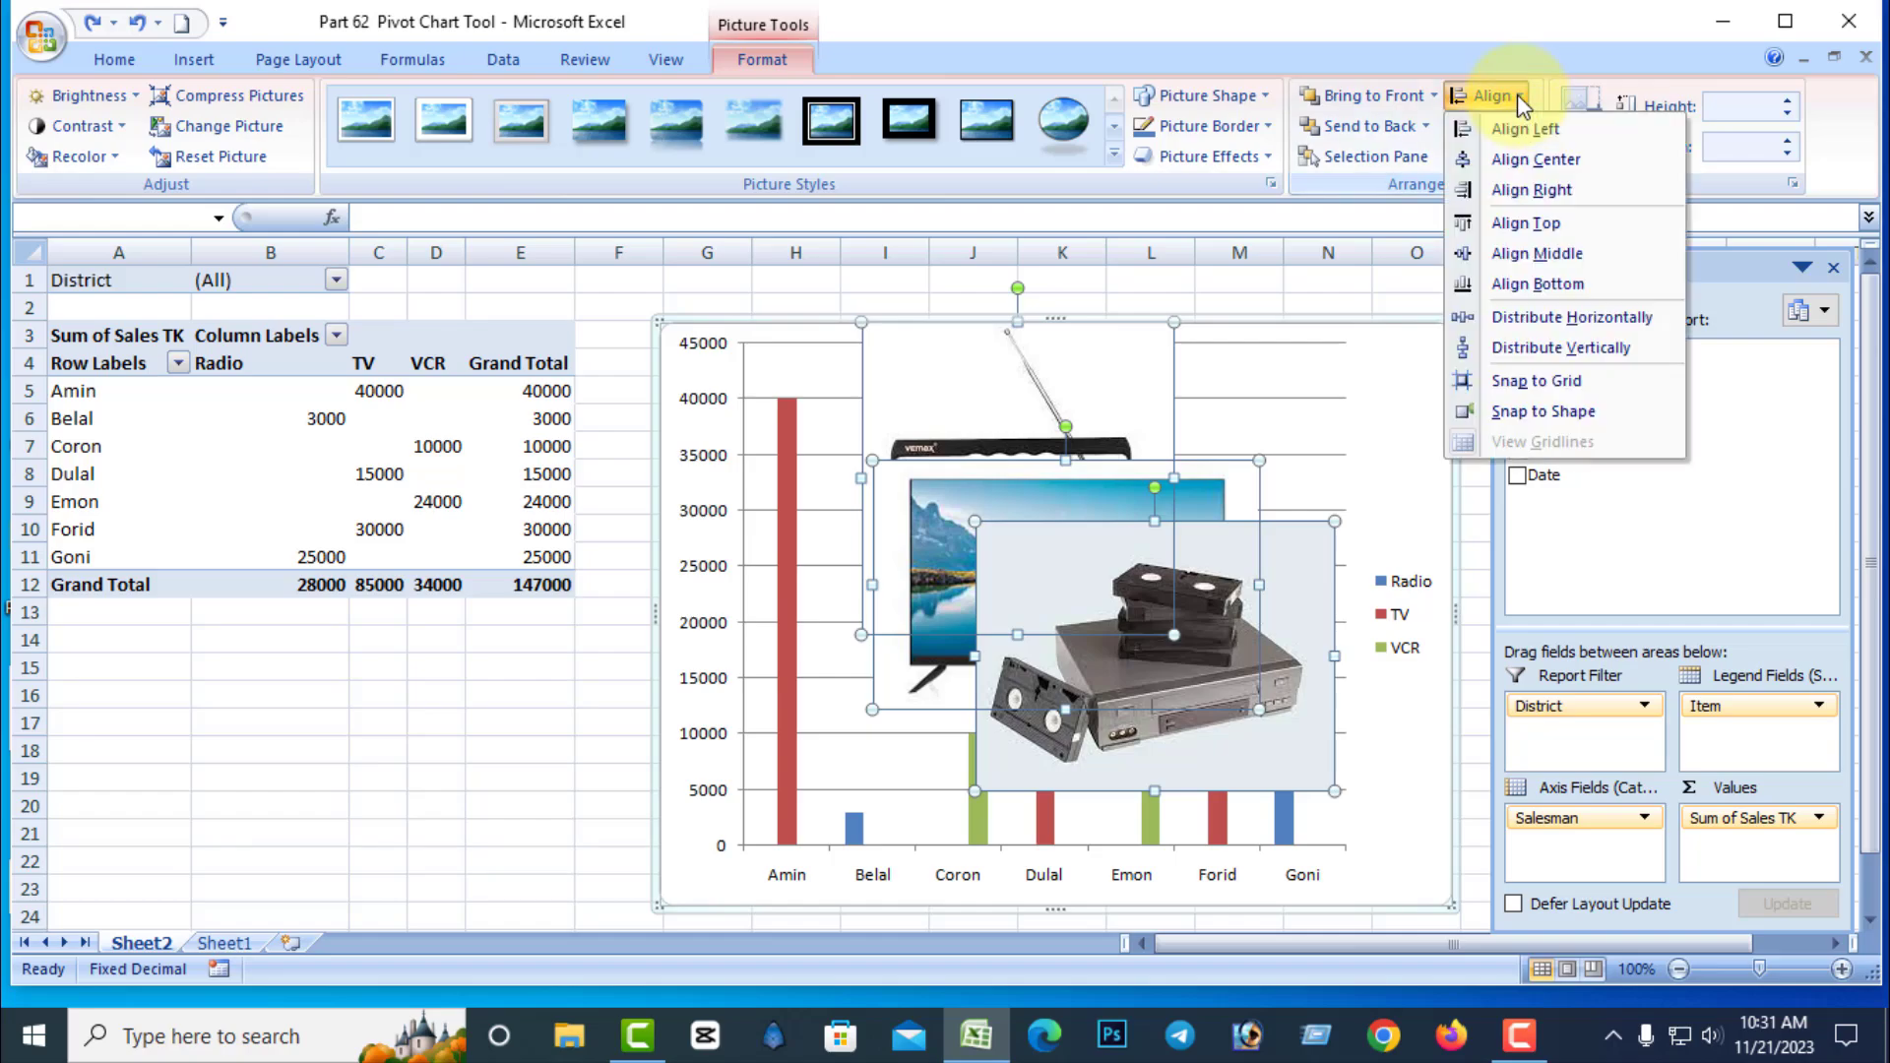
left_click(1628, 345)
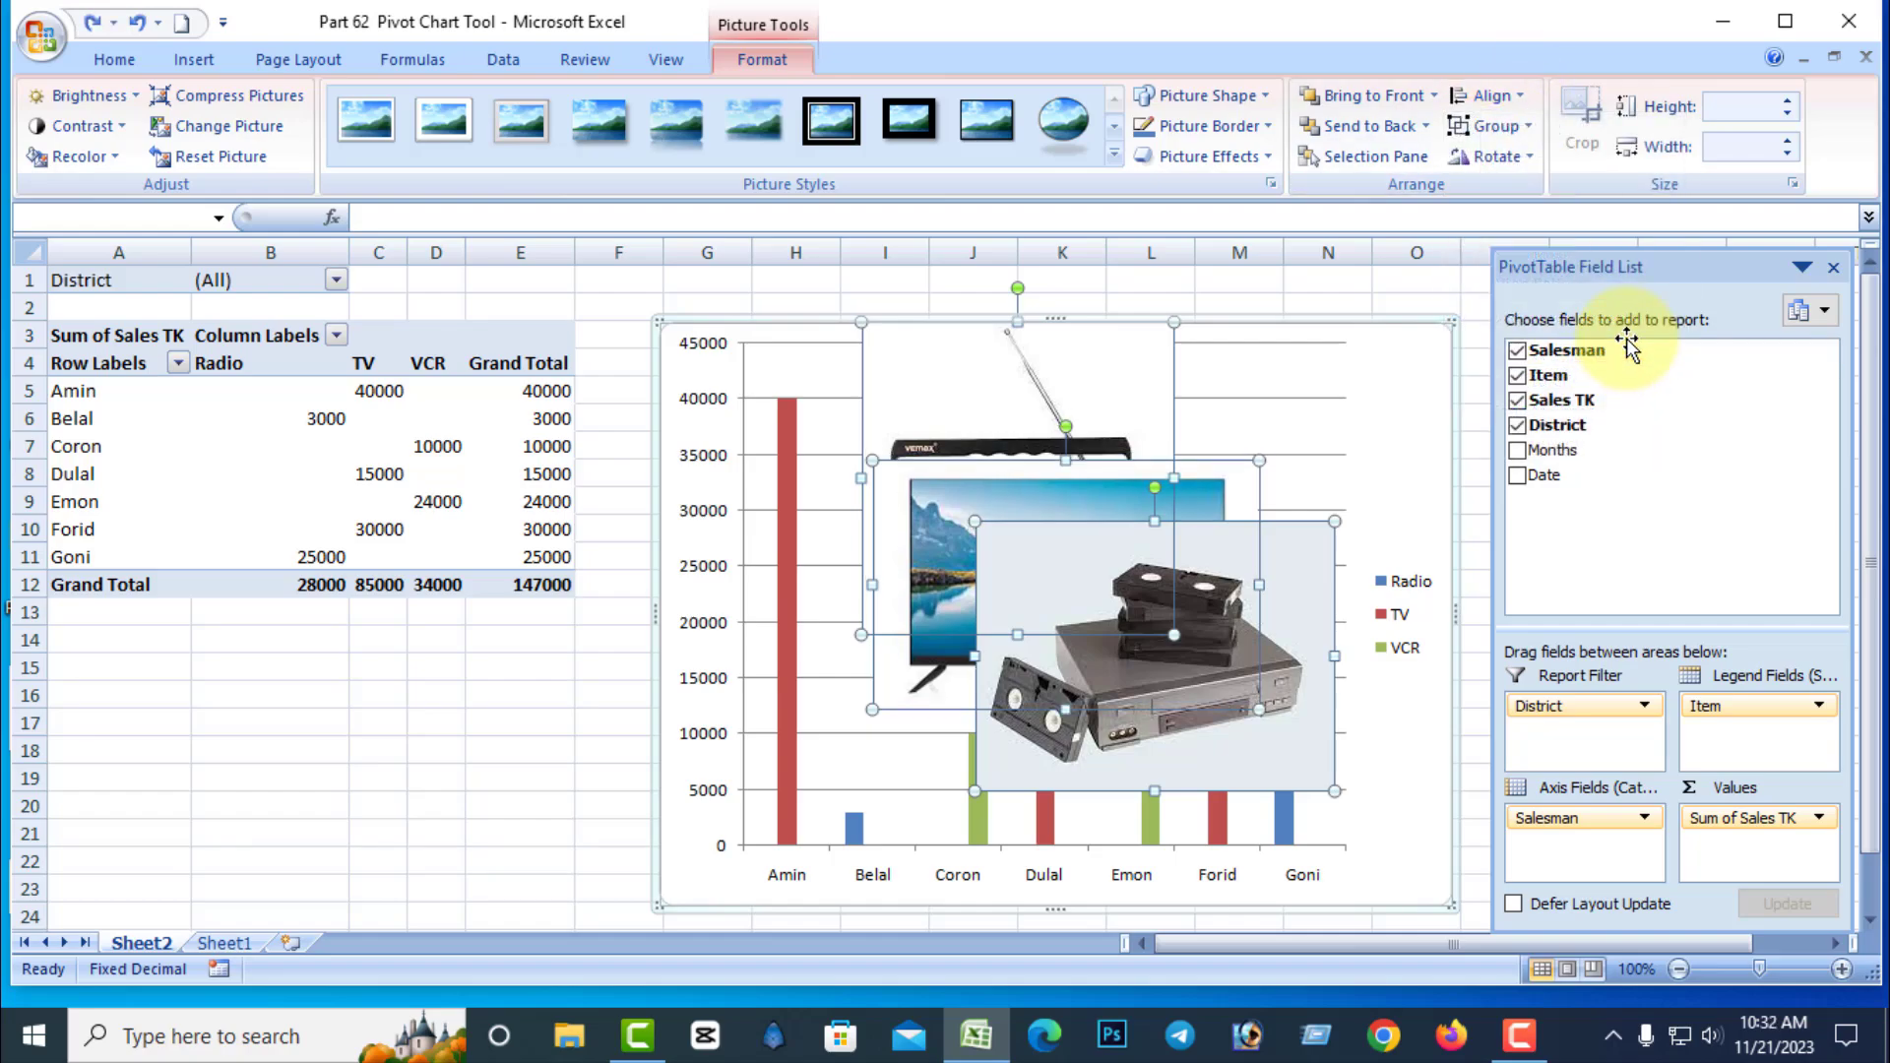
left_click(1519, 97)
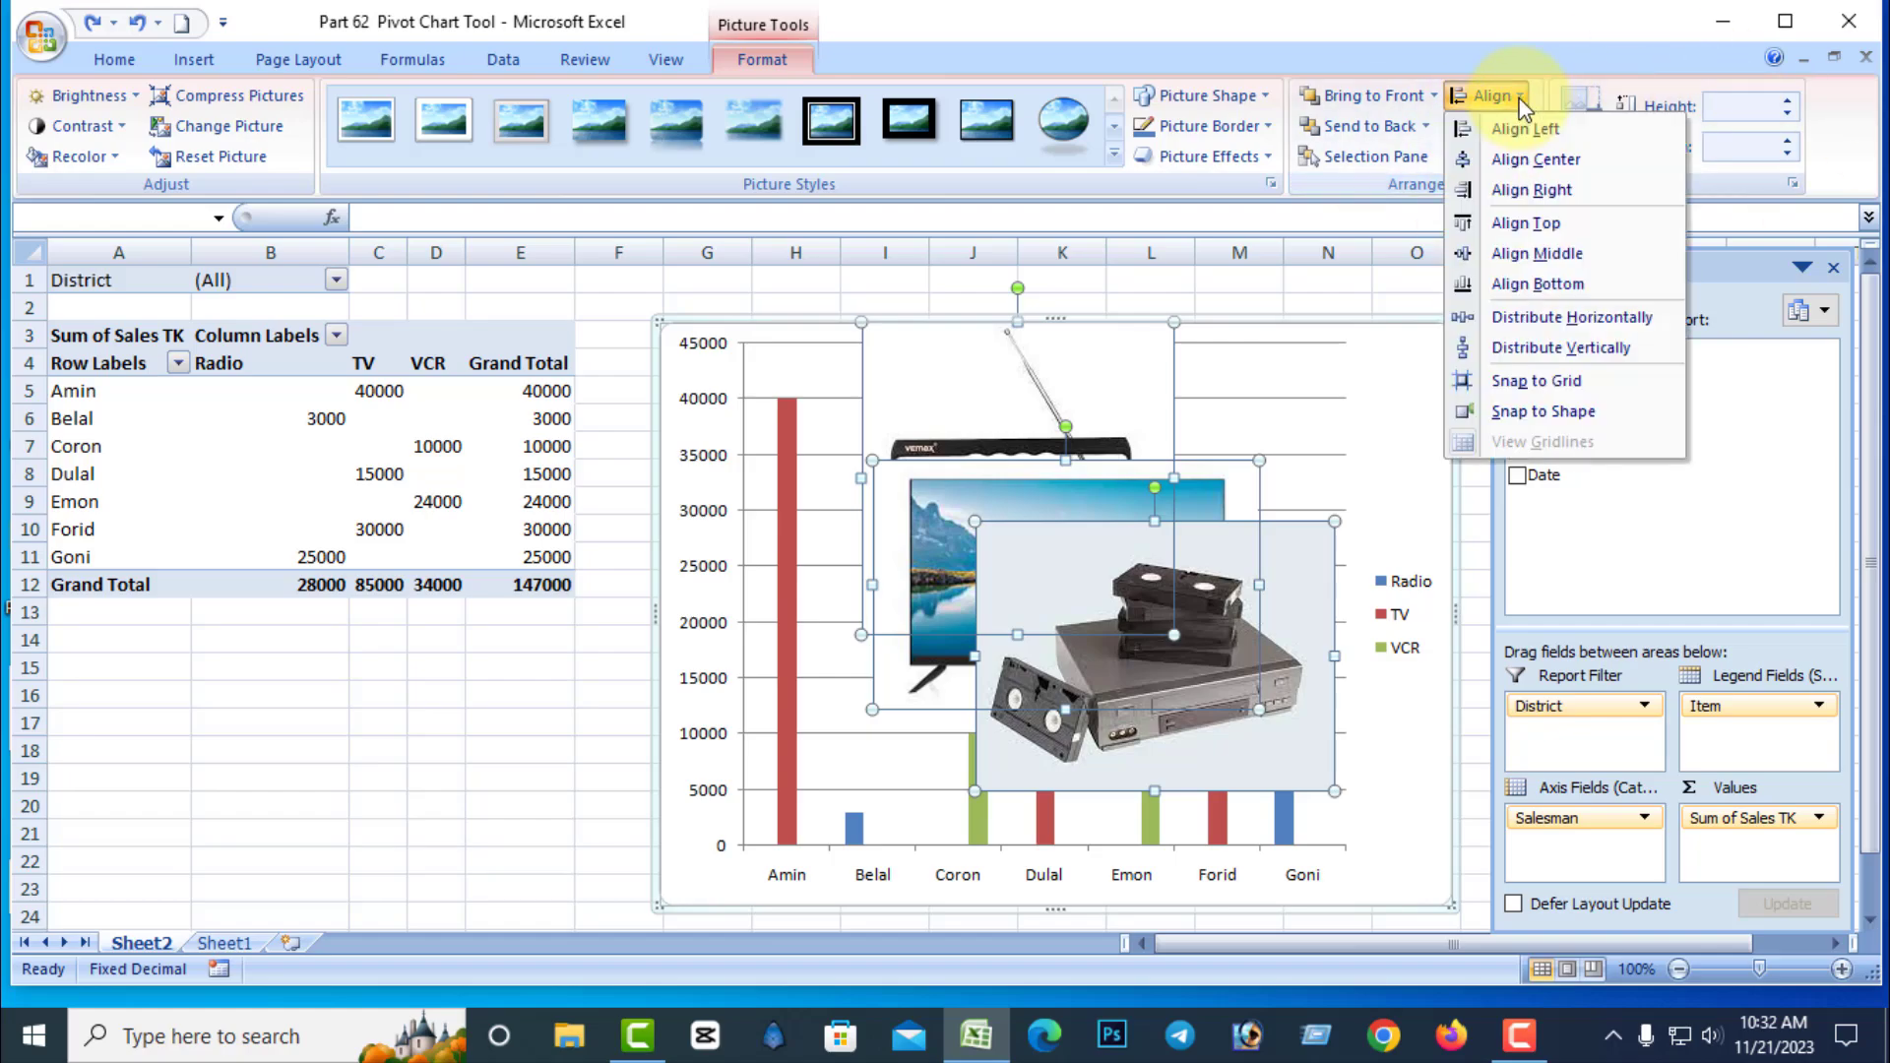
left_click(1362, 379)
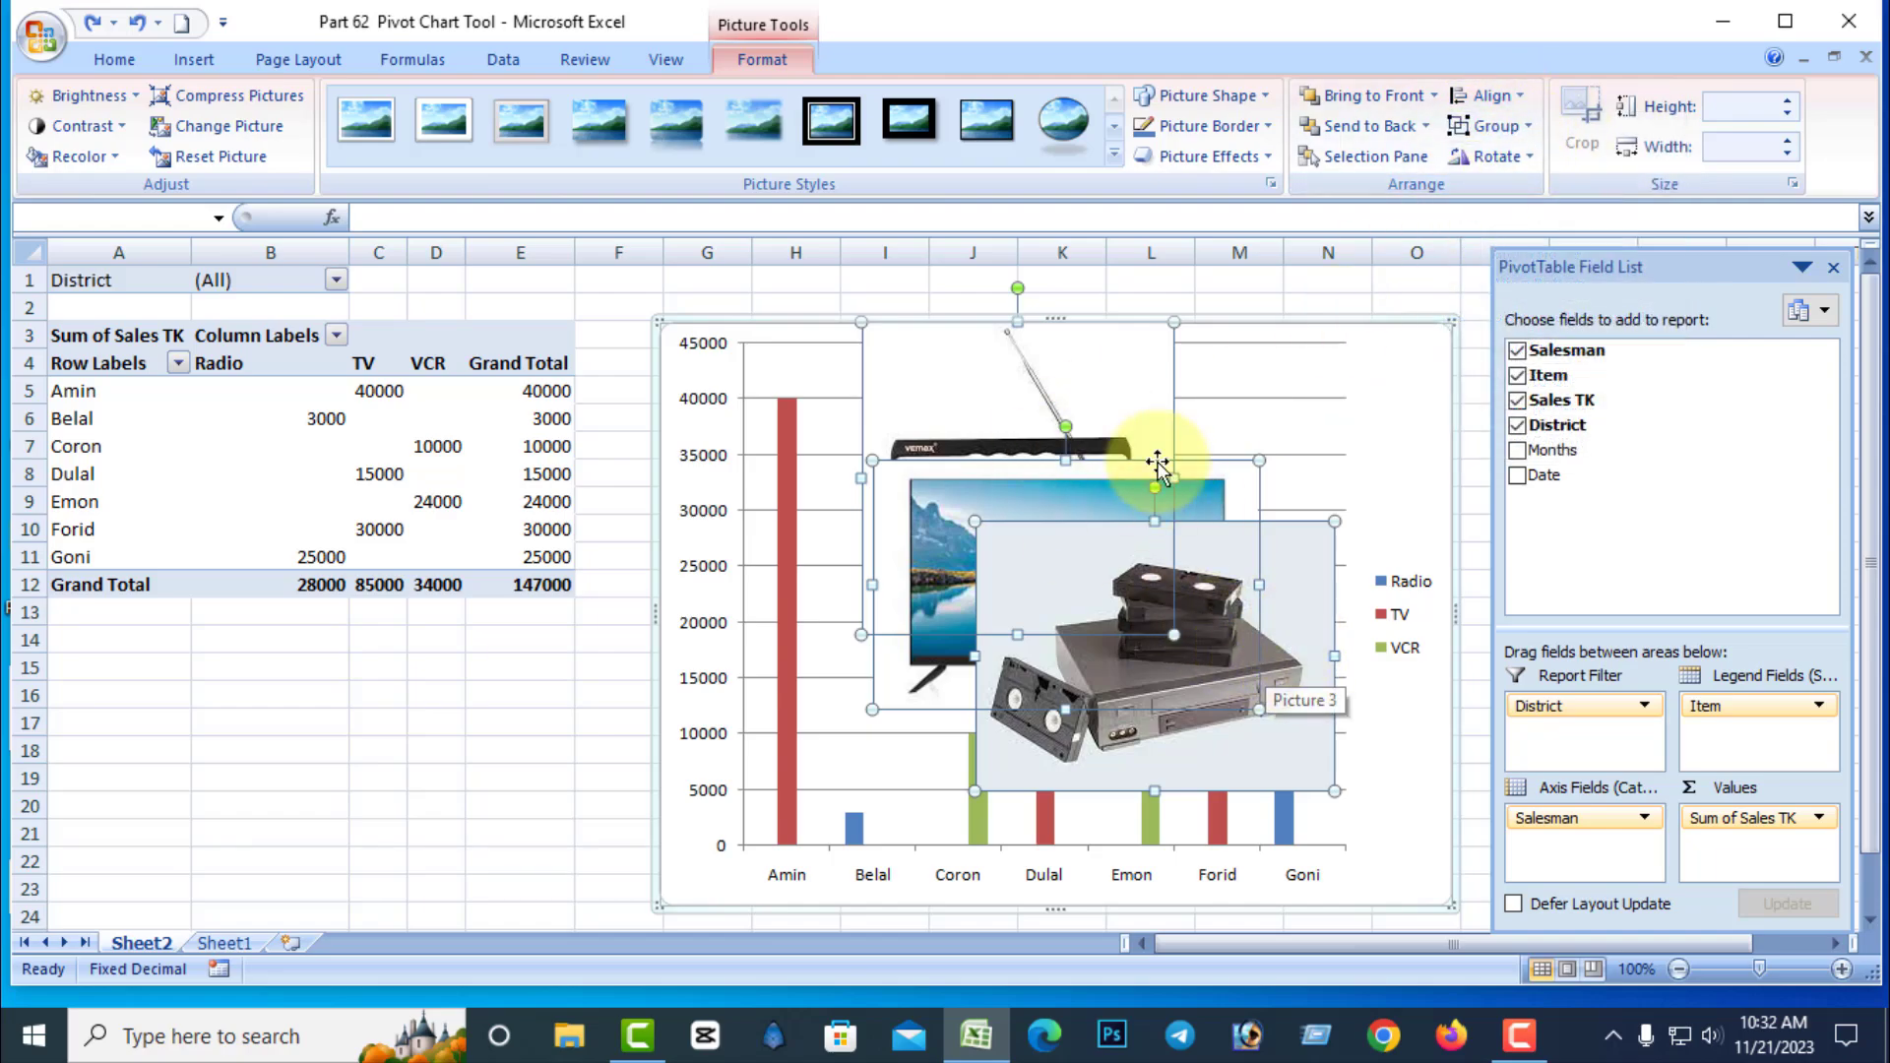
Step: Group the three selected pictures, shrink the group from its upper-right corner and reposition it within the chart's plot area
left_click(1527, 128)
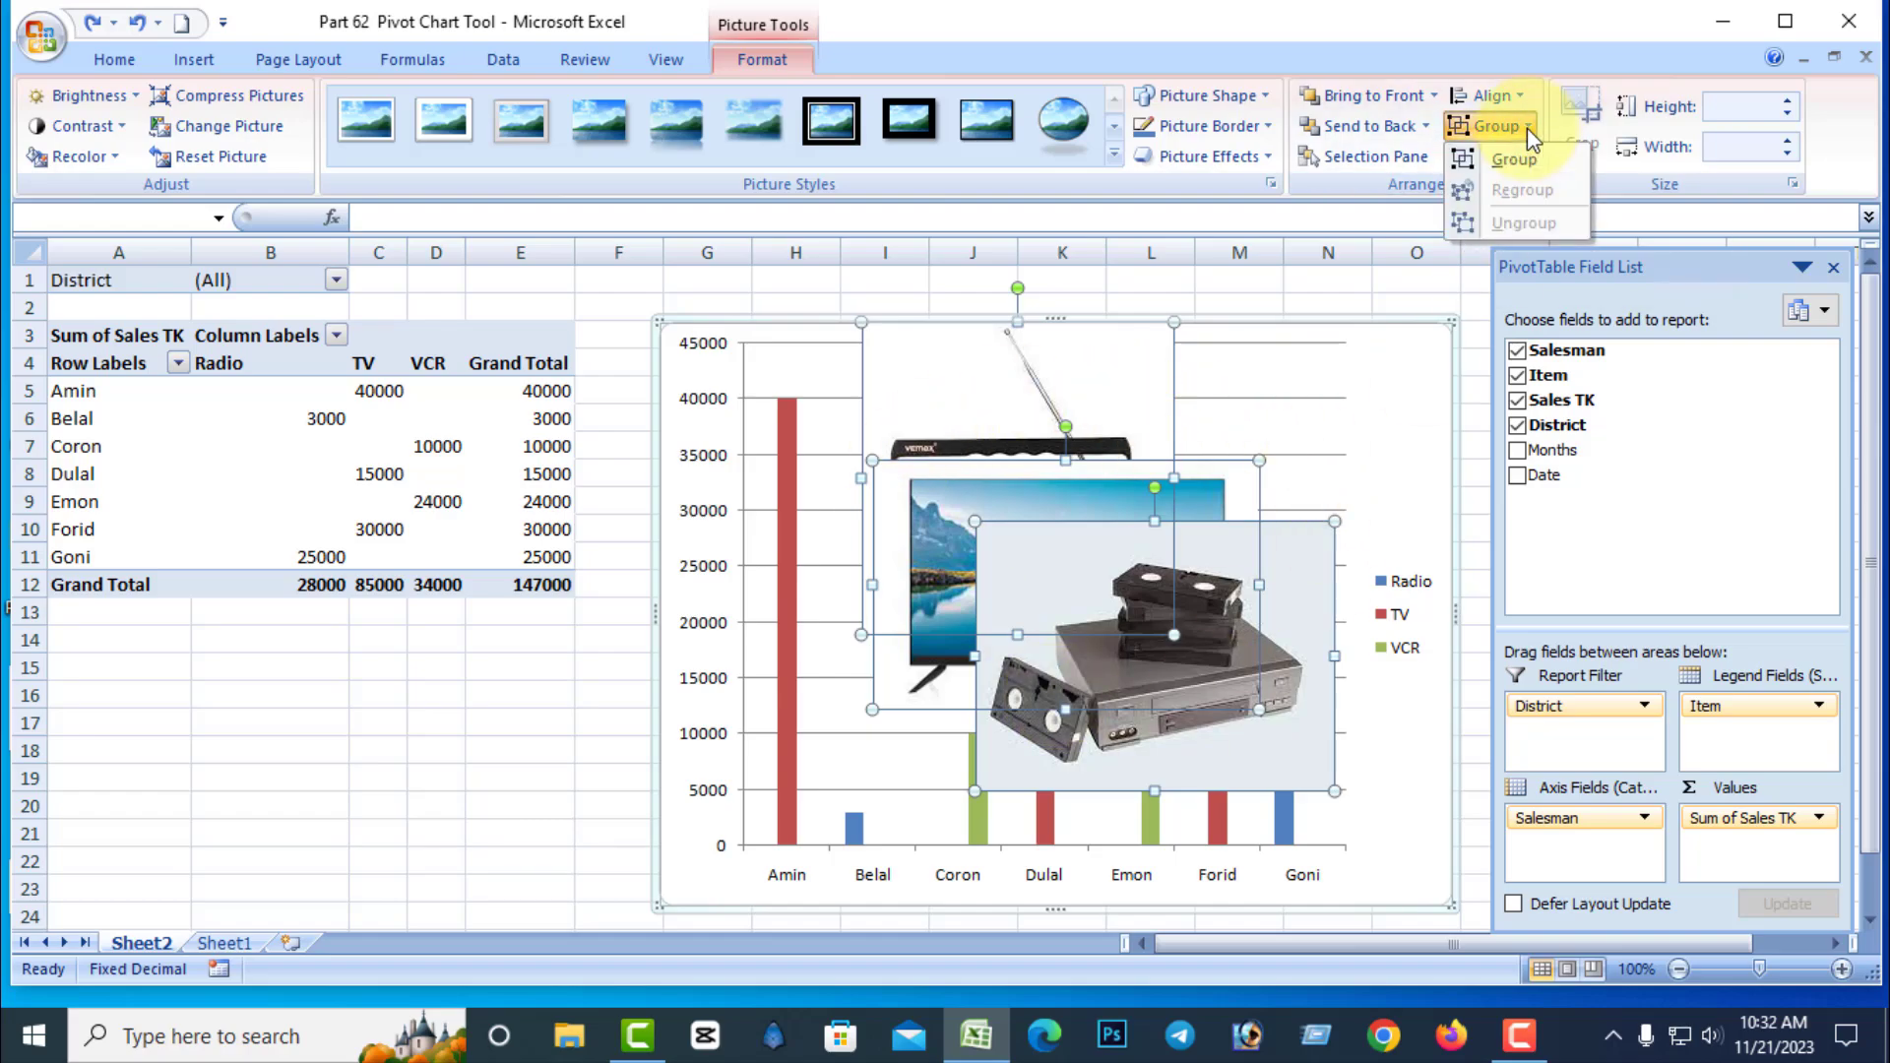
left_click(1503, 161)
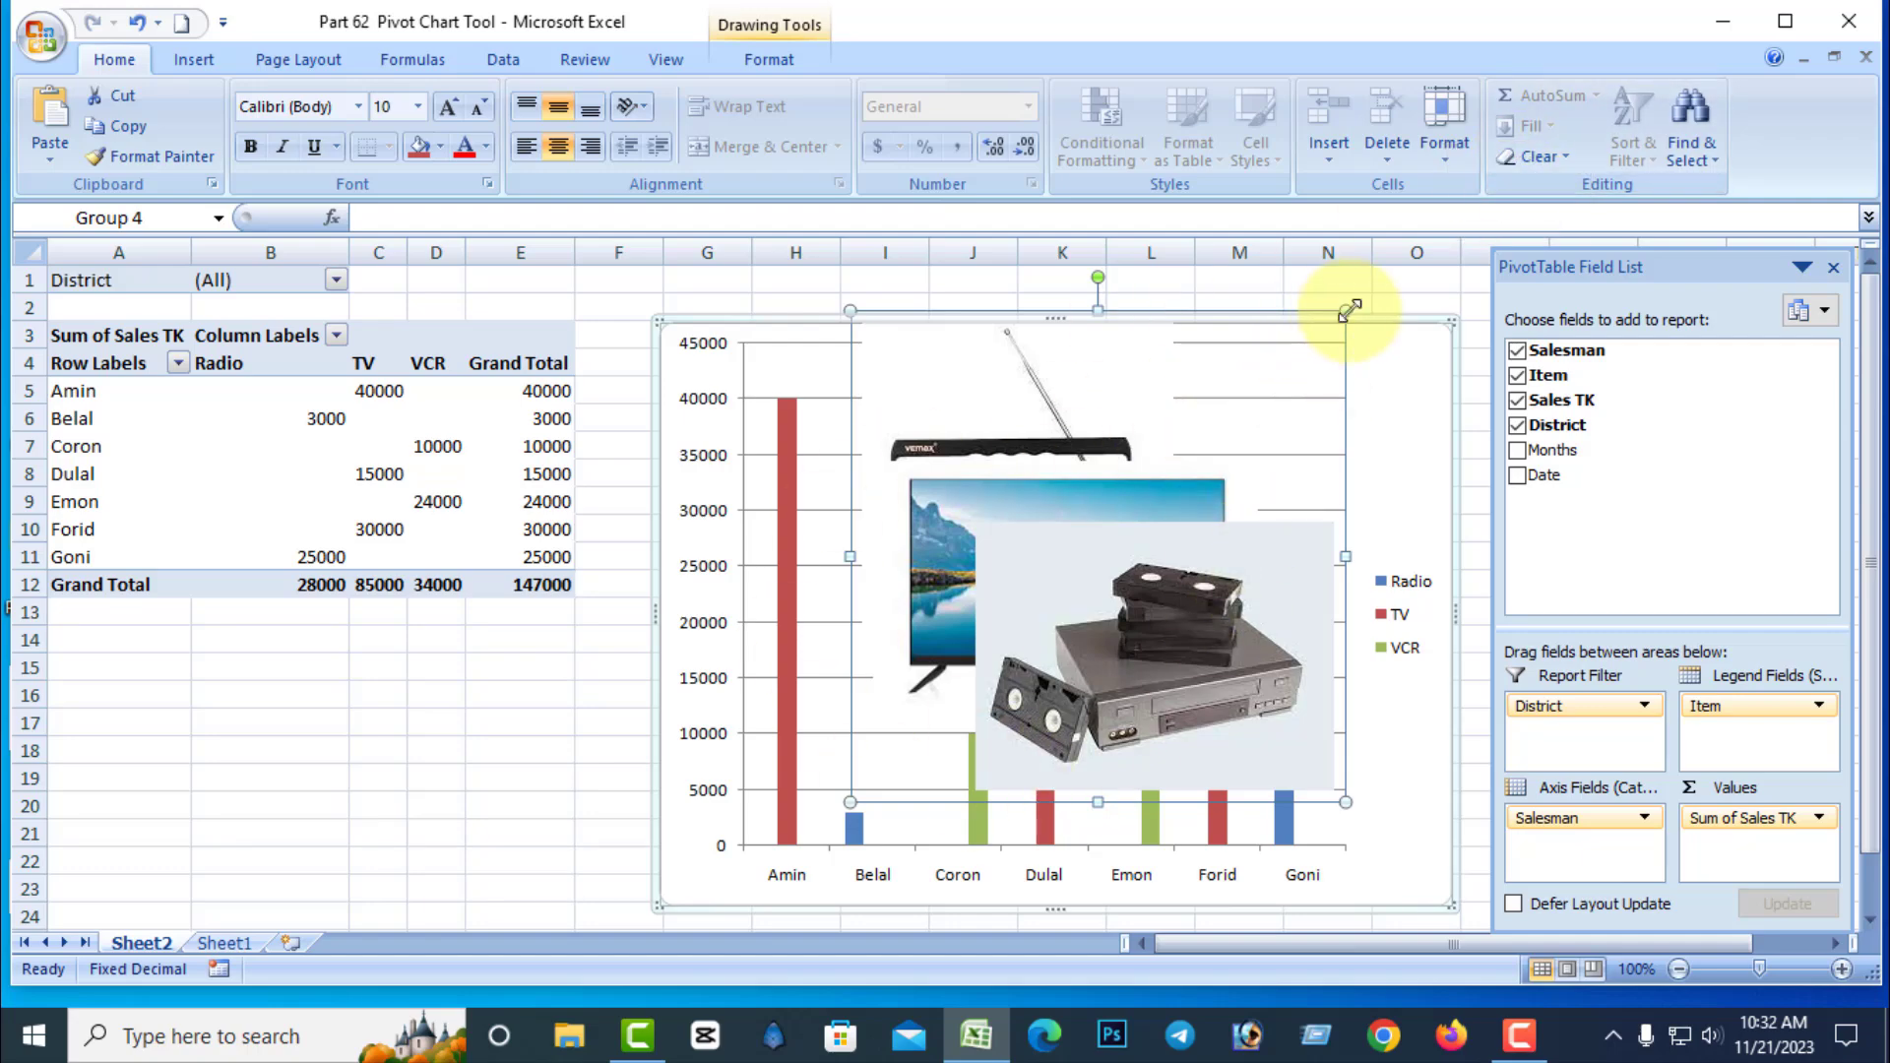
left_click_drag(1346, 311, 1229, 476)
left_click_drag(1134, 620, 1248, 404)
left_click_drag(1149, 475, 1059, 587)
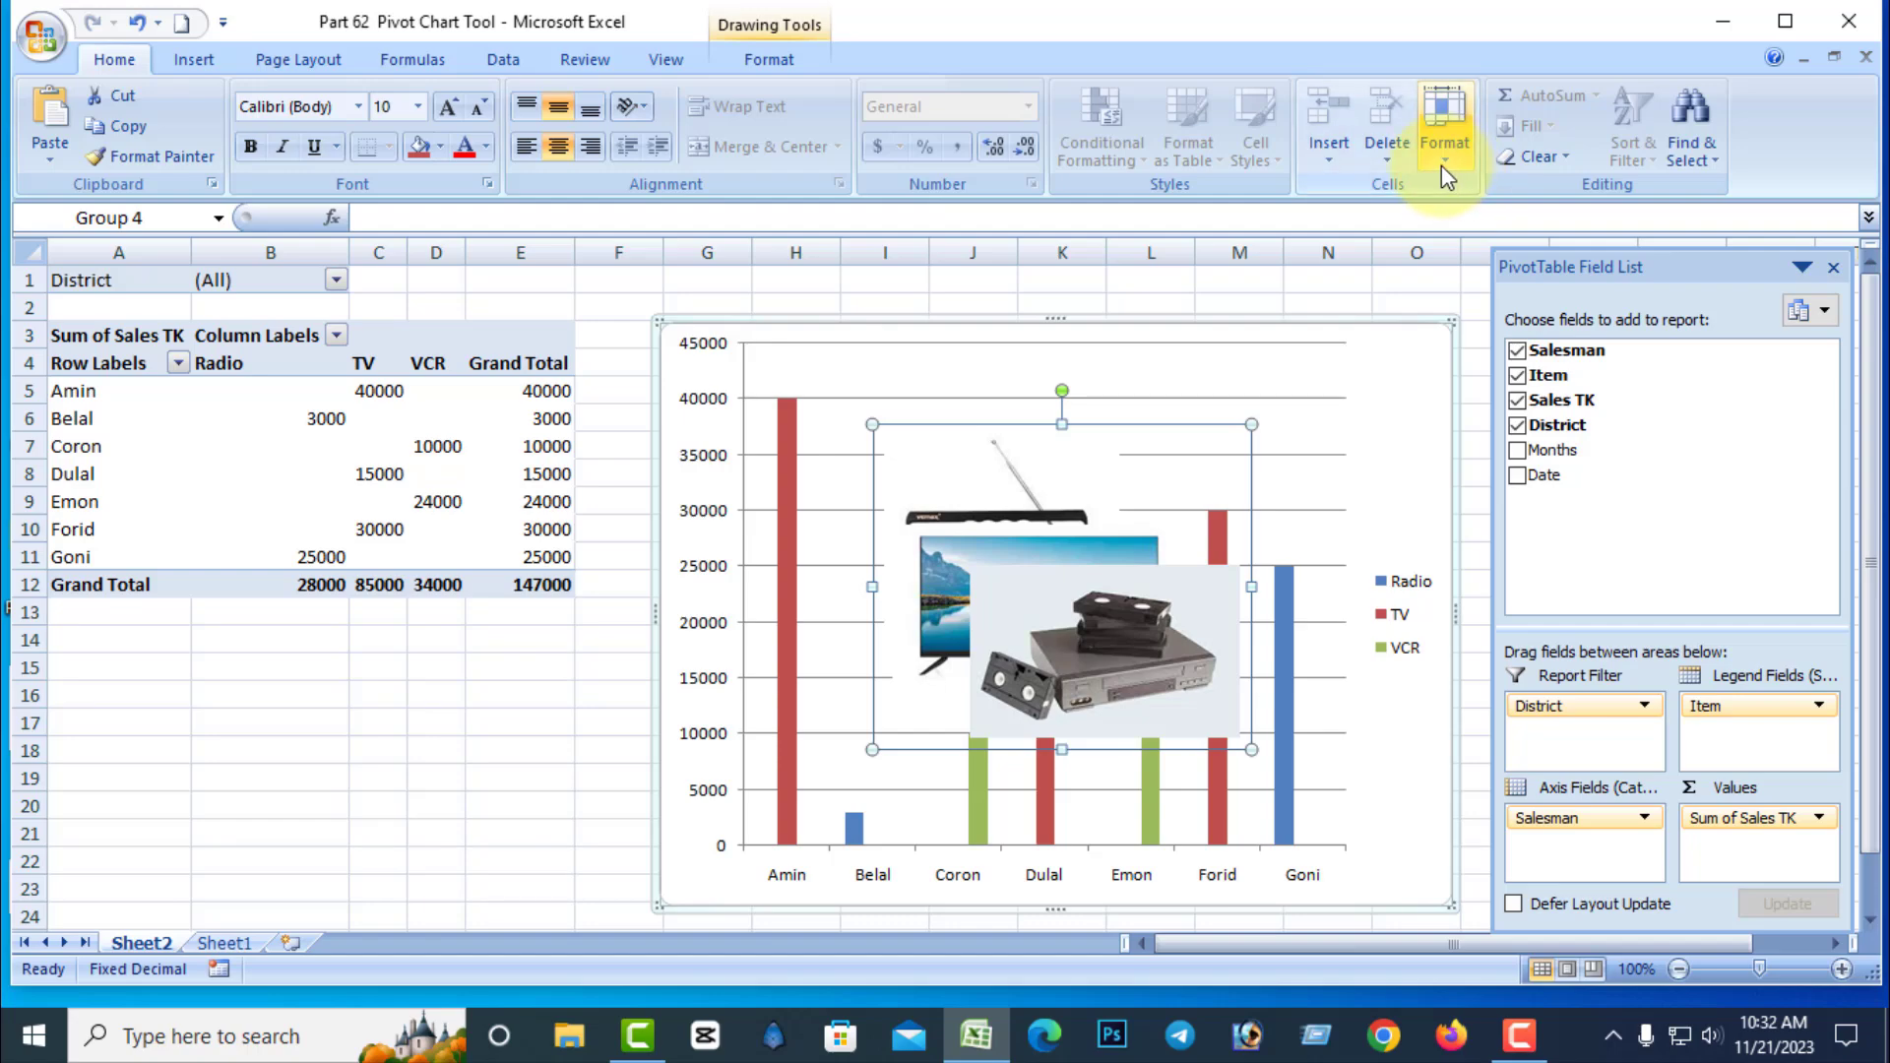
Step: Ungroup the pictures and move them individually into a staggered, overlapping arrangement of radio, TV and VCR
left_click(1076, 610)
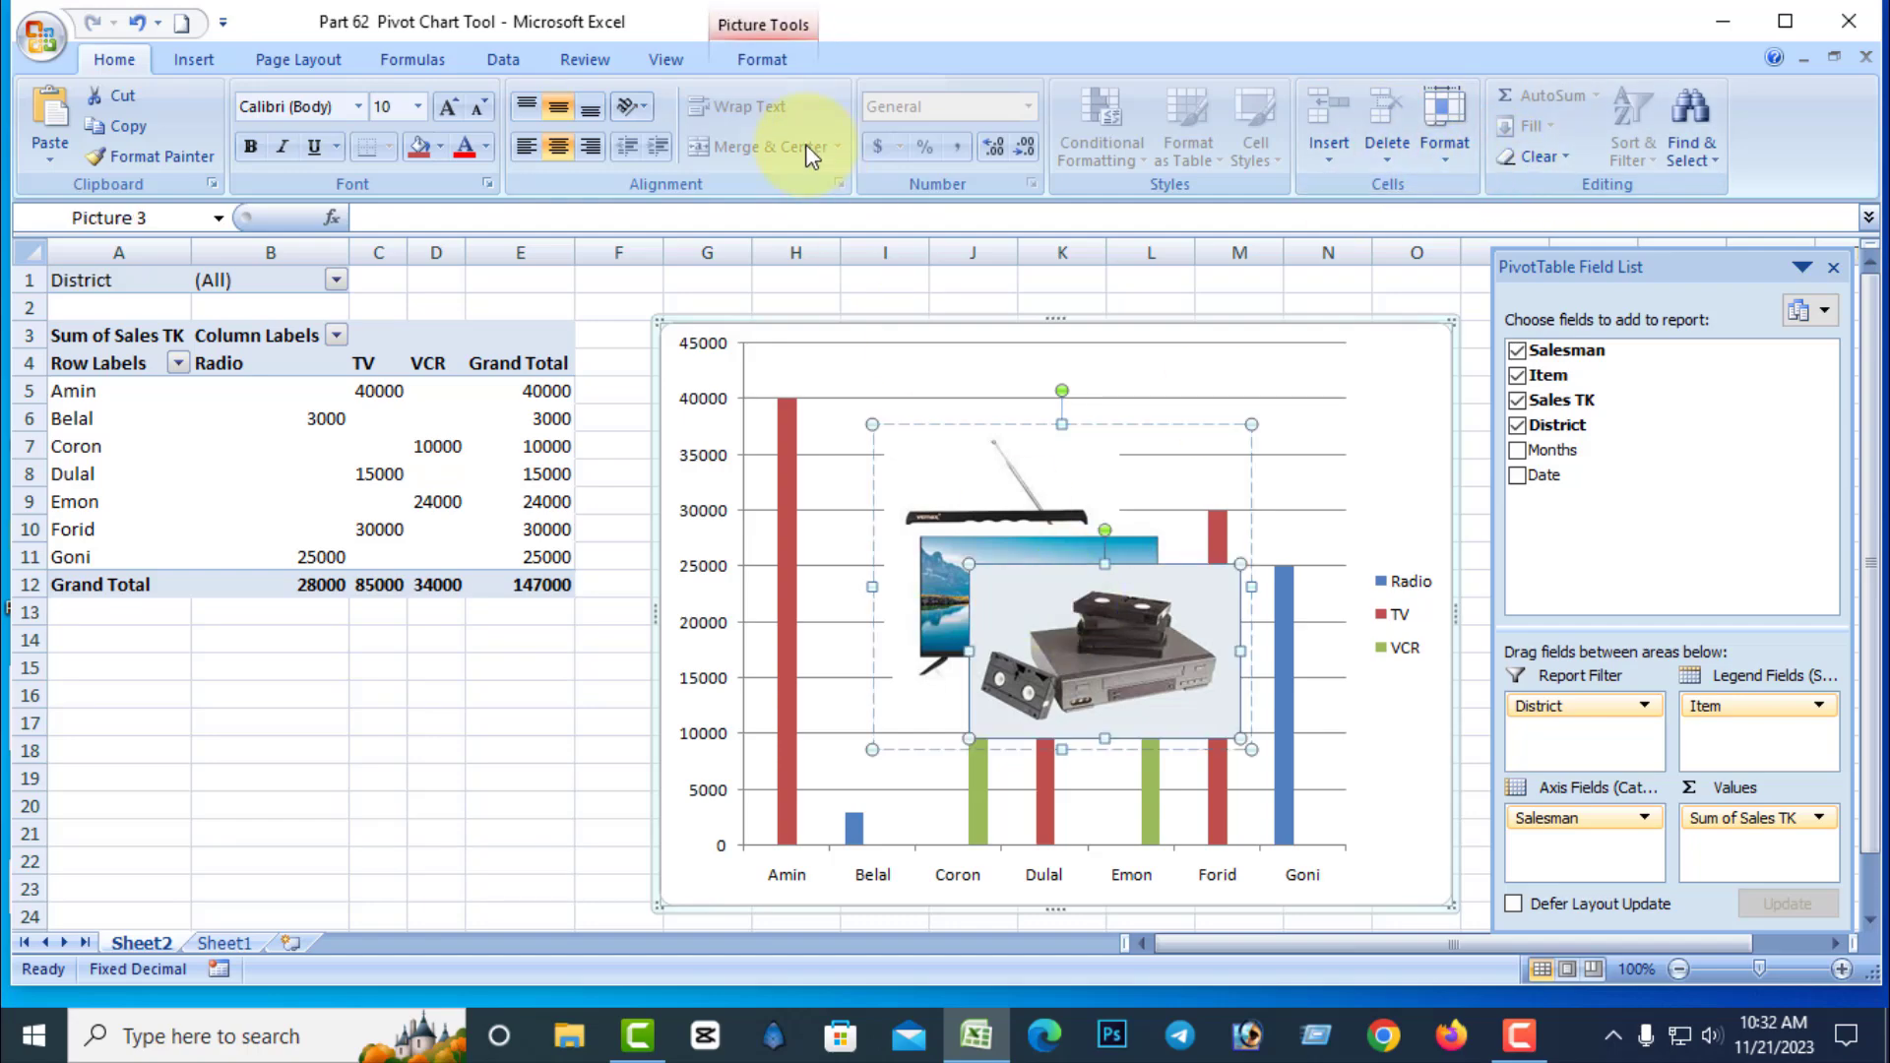
left_click(758, 59)
left_click(1520, 125)
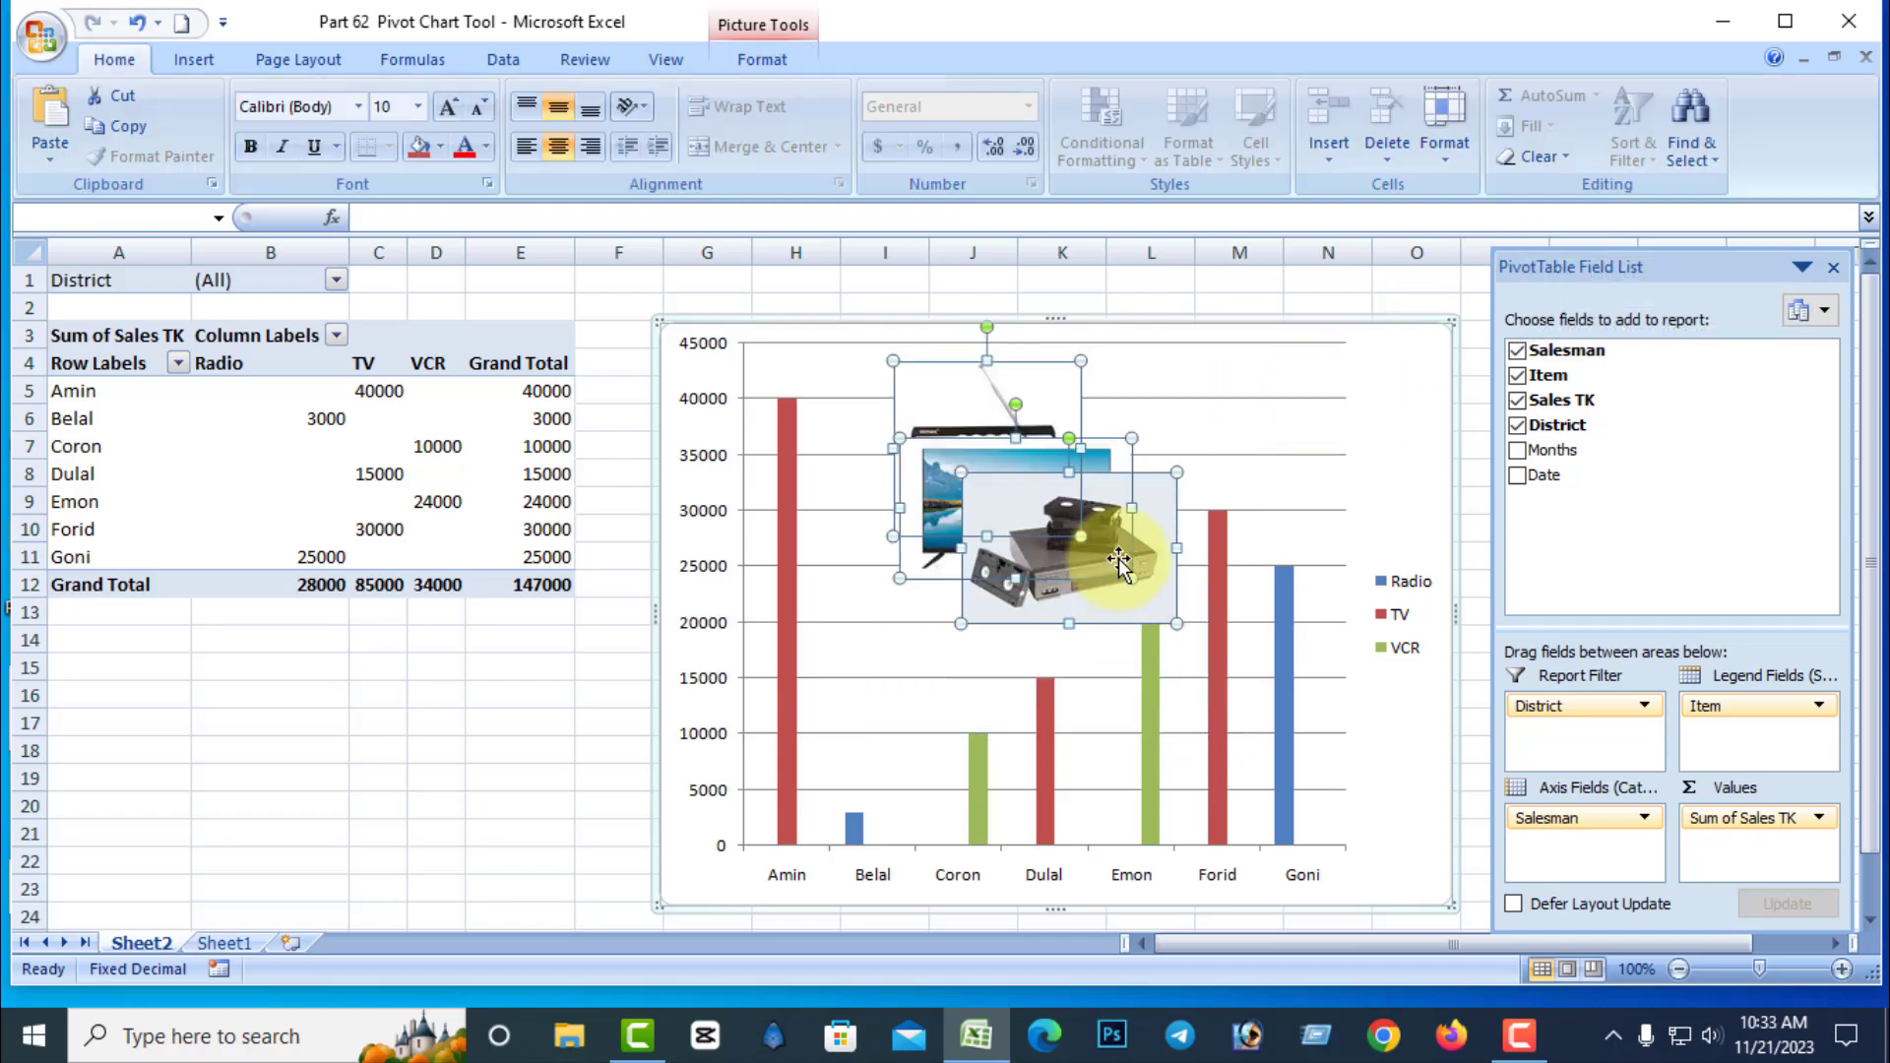
left_click(1149, 752)
left_click_drag(1082, 536, 1142, 689)
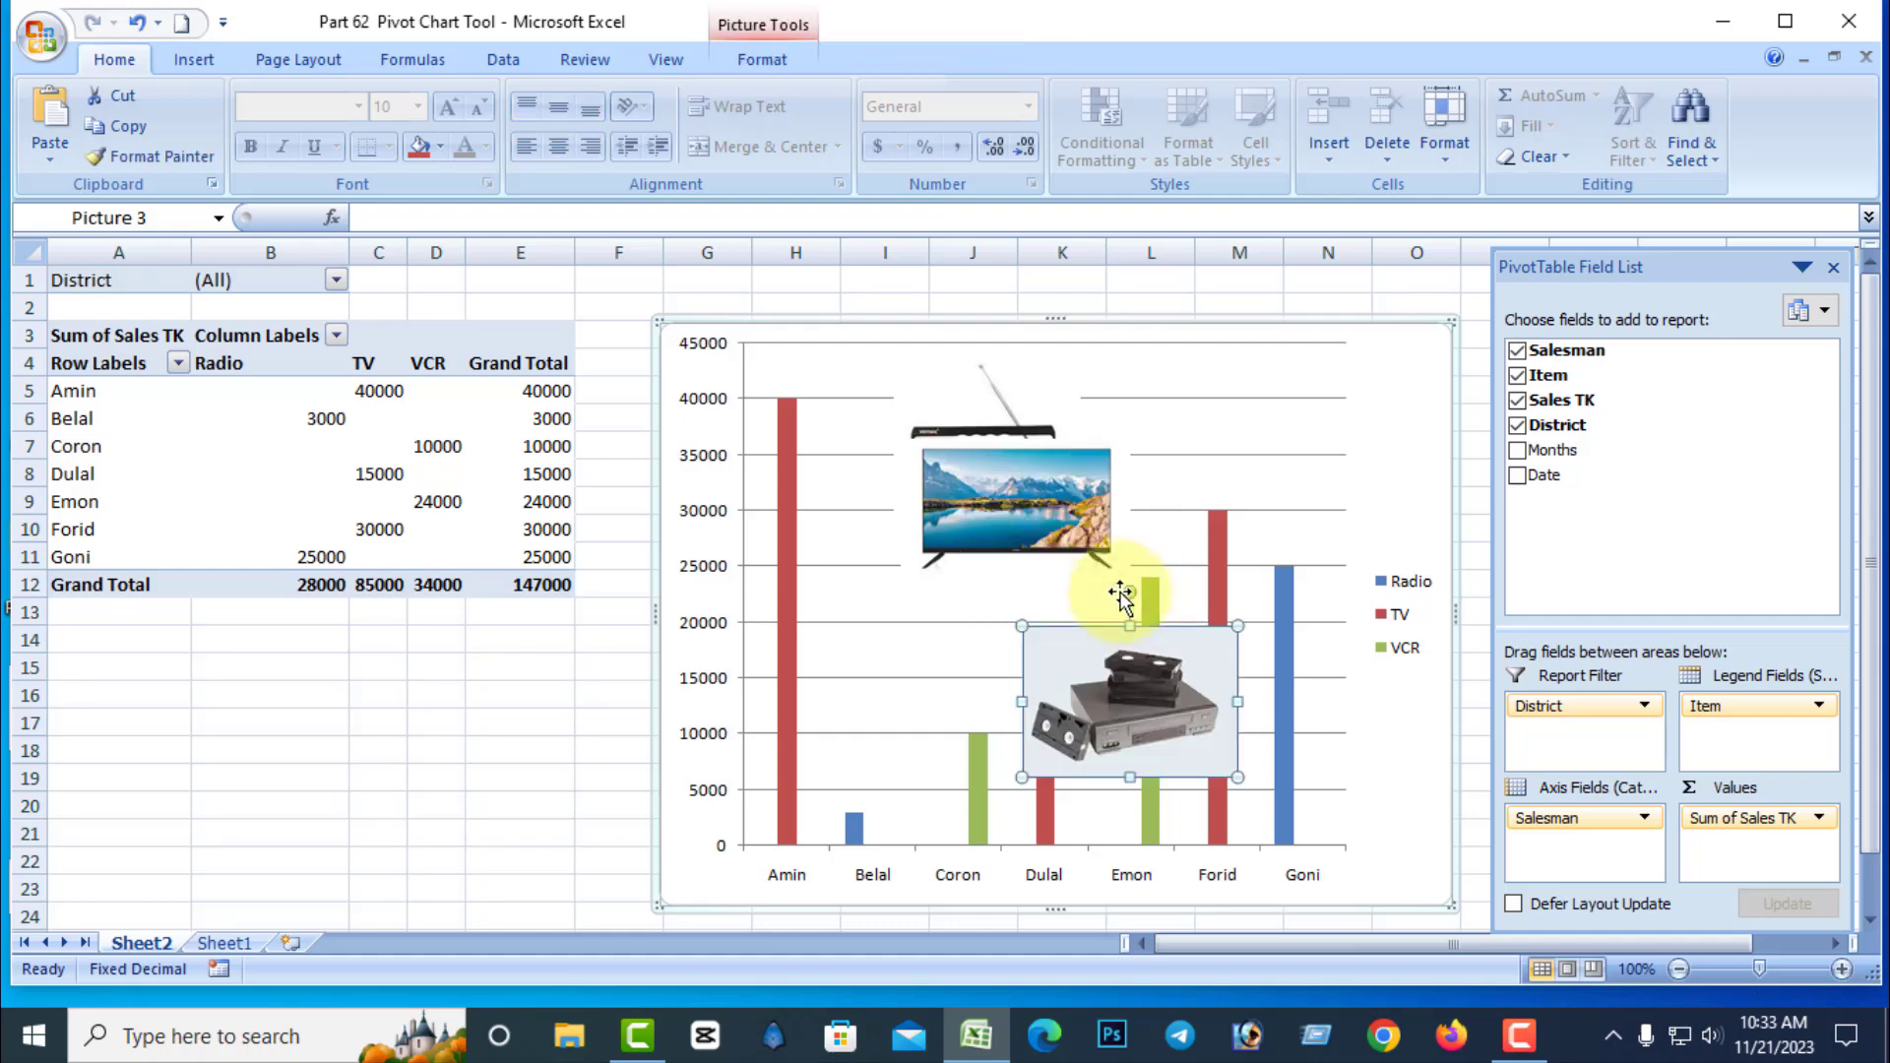
left_click_drag(1082, 487, 1339, 473)
left_click(1105, 459)
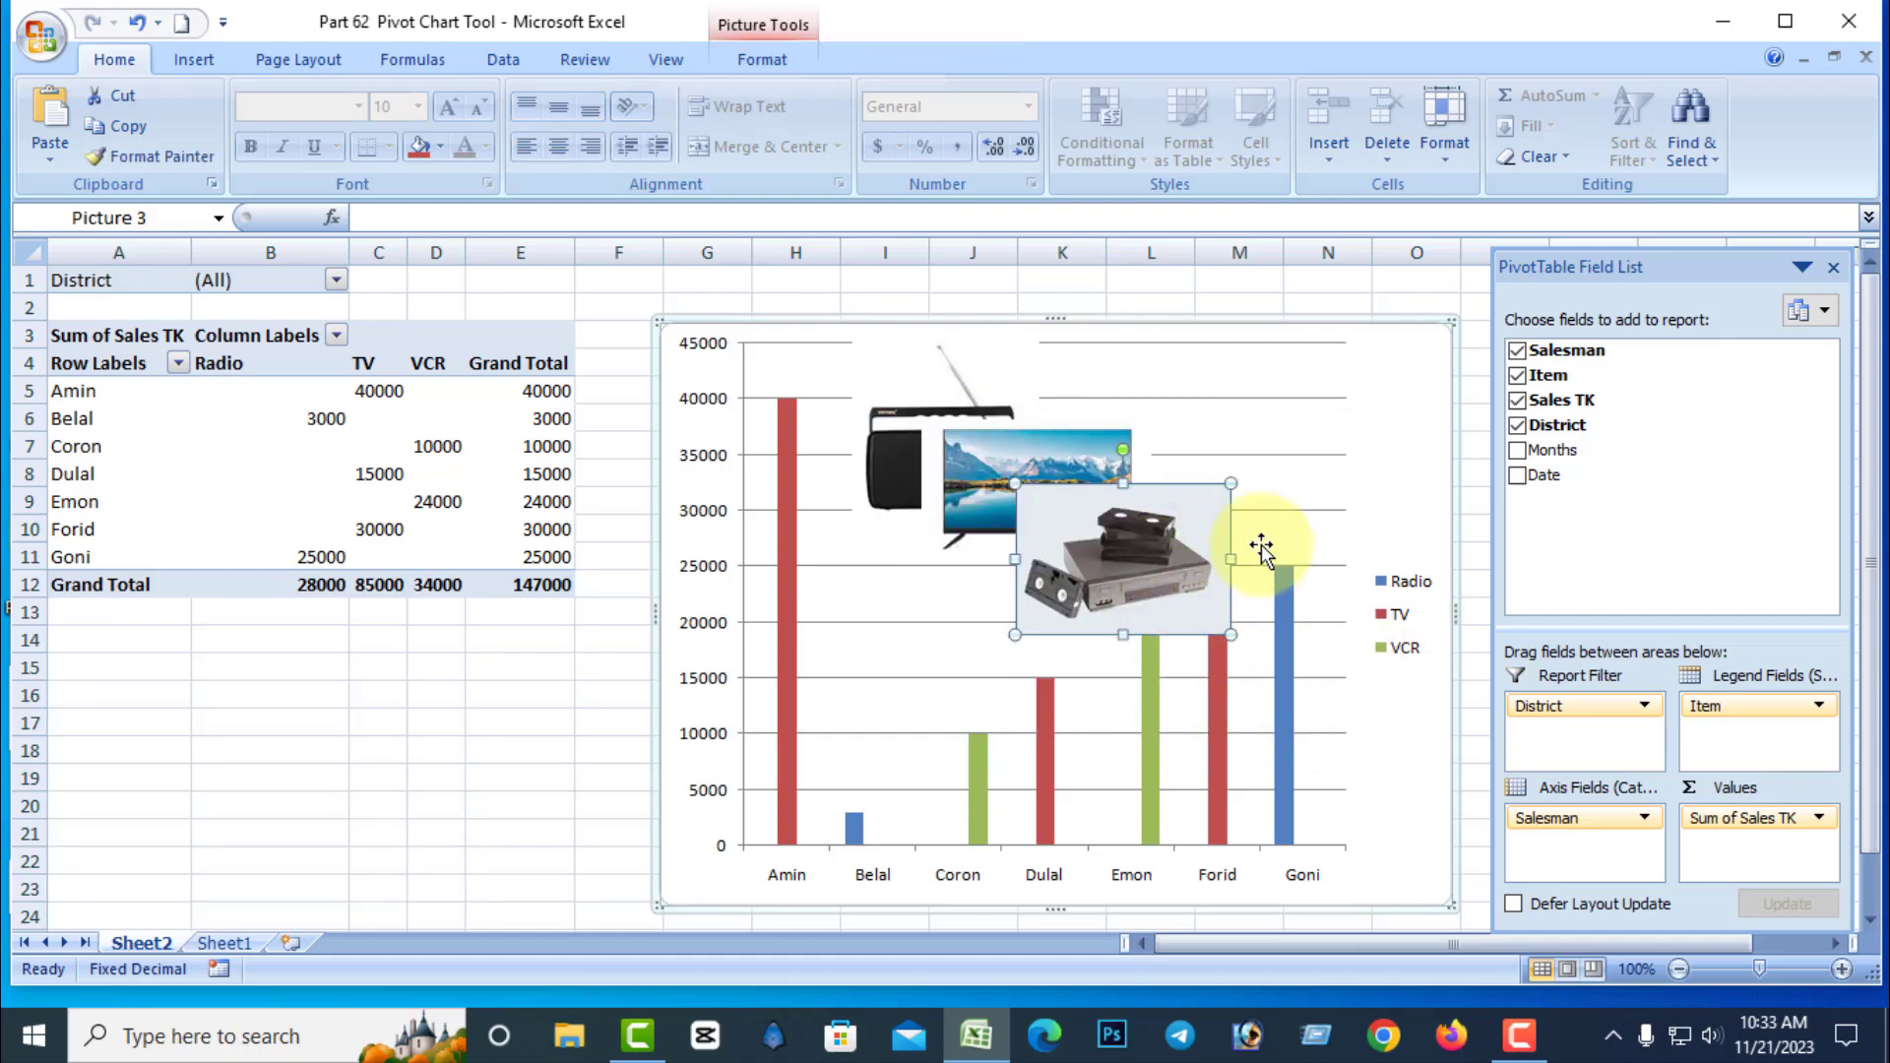
Step: Rotate the VCR picture left 90° and flip it vertically and horizontally
left_click(764, 58)
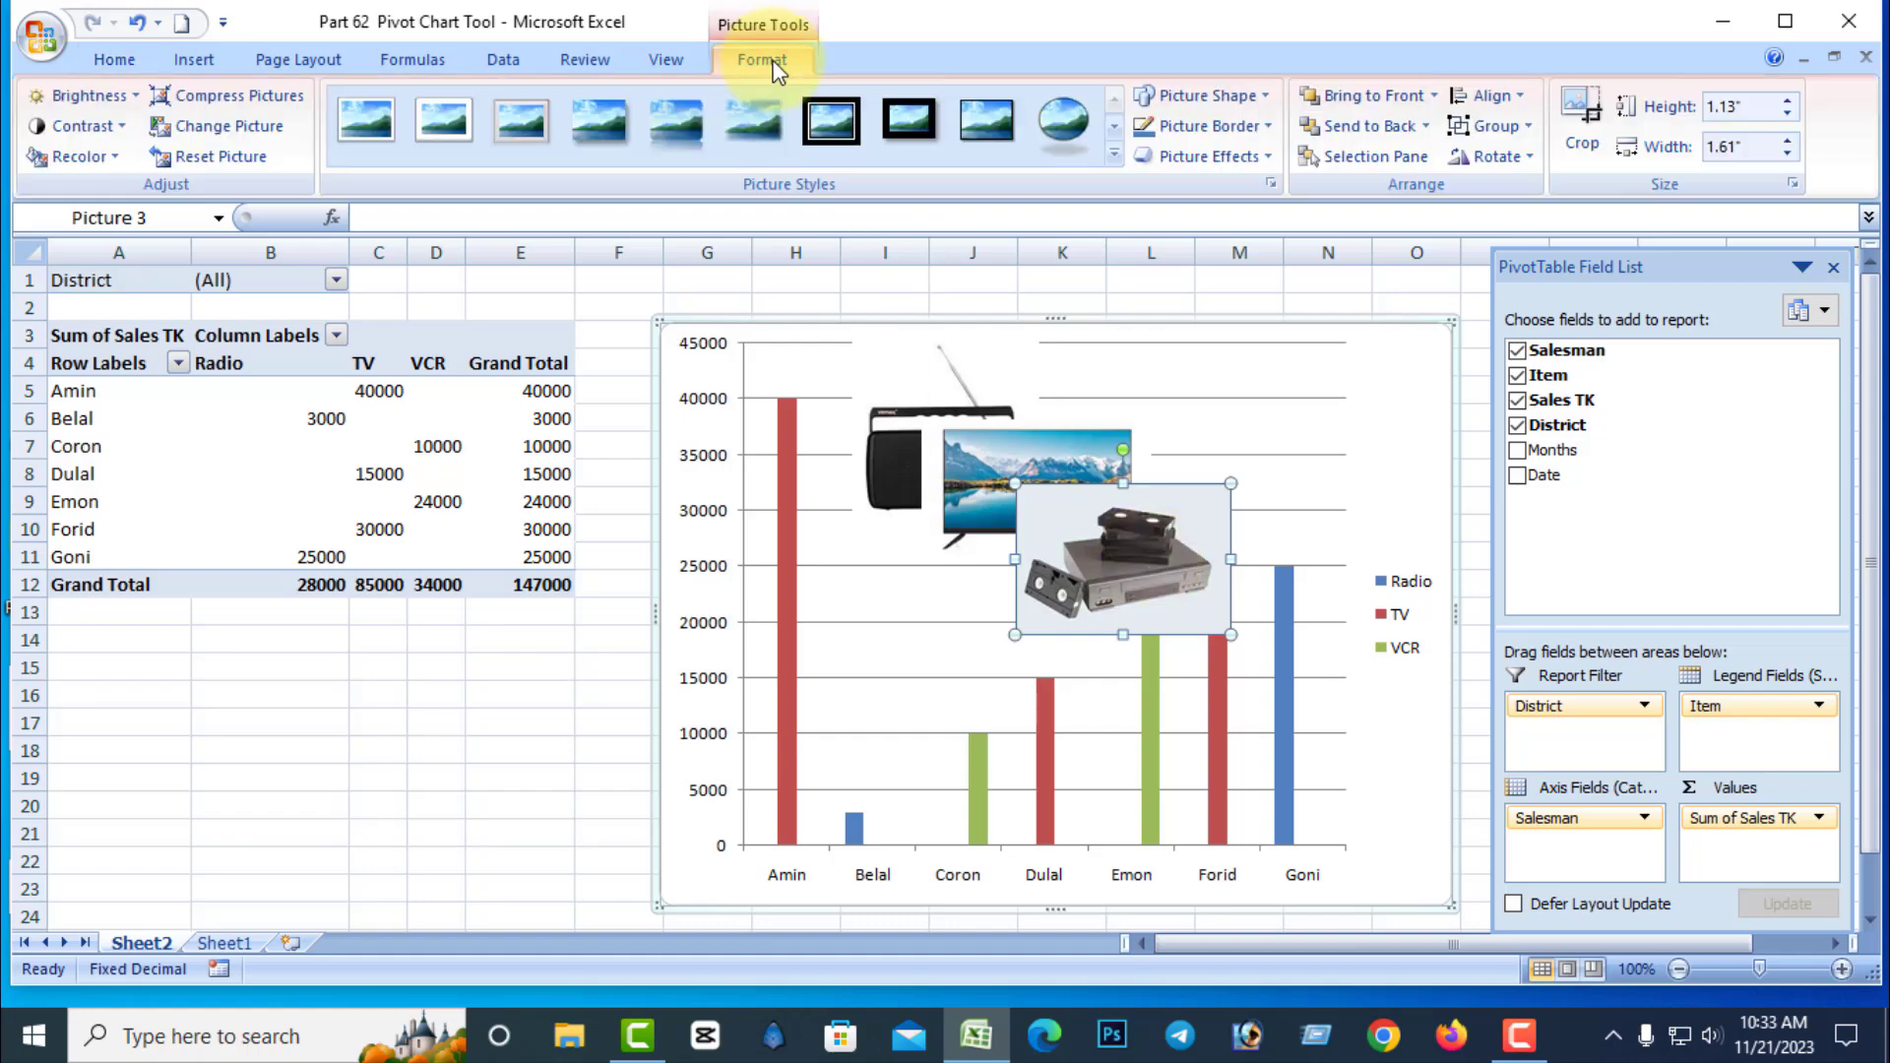
left_click(1537, 152)
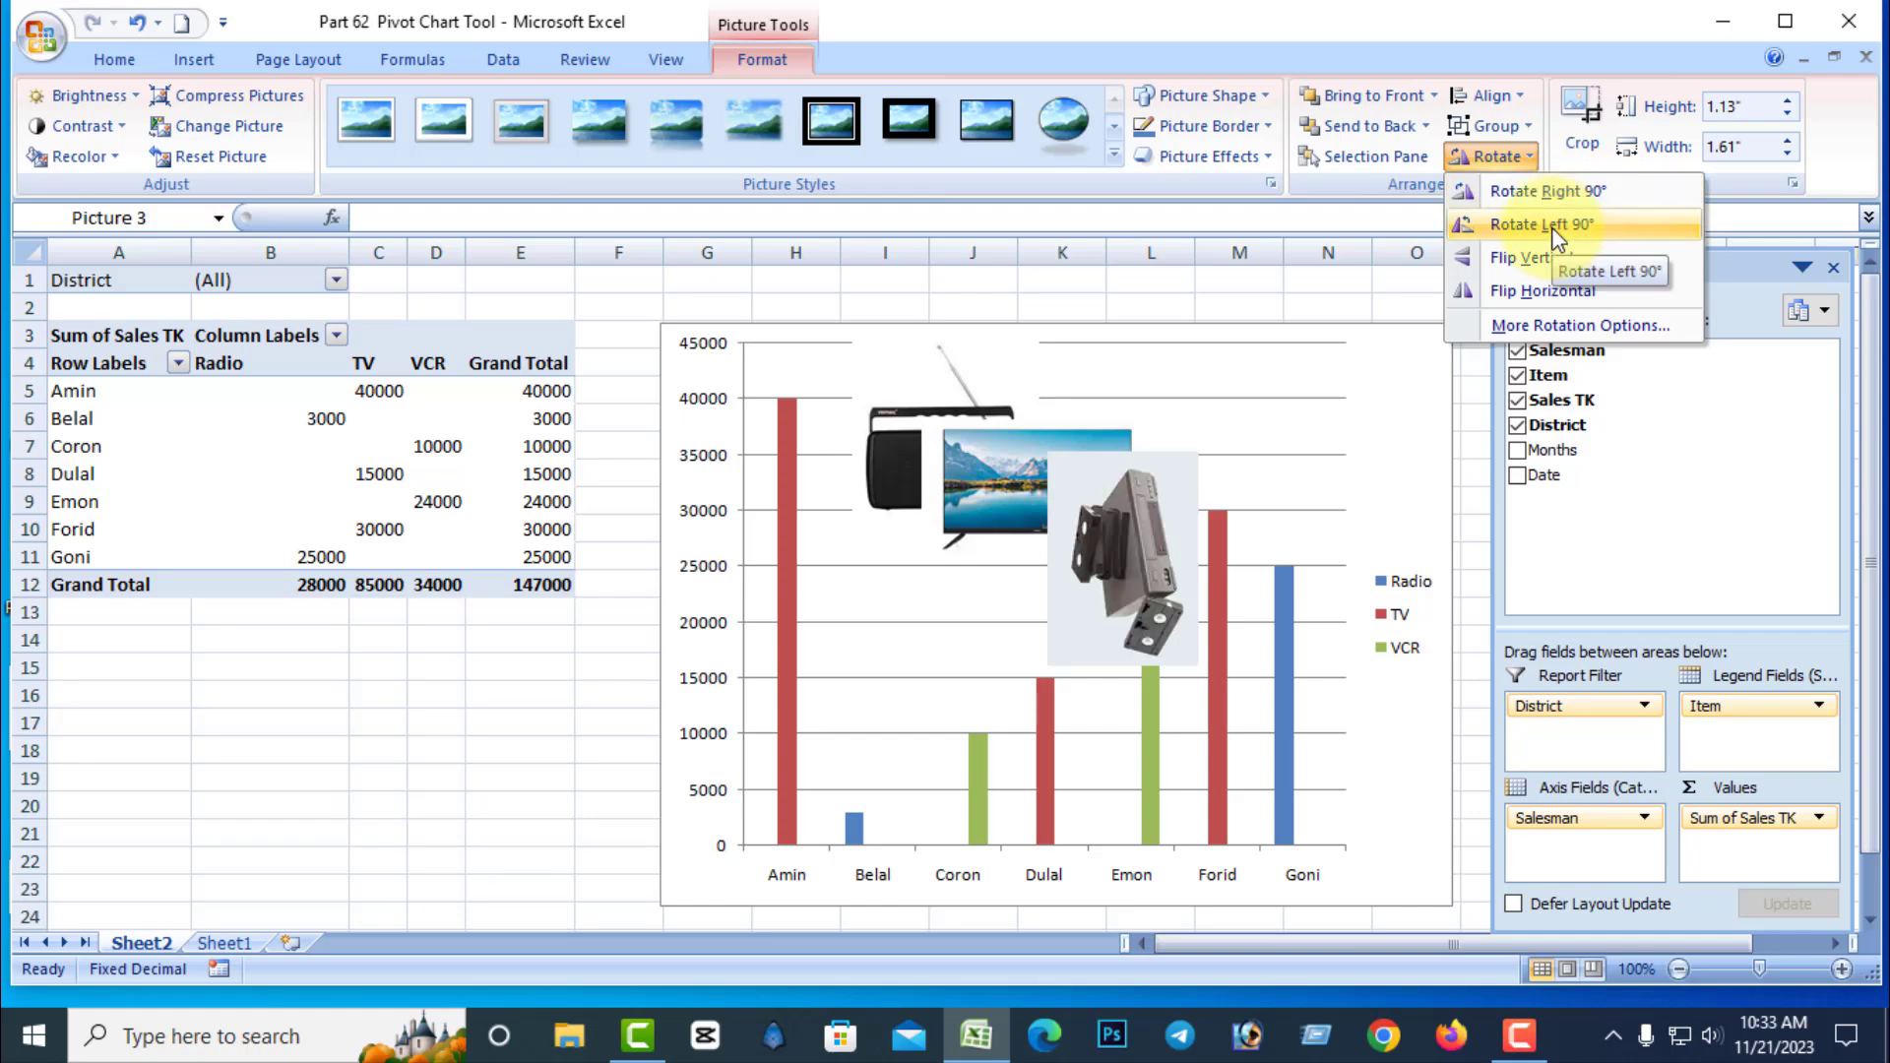
left_click(1551, 225)
left_click(1524, 157)
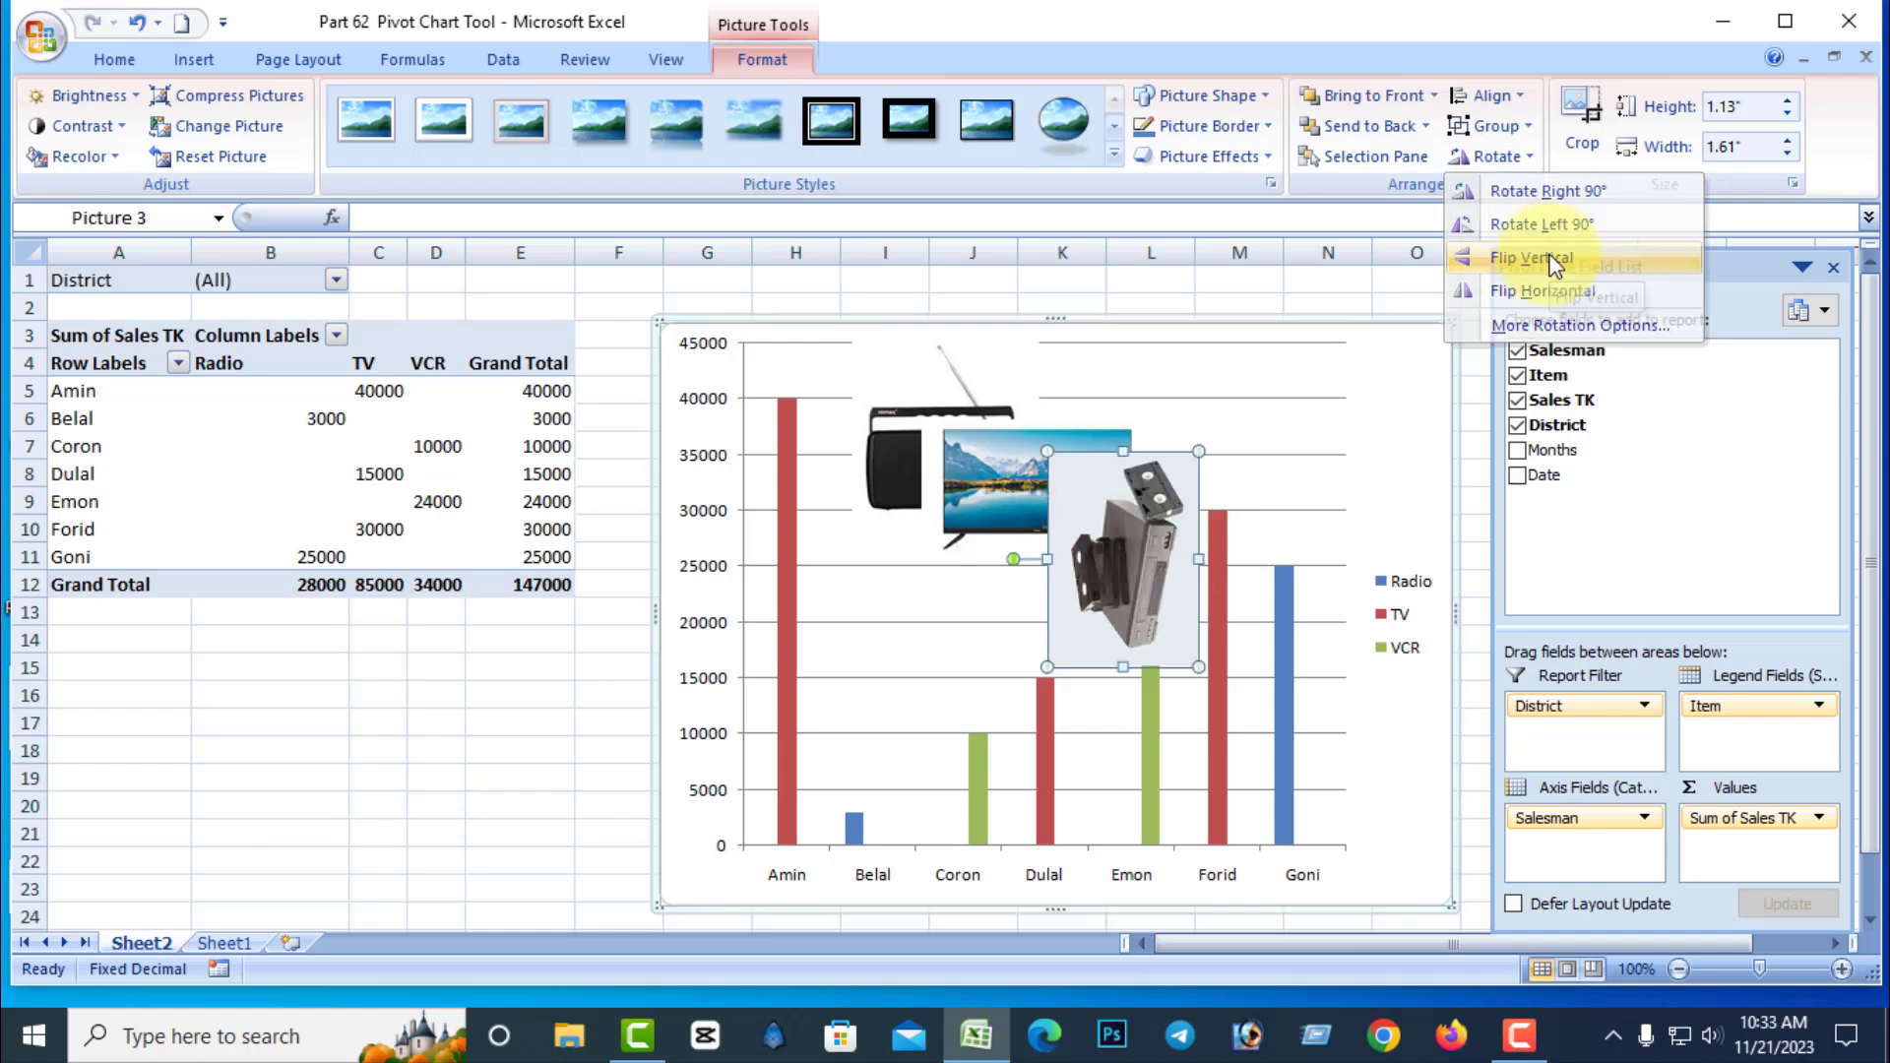
left_click(1531, 258)
left_click(1496, 157)
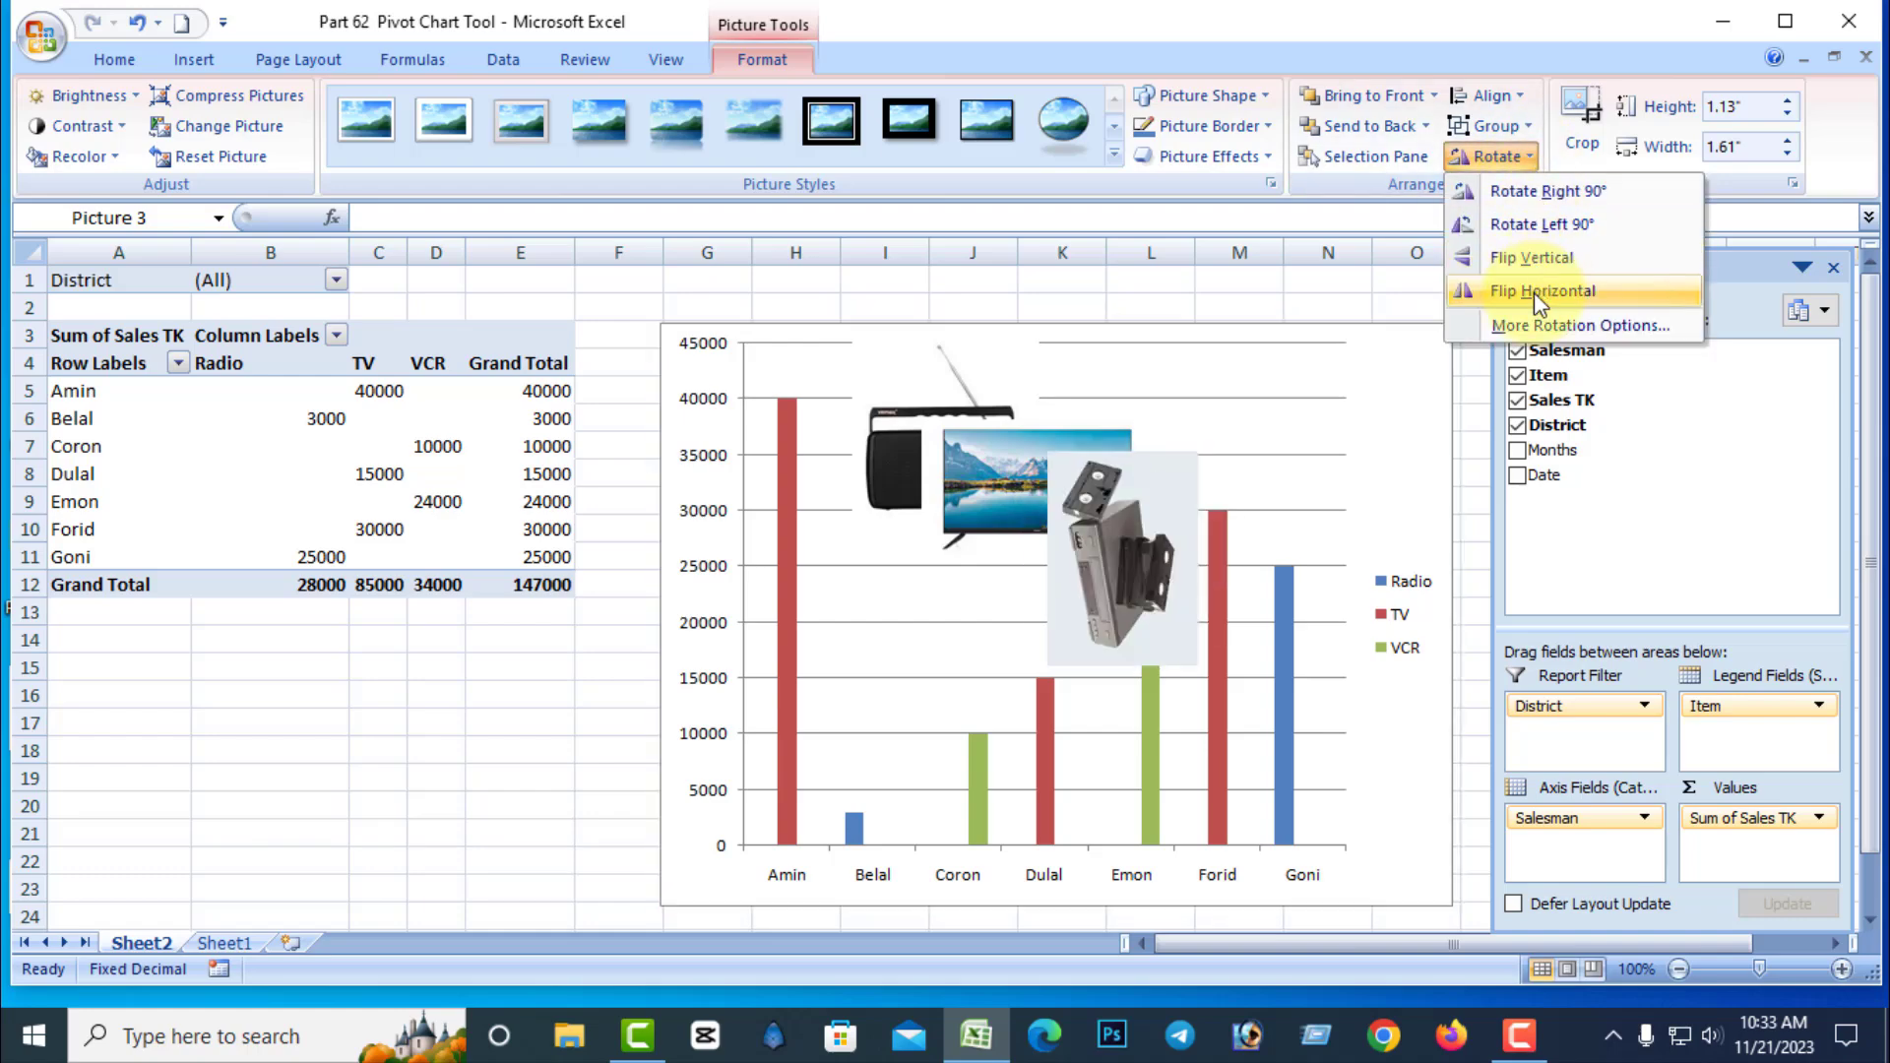
left_click(1533, 293)
Step: Rotate the VCR picture right 90° three times to bring it back upright, and deselect it
left_click(1518, 158)
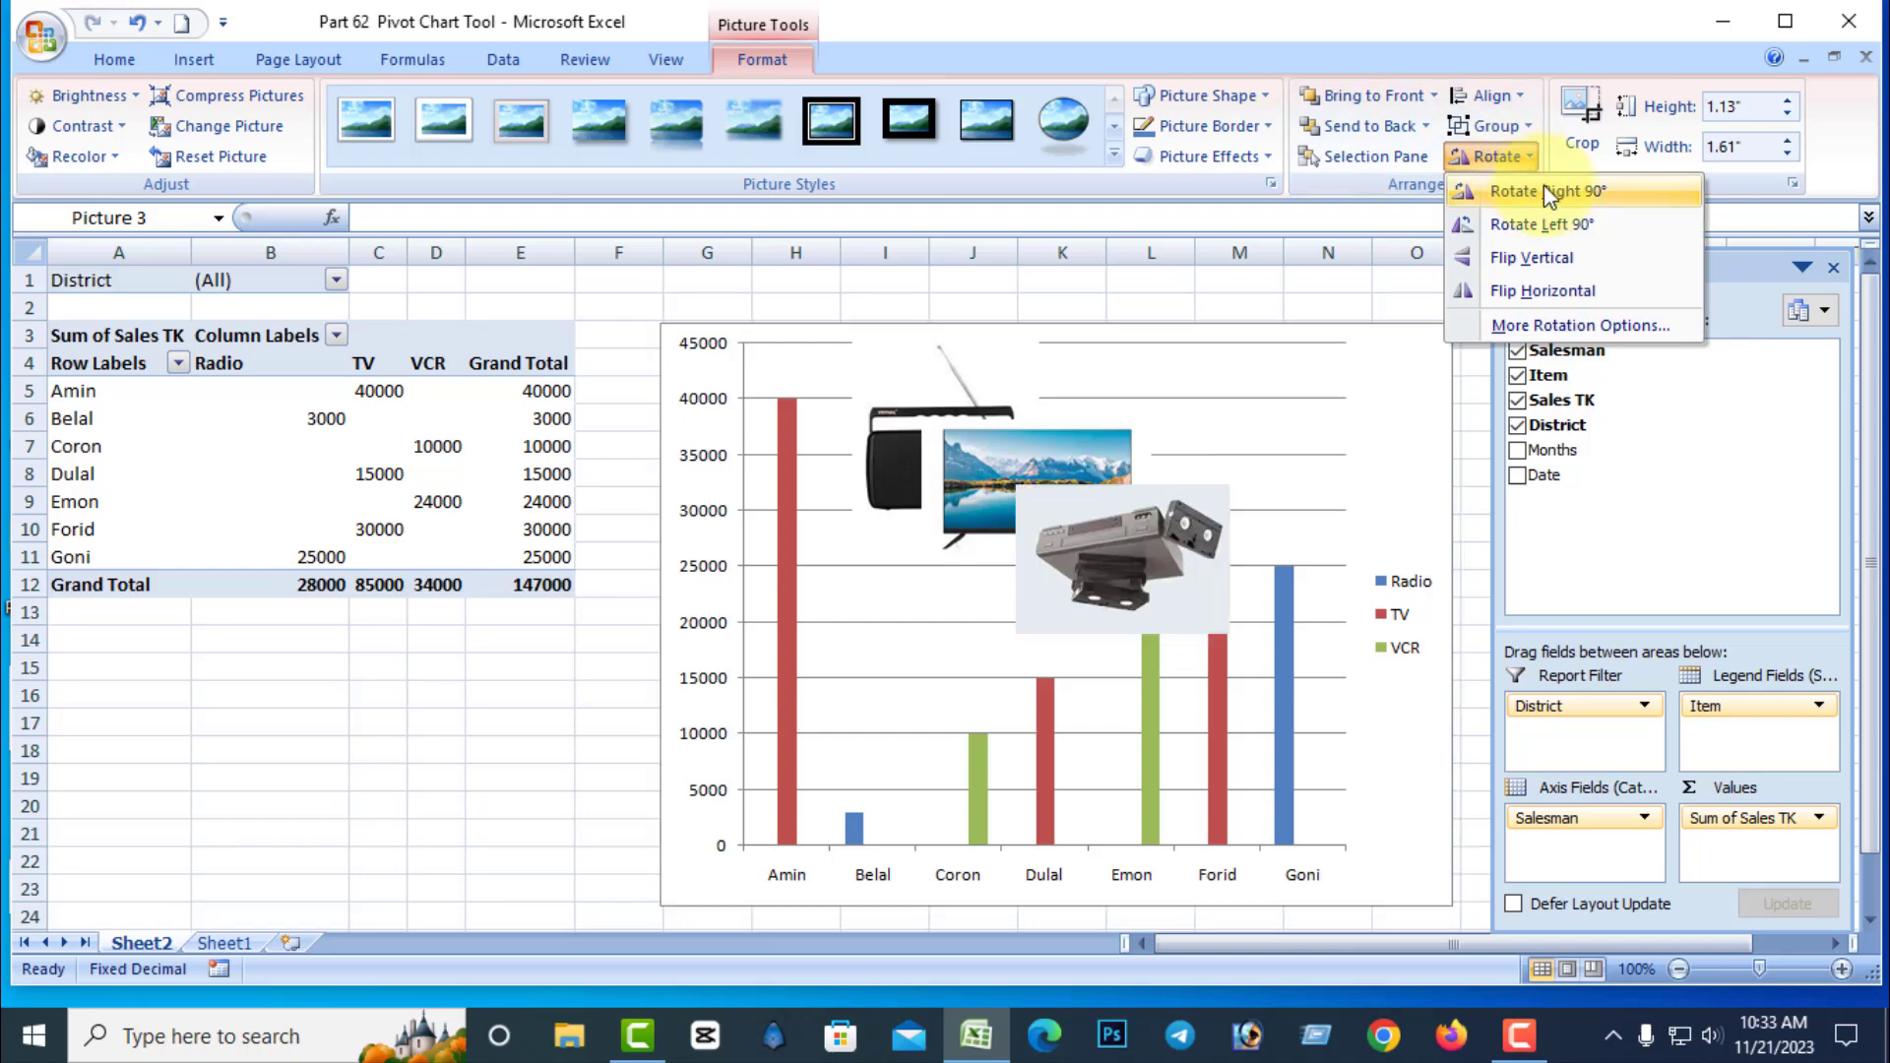
left_click(1555, 193)
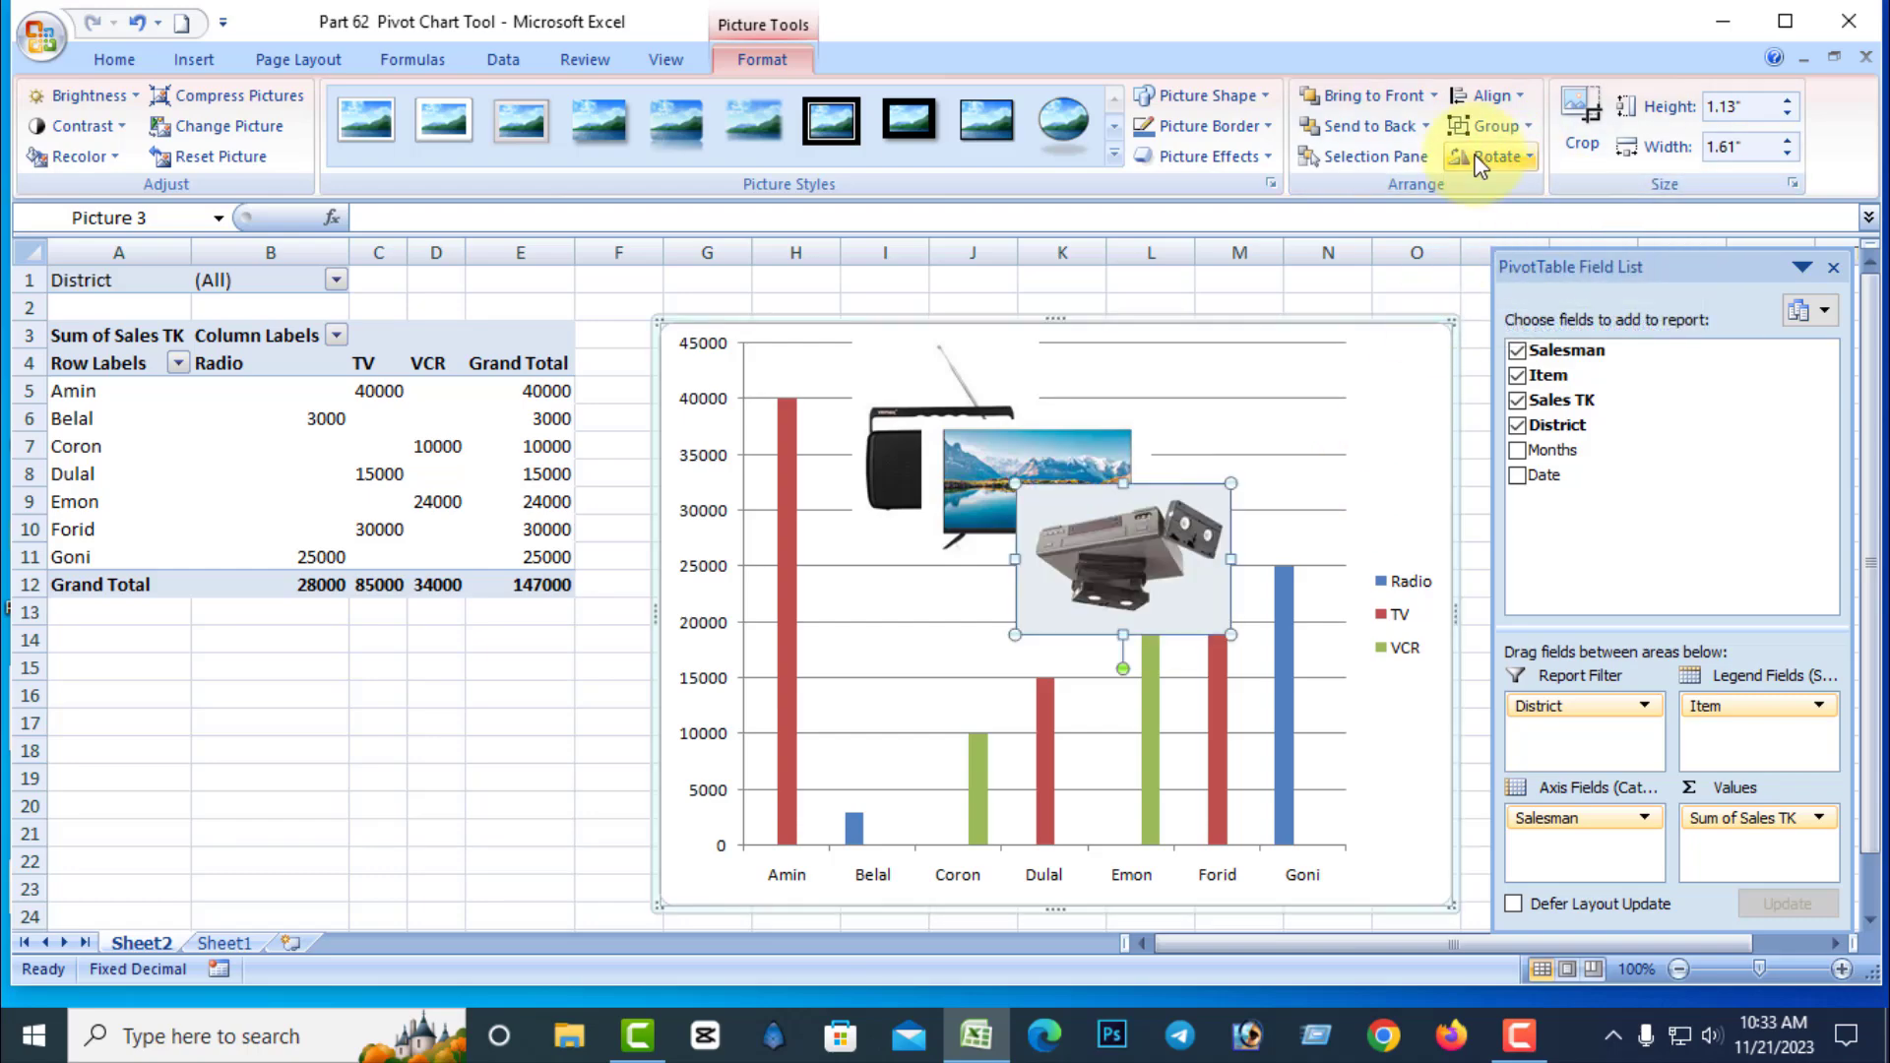
left_click(1518, 160)
left_click(1537, 192)
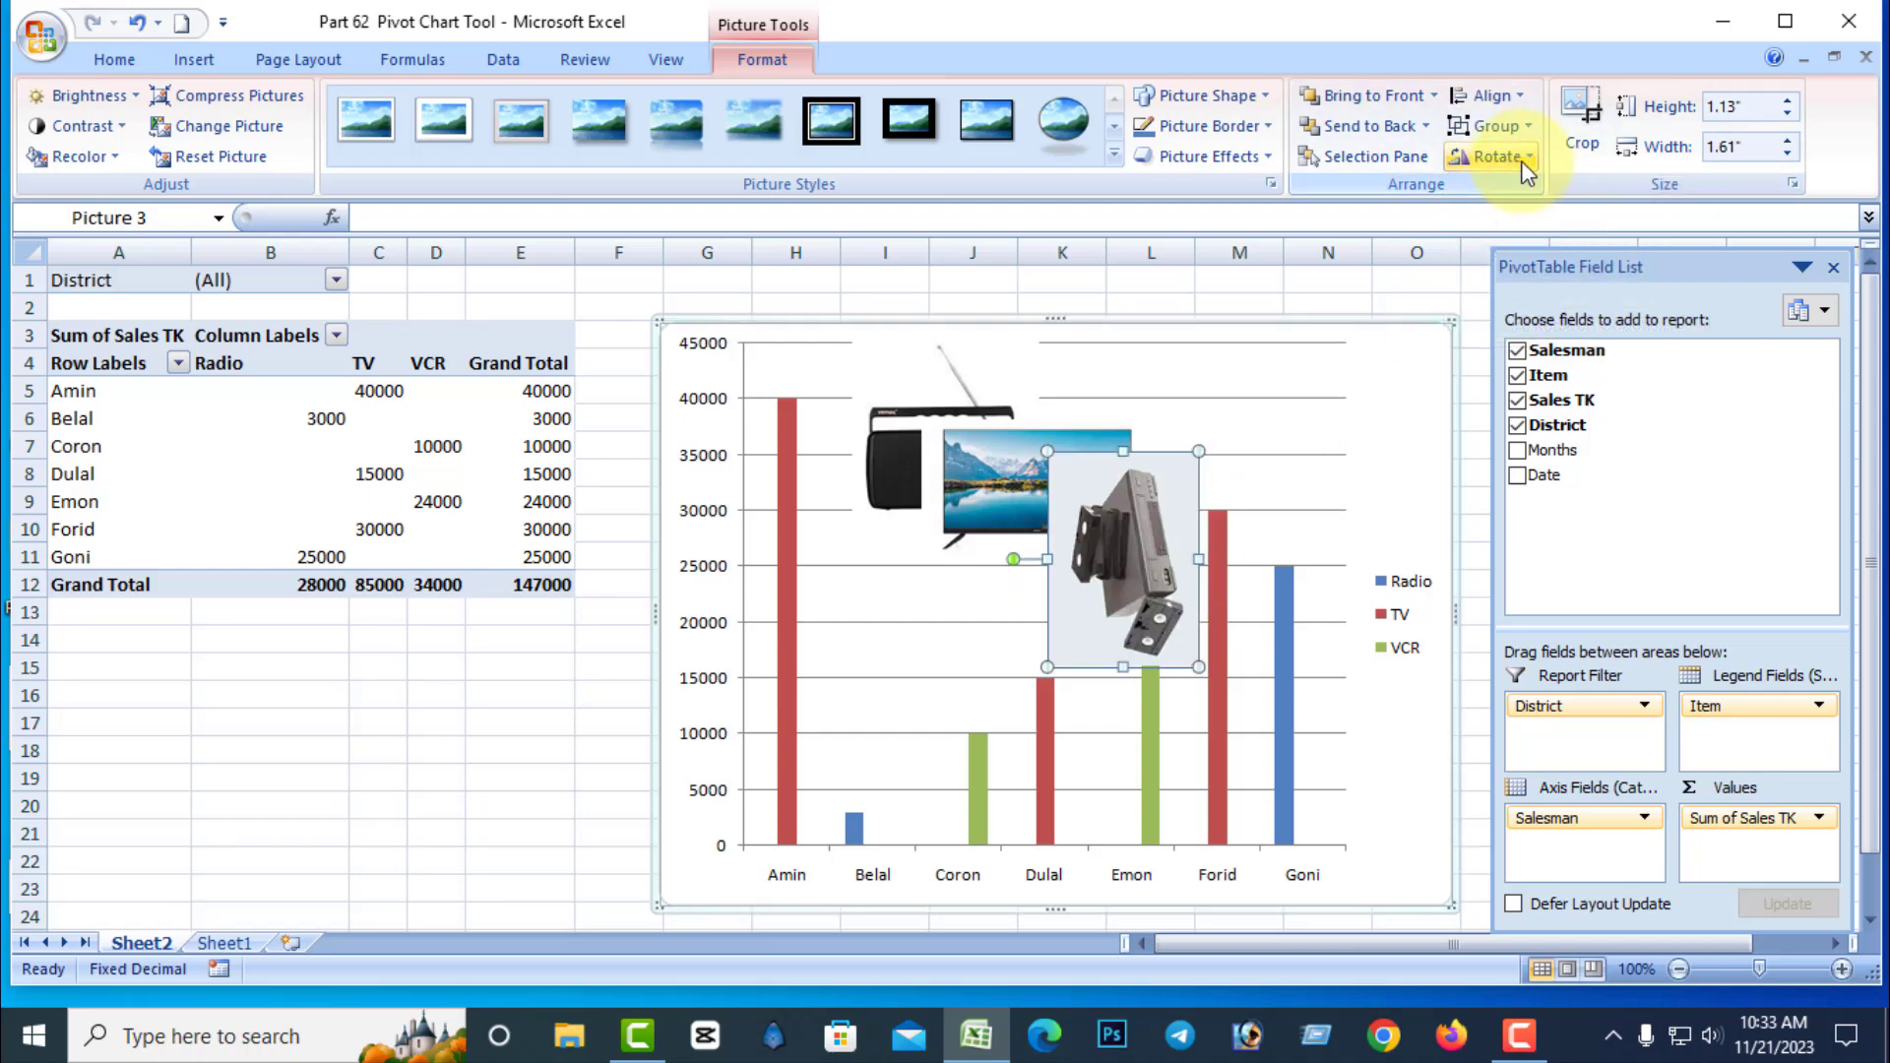
left_click(1520, 161)
left_click(1531, 193)
left_click(1255, 654)
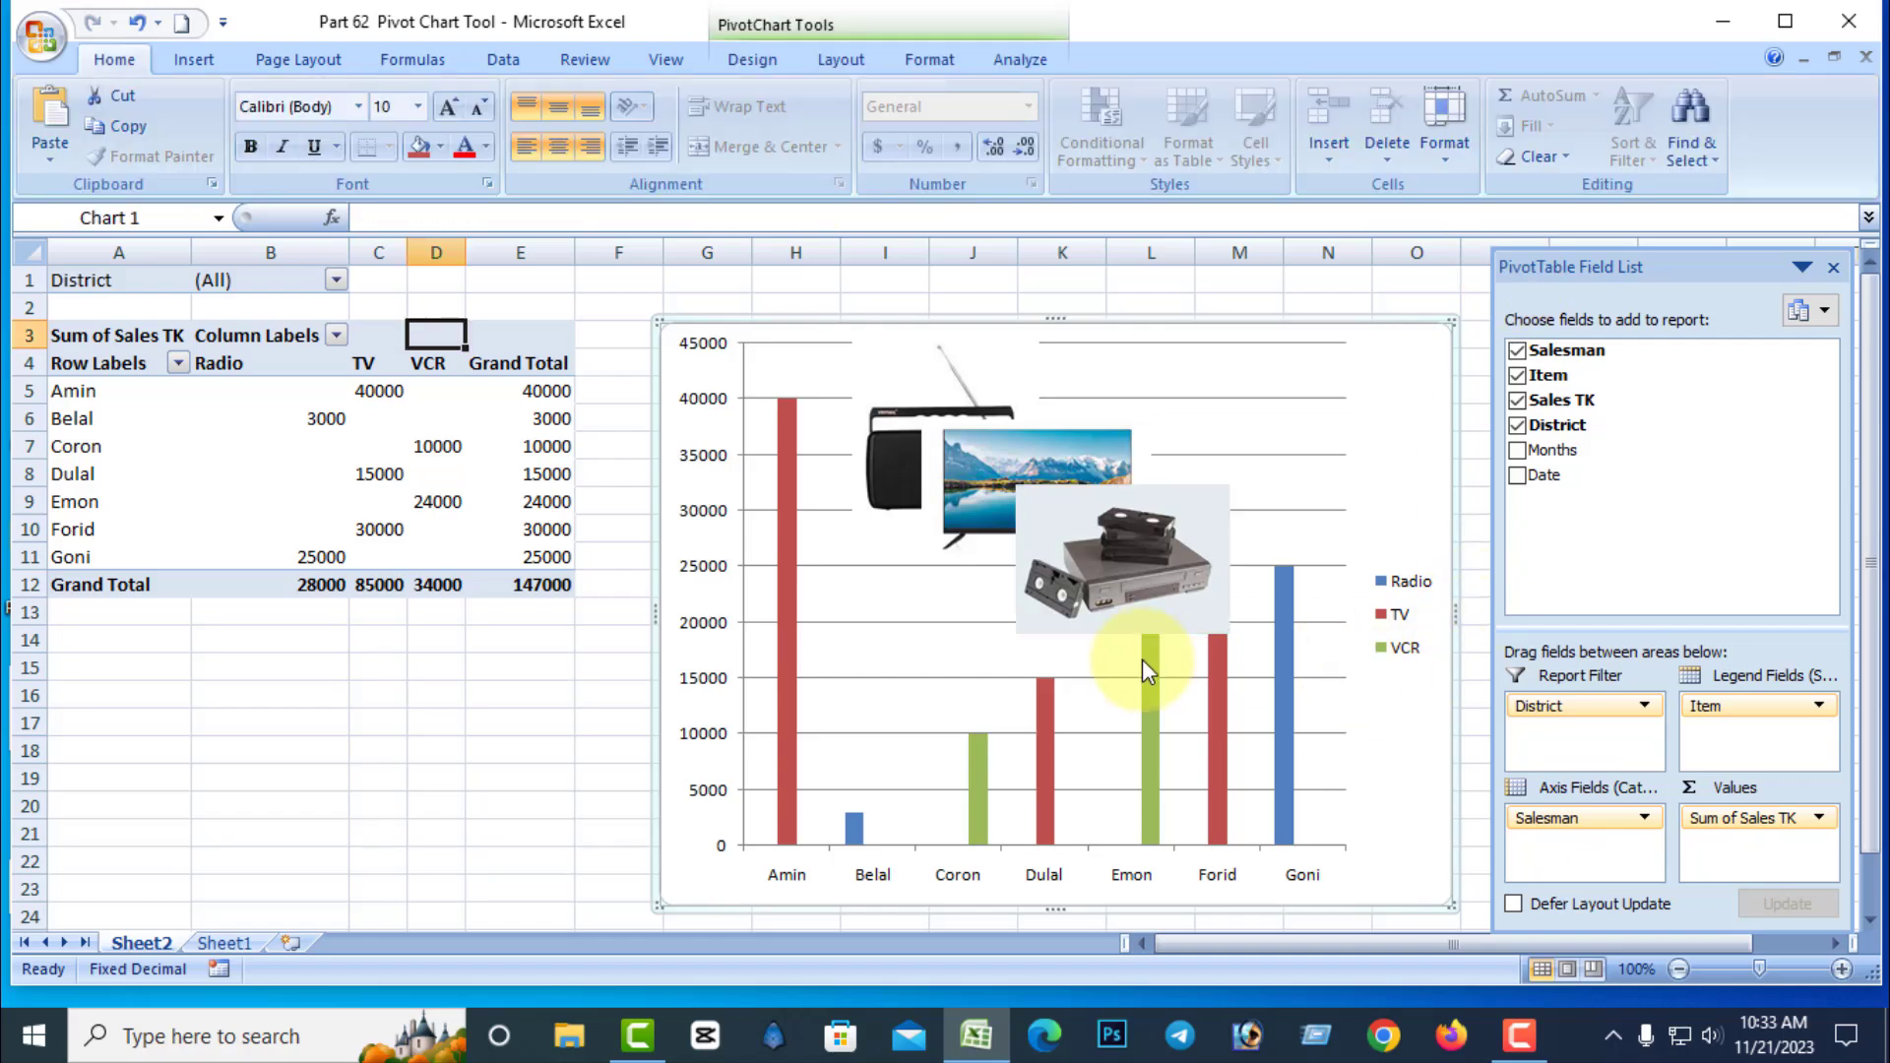
Step: Move the VCR picture slightly up and left over the TV picture and send it to the back
left_click(1133, 579)
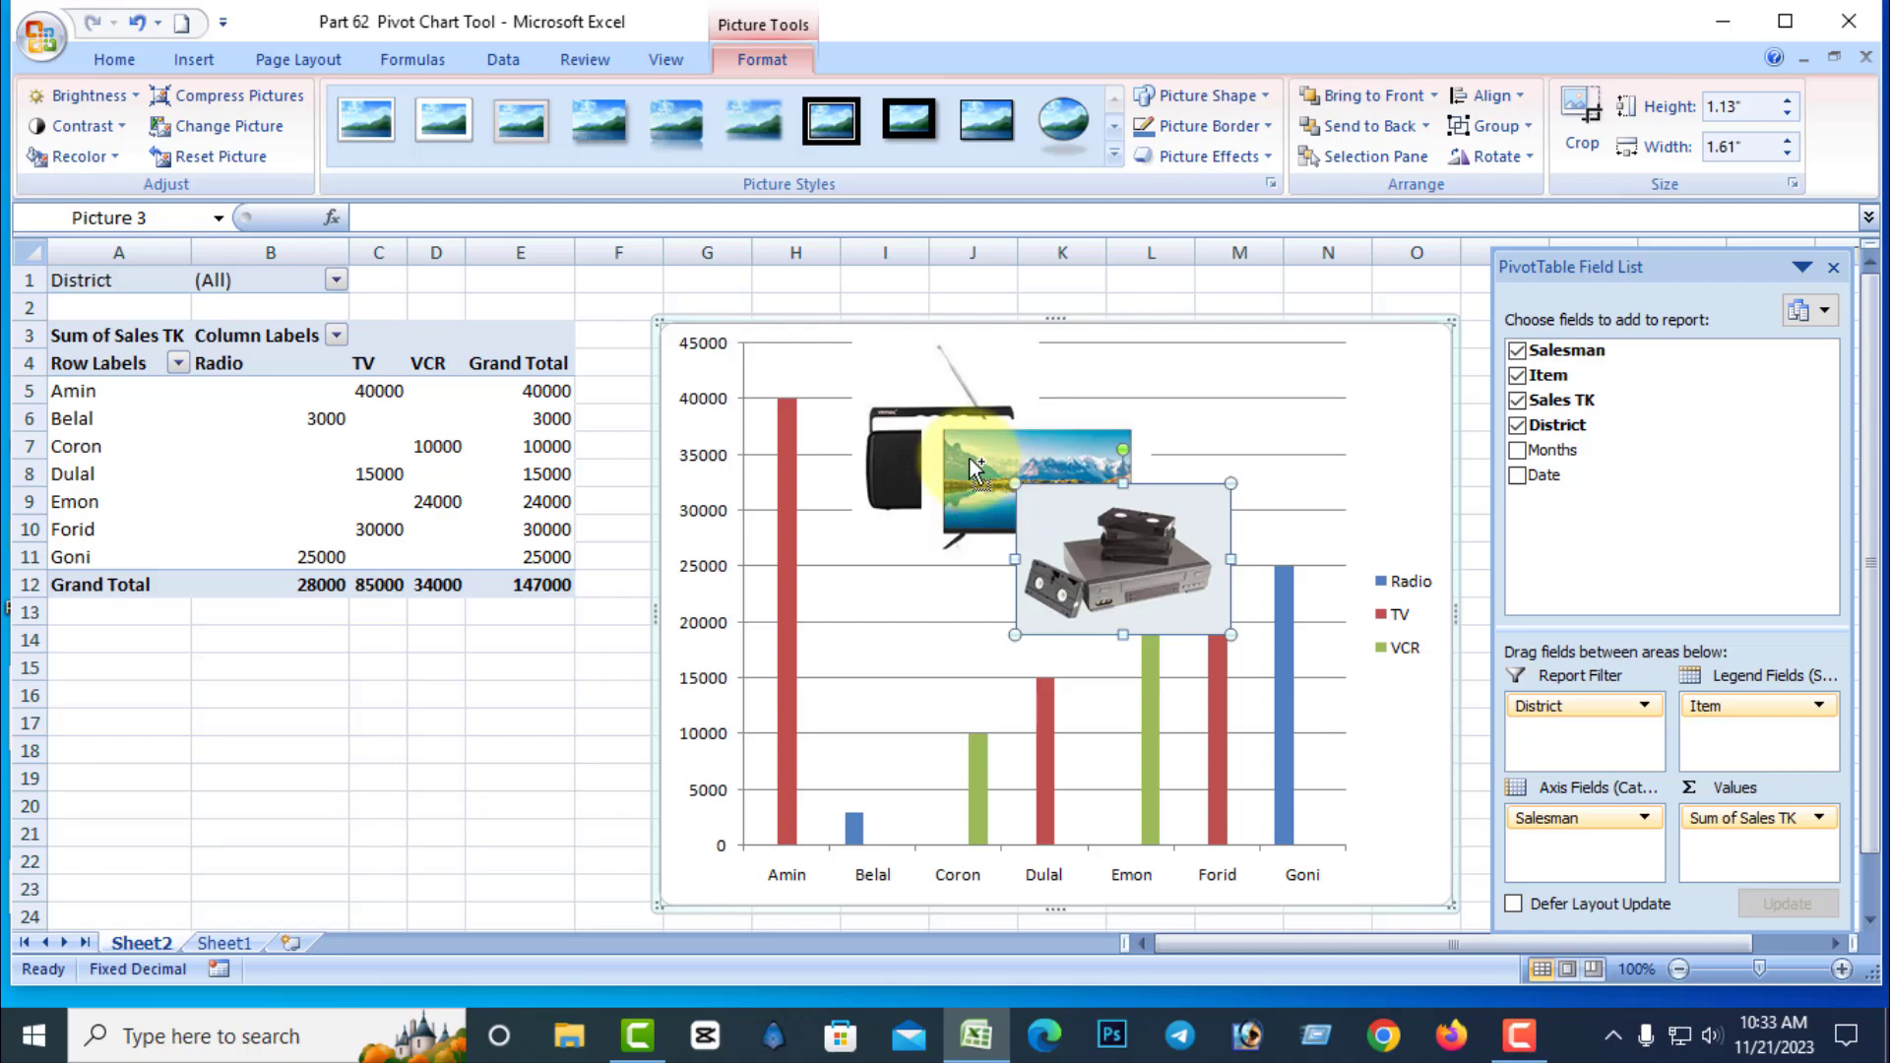
left_click_drag(1104, 560, 1087, 538)
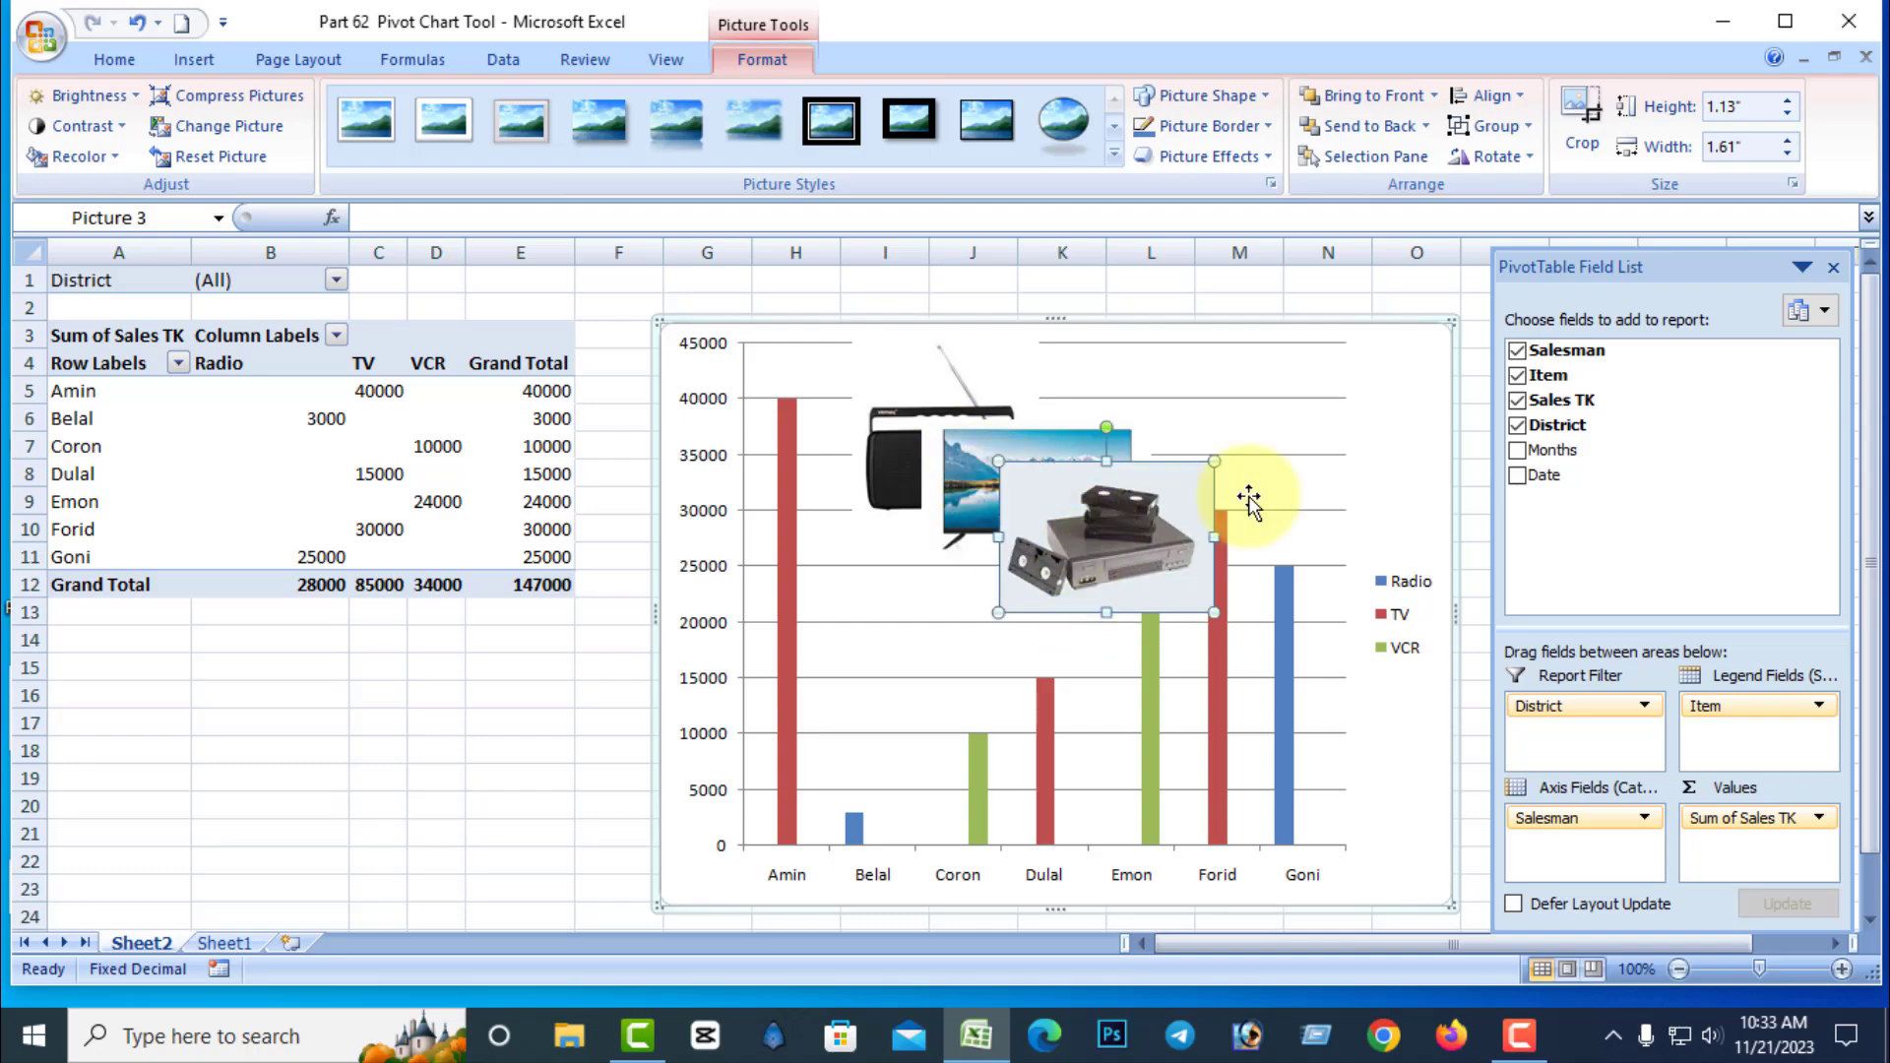
left_click(1370, 126)
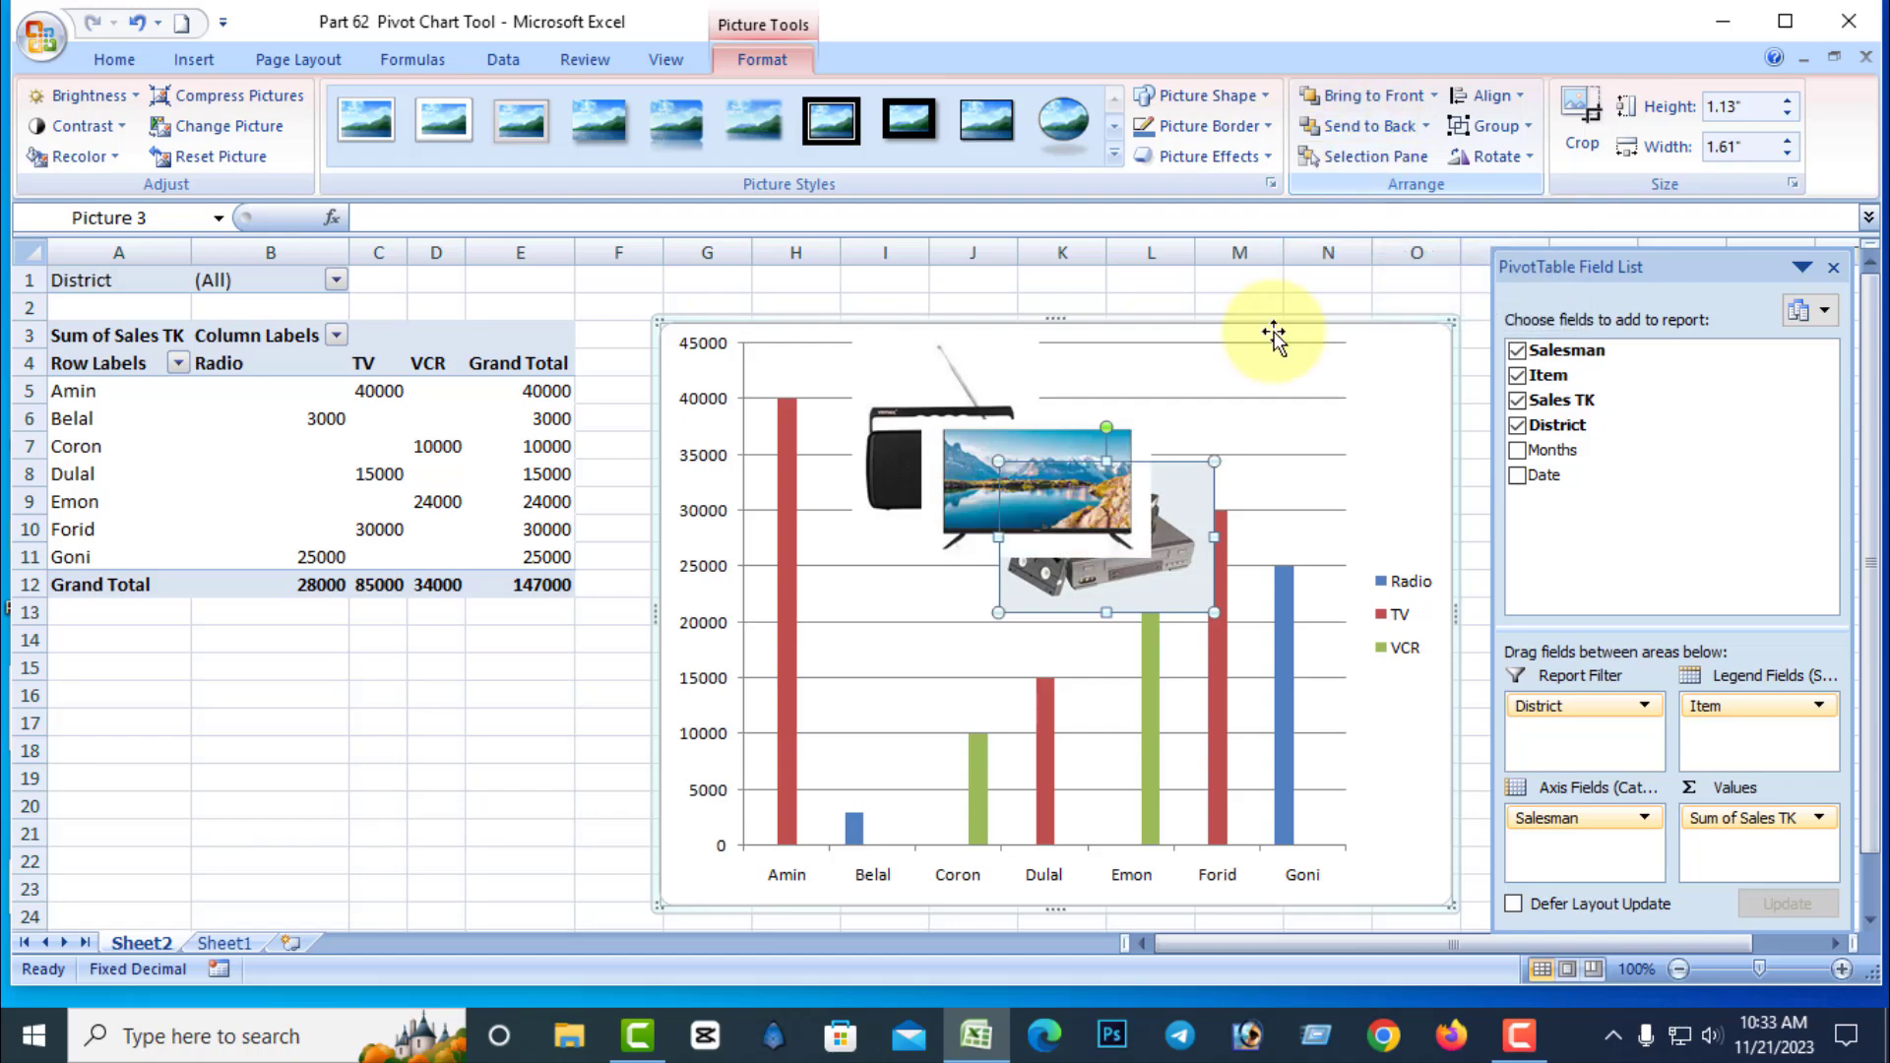
Step: Bring the radio picture to the front of the TV picture
left_click(889, 464)
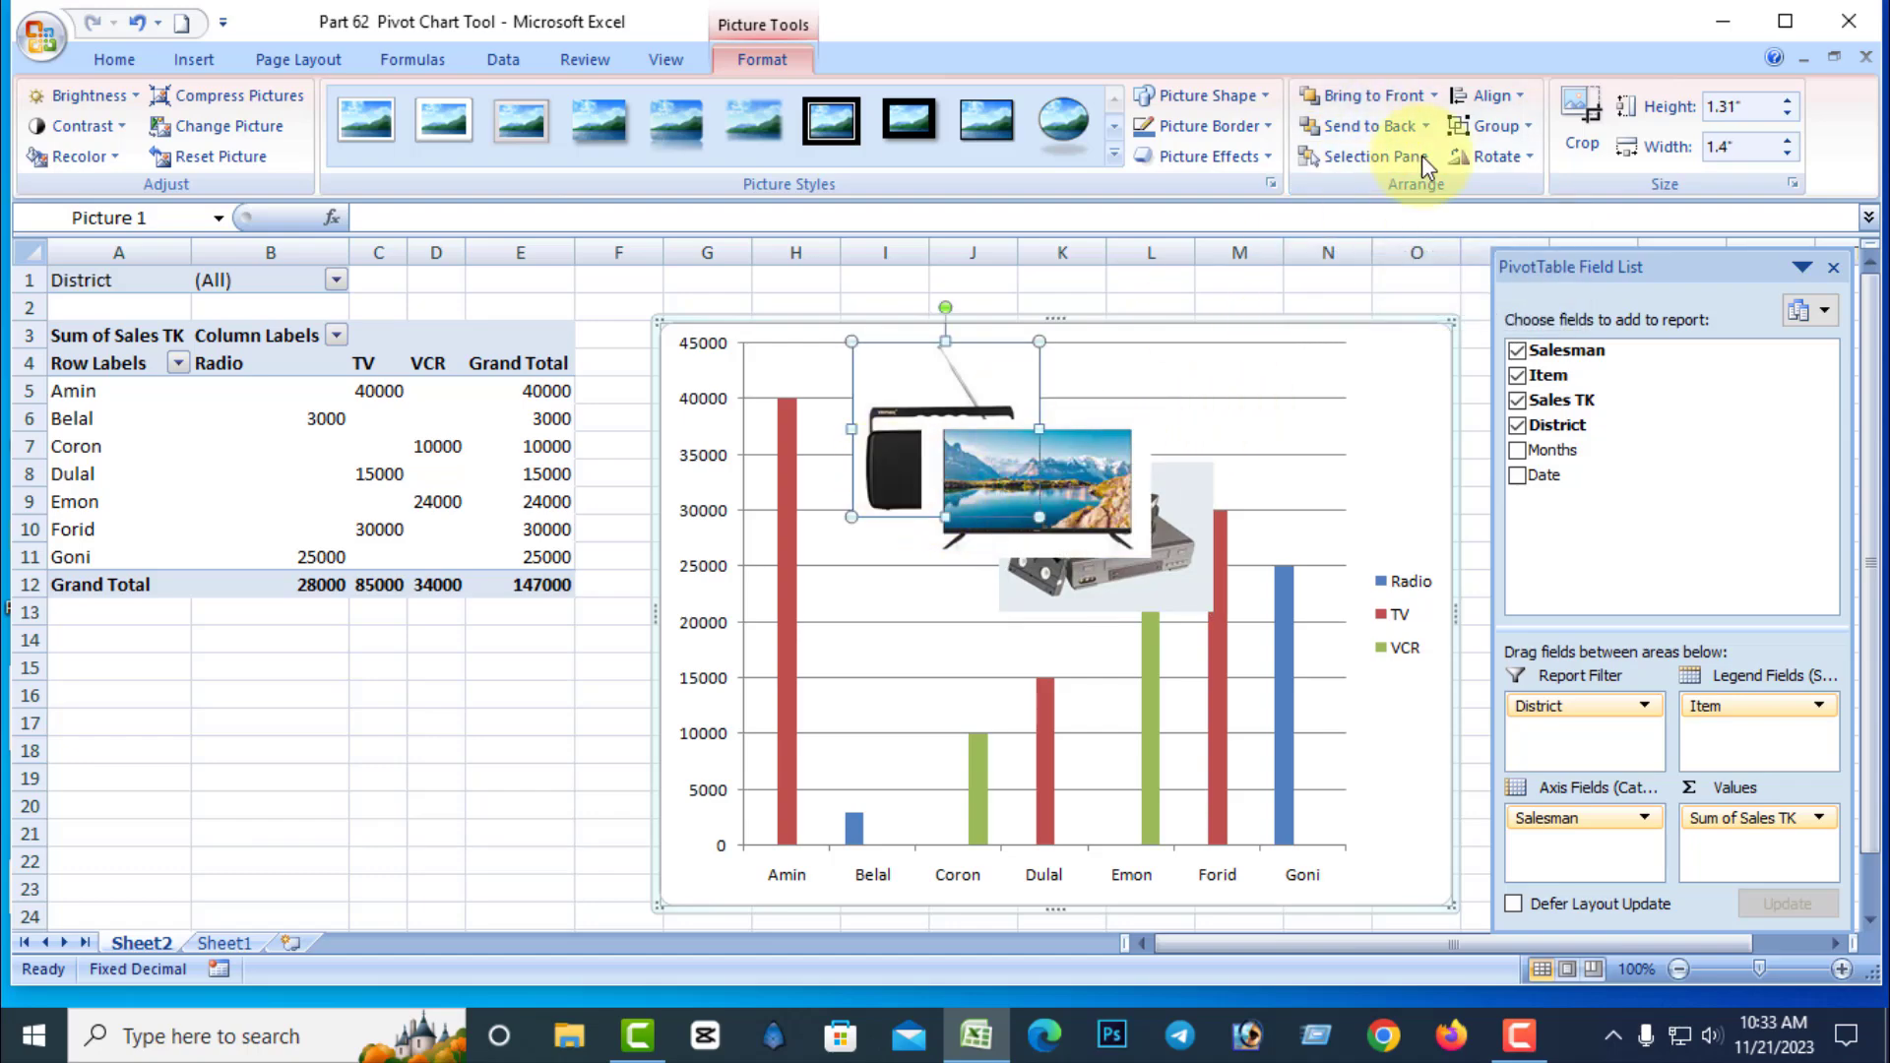
left_click(1368, 97)
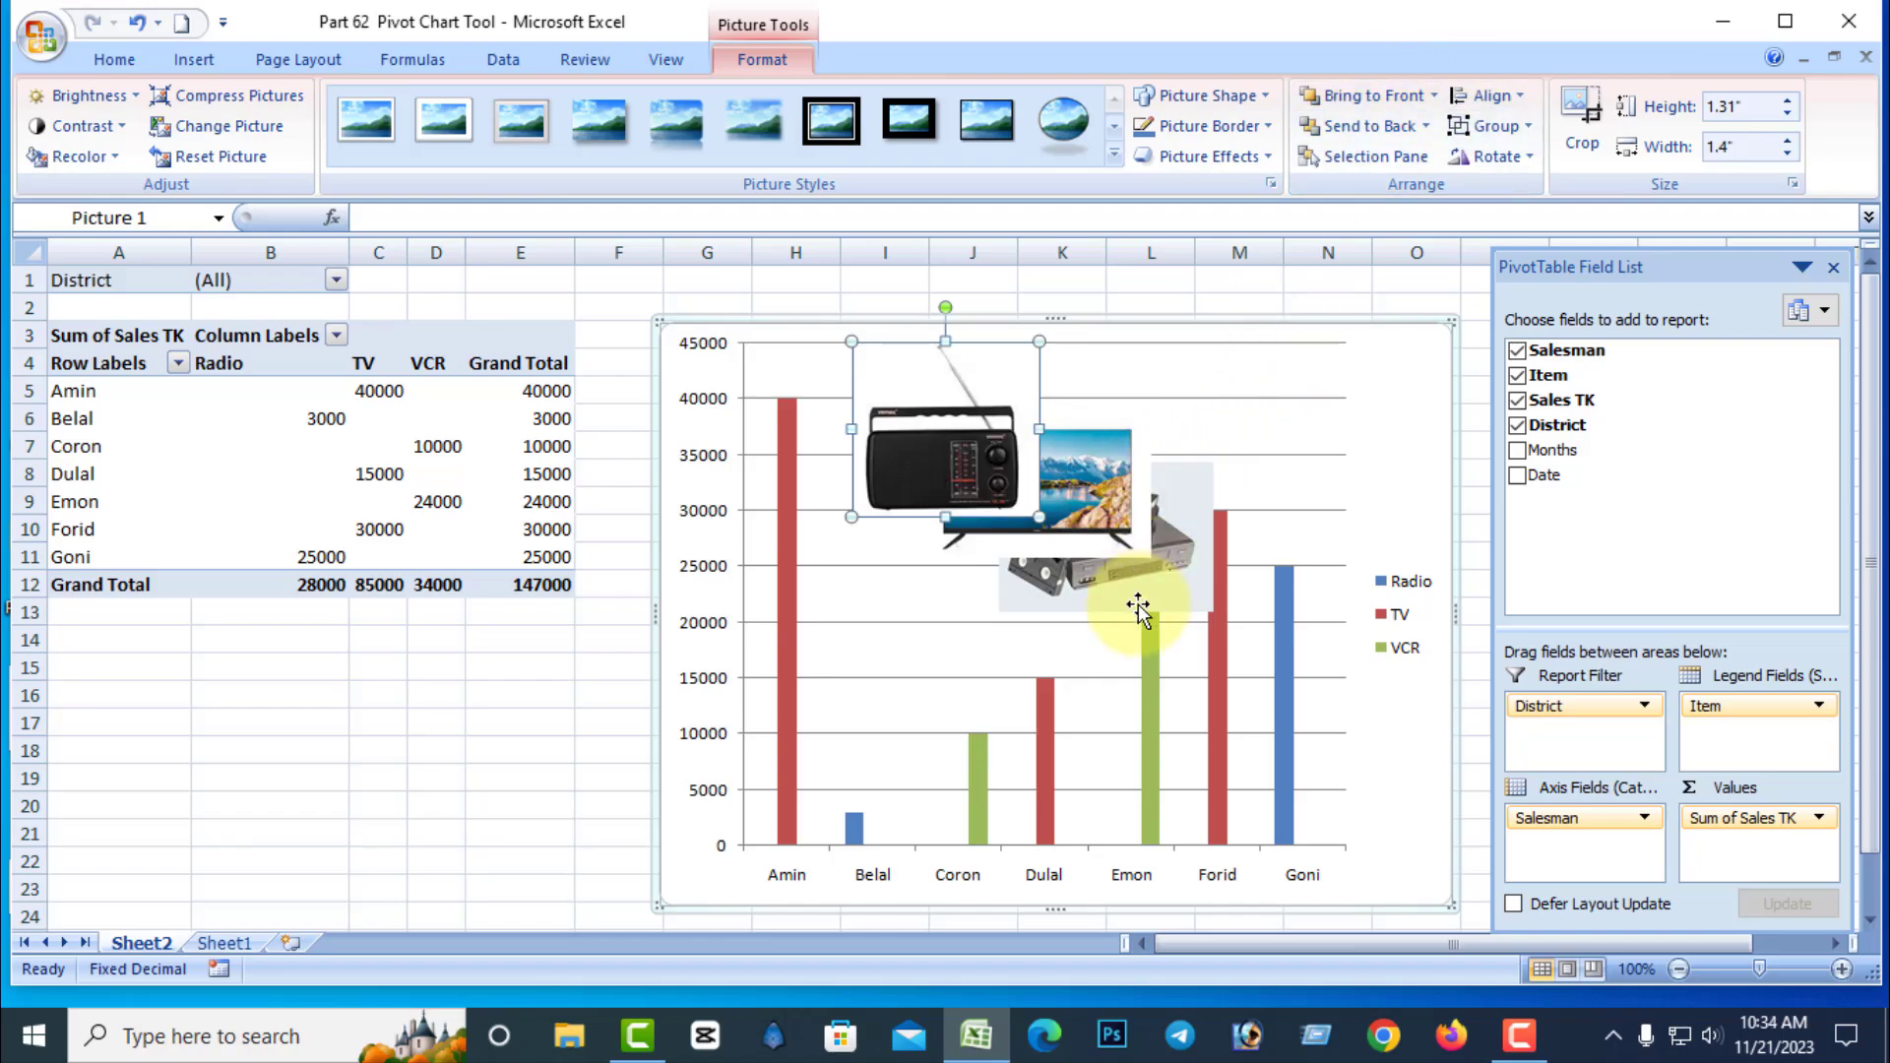
Step: Select the radio, TV and VCR pictures together and group them into one object
left_click(1188, 586)
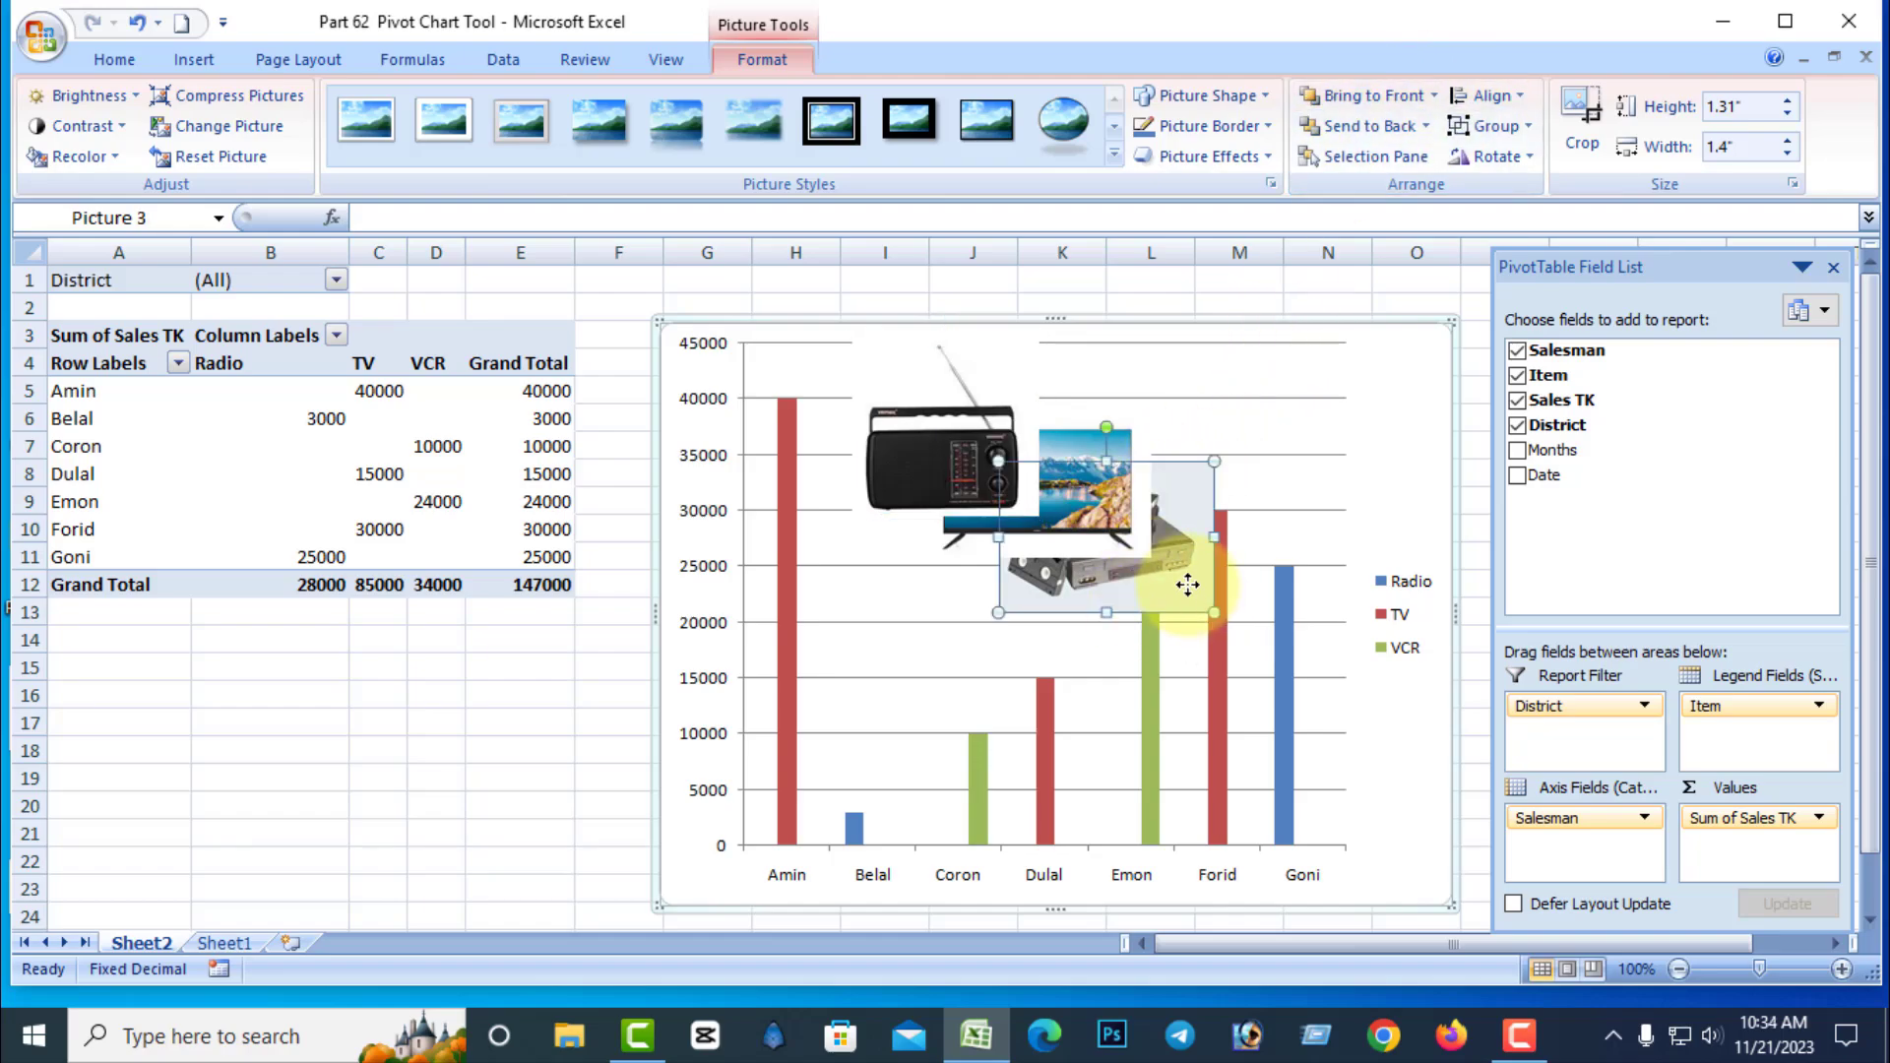
left_click(951, 563)
left_click(961, 476)
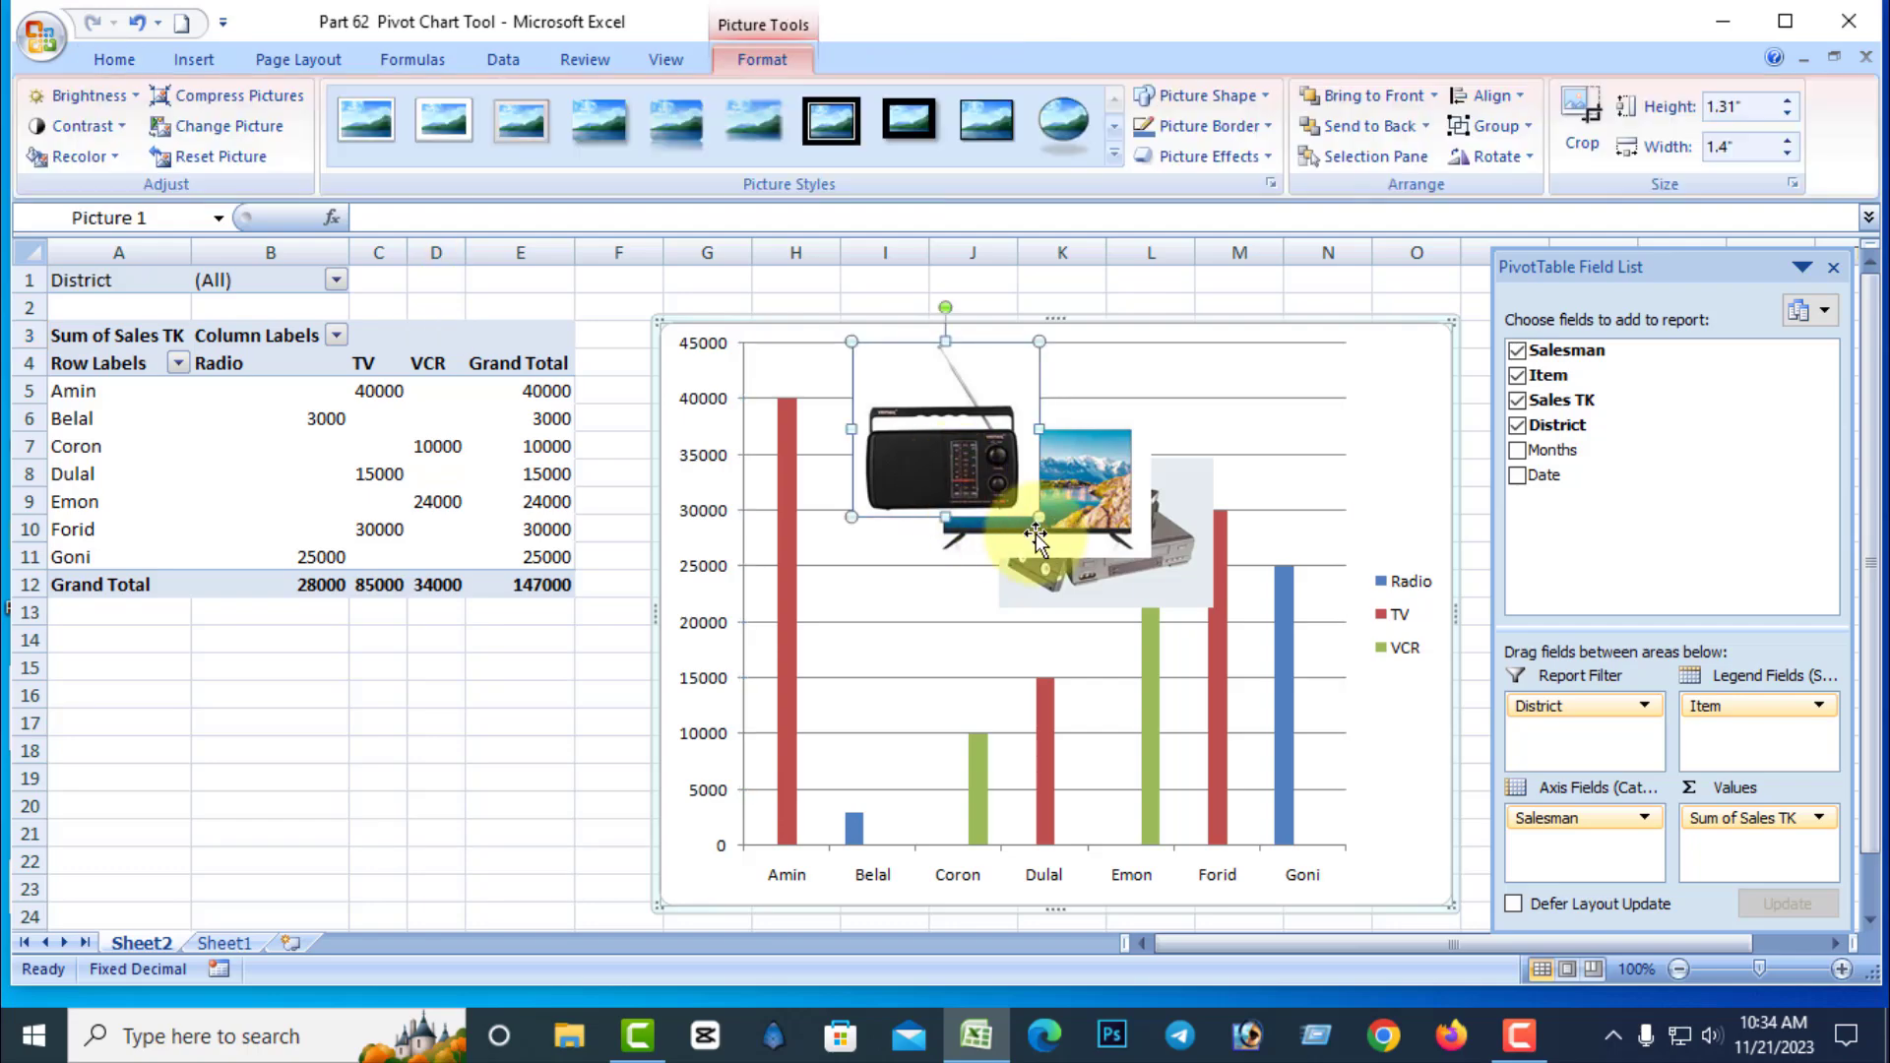
left_click(1085, 500)
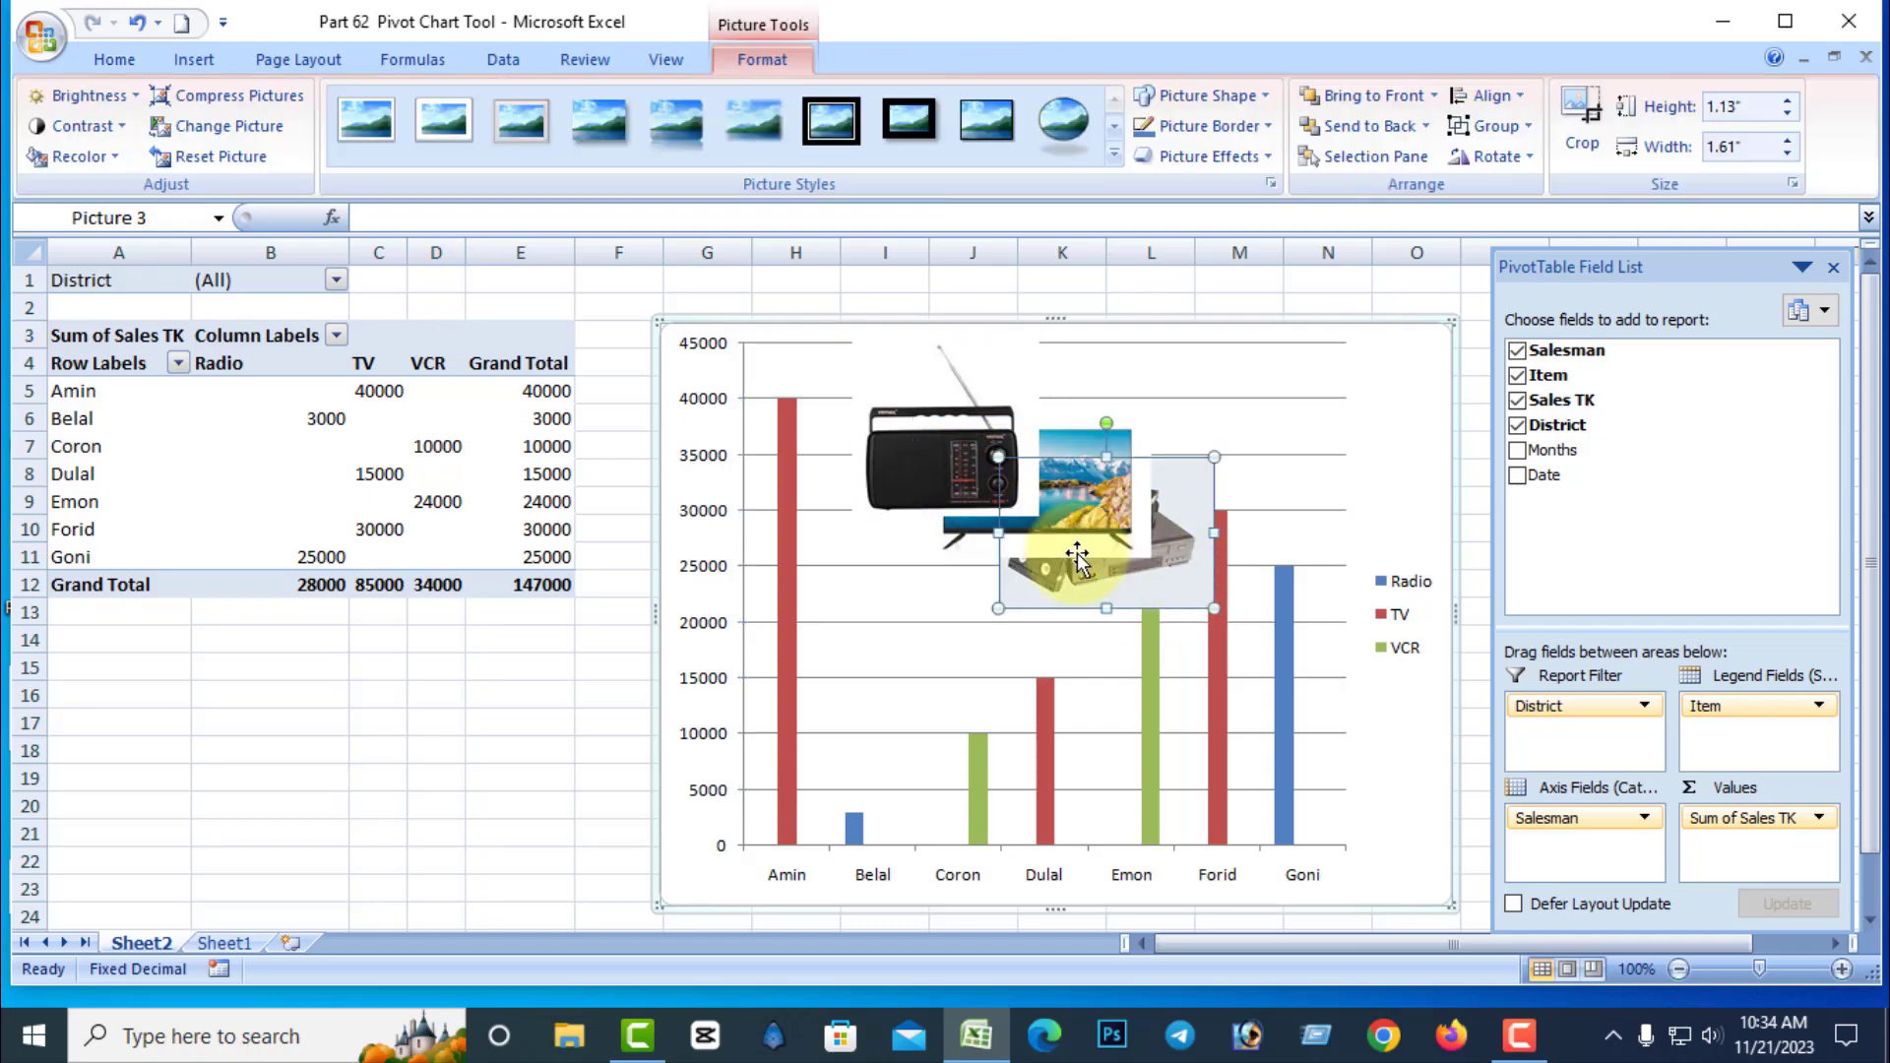
left_click(937, 470)
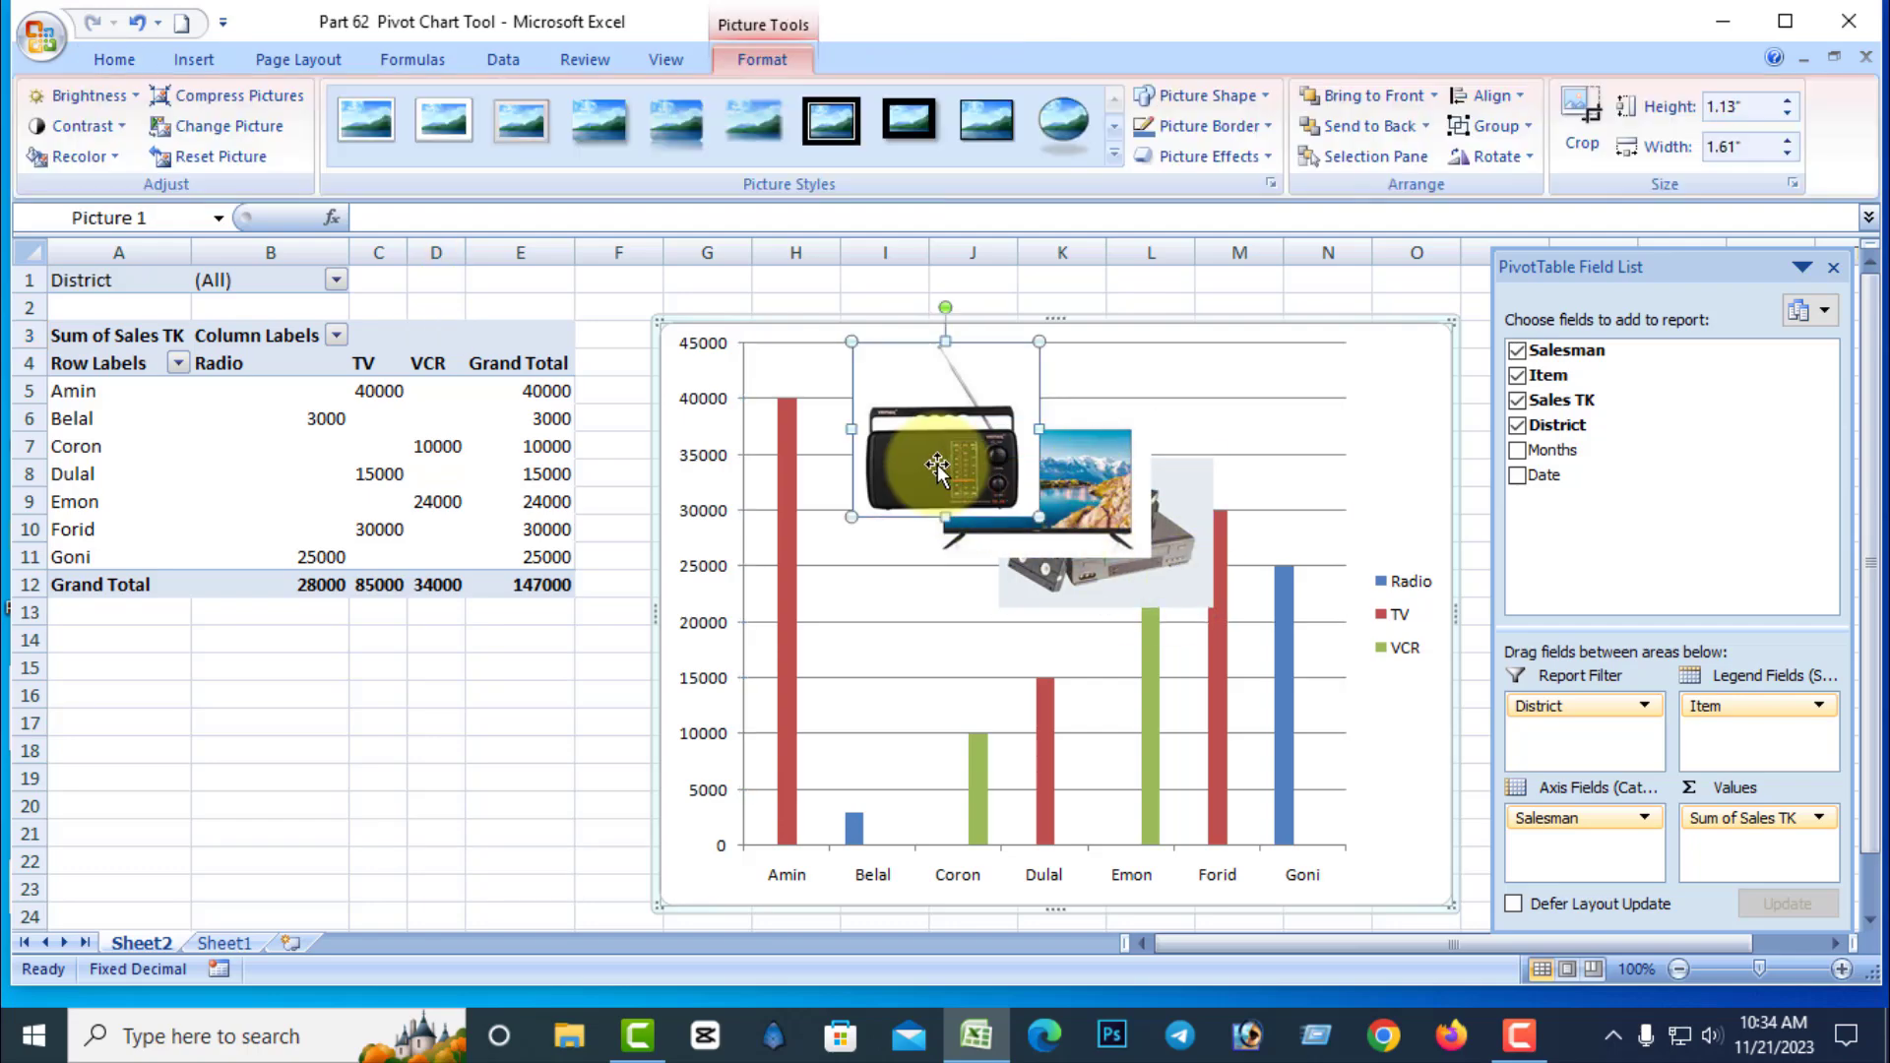
left_click(1084, 453, "ctrl")
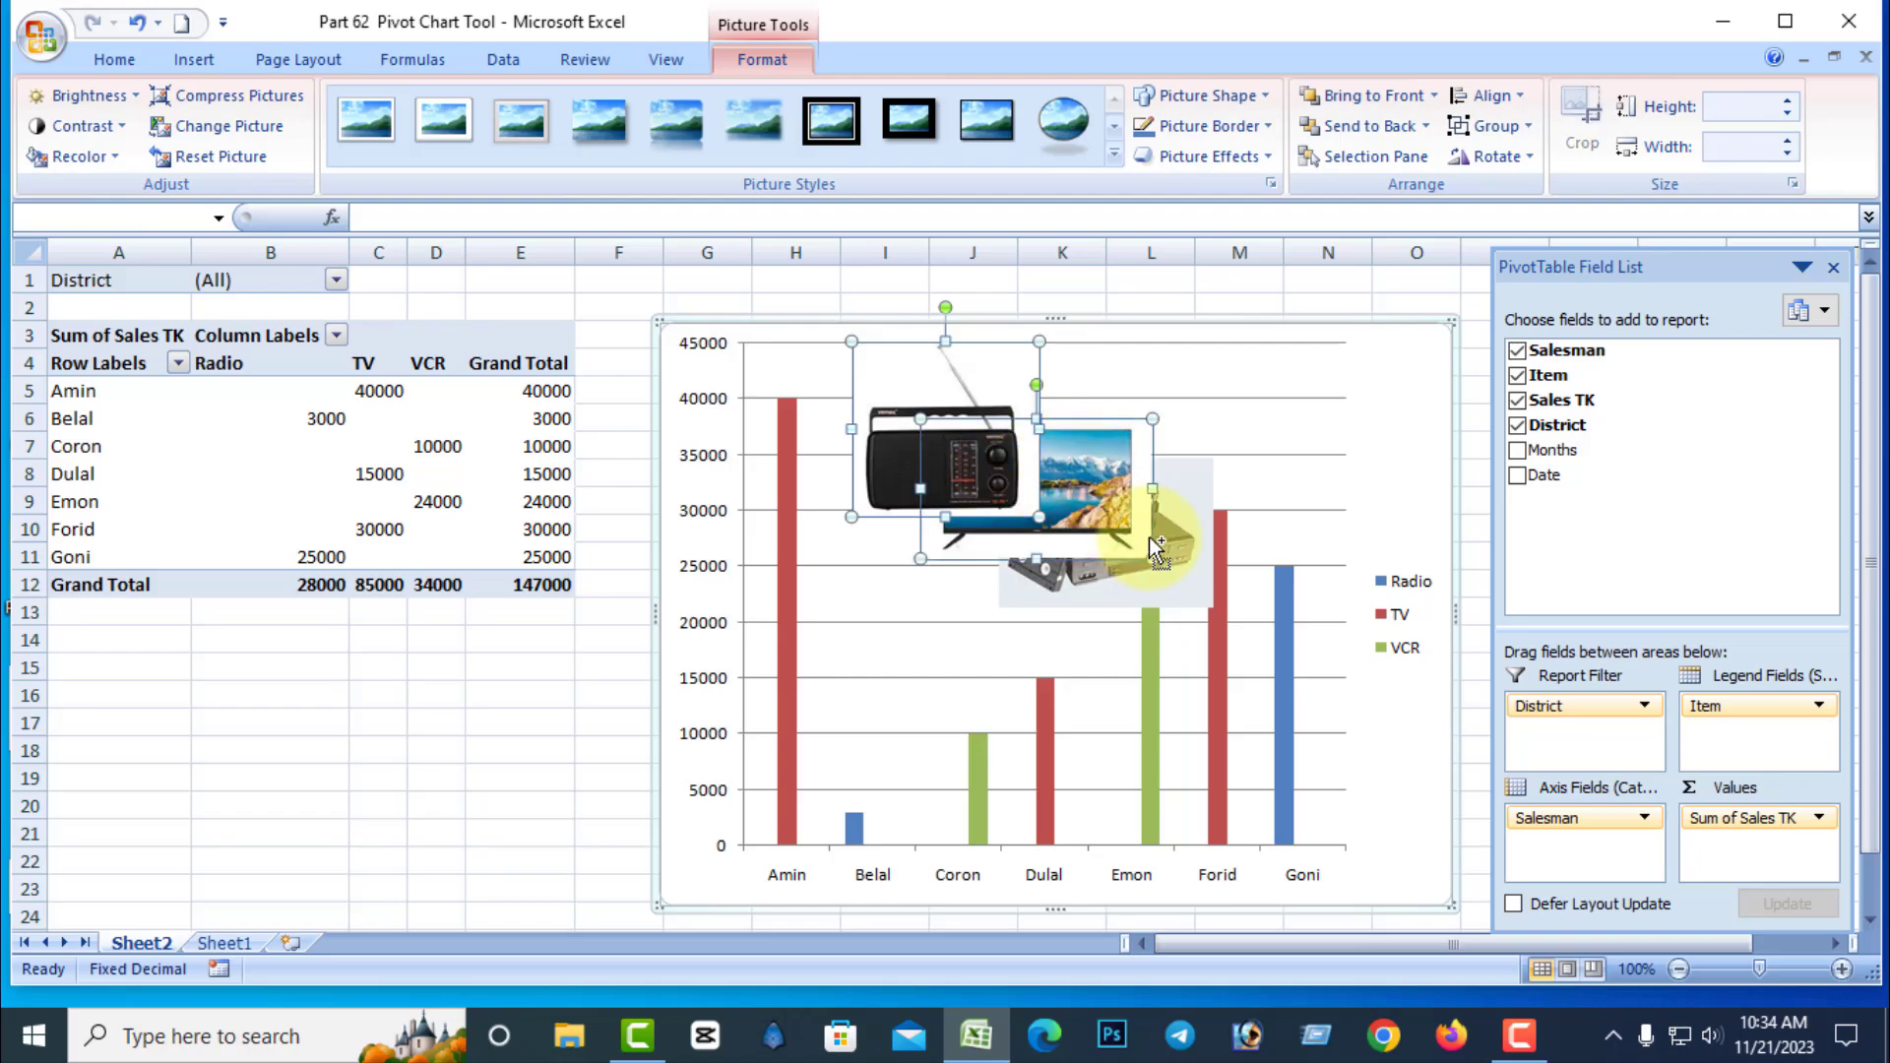
left_click(1502, 130)
left_click(1511, 150)
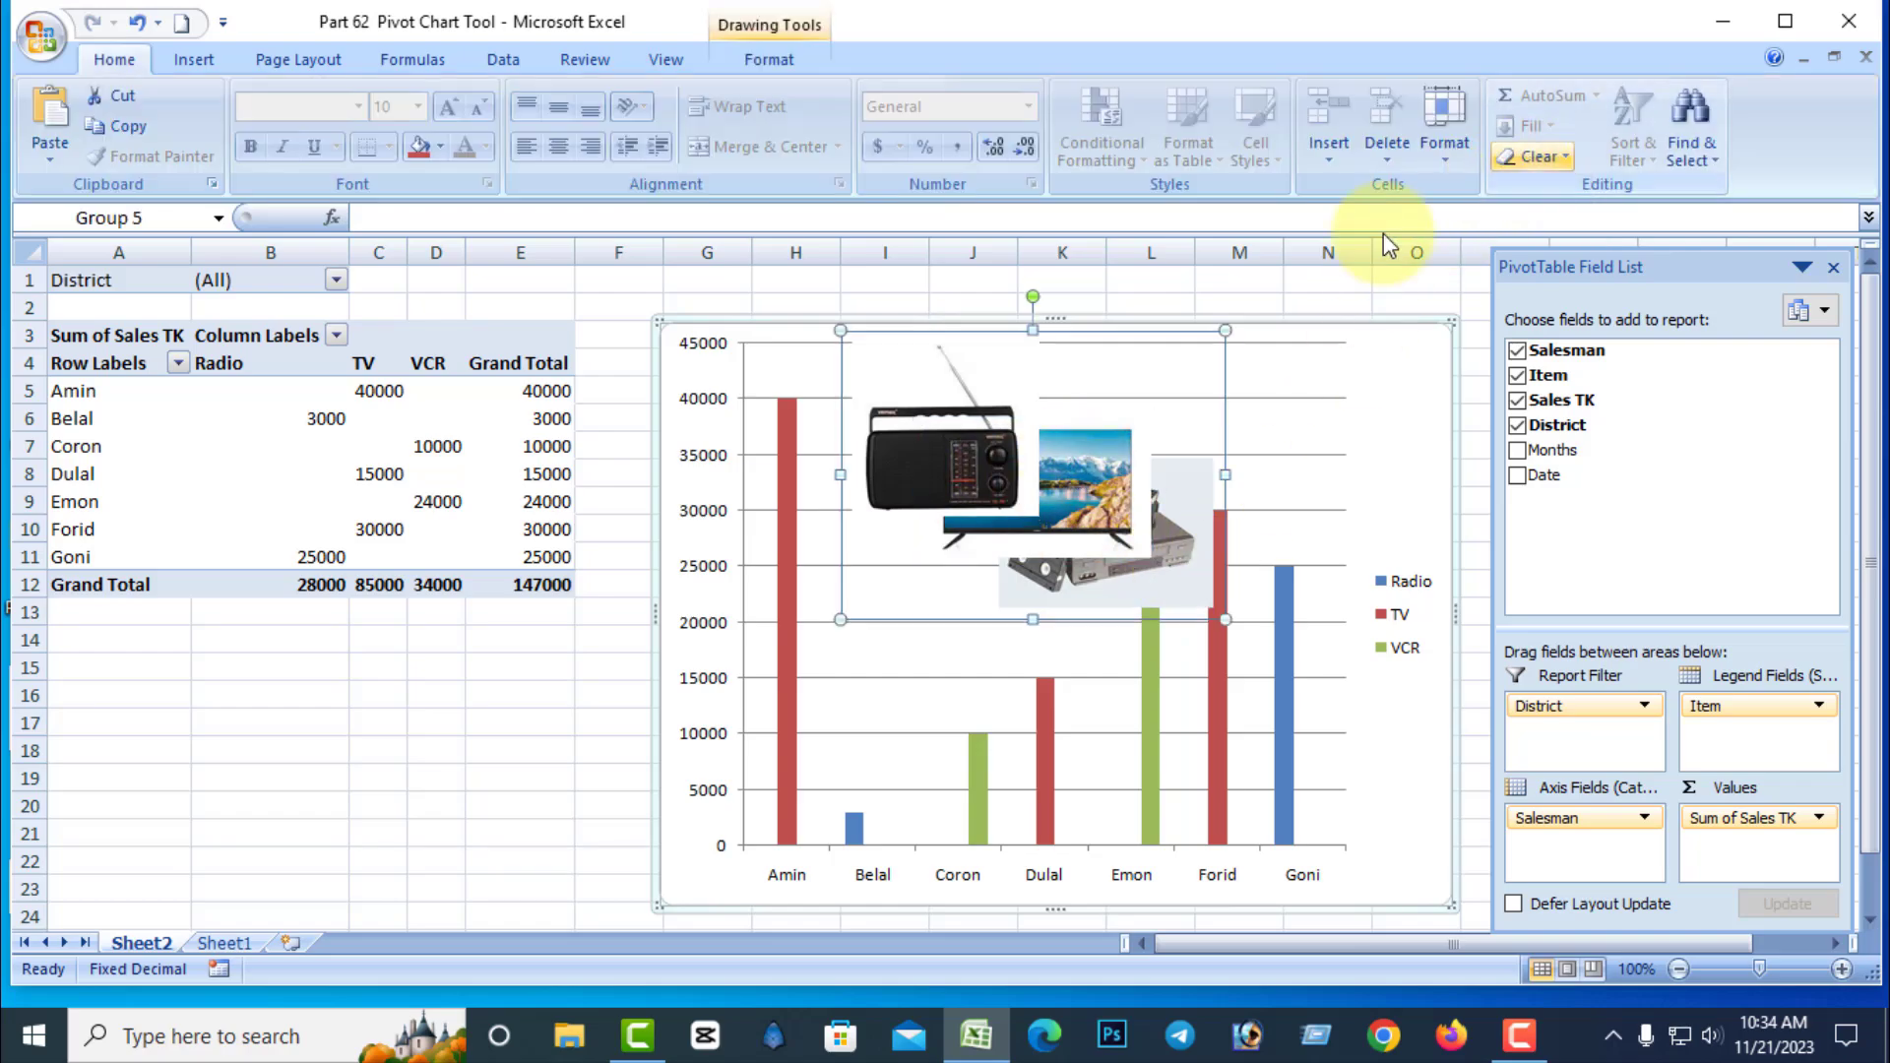
Step: Shrink the picture group to a small thumbnail, move it just above the chart's legend, and deselect it
left_click_drag(1224, 329, 944, 509)
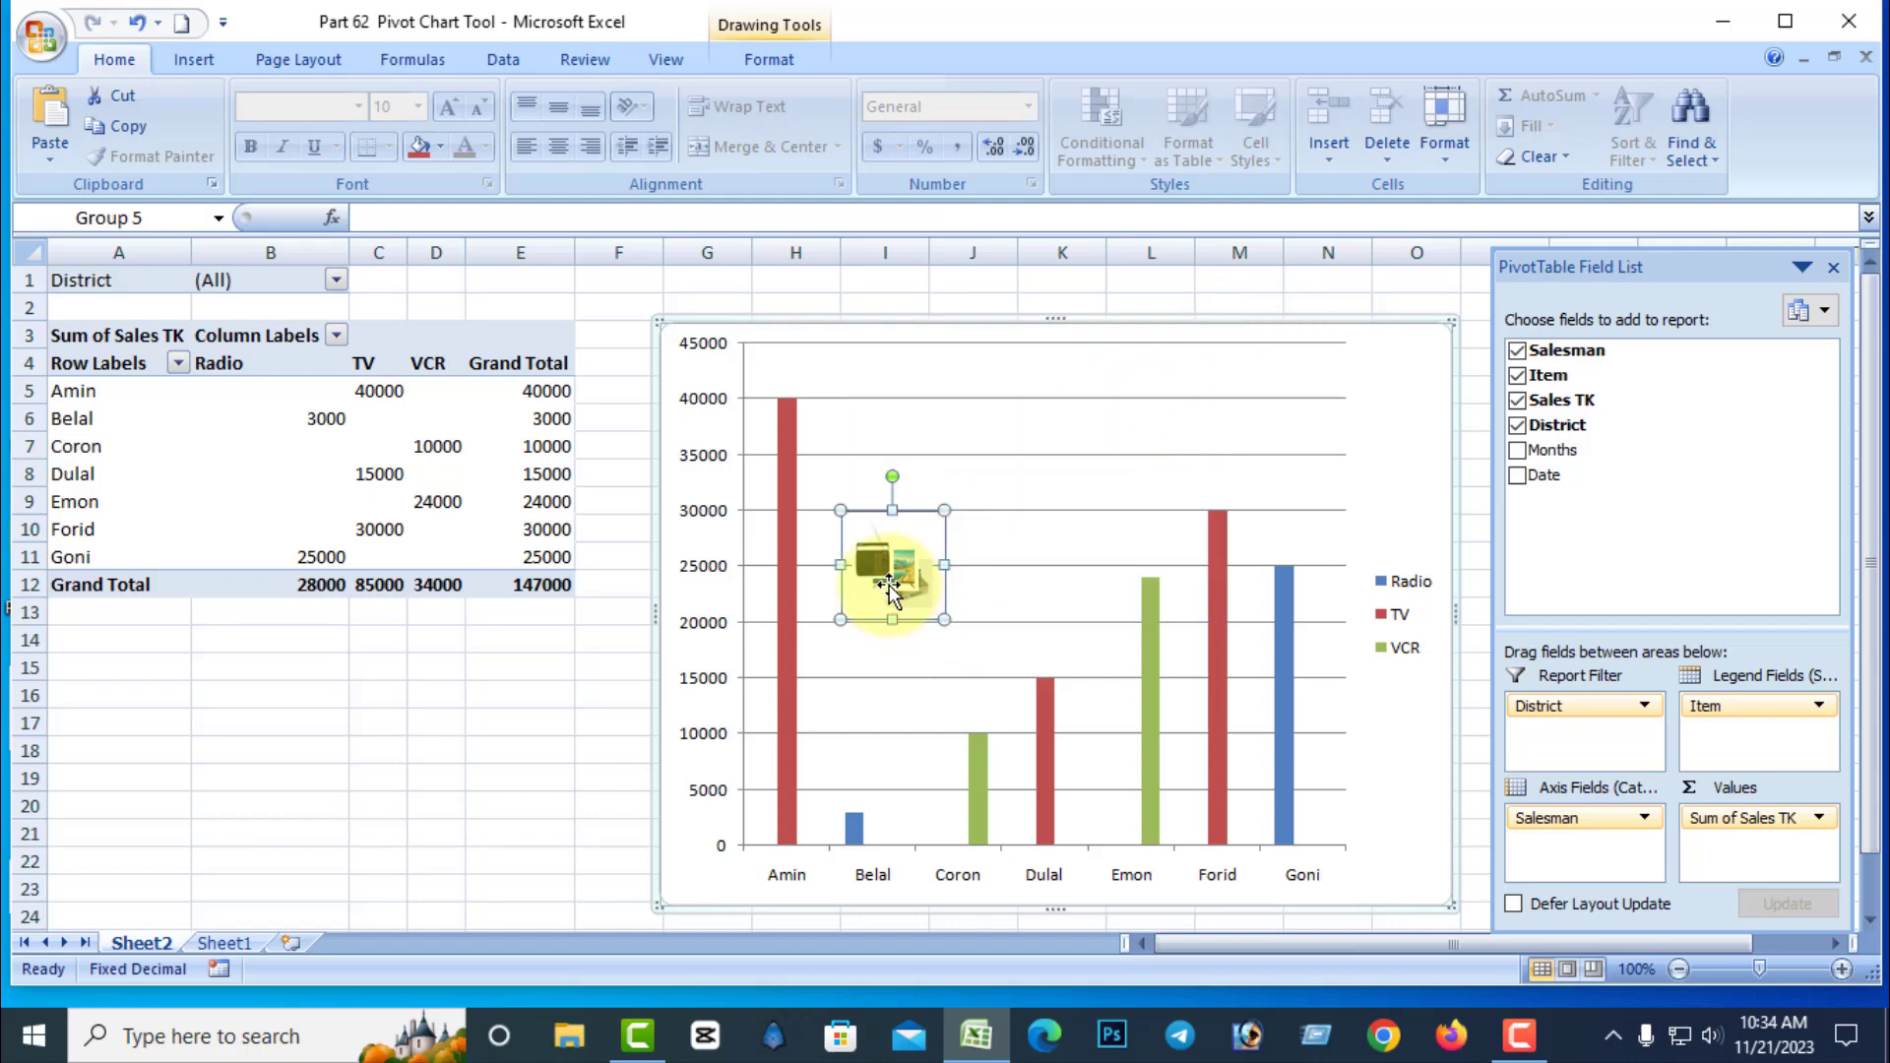
left_click_drag(895, 570, 1392, 506)
left_click(1393, 777)
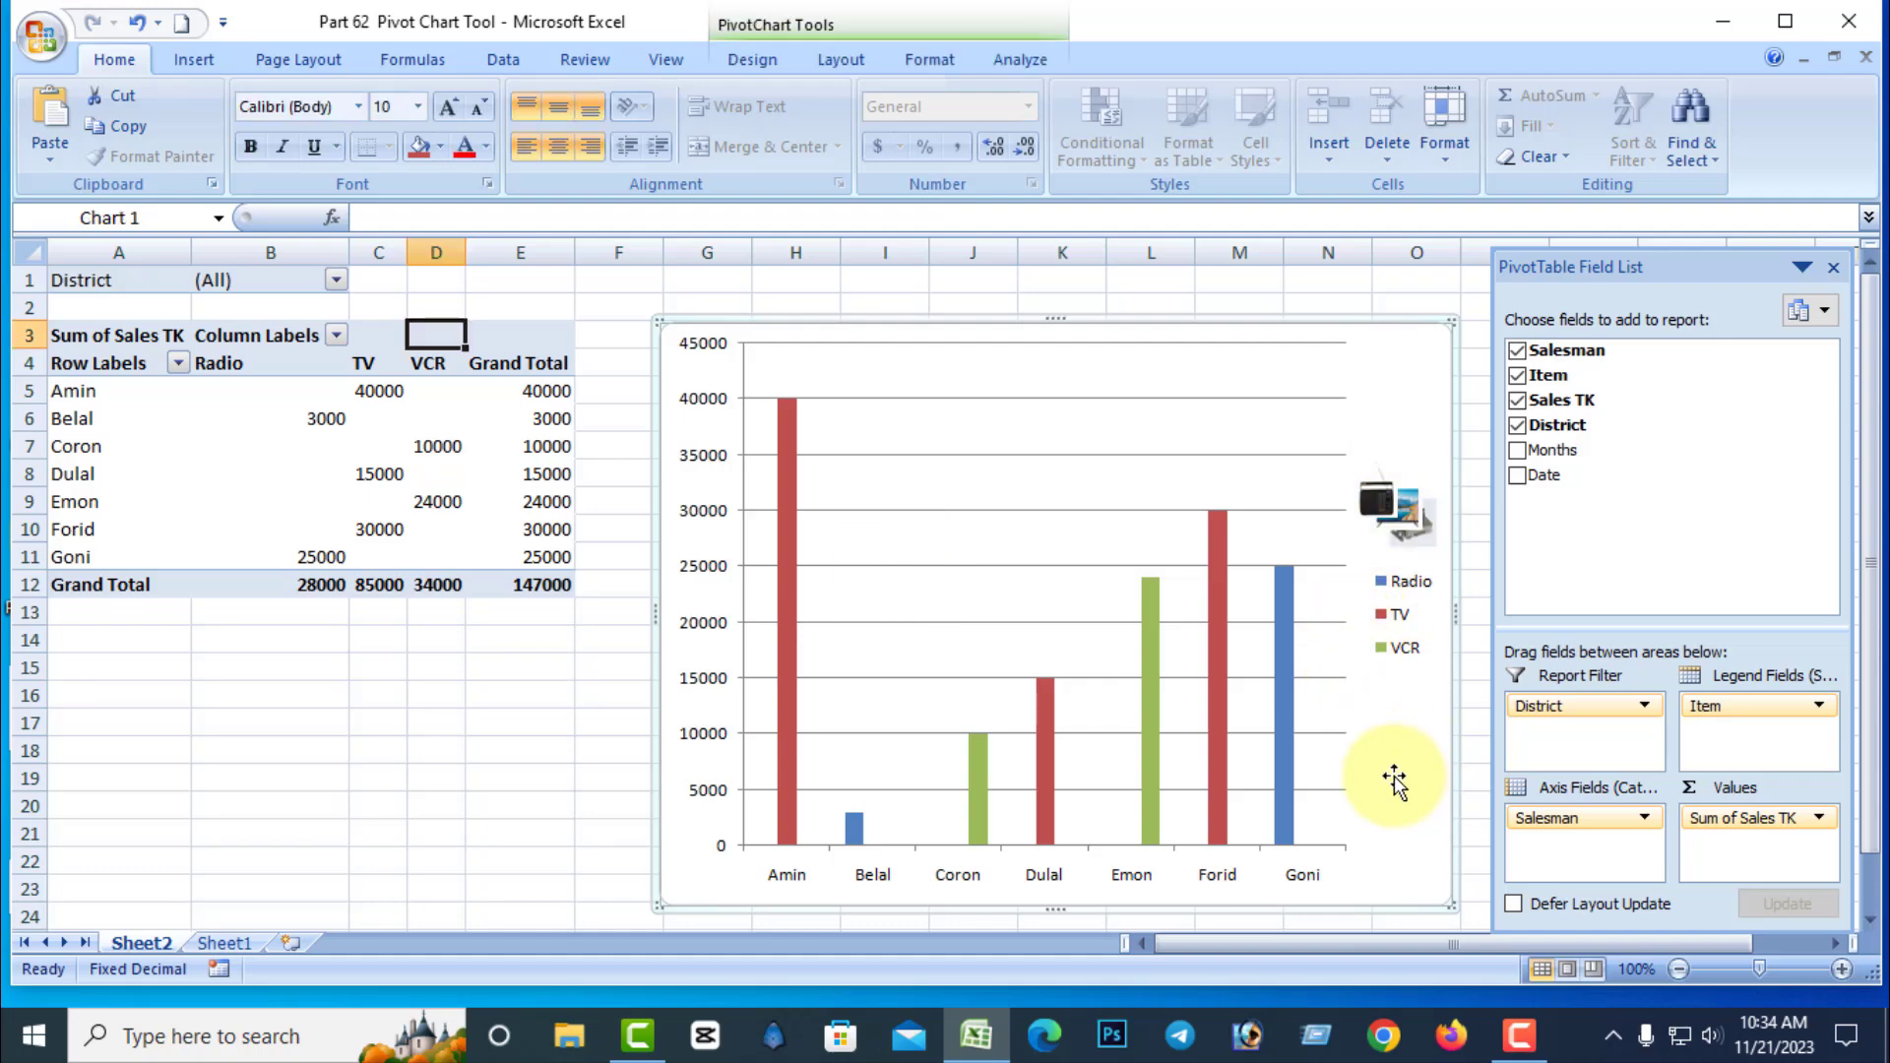